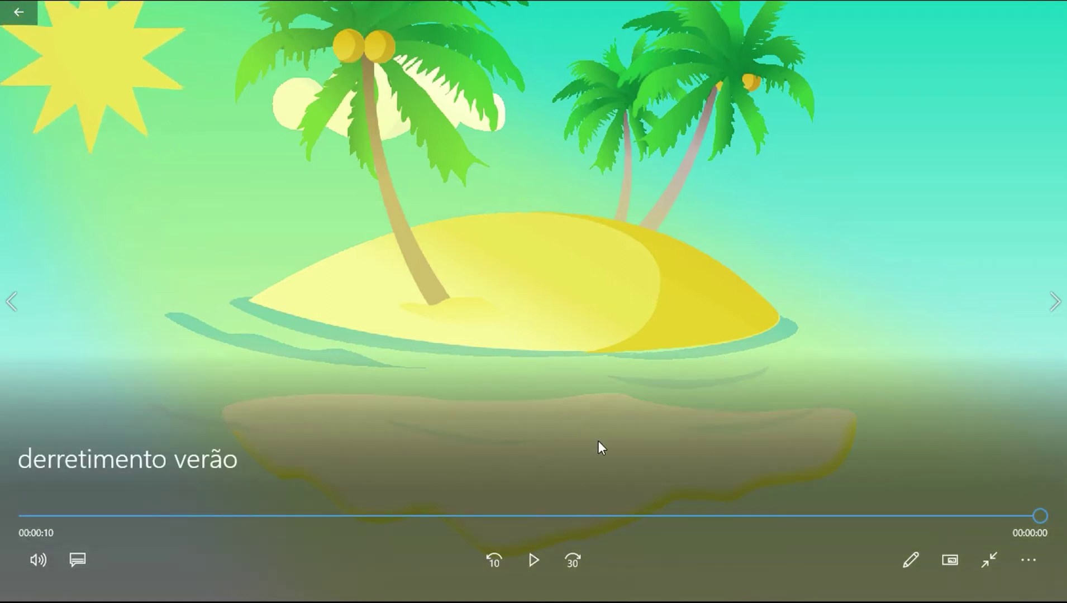
- Replay and pause the 'derretimento verão' preview, then close Movies & TV
{"action": "key", "text": "space"}
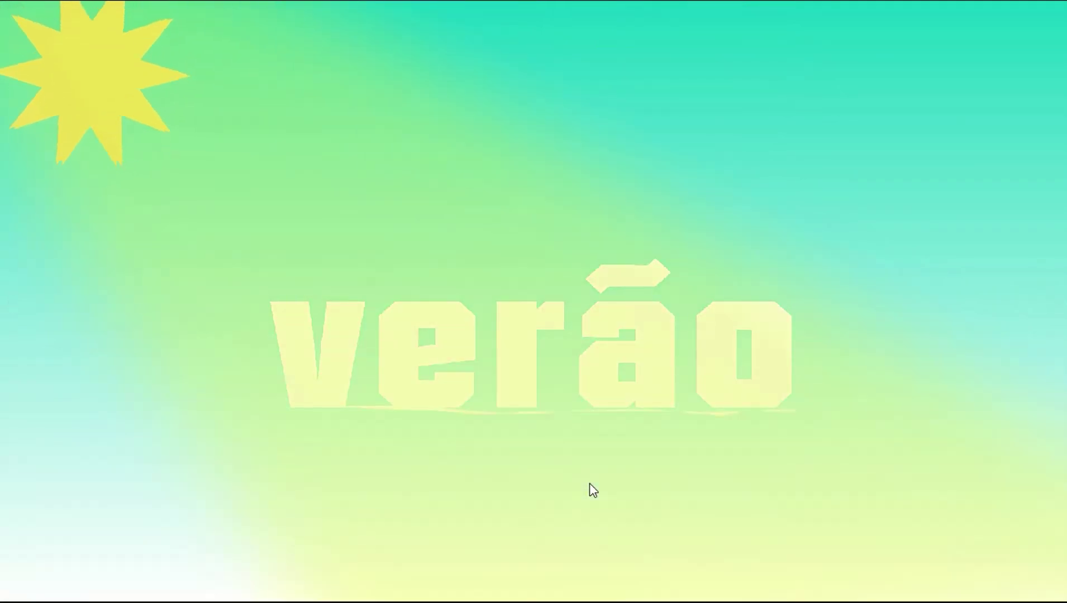
{"action": "key", "text": "space"}
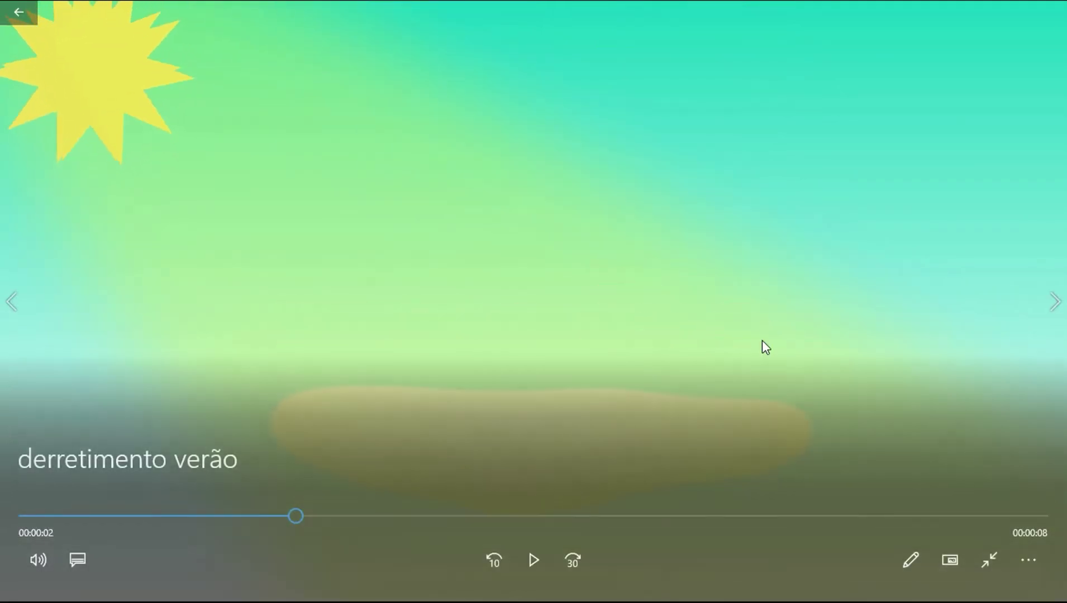
{"action": "left_click", "coordinate": [1053, 5]}
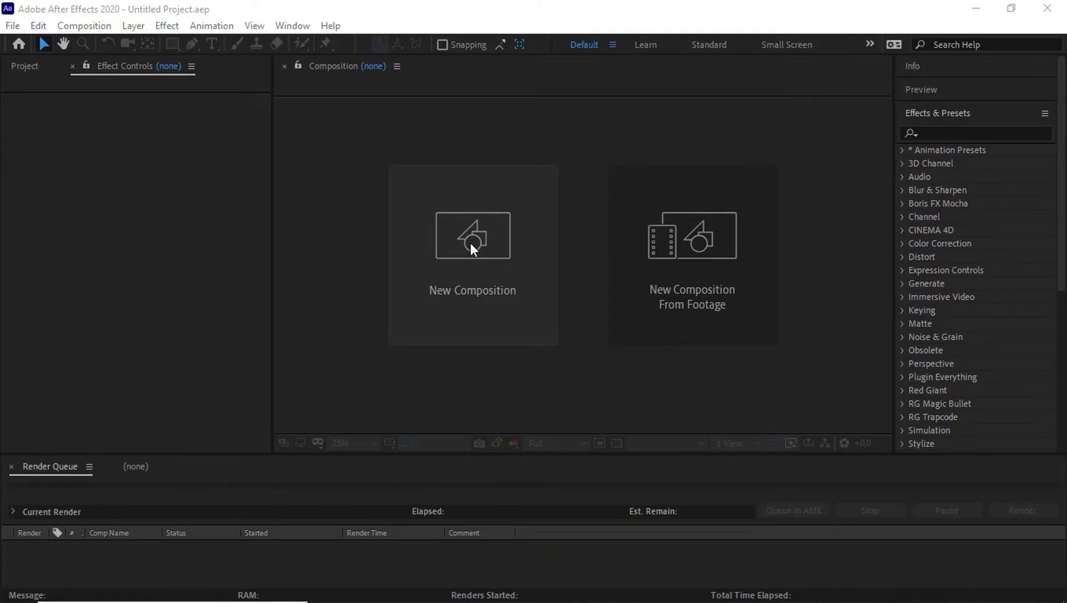
- Create Comp 1 with HDTV 1080 29.97 settings, 10 seconds long, and enlarge the timeline panel
{"action": "left_click", "coordinate": [470, 244]}
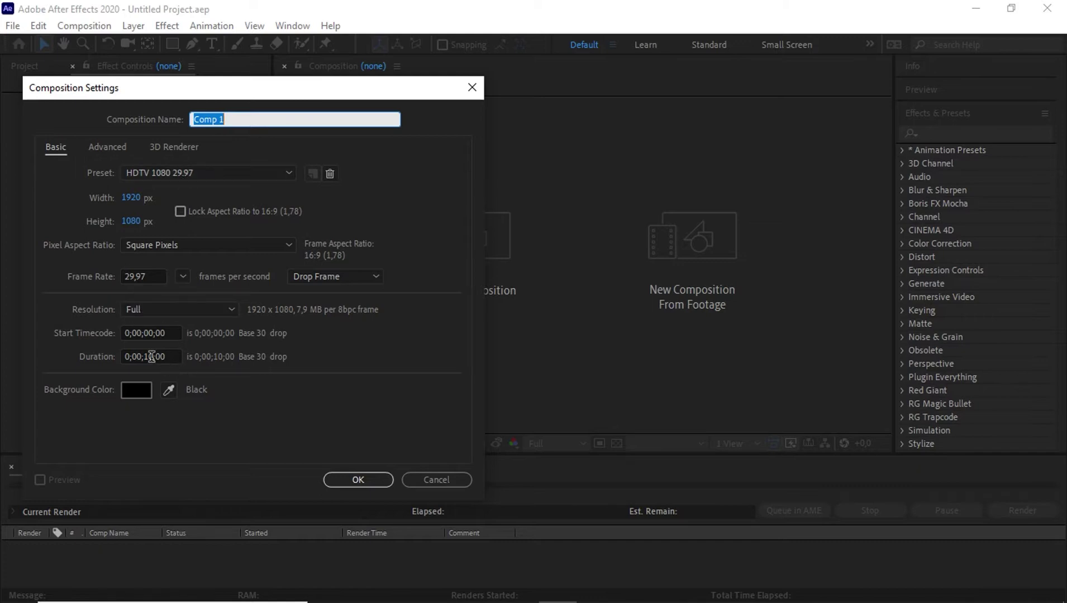
{"action": "left_click", "coordinate": [346, 481]}
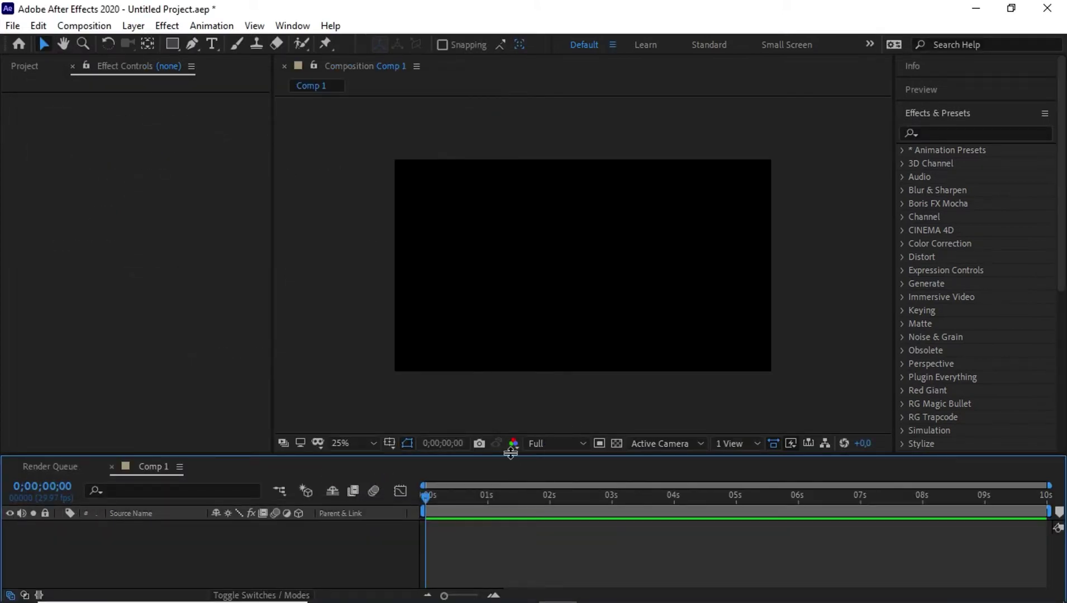
{"action": "left_click_drag", "start_coordinate": [508, 453], "coordinate": [524, 390]}
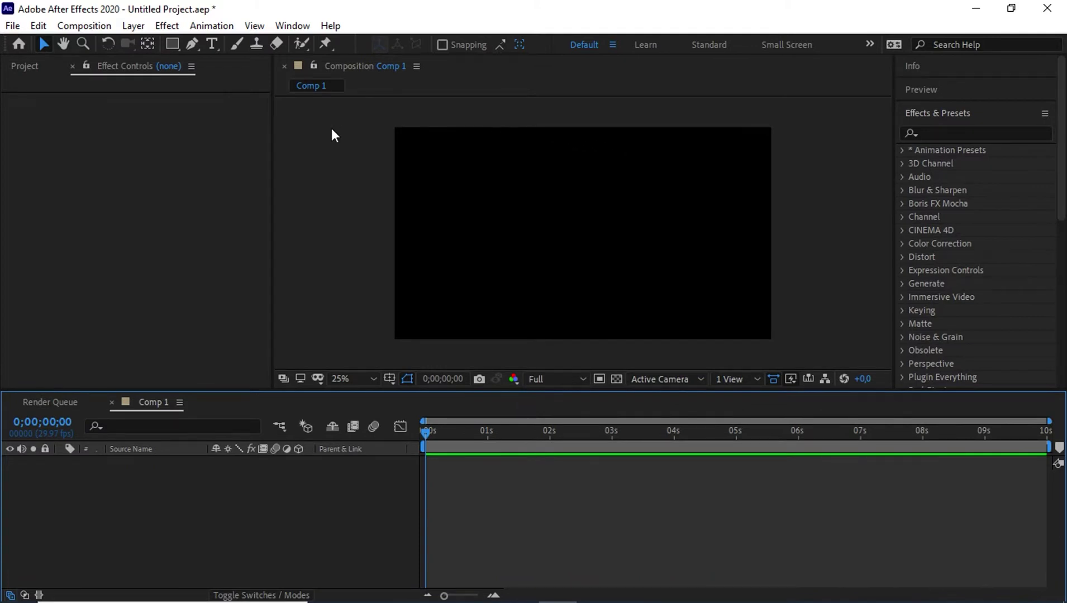
{"action": "left_click", "coordinate": [312, 230]}
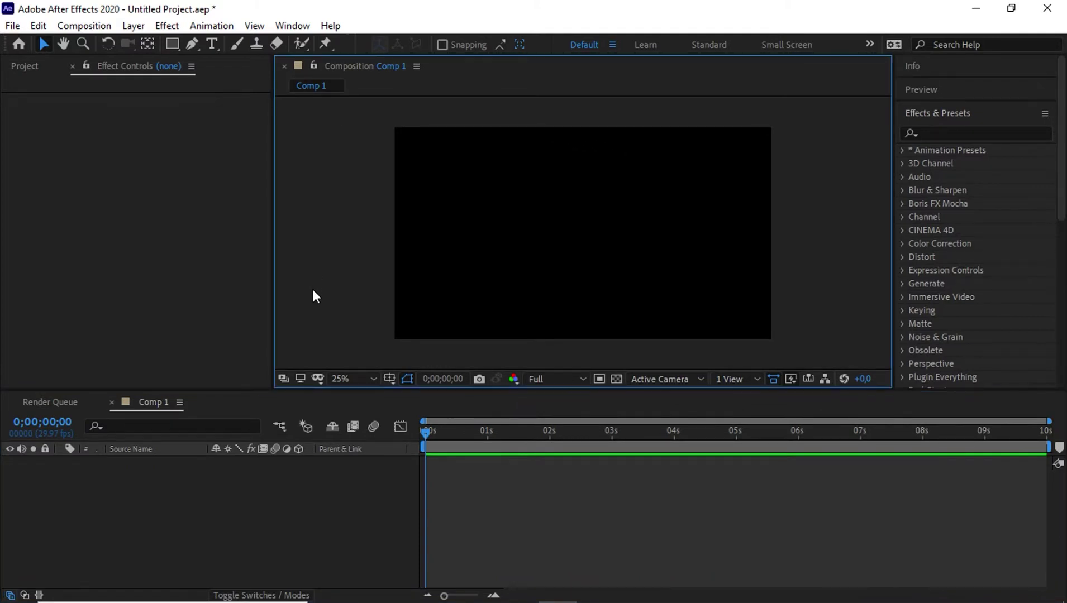
{"action": "mouse_move", "coordinate": [428, 434]}
{"action": "left_mouse_down"}
{"action": "mouse_move", "coordinate": [457, 435]}
{"action": "mouse_move", "coordinate": [412, 440]}
{"action": "left_mouse_up"}
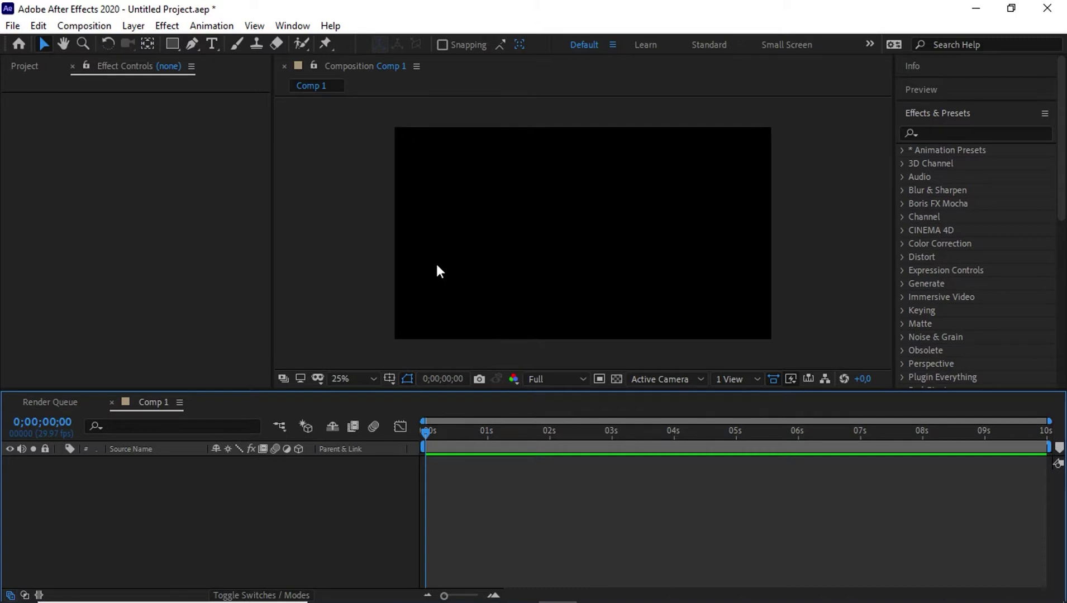
- Add a horizontal text layer reading 'verão' in the composition
{"action": "left_click", "coordinate": [211, 43]}
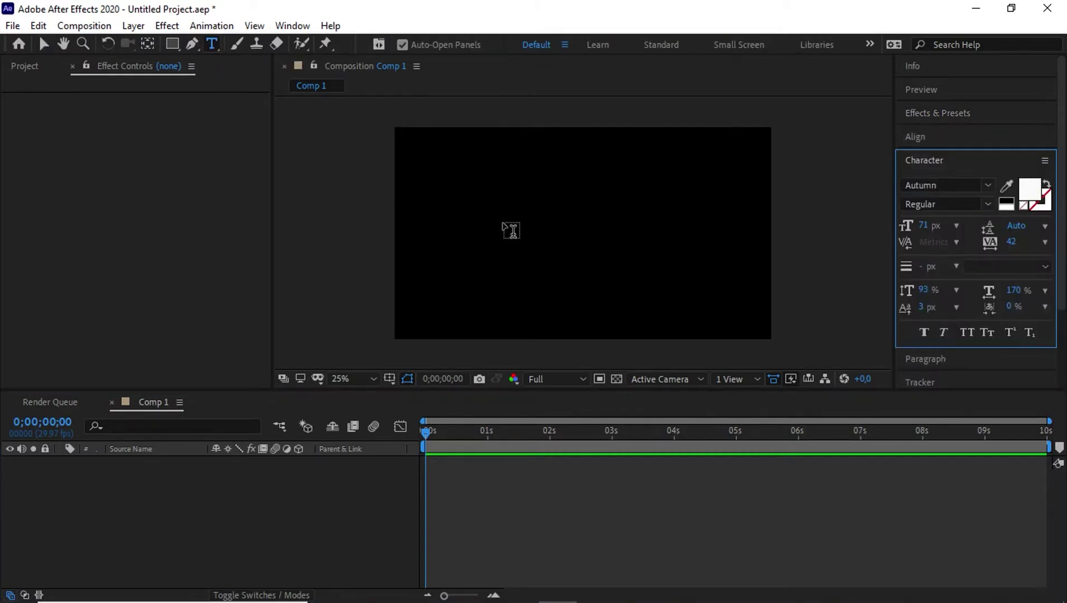
{"action": "left_click", "coordinate": [511, 233]}
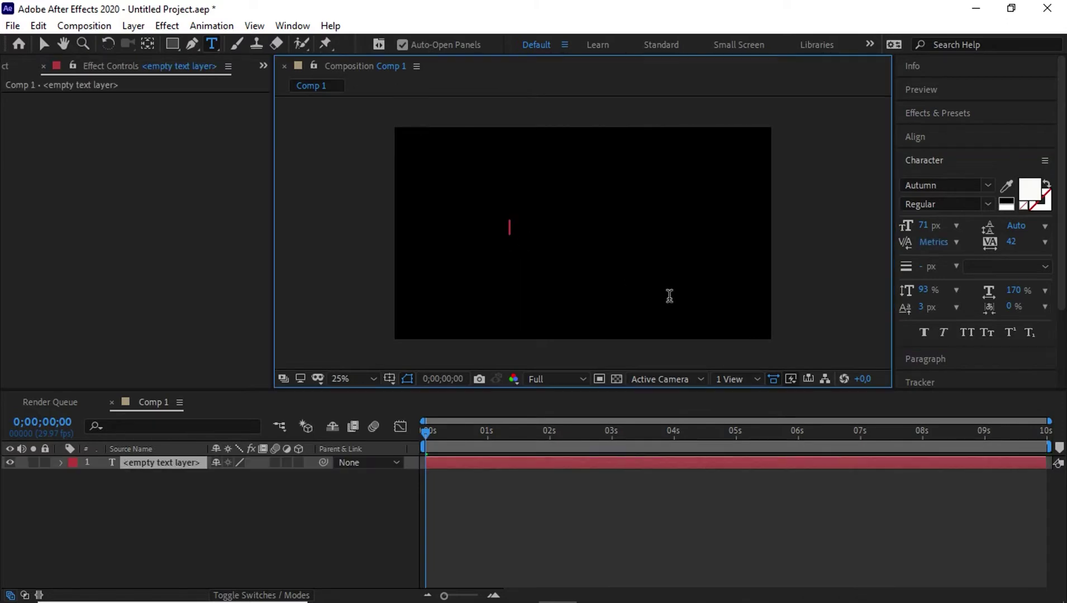
{"action": "type", "text": "ver"}
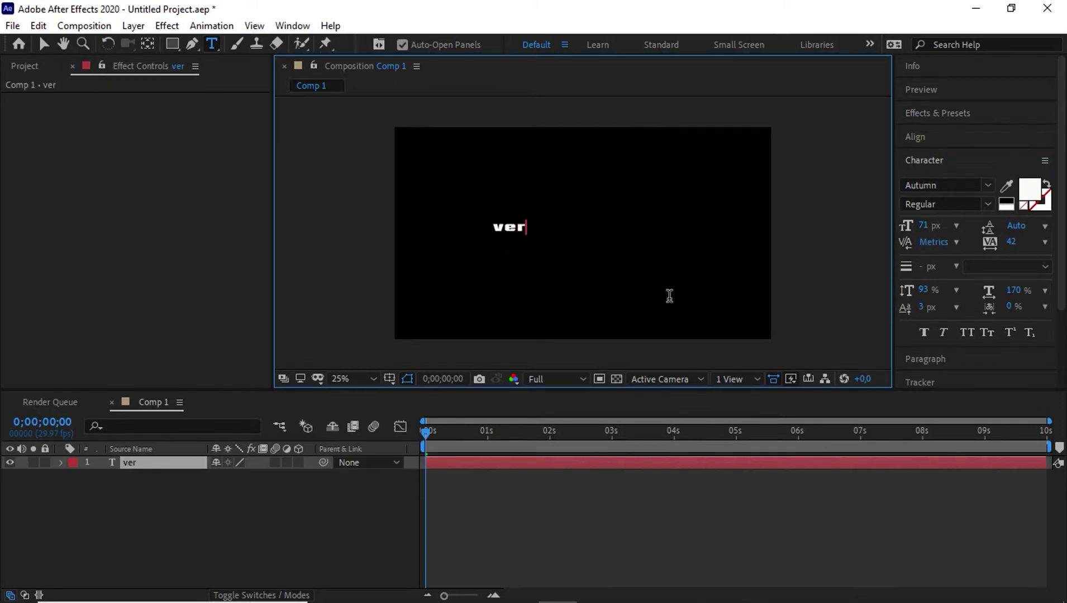
{"action": "type", "text": "ão"}
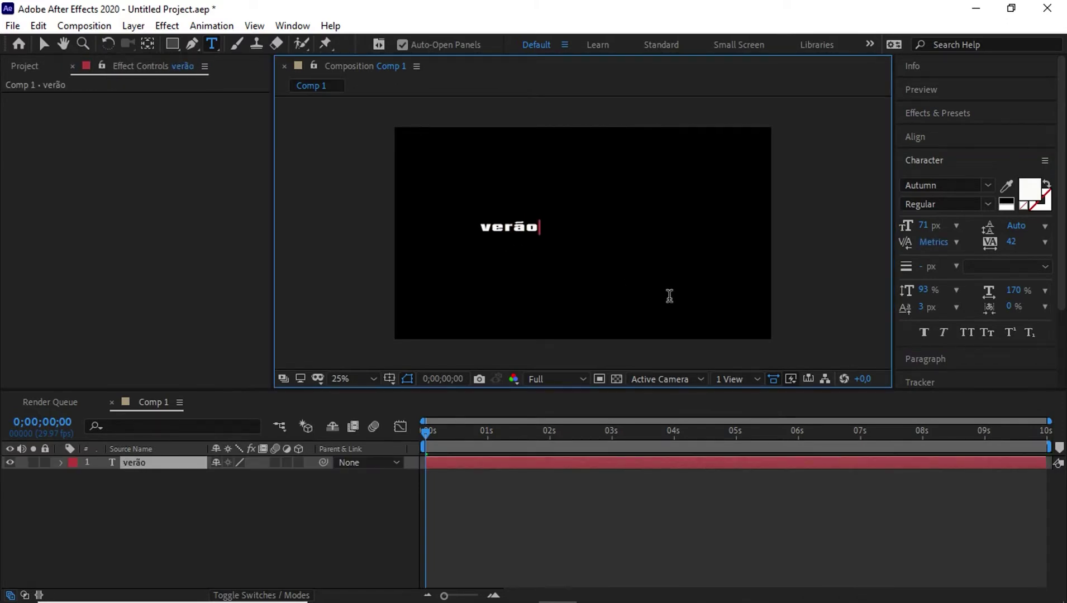
{"action": "left_click", "coordinate": [169, 462]}
{"action": "left_click", "coordinate": [242, 533]}
{"action": "left_click", "coordinate": [179, 466]}
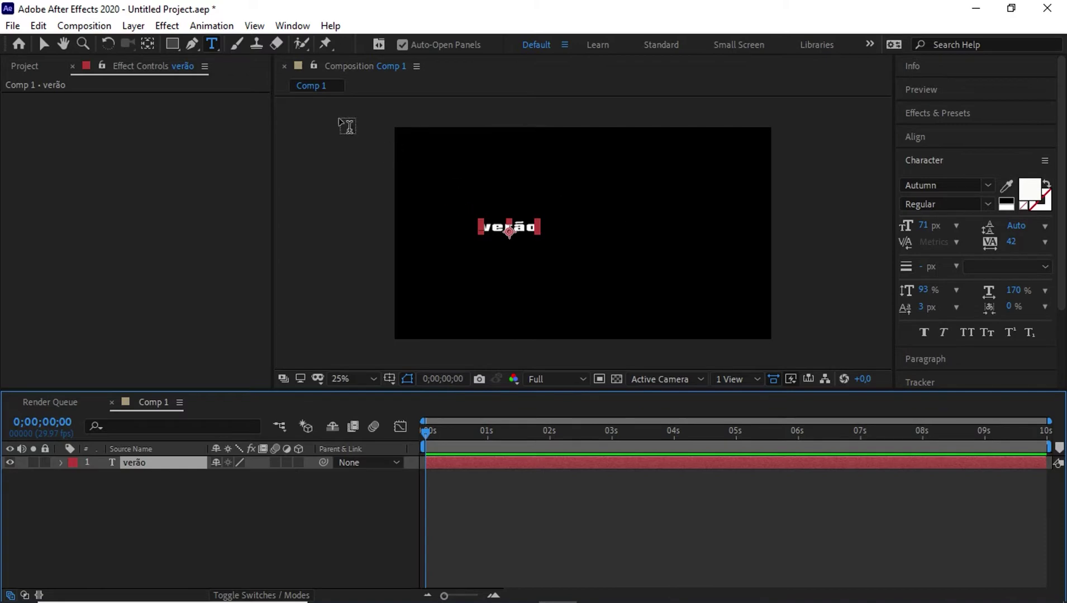
- Scale up the verão text and move it to the centre of the frame
{"action": "left_click", "coordinate": [44, 48]}
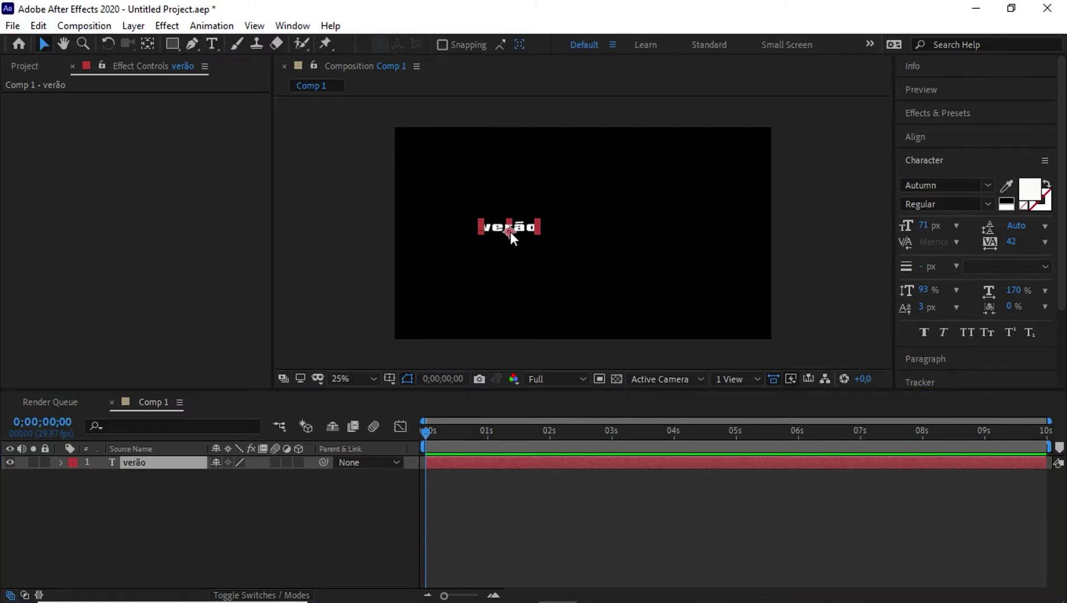
{"action": "left_click_drag", "start_coordinate": [510, 232], "coordinate": [586, 241]}
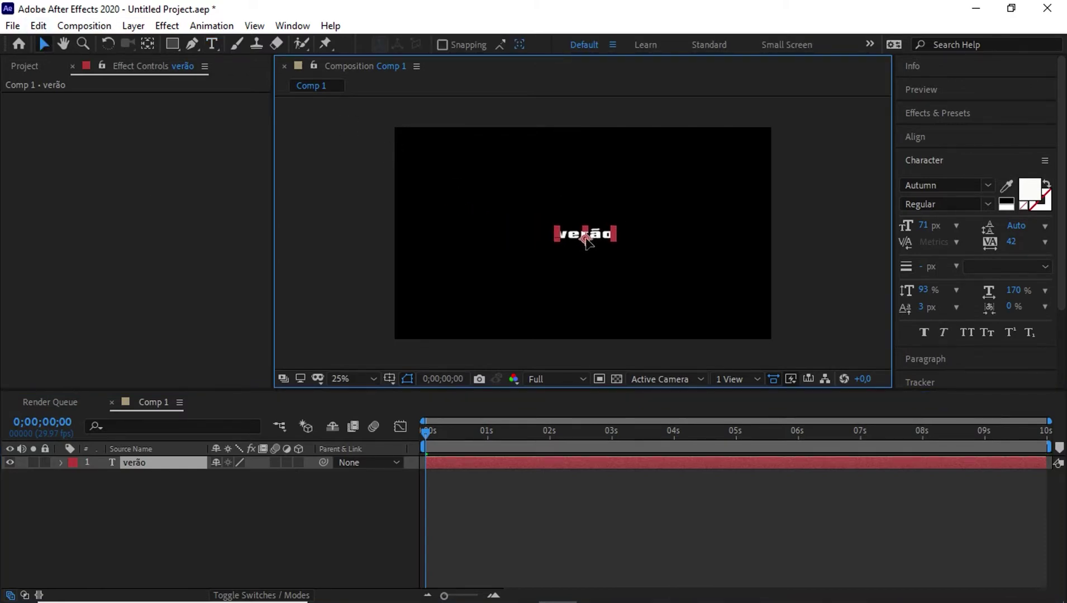
{"action": "mouse_move", "coordinate": [428, 429]}
{"action": "left_mouse_down"}
{"action": "mouse_move", "coordinate": [519, 429]}
{"action": "mouse_move", "coordinate": [373, 480]}
{"action": "left_mouse_up"}
{"action": "left_click", "coordinate": [157, 466]}
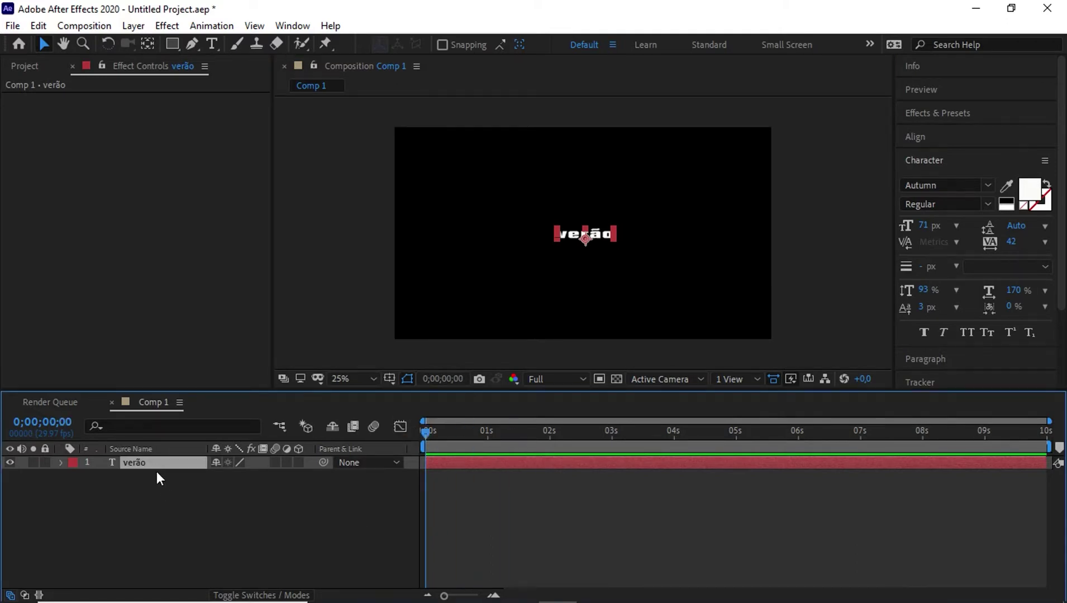
{"action": "mouse_move", "coordinate": [615, 228]}
{"action": "left_mouse_down"}
{"action": "mouse_move", "coordinate": [692, 173]}
{"action": "mouse_move", "coordinate": [670, 187]}
{"action": "left_mouse_up"}
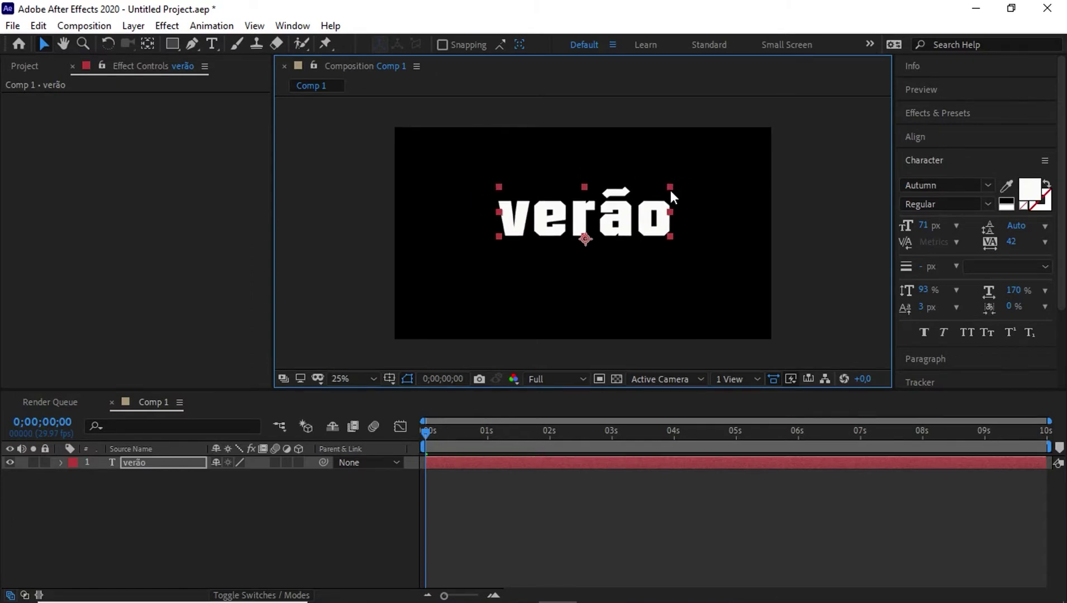
{"action": "left_click_drag", "start_coordinate": [626, 229], "coordinate": [620, 261]}
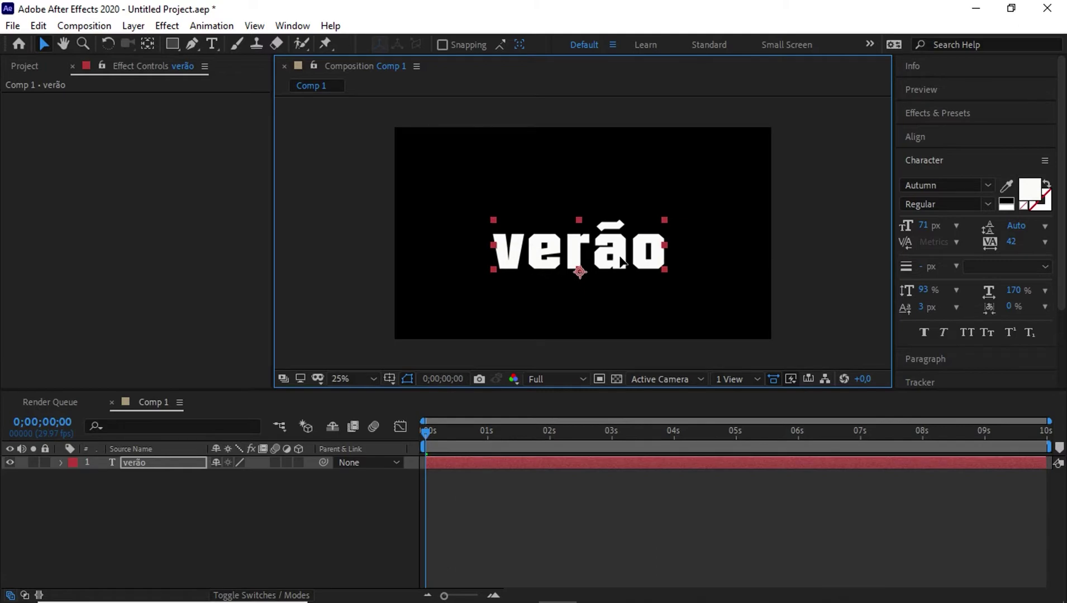
{"action": "left_click", "coordinate": [437, 538]}
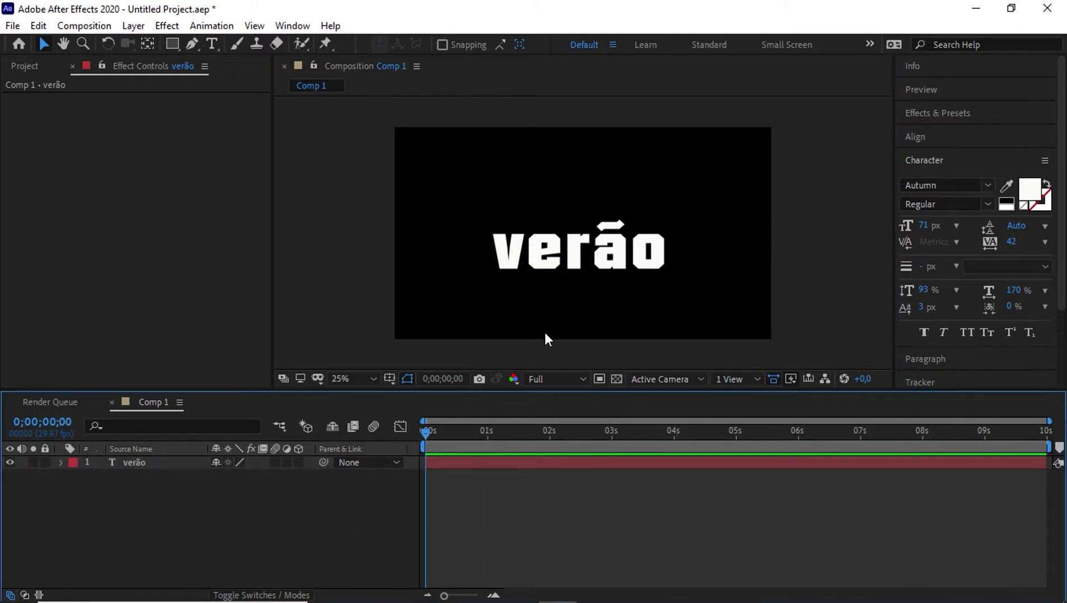
- Draw a wide rectangle across the lower comp and give it a white fill
{"action": "left_click", "coordinate": [173, 44]}
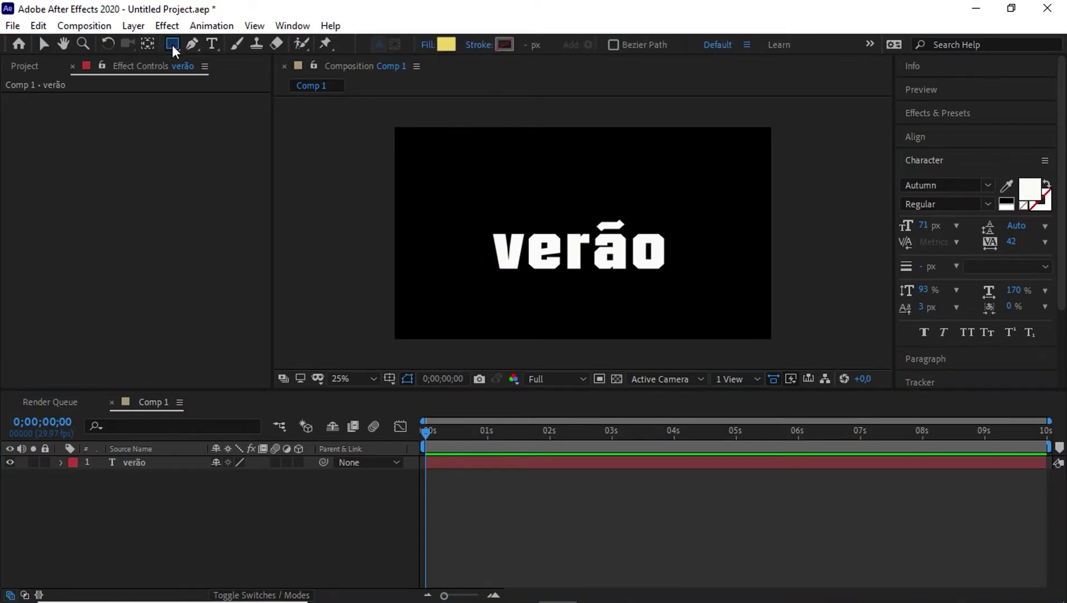
{"action": "mouse_move", "coordinate": [373, 224]}
{"action": "left_mouse_down"}
{"action": "mouse_move", "coordinate": [751, 285]}
{"action": "mouse_move", "coordinate": [786, 317]}
{"action": "left_mouse_up"}
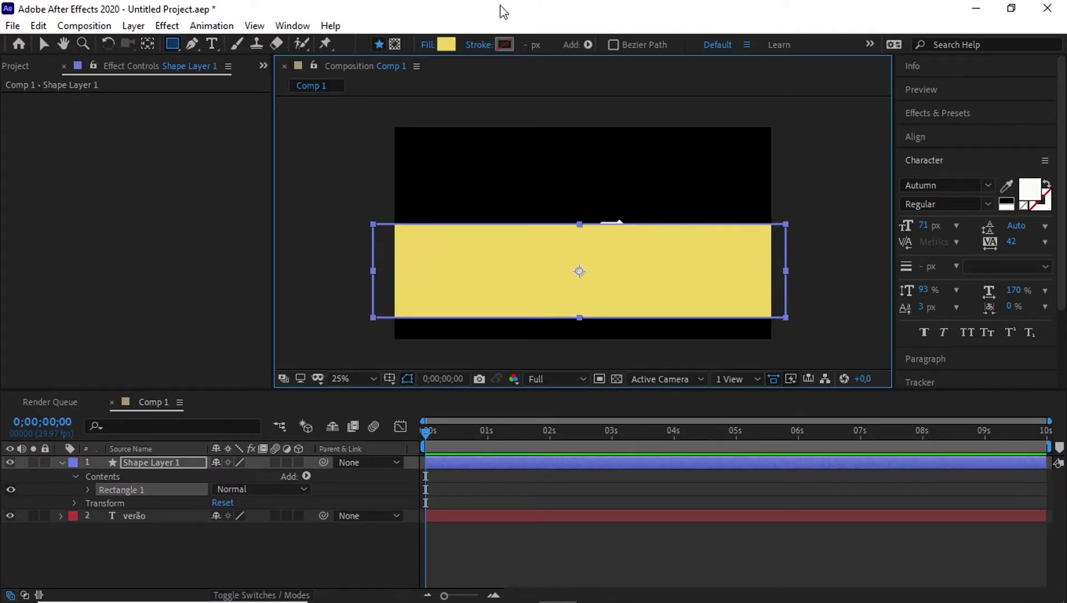
{"action": "left_click", "coordinate": [445, 48]}
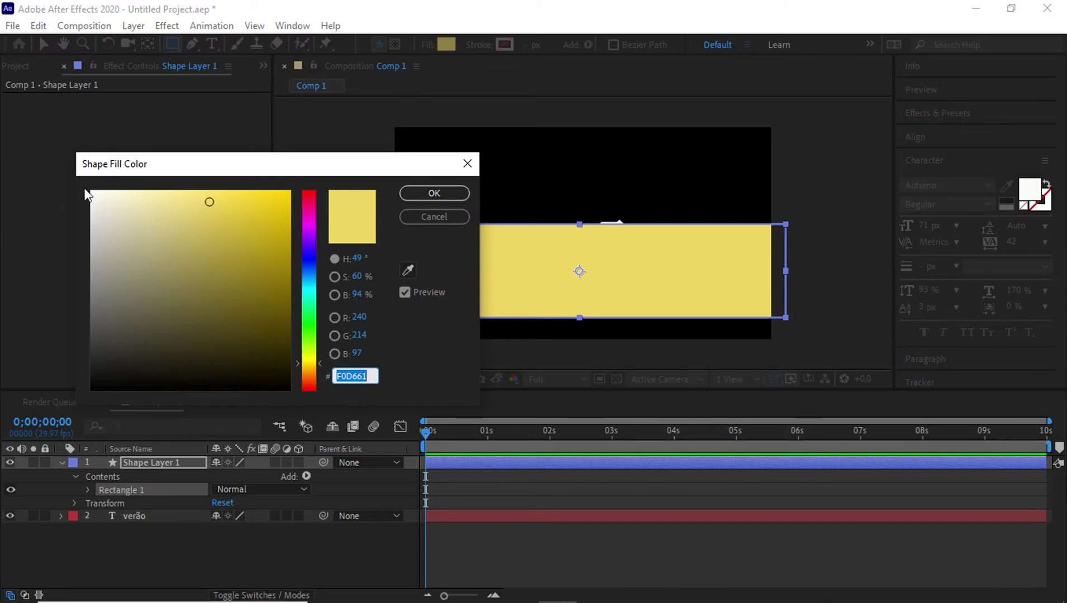
{"action": "left_click", "coordinate": [92, 194]}
{"action": "left_click", "coordinate": [436, 192]}
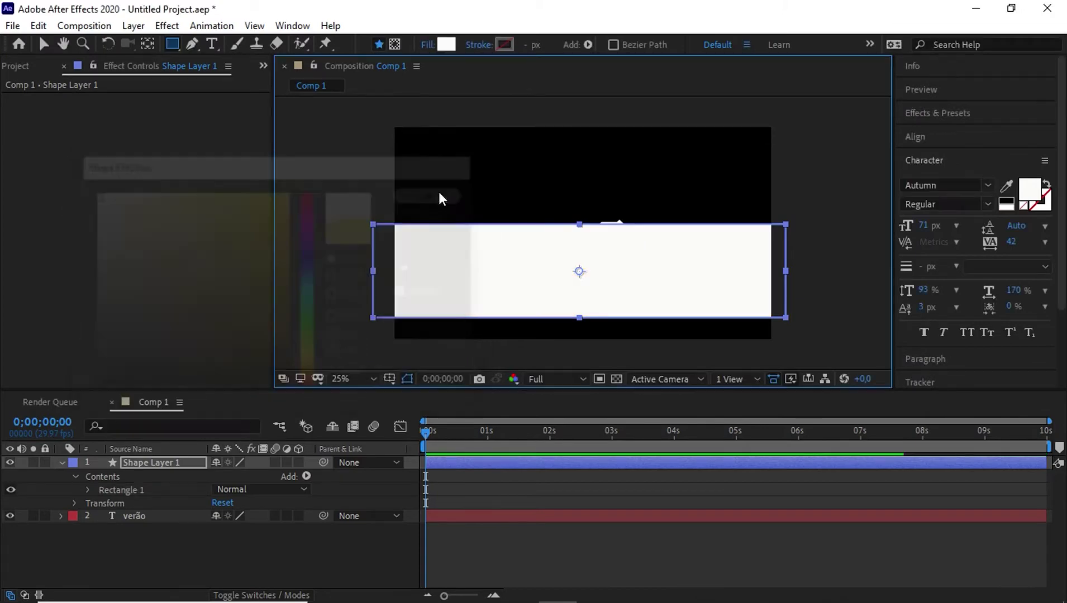
- Position the white rectangle so its top edge meets the verão baseline, nudging it up twice
{"action": "left_click", "coordinate": [45, 45]}
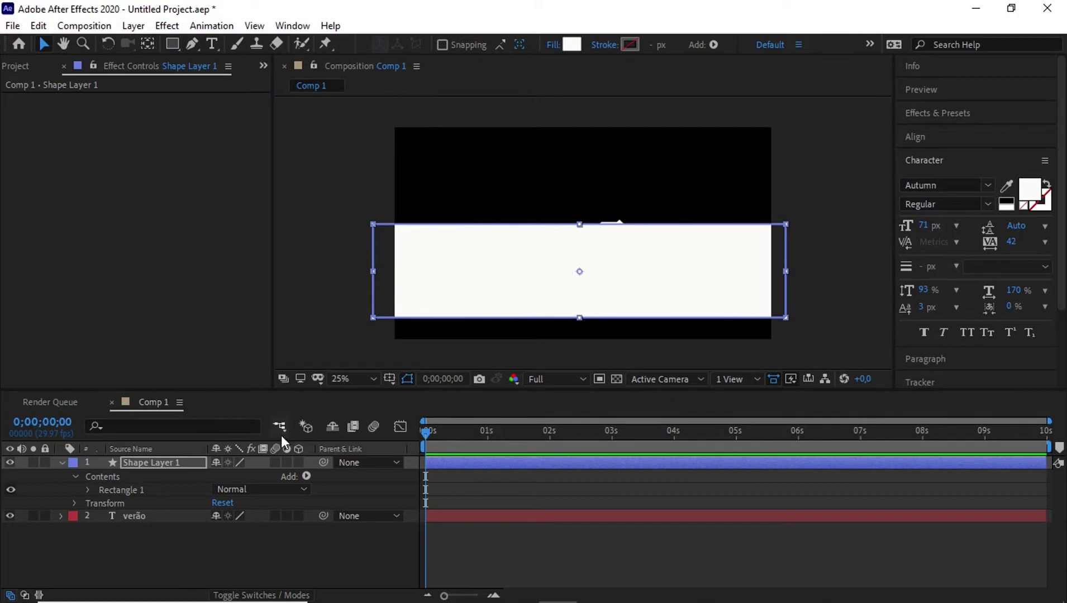
{"action": "left_click_drag", "start_coordinate": [579, 274], "coordinate": [580, 317]}
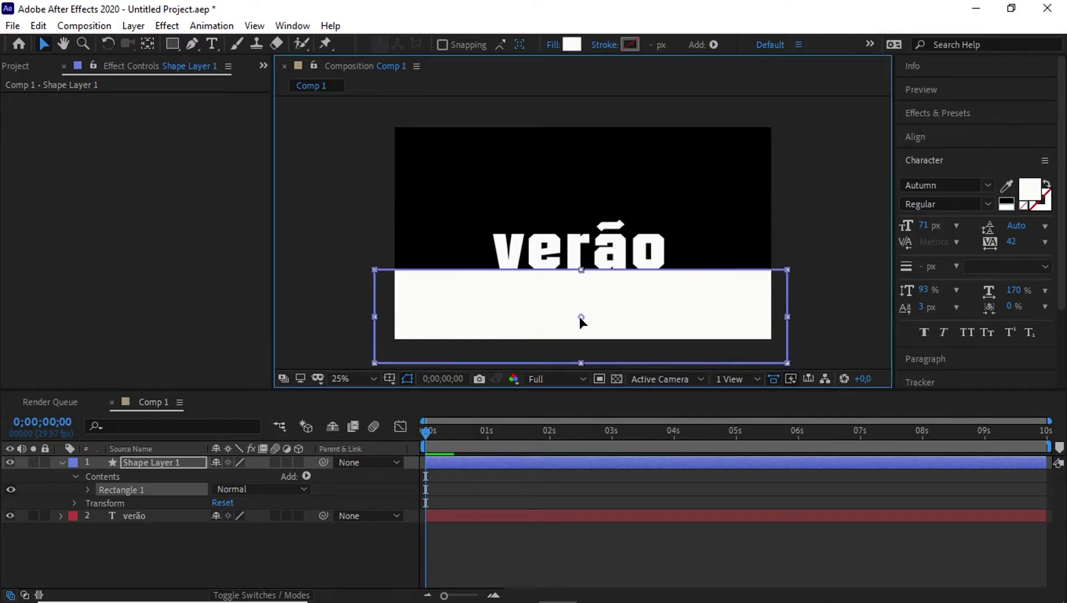
{"action": "key", "text": "period"}
{"action": "key", "text": "period"}
{"action": "key", "text": "period"}
{"action": "key", "text": "period"}
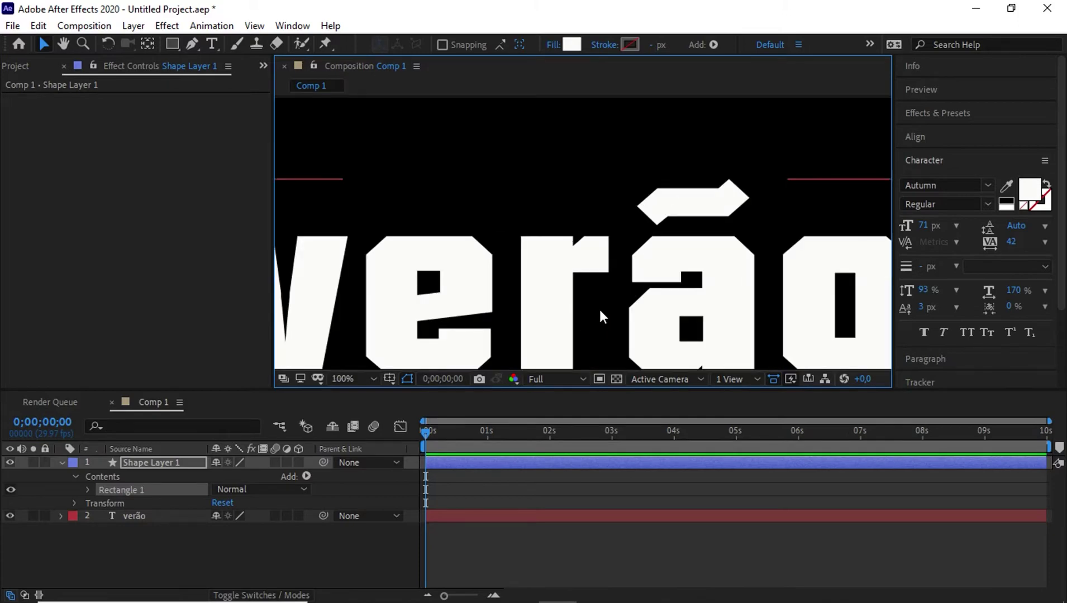
{"action": "key", "text": "comma"}
{"action": "key", "text": "comma"}
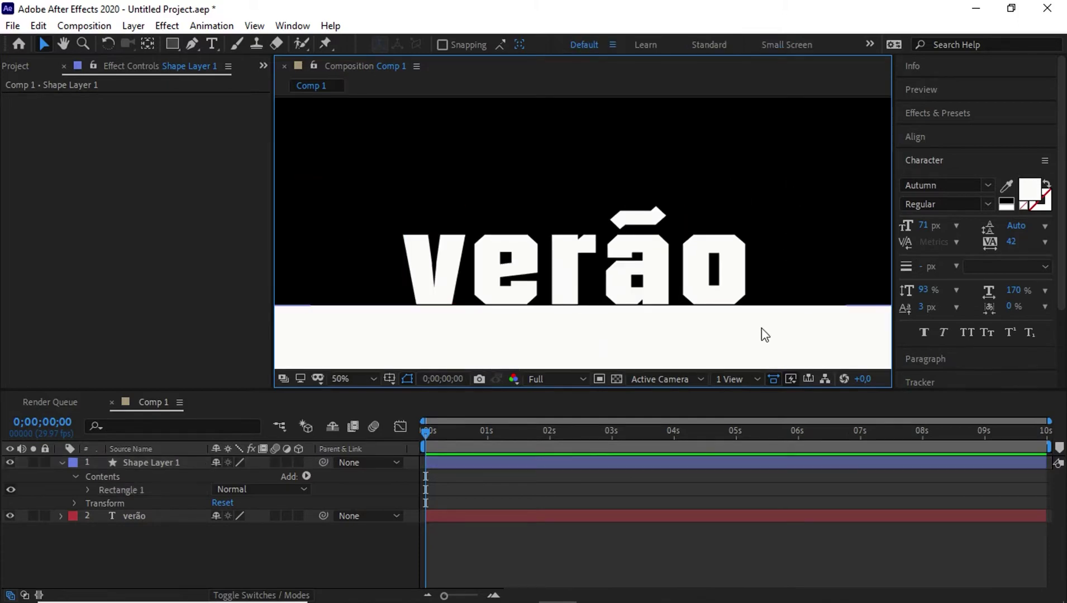
{"action": "left_click", "coordinate": [759, 335]}
{"action": "key", "text": "Up"}
{"action": "key", "text": "Up"}
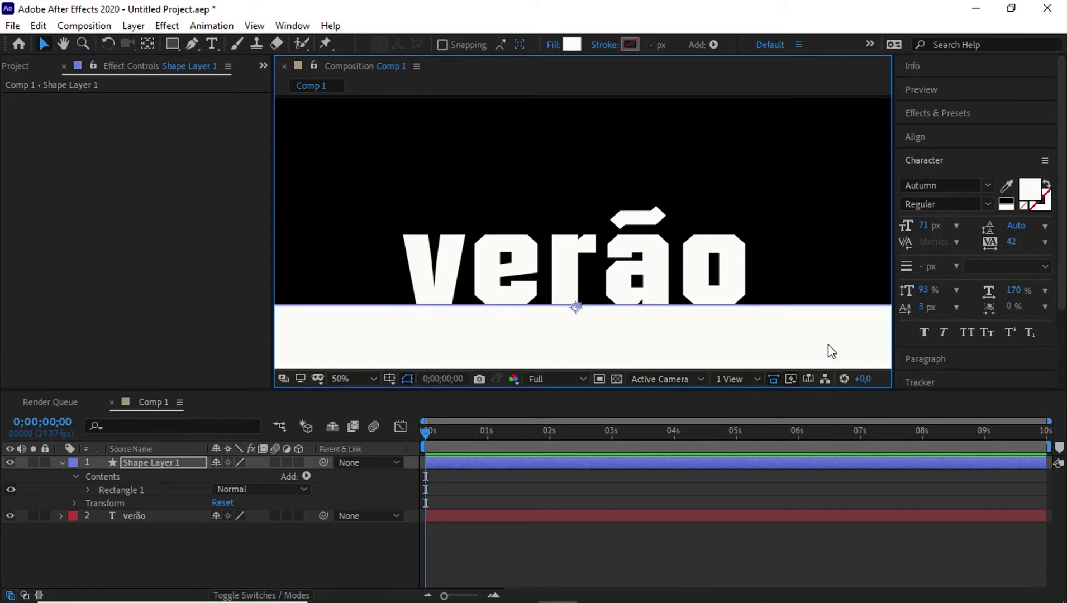
{"action": "key", "text": "Up"}
{"action": "key", "text": "Up"}
{"action": "key", "text": "Up"}
{"action": "key", "text": "Up"}
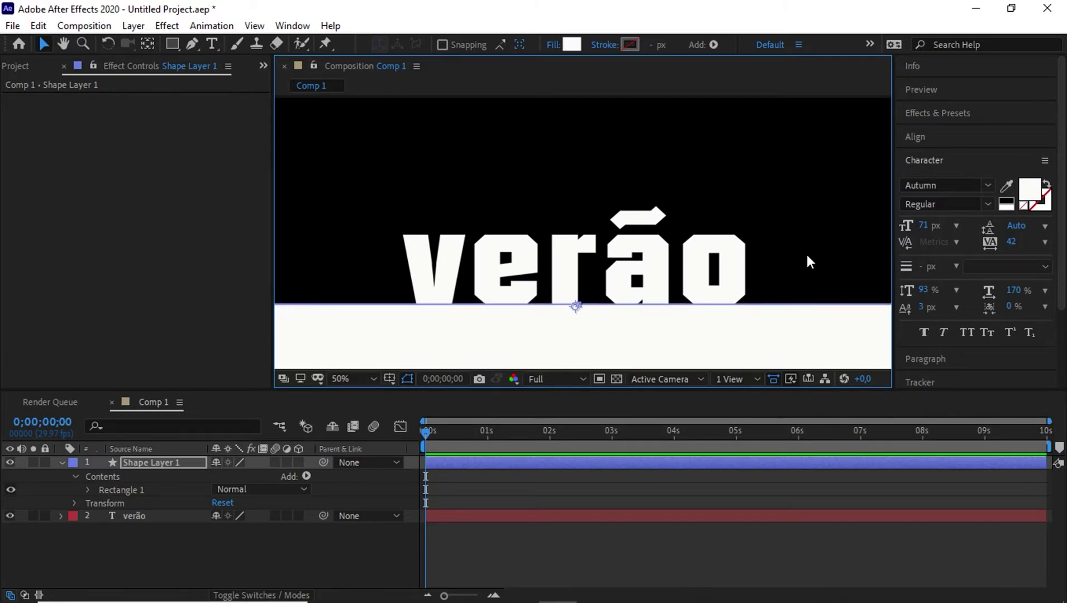
{"action": "left_click", "coordinate": [806, 256]}
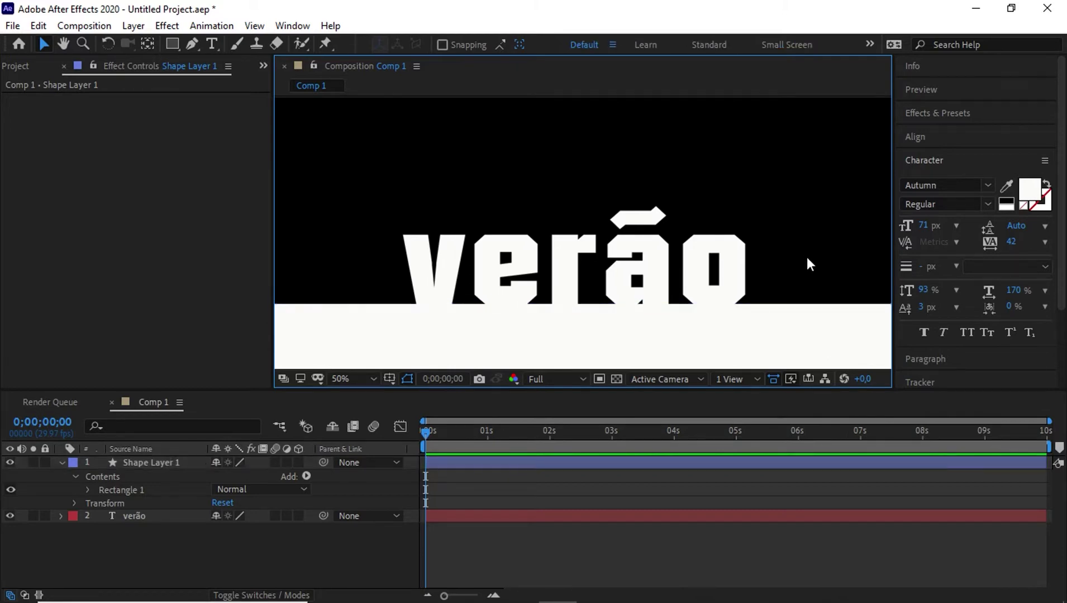
{"action": "left_click", "coordinate": [147, 520]}
{"action": "left_click", "coordinate": [165, 463]}
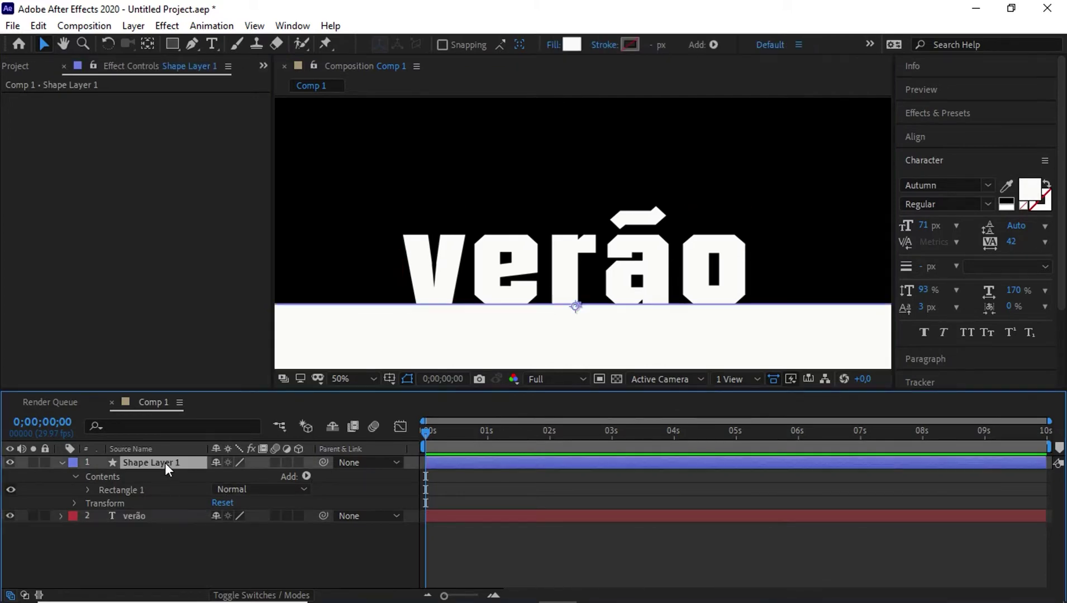
{"action": "left_click", "coordinate": [166, 463]}
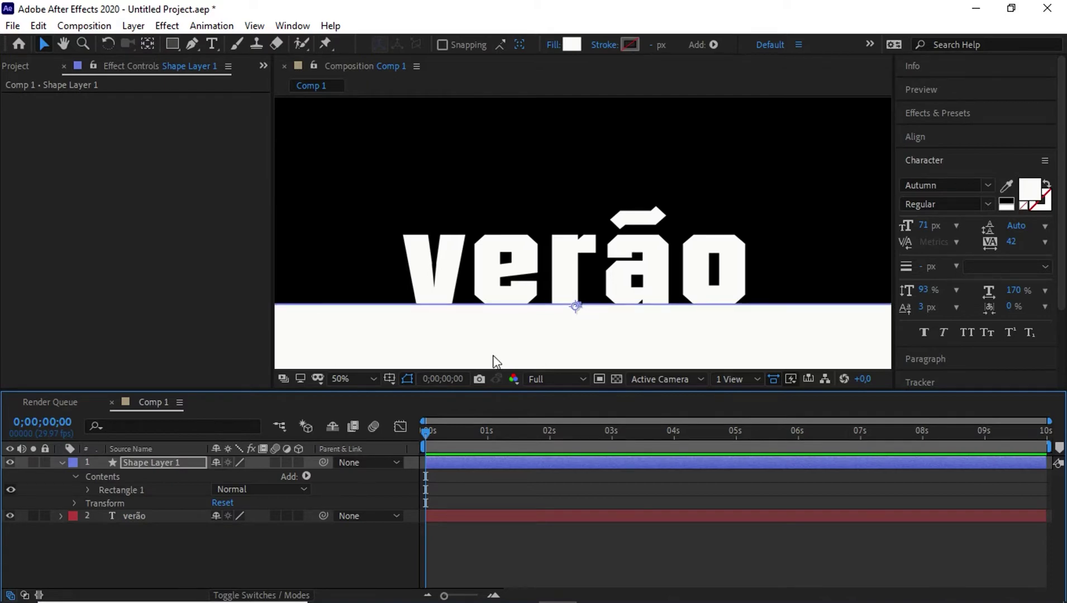
{"action": "left_click", "coordinate": [774, 176]}
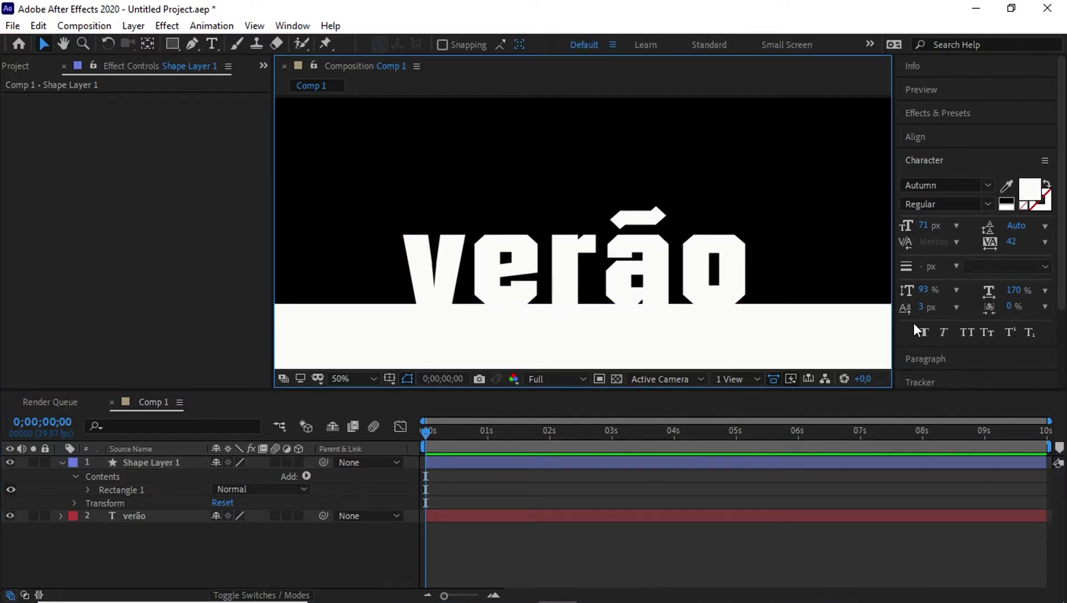
- Move Shape Layer 1 below verão in the timeline and rename it 'mate'
{"action": "left_click", "coordinate": [61, 463]}
{"action": "left_click_drag", "start_coordinate": [132, 464], "coordinate": [117, 542]}
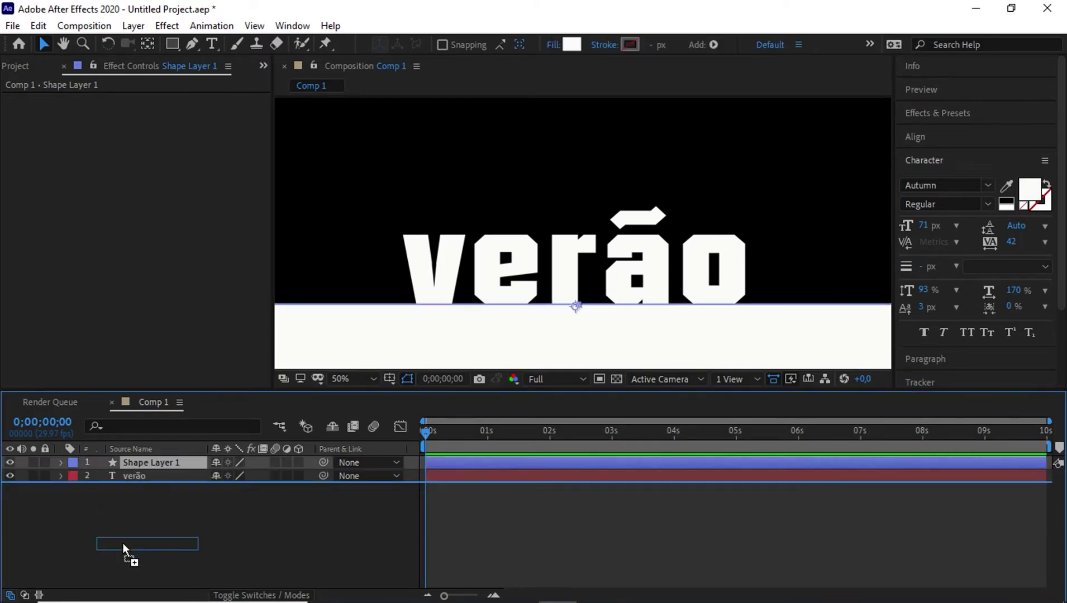
{"action": "left_click", "coordinate": [224, 544]}
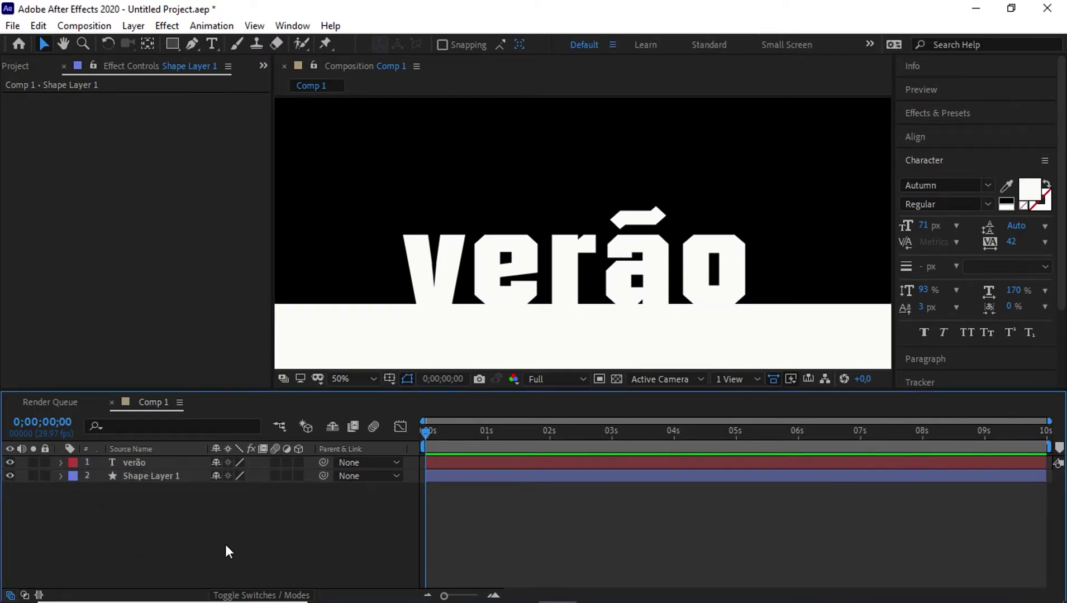
{"action": "left_click", "coordinate": [144, 478]}
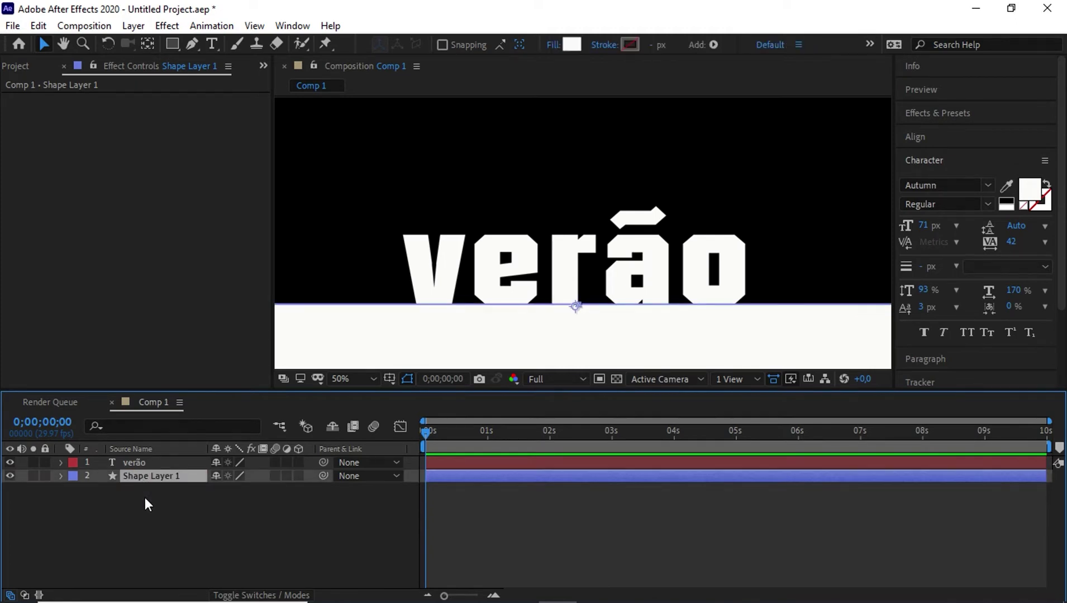
{"action": "key", "text": "Return"}
{"action": "type", "text": "mate"}
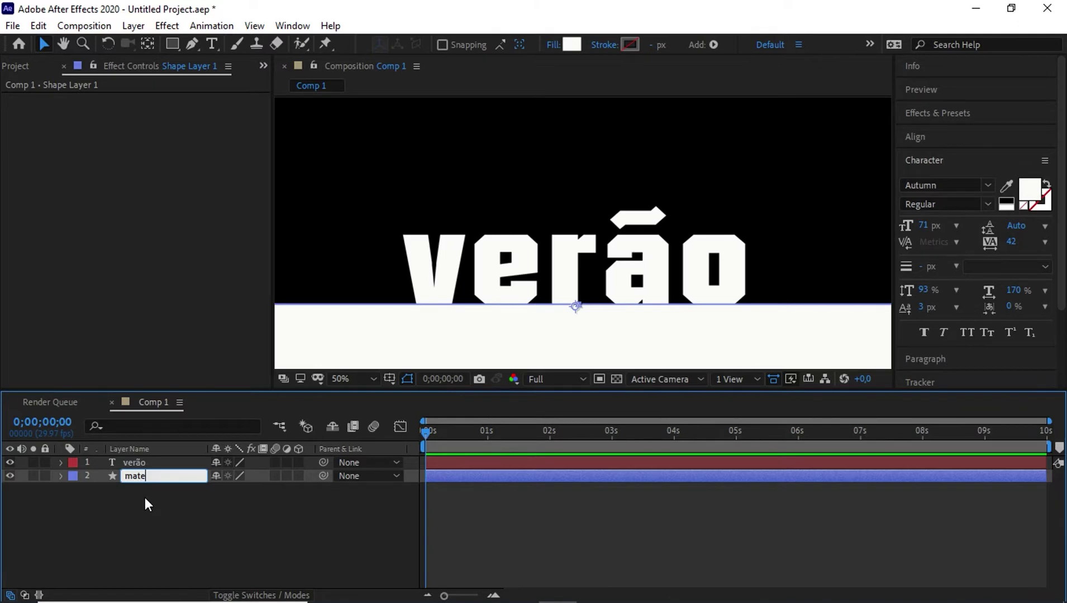
{"action": "key", "text": "Return"}
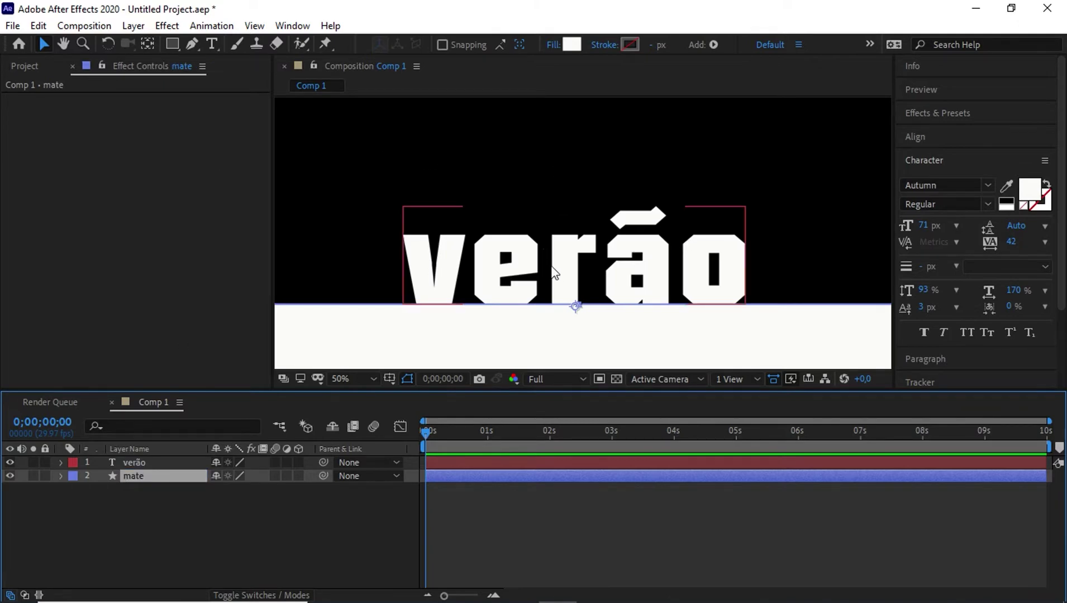
{"action": "left_click", "coordinate": [163, 461]}
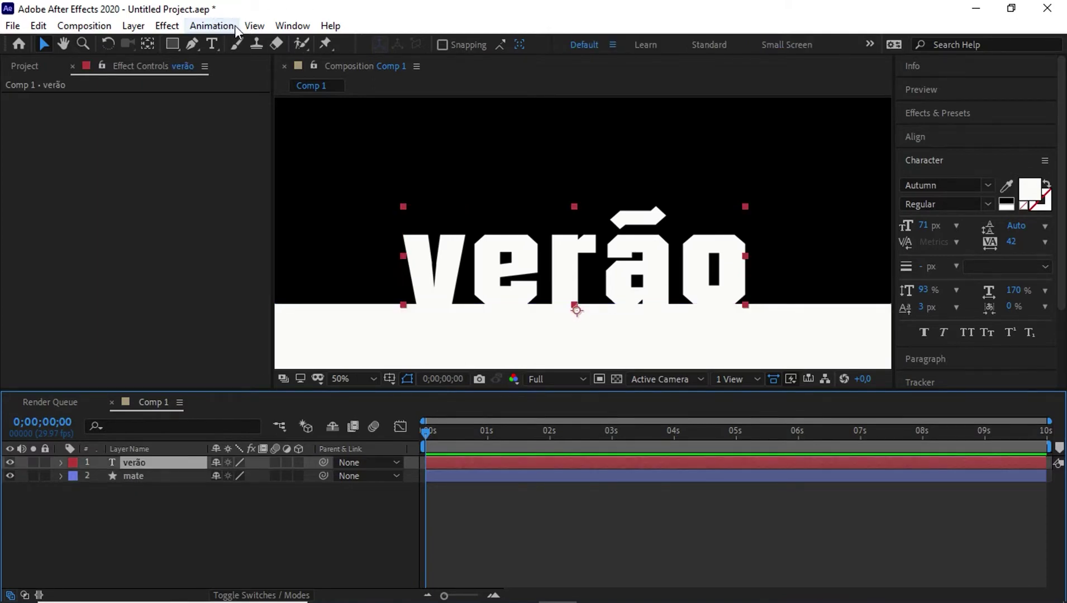
- Run Window > DecomposeText.jsx in Characters mode to split verão into letter layers
{"action": "left_click", "coordinate": [293, 28]}
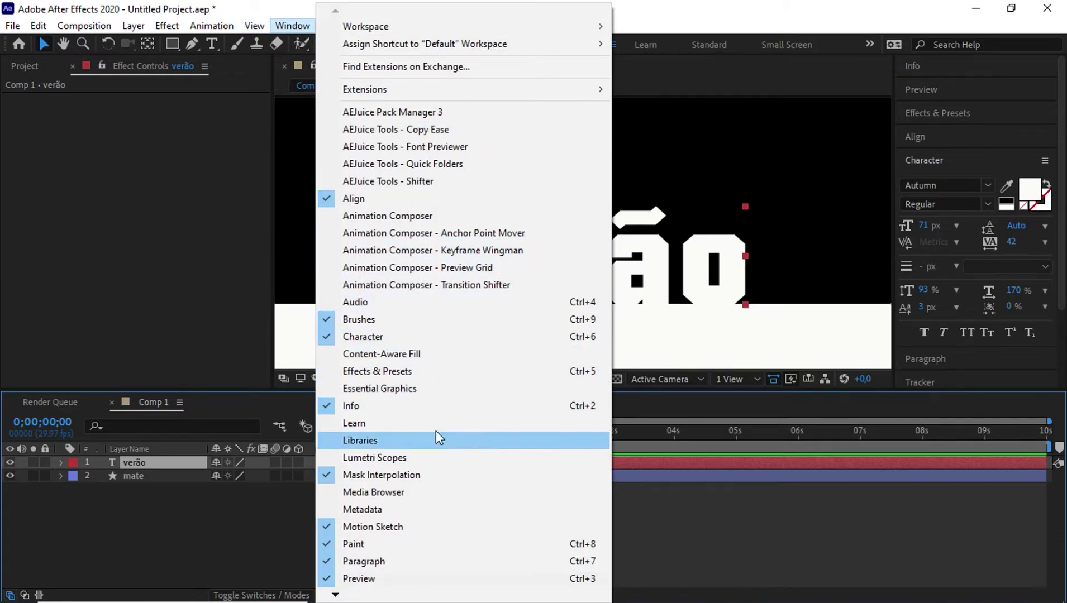
{"action": "mouse_move", "coordinate": [337, 596]}
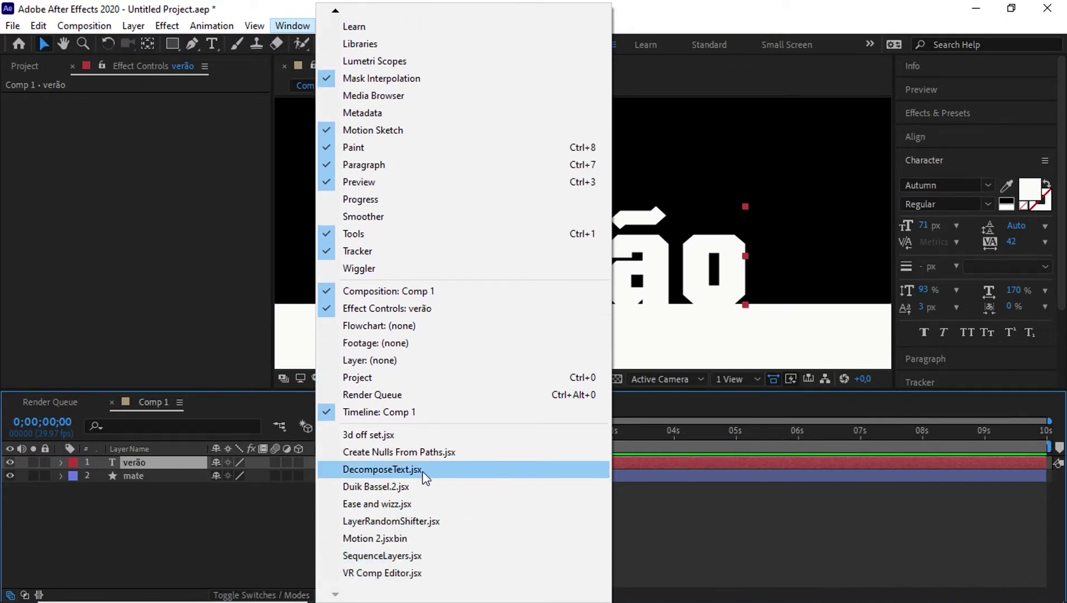
{"action": "left_click", "coordinate": [435, 480]}
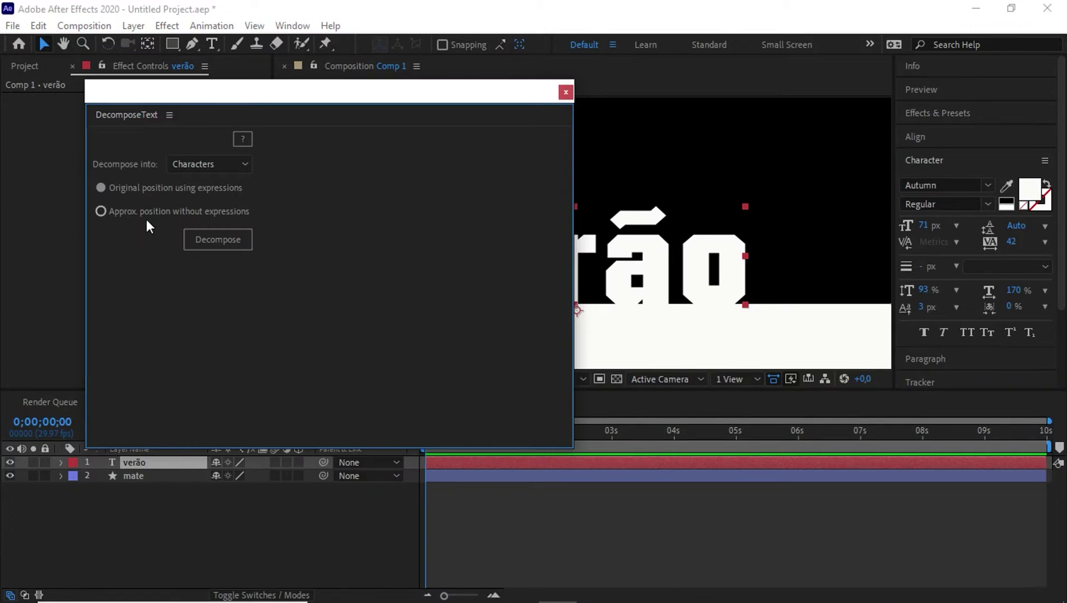
{"action": "left_click", "coordinate": [224, 239]}
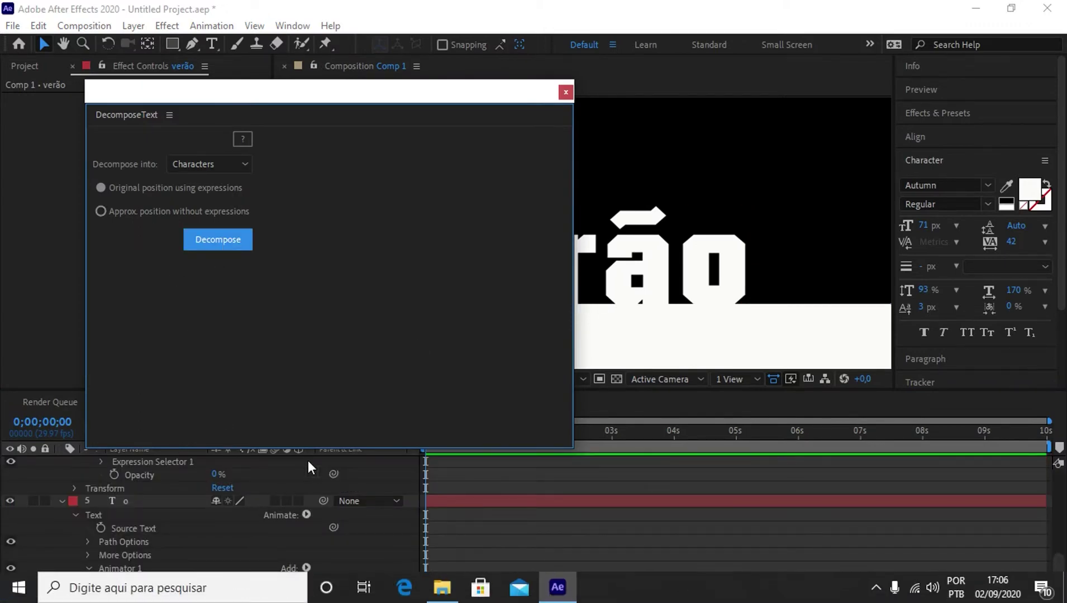
- Close the DecomposeText panel, collapse the letter layers, and delete the original verão layer
{"action": "left_click", "coordinate": [566, 92]}
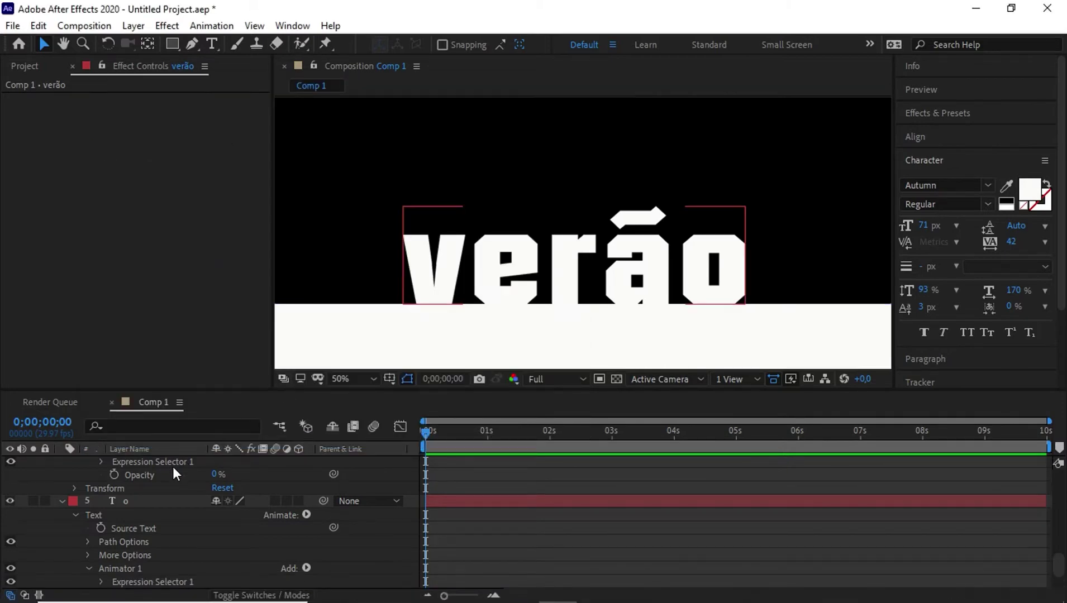
{"action": "scroll", "coordinate": [173, 467], "scroll_direction": "up", "scroll_amount": 10}
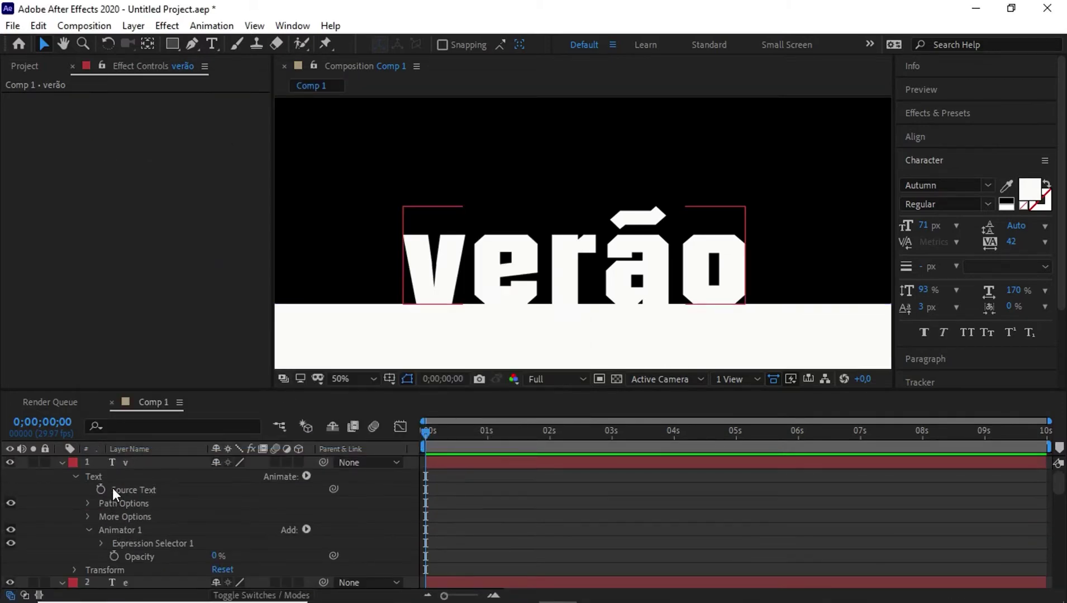
{"action": "left_click", "coordinate": [62, 462]}
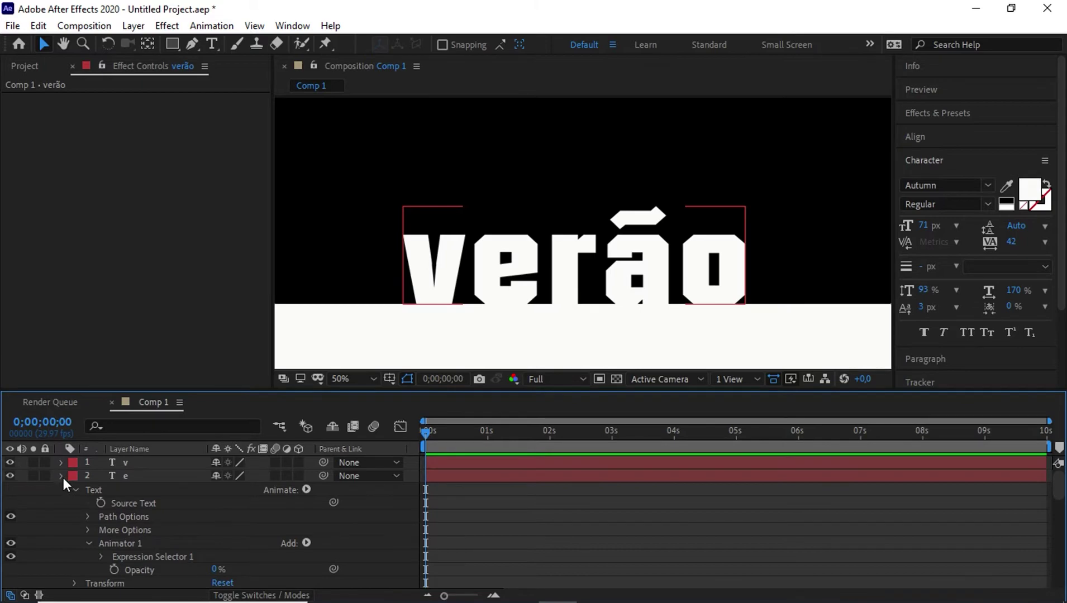
{"action": "left_click", "coordinate": [62, 476]}
{"action": "left_click", "coordinate": [62, 490]}
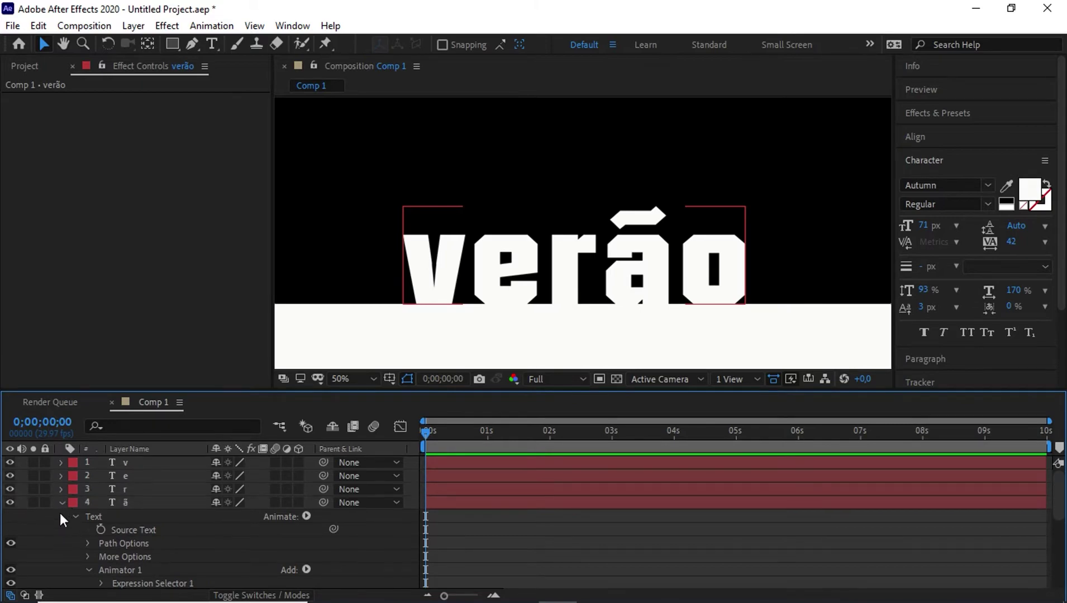
{"action": "left_click", "coordinate": [62, 503]}
{"action": "left_click", "coordinate": [61, 517]}
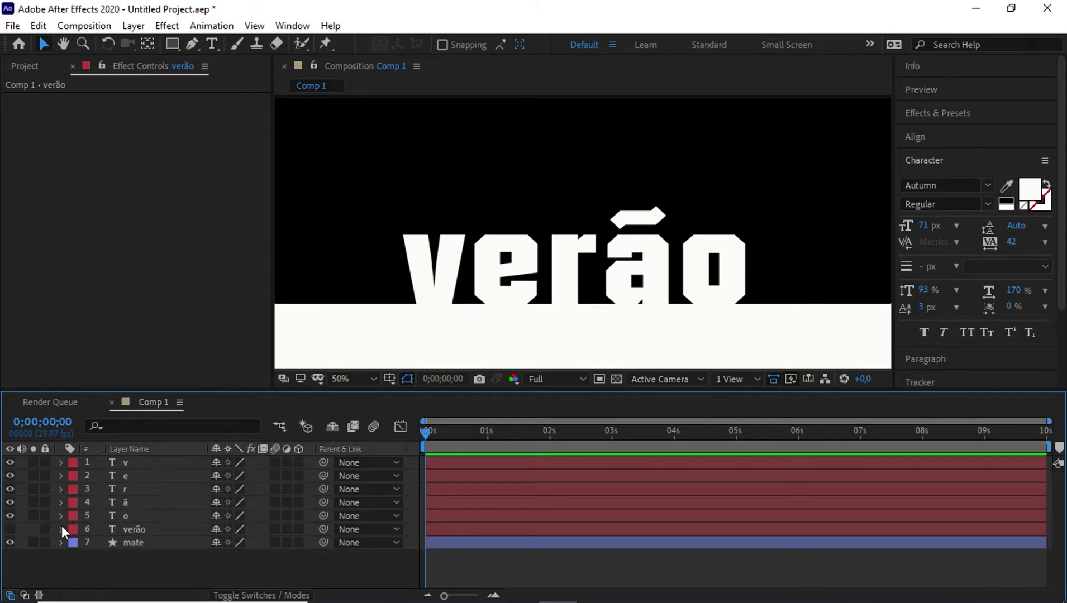
{"action": "left_click", "coordinate": [61, 530]}
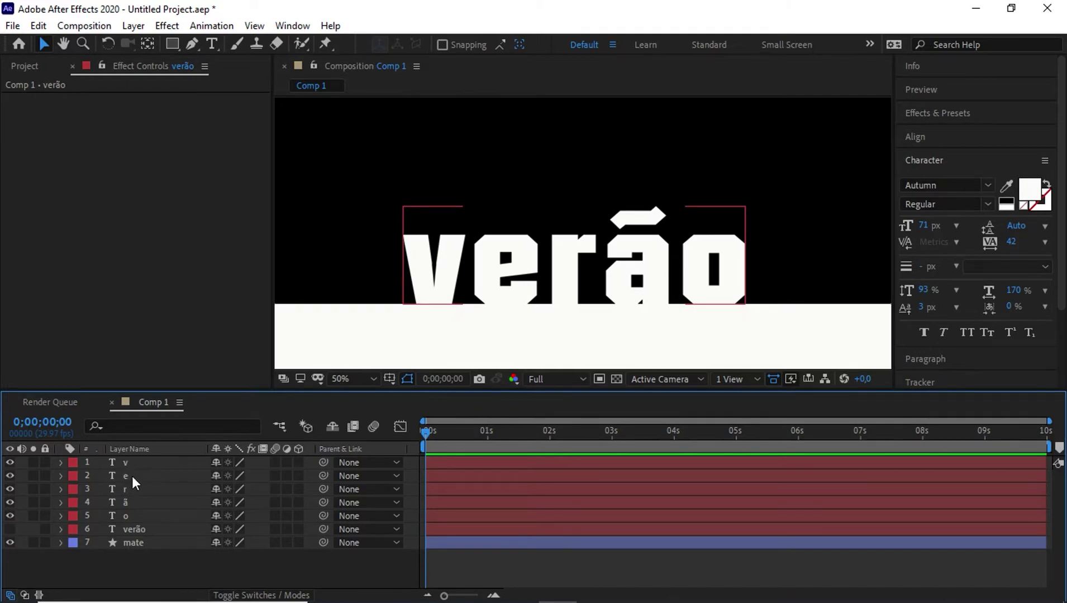
{"action": "left_click", "coordinate": [149, 526]}
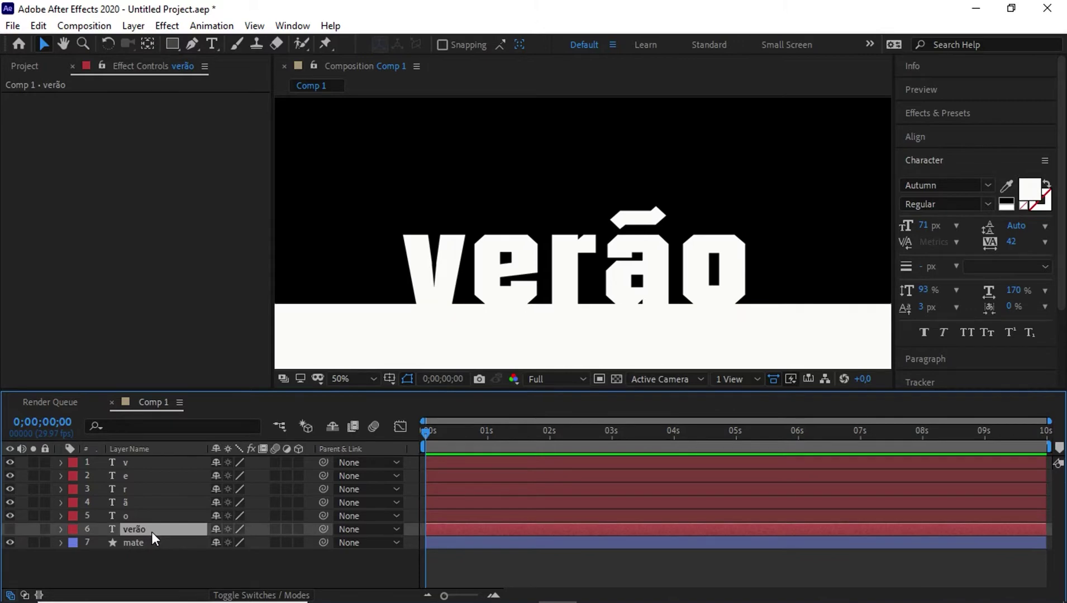
{"action": "key", "text": "Delete"}
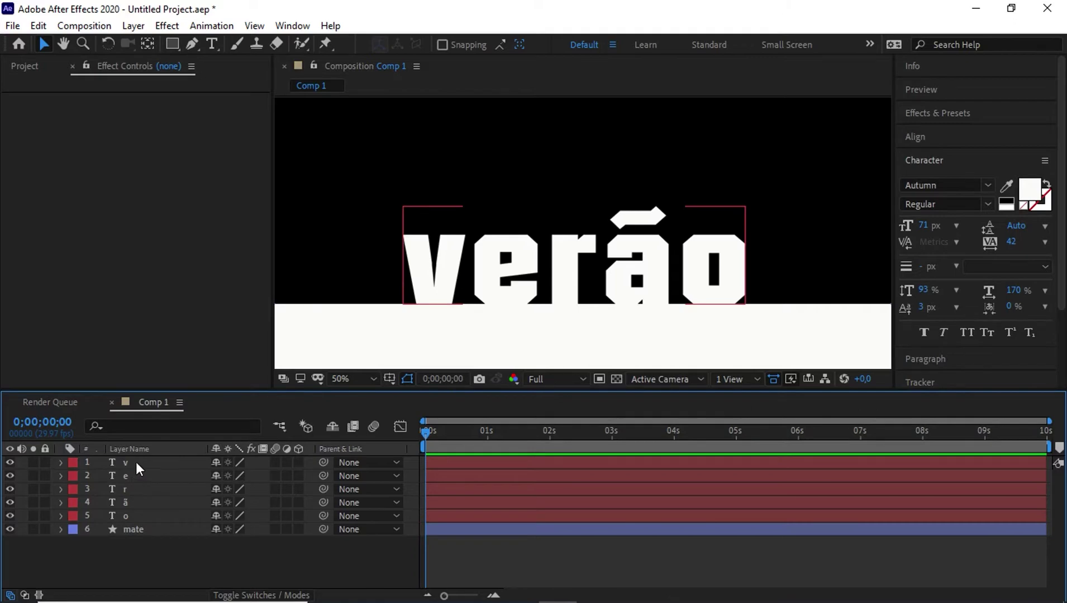
- Select each letter layer in turn — v, e, r, ã, o — to check them
{"action": "left_click", "coordinate": [136, 462]}
{"action": "left_click", "coordinate": [136, 476]}
{"action": "left_click", "coordinate": [135, 489]}
{"action": "left_click", "coordinate": [141, 504]}
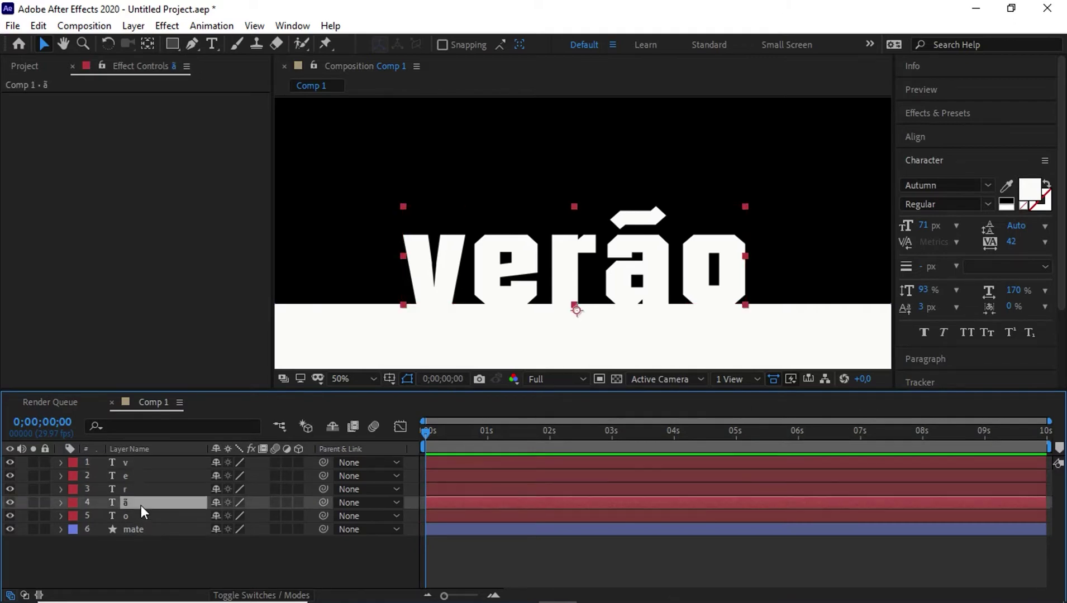
{"action": "left_click", "coordinate": [138, 515]}
{"action": "left_click", "coordinate": [143, 461]}
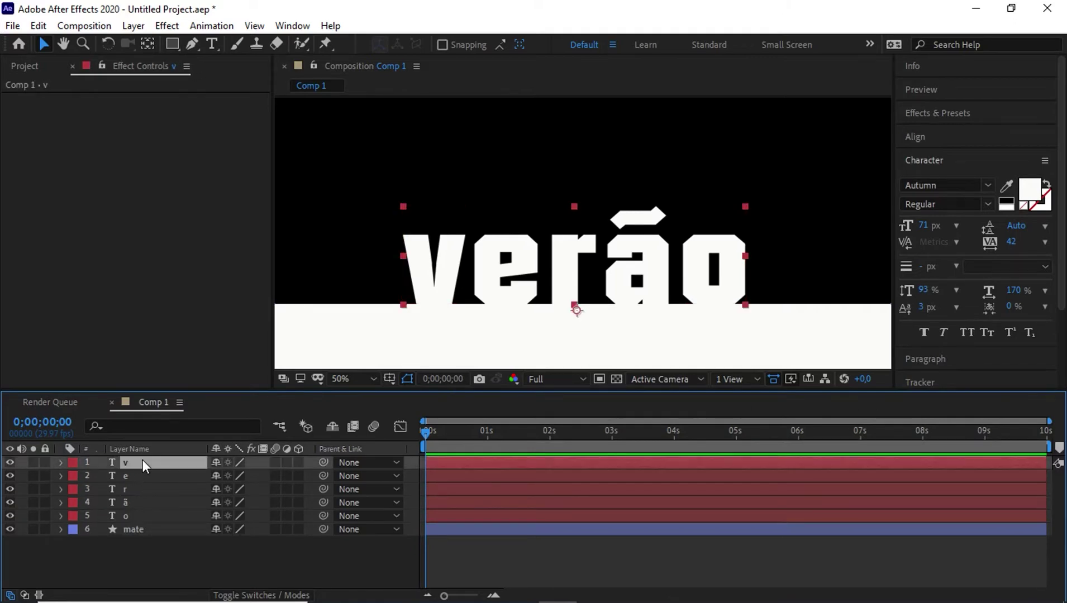
{"action": "left_click", "coordinate": [139, 476]}
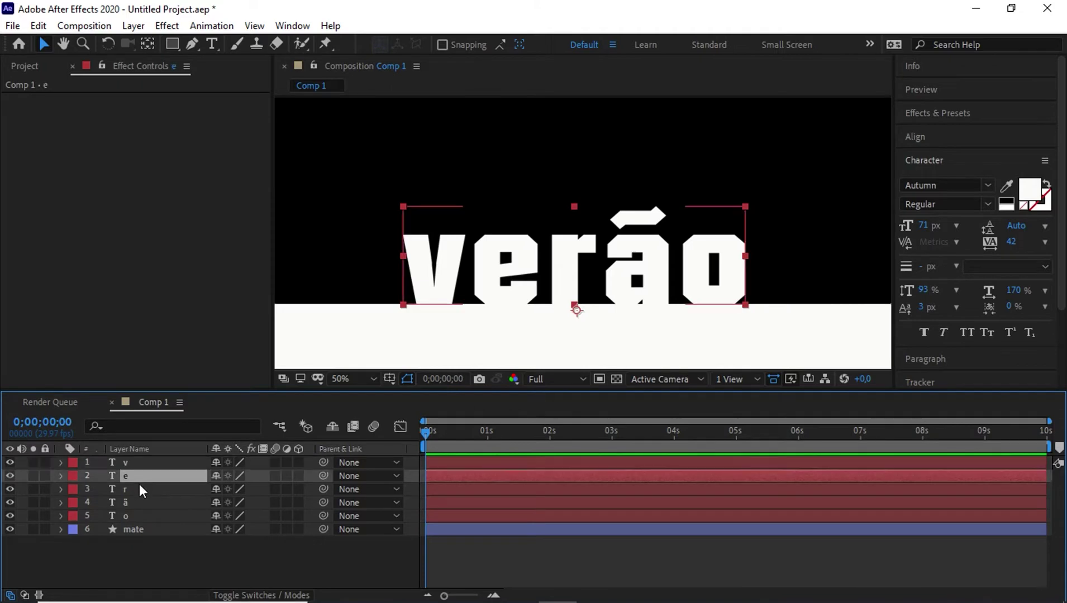
{"action": "left_click", "coordinate": [140, 490]}
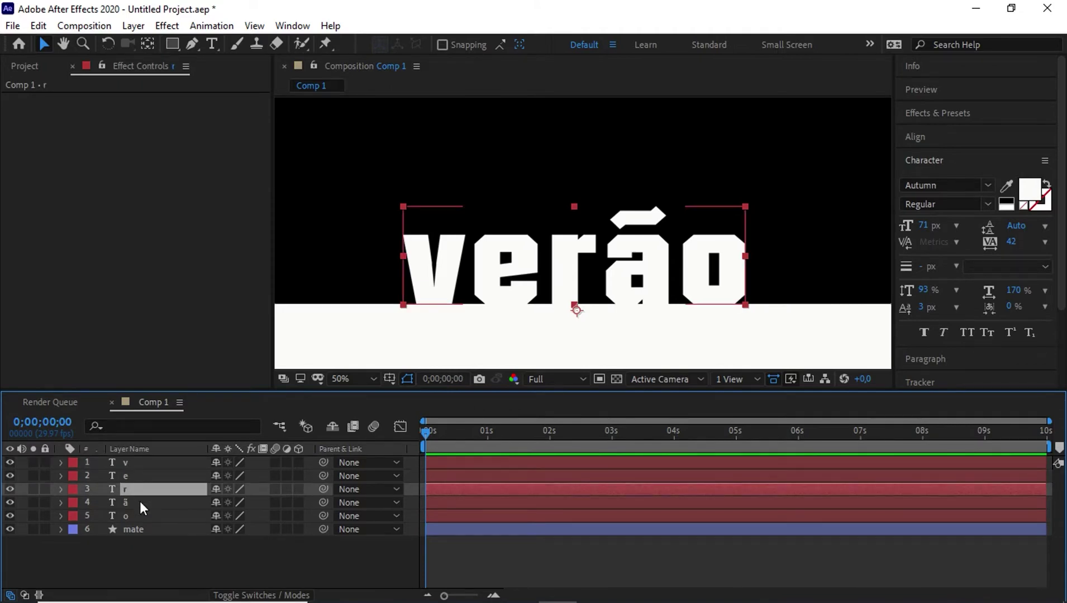
{"action": "left_click", "coordinate": [140, 501]}
{"action": "left_click", "coordinate": [141, 514]}
{"action": "left_click", "coordinate": [143, 462]}
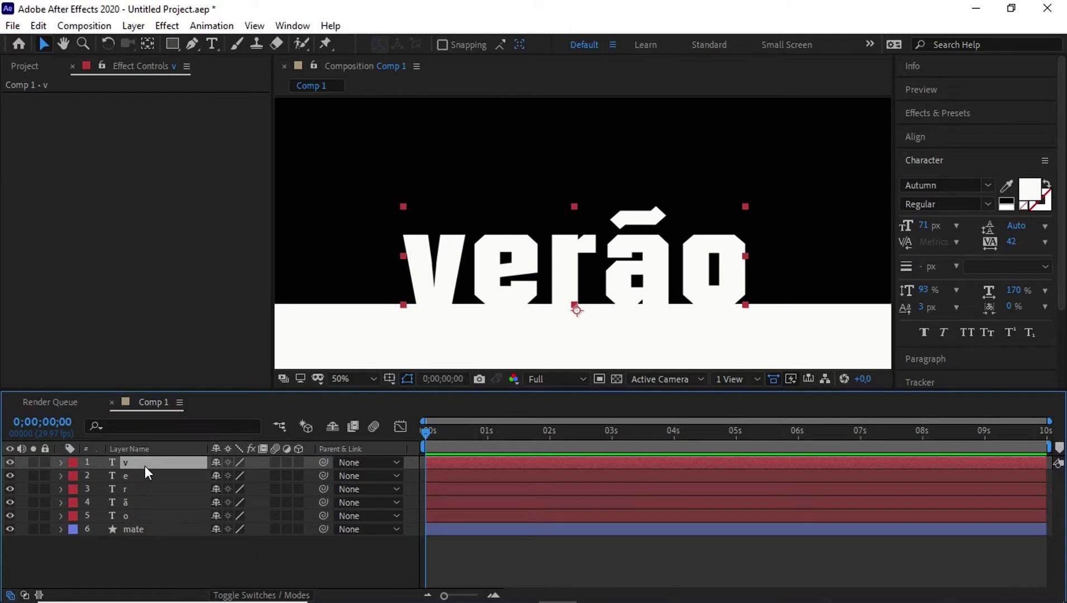
- With the Pan Behind tool, centre the anchor points of v, e, r, ã and o on their letters
{"action": "left_click", "coordinate": [145, 46]}
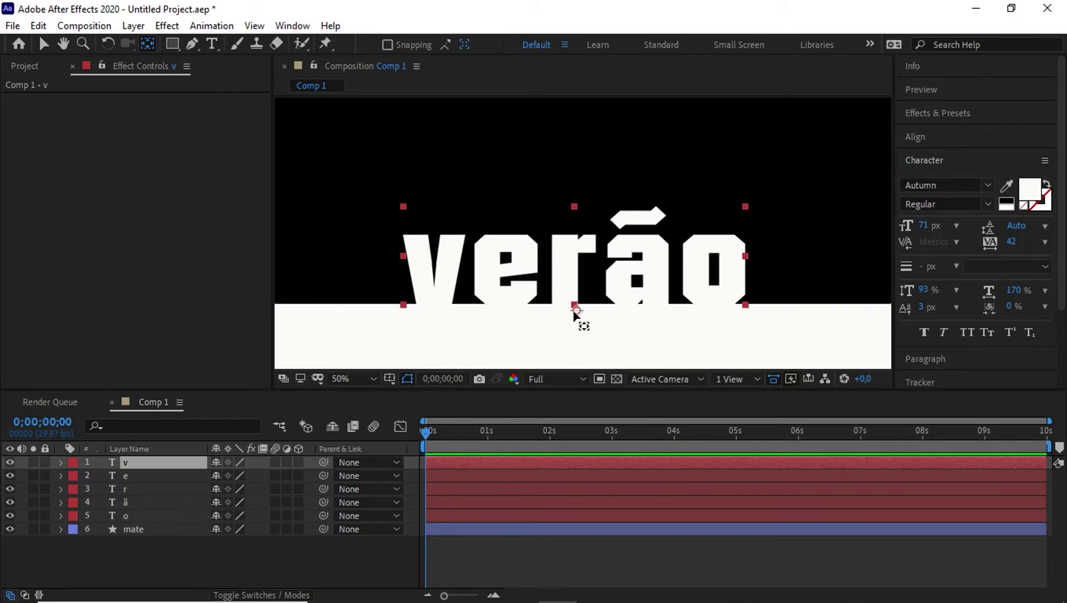
{"action": "left_click_drag", "start_coordinate": [575, 310], "coordinate": [431, 264]}
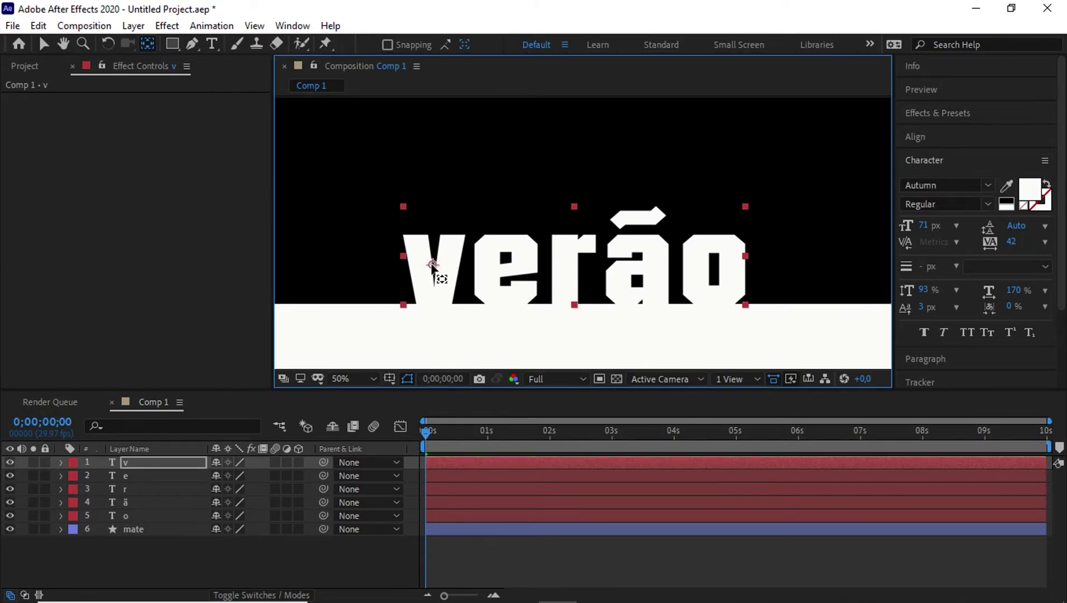
{"action": "left_click", "coordinate": [173, 476]}
{"action": "left_click_drag", "start_coordinate": [575, 308], "coordinate": [500, 272]}
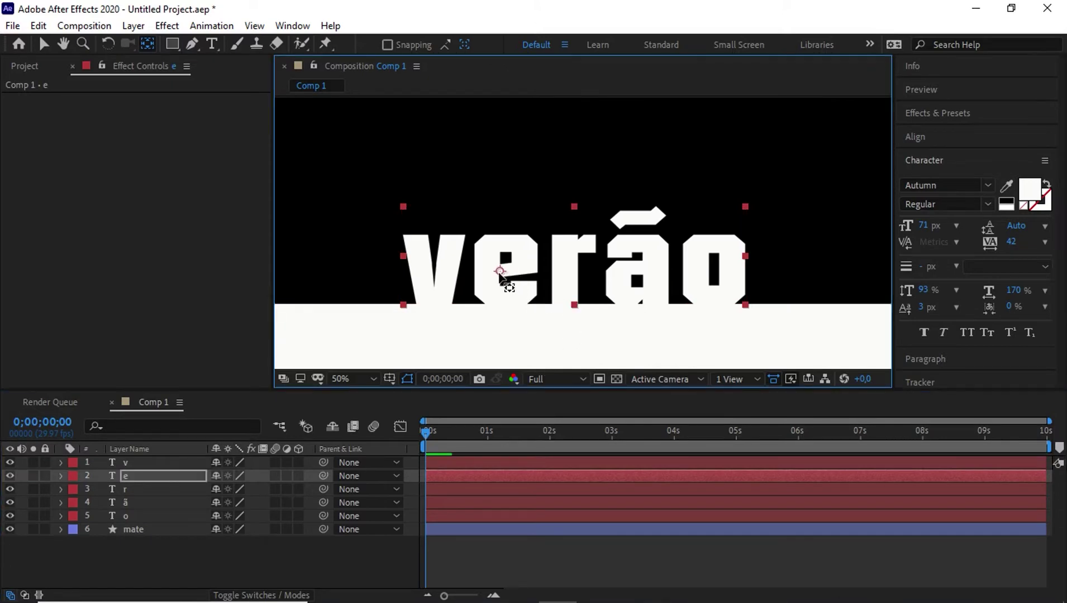
{"action": "left_click", "coordinate": [167, 489]}
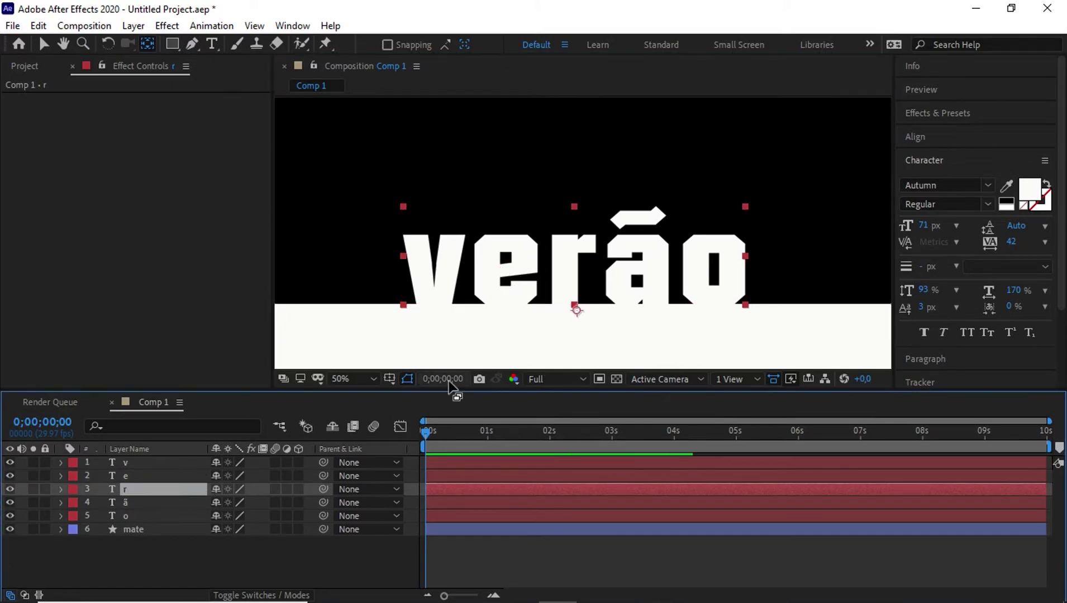
{"action": "left_click_drag", "start_coordinate": [576, 311], "coordinate": [565, 274]}
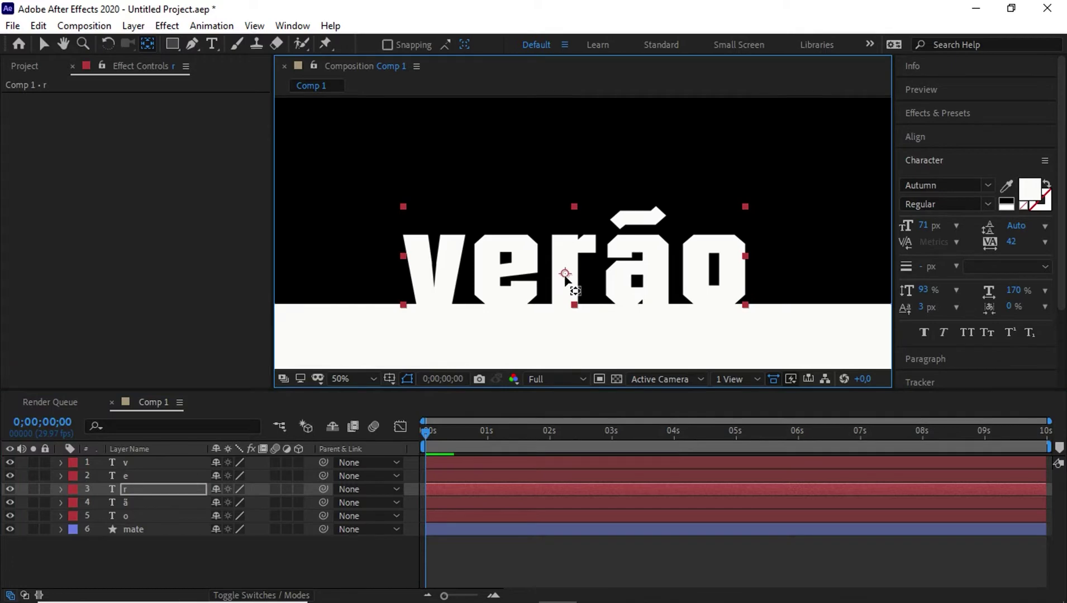
{"action": "left_click", "coordinate": [184, 503]}
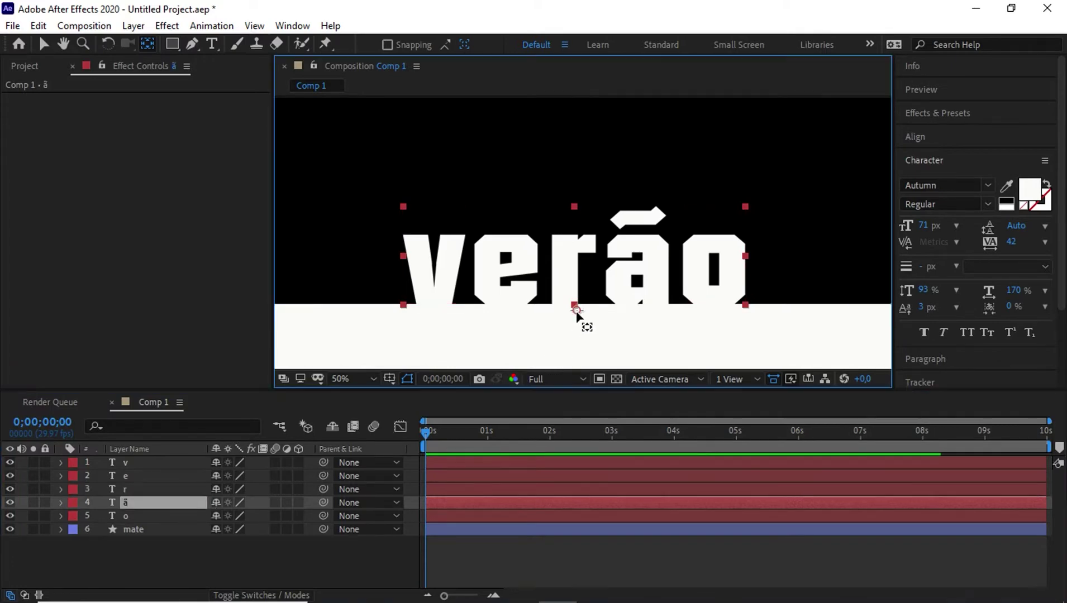
{"action": "left_click_drag", "start_coordinate": [577, 310], "coordinate": [636, 273]}
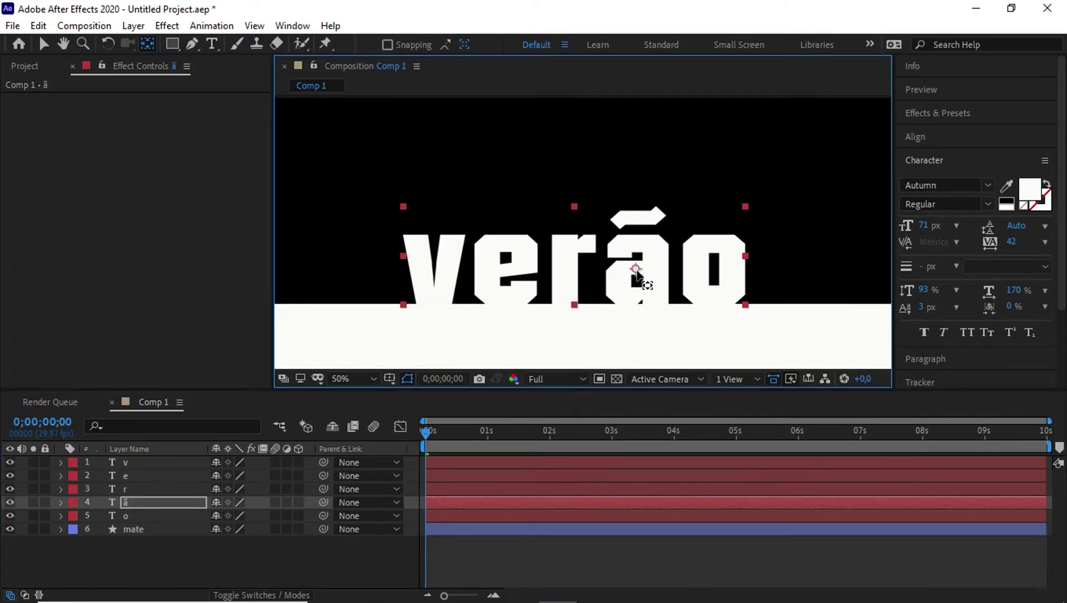
{"action": "left_click", "coordinate": [188, 517]}
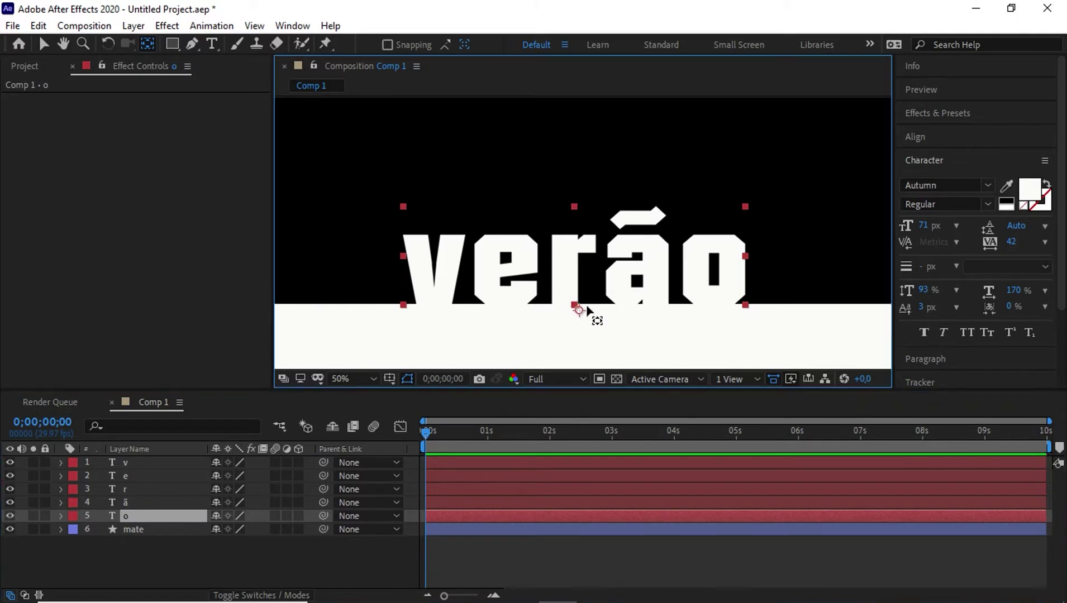
{"action": "left_click_drag", "start_coordinate": [587, 307], "coordinate": [723, 266]}
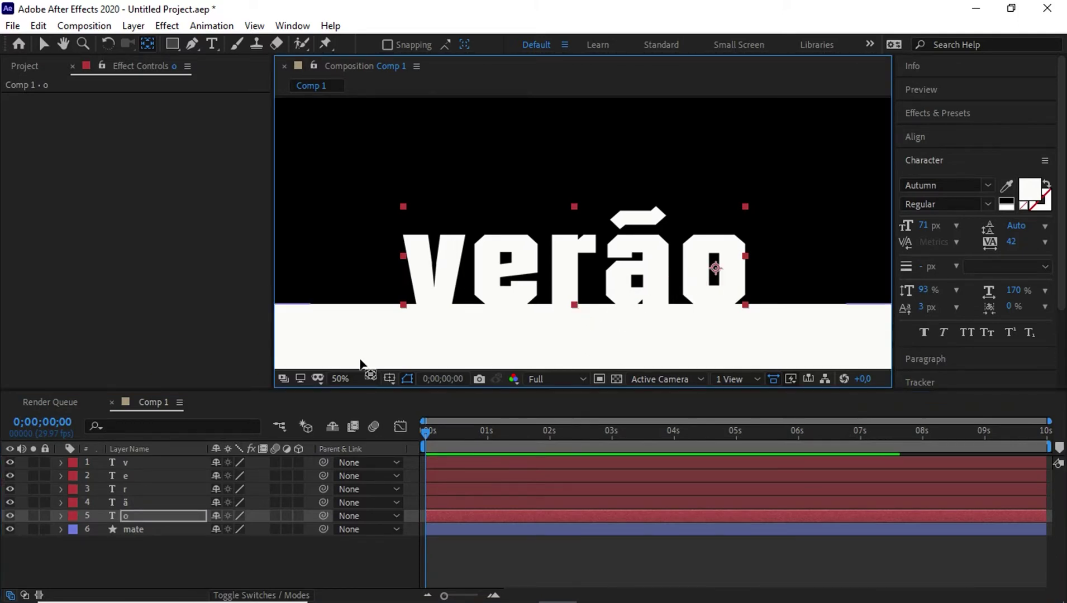
{"action": "left_click", "coordinate": [140, 572]}
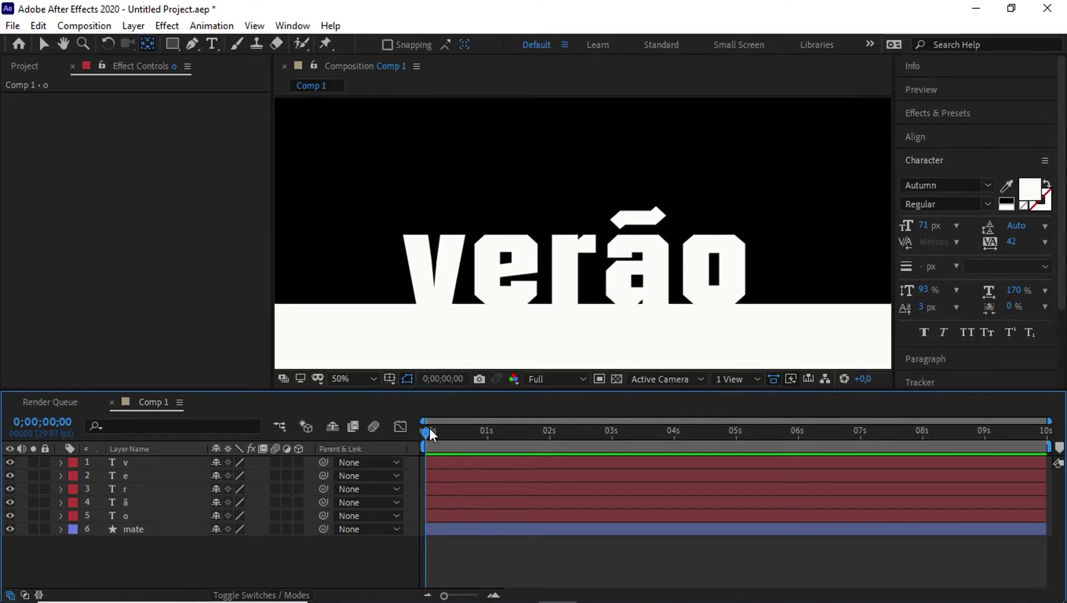
- Zoom the viewer to 25%, move the playhead to 1 second, and select all five letter layers
{"action": "key", "text": "comma"}
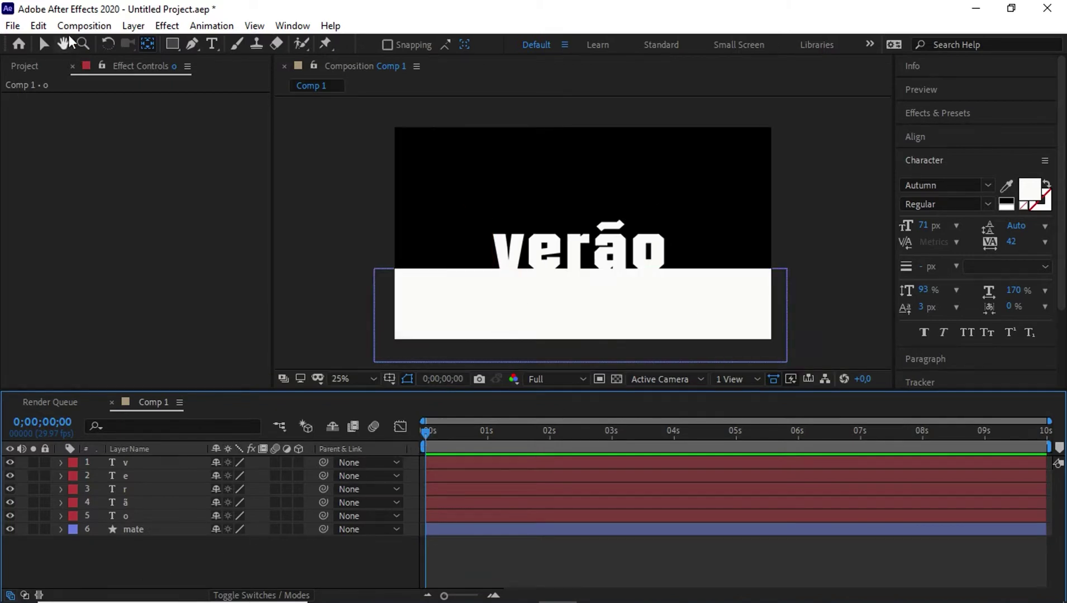
{"action": "left_click", "coordinate": [43, 45]}
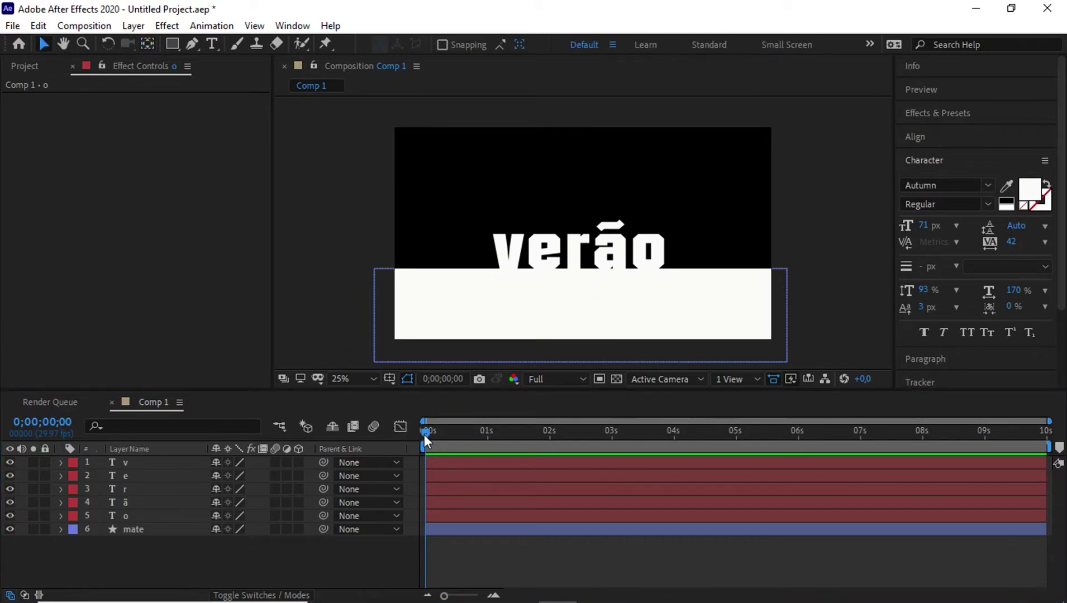
{"action": "left_click_drag", "start_coordinate": [424, 434], "coordinate": [486, 442]}
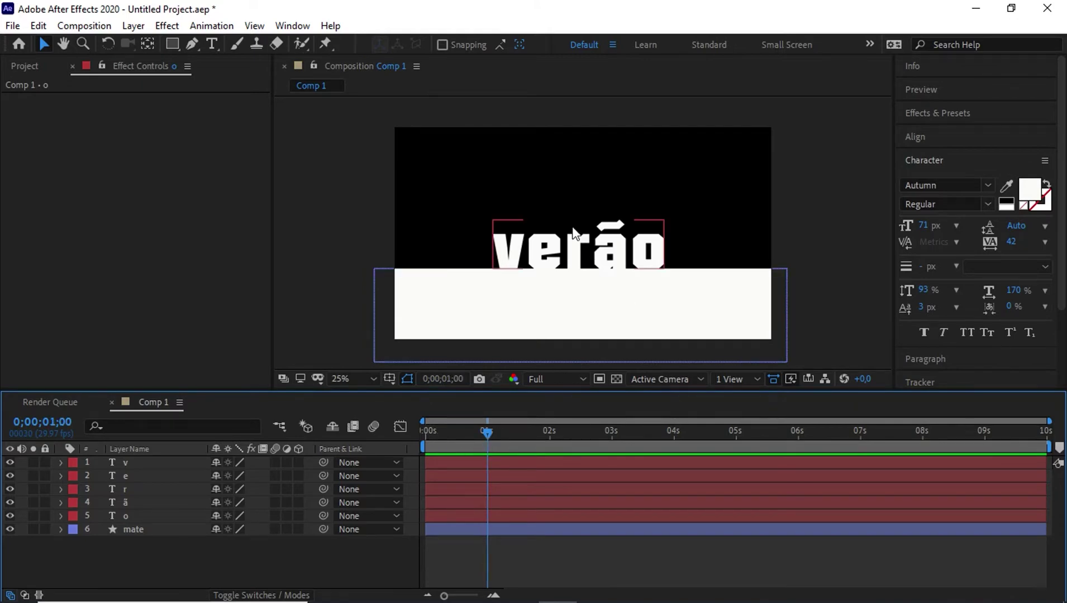
{"action": "left_click", "coordinate": [142, 517]}
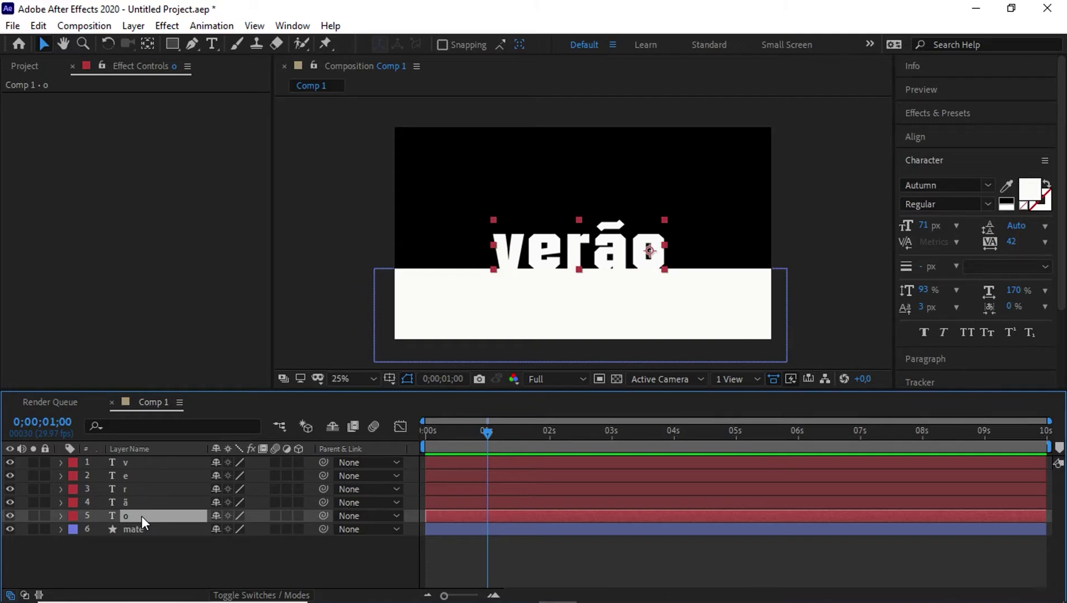
{"action": "left_click", "coordinate": [149, 461], "text": "shift"}
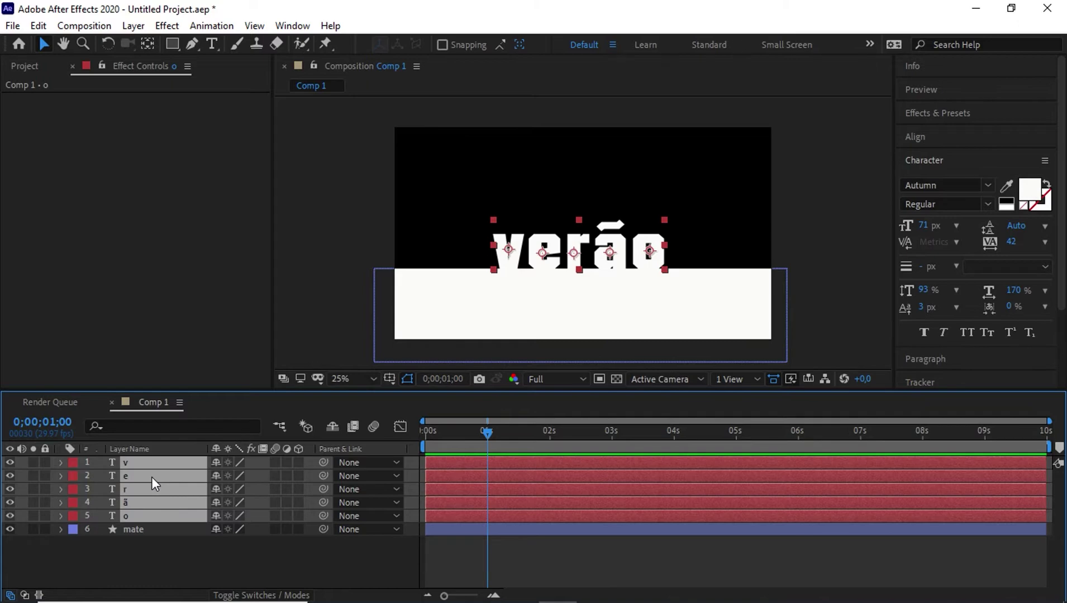
- Keyframe the letters' Position at 1s, then at 4s drag them down behind the mate layer
{"action": "key", "text": "p"}
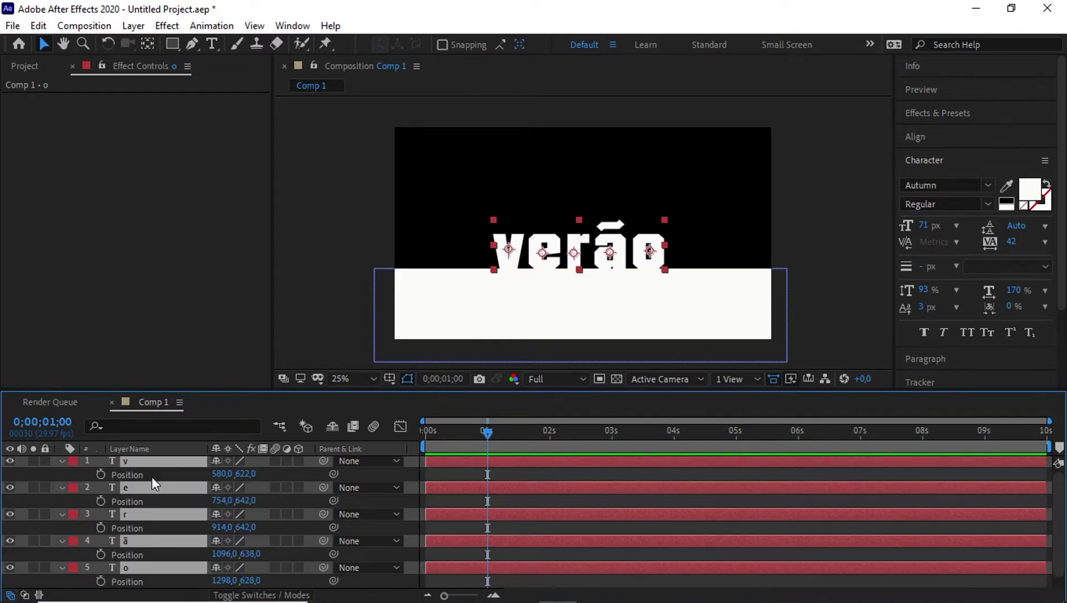
{"action": "left_click", "coordinate": [103, 475]}
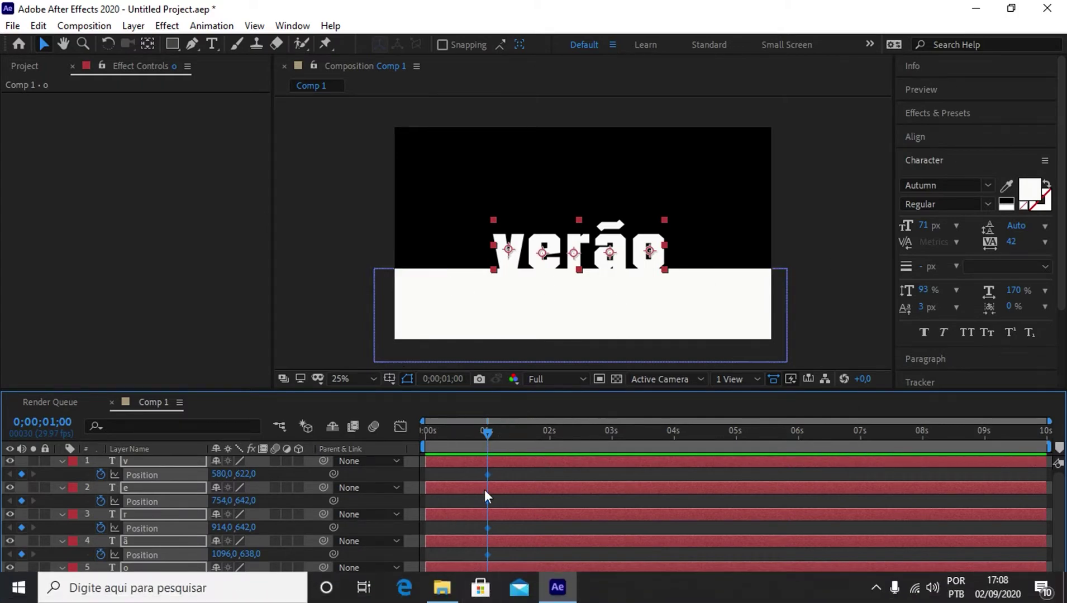
{"action": "left_click_drag", "start_coordinate": [486, 434], "coordinate": [674, 435]}
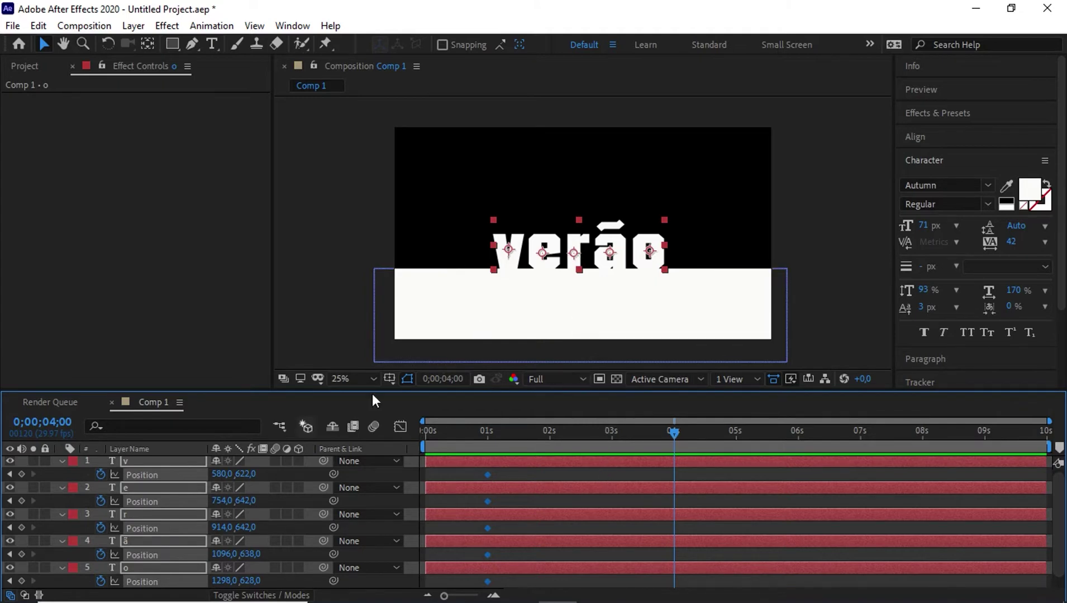
{"action": "left_click", "coordinate": [575, 256]}
{"action": "key", "text": "alt+shift+p"}
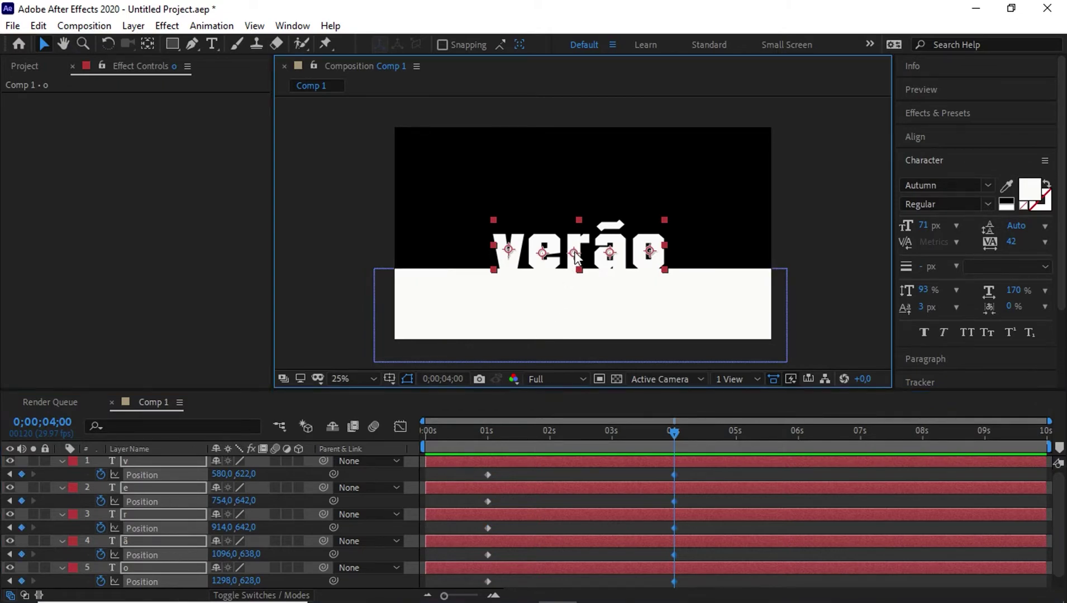
{"action": "left_click_drag", "start_coordinate": [575, 256], "coordinate": [574, 312]}
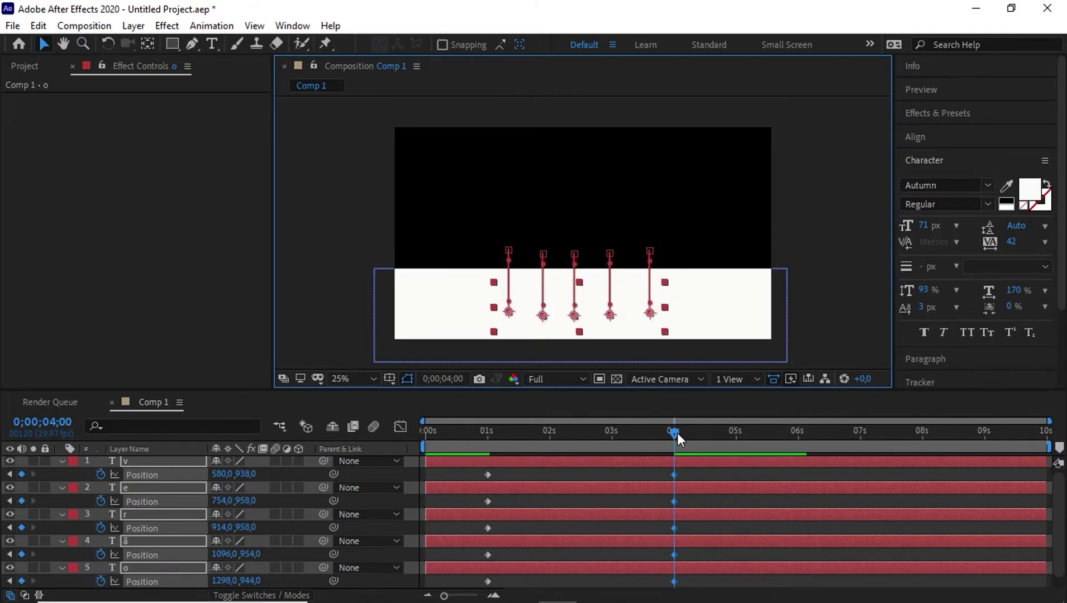
- Review the letters' sinking motion between the 1s and 4s keyframes, then show their Rotation property
{"action": "left_click_drag", "start_coordinate": [671, 431], "coordinate": [485, 468]}
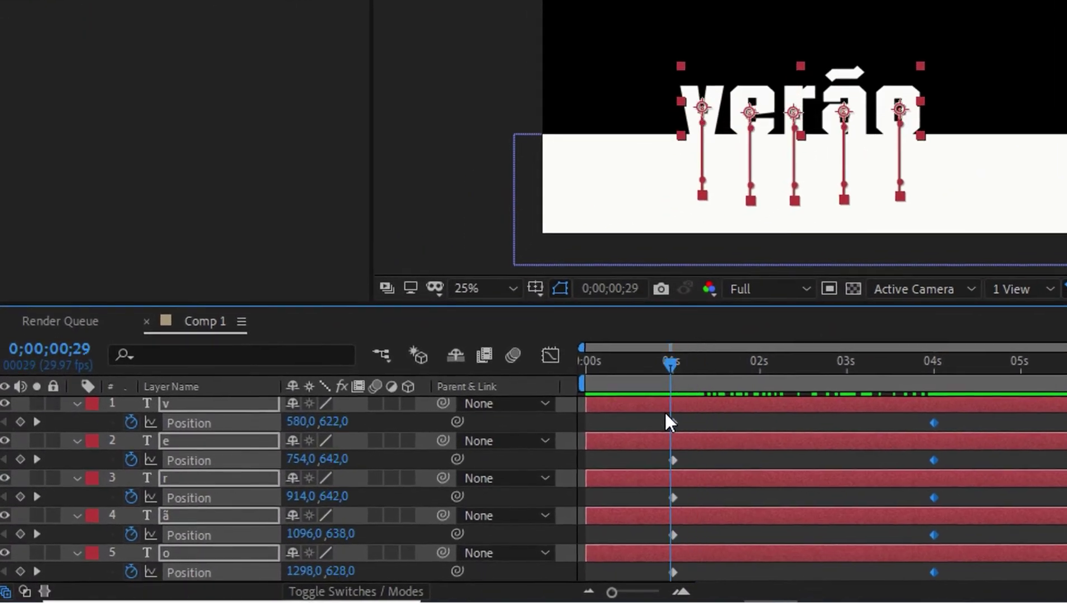
{"action": "left_click_drag", "start_coordinate": [666, 414], "coordinate": [667, 412]}
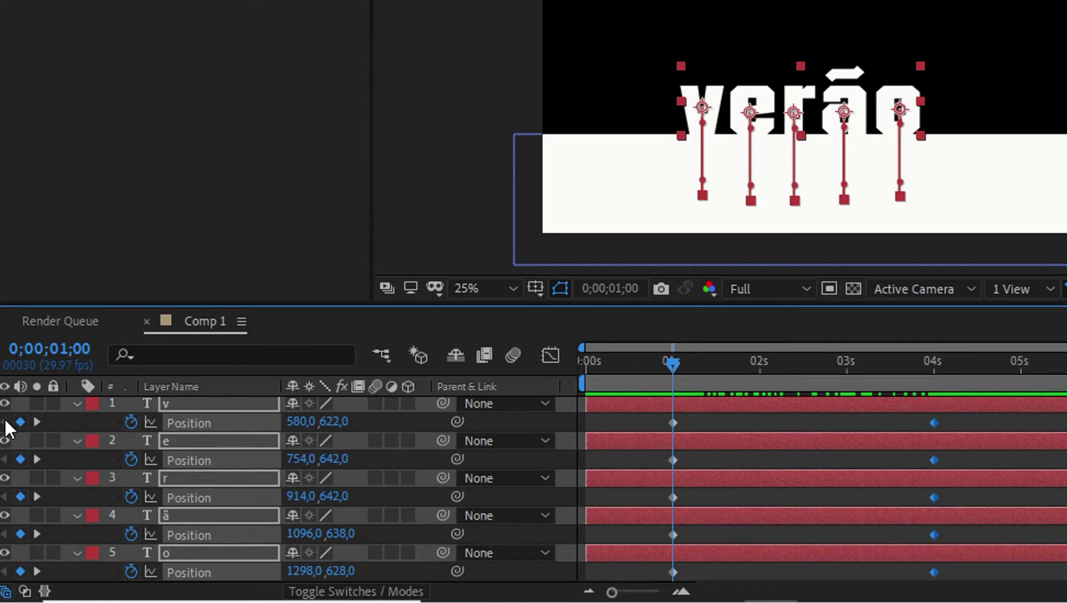
{"action": "left_click", "coordinate": [37, 422]}
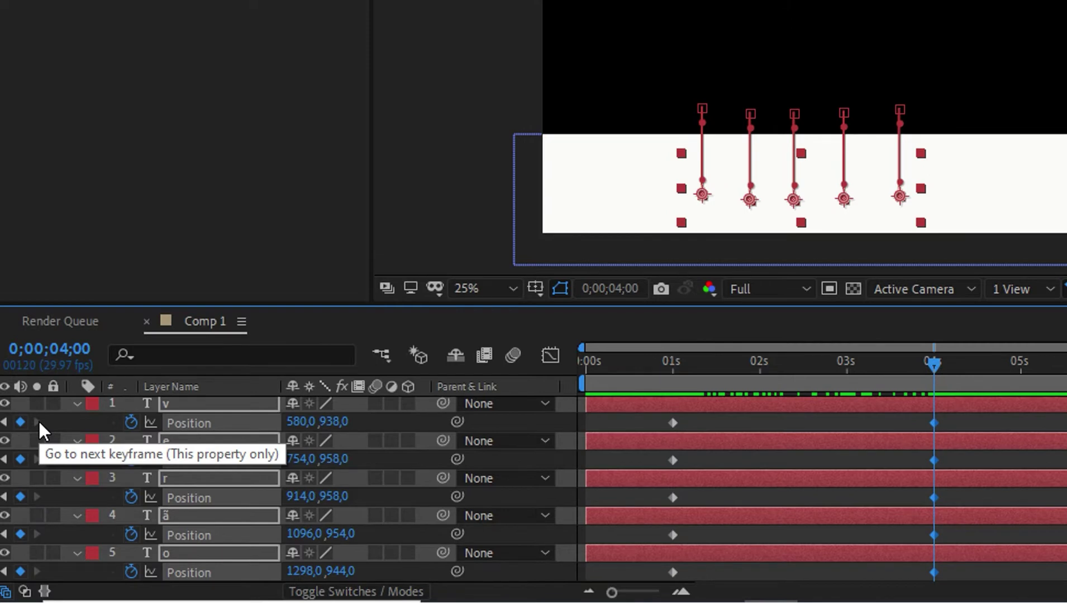
{"action": "left_click", "coordinate": [4, 422]}
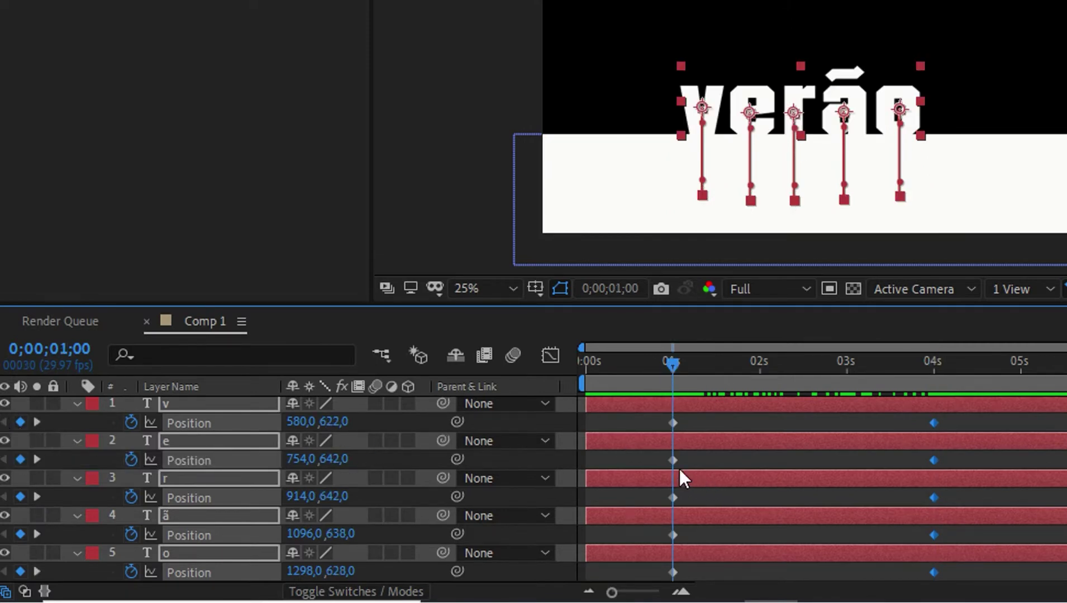
{"action": "scroll", "coordinate": [452, 439], "scroll_direction": "down", "scroll_amount": 1}
{"action": "scroll", "coordinate": [452, 439], "scroll_direction": "up", "scroll_amount": 1}
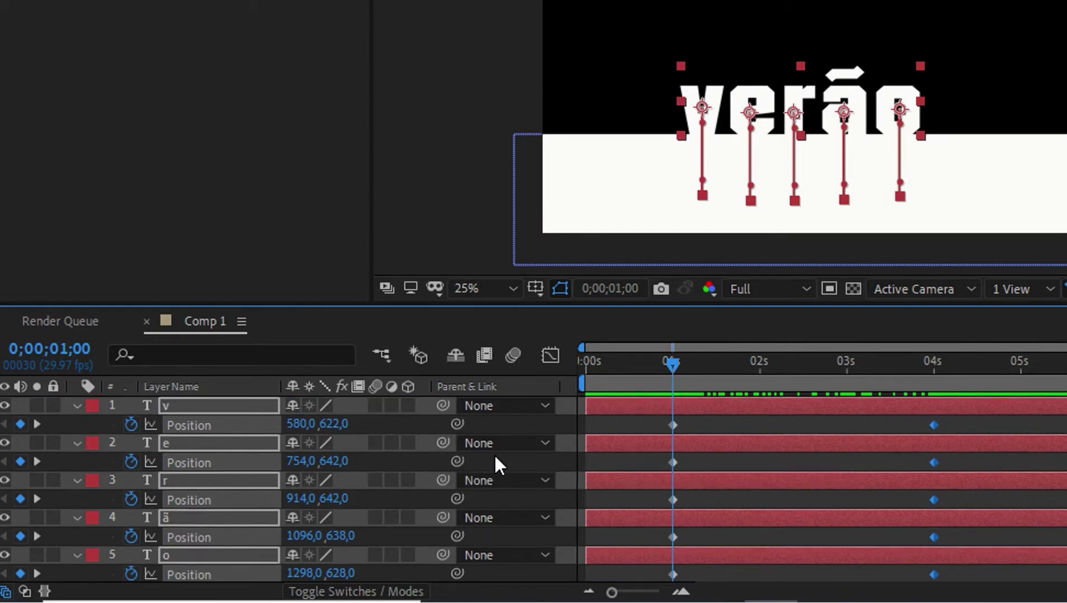
{"action": "key", "text": "shift+r"}
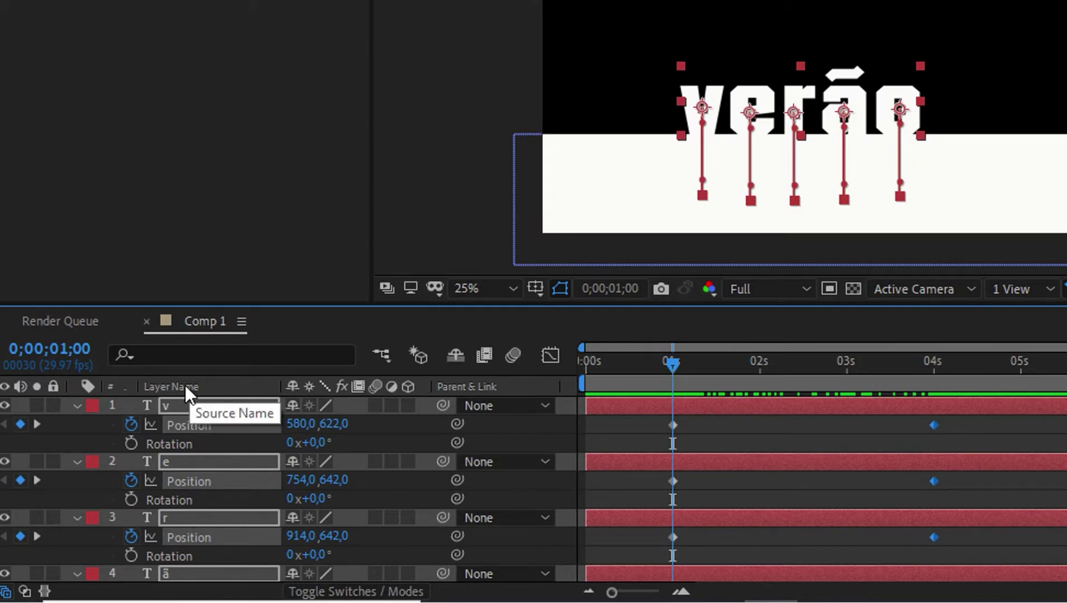
- Add 0° Rotation keyframes to the five letter layers at 1 second, then move to 4 seconds
{"action": "left_click", "coordinate": [131, 444]}
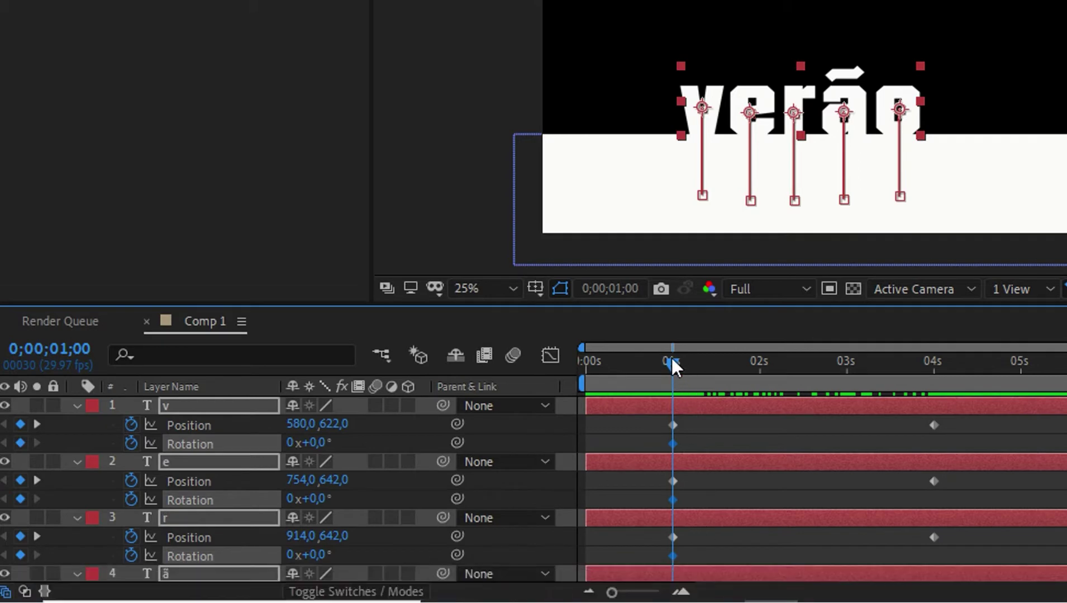
{"action": "left_click_drag", "start_coordinate": [672, 361], "coordinate": [703, 373]}
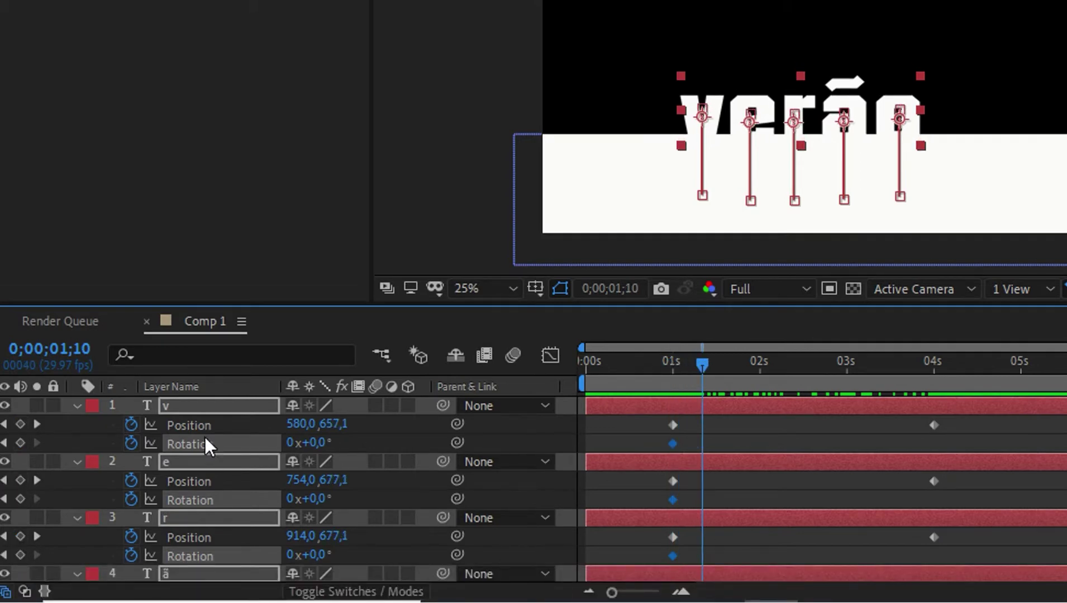
{"action": "left_click", "coordinate": [38, 424]}
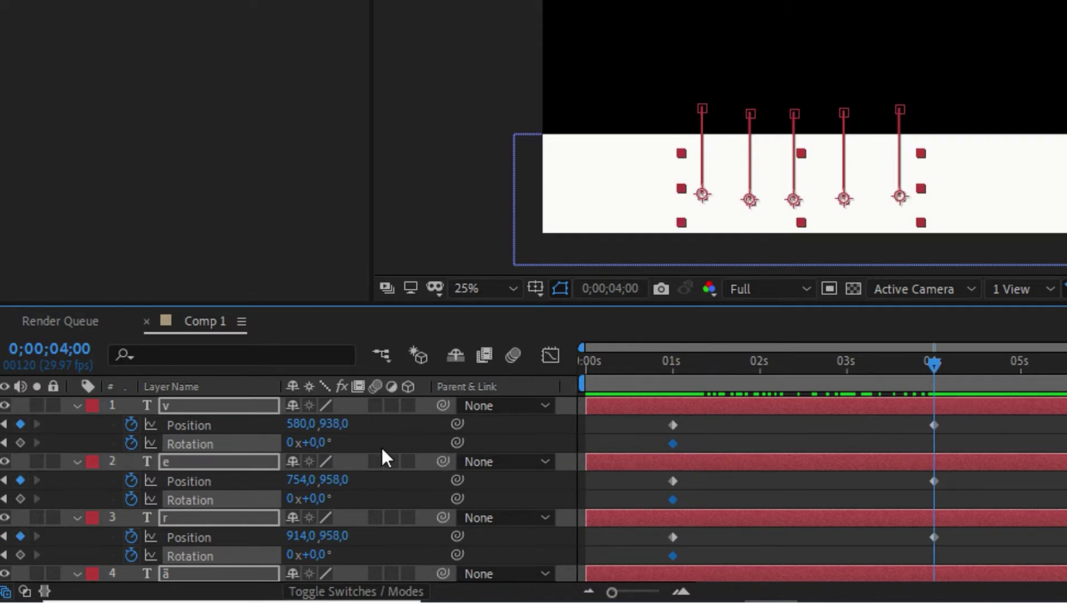
{"action": "scroll", "coordinate": [375, 458], "scroll_direction": "down", "scroll_amount": 2}
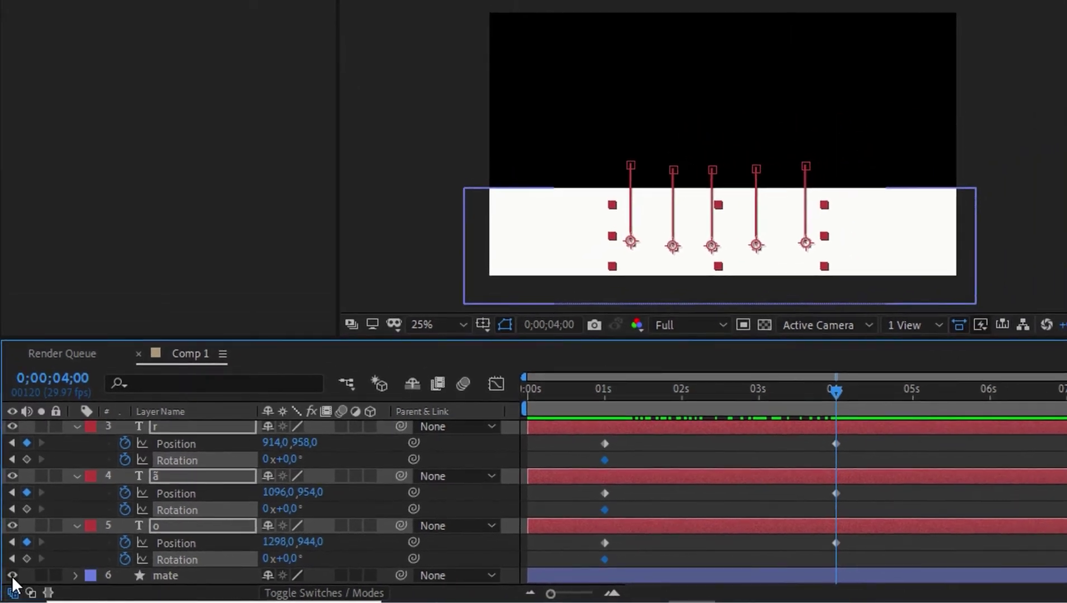
- Turn off the mate layer's visibility and deselect the letter layers
{"action": "left_click", "coordinate": [12, 576]}
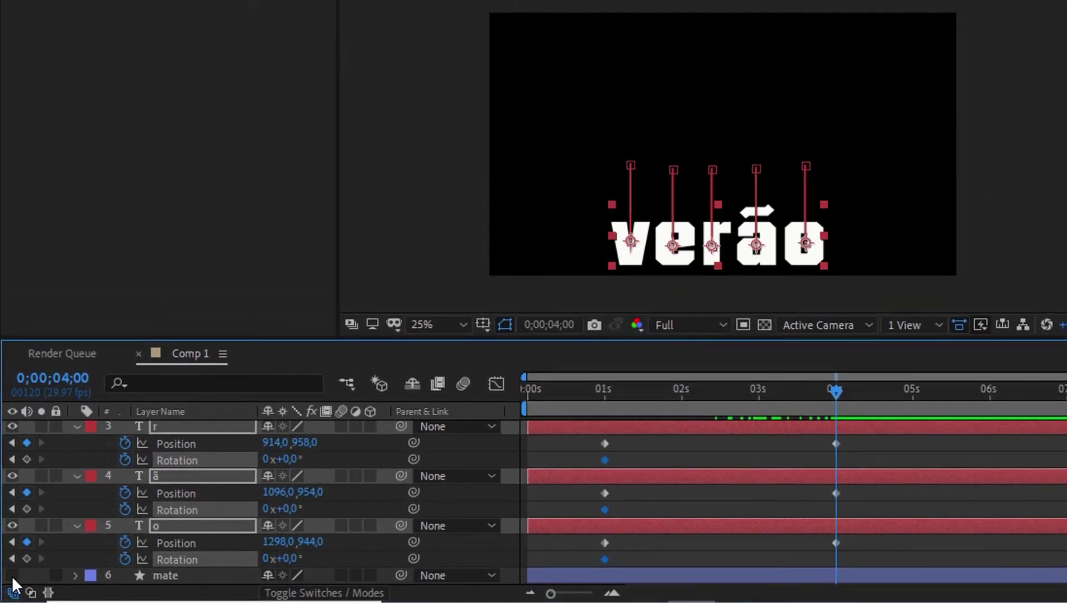
{"action": "left_click", "coordinate": [501, 508]}
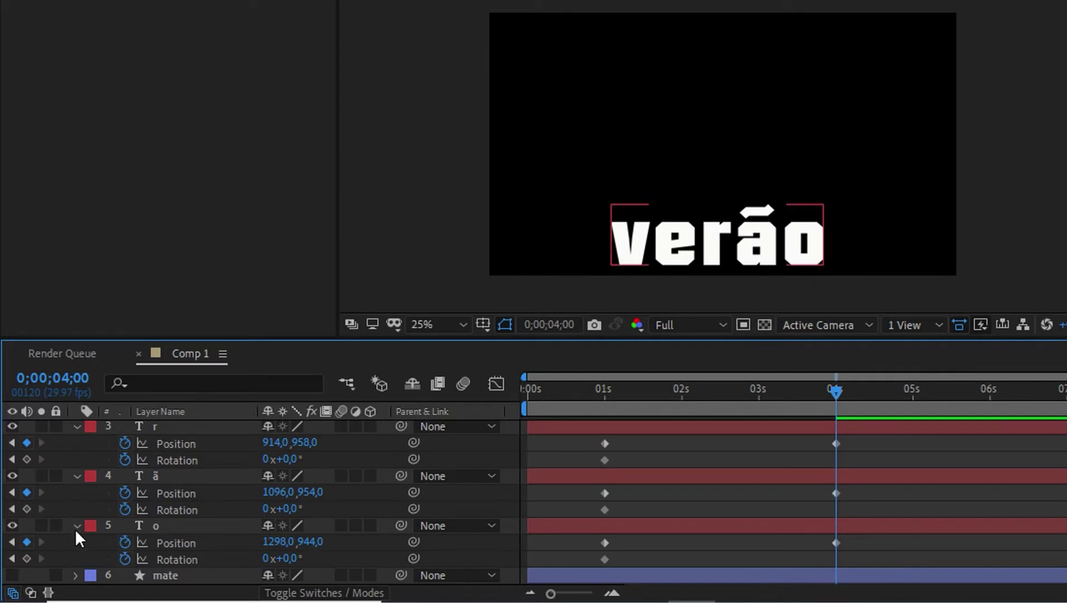
- Set 4-second Rotation keyframes that tilt the o, ã and r letters
{"action": "left_click", "coordinate": [188, 528]}
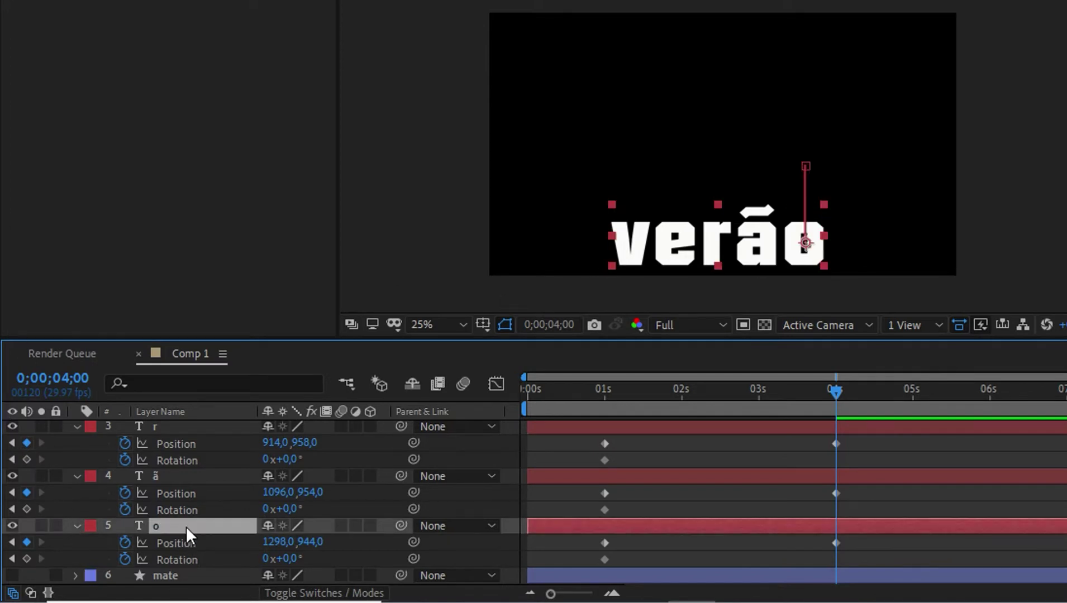
{"action": "left_click", "coordinate": [197, 559]}
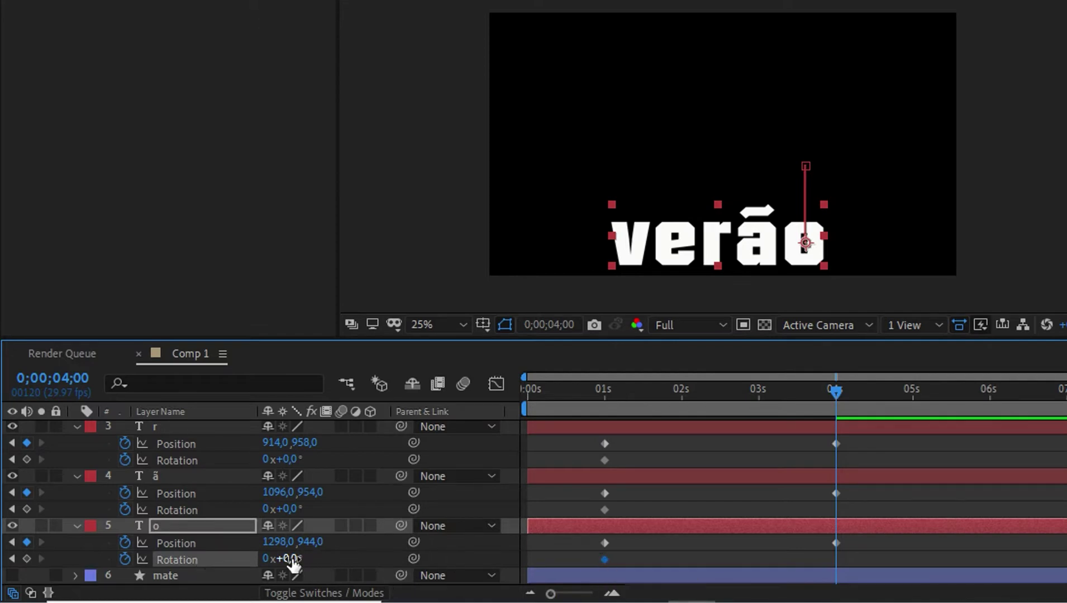
{"action": "left_click_drag", "start_coordinate": [290, 561], "coordinate": [226, 568]}
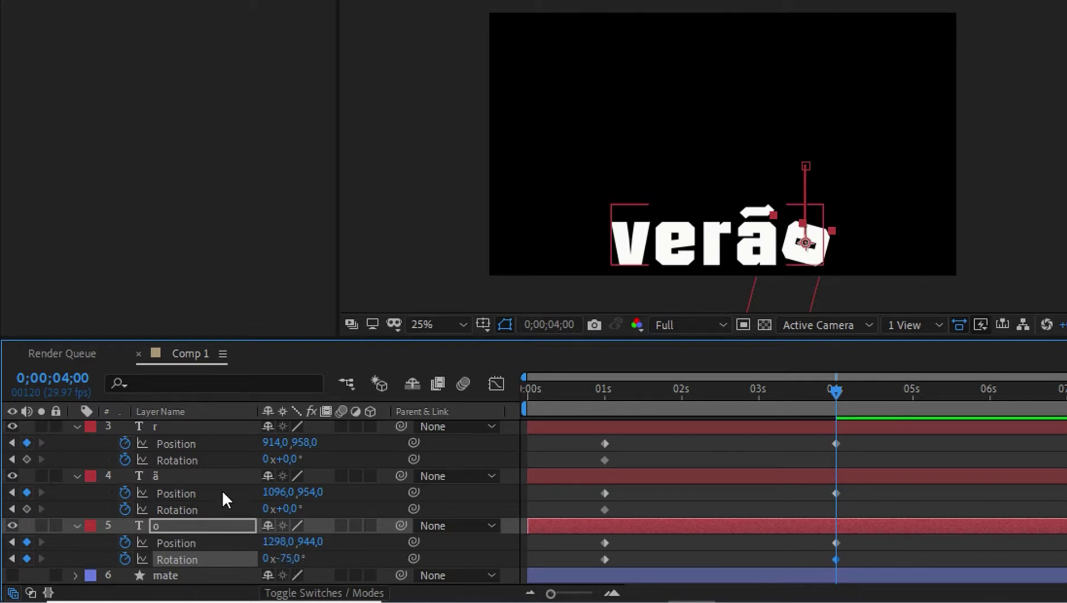
{"action": "left_click_drag", "start_coordinate": [288, 509], "coordinate": [354, 509]}
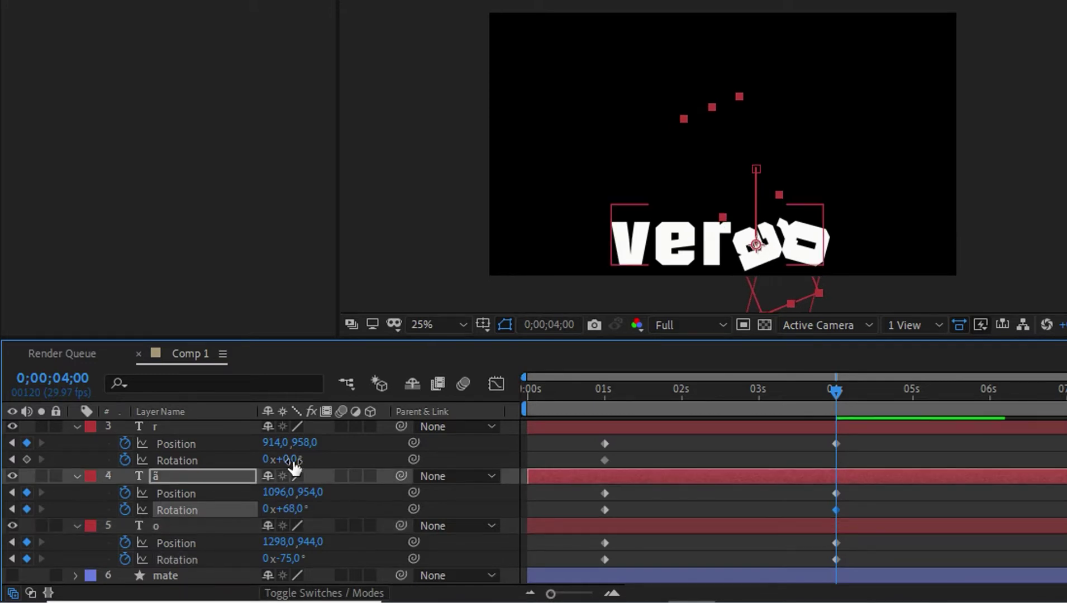
{"action": "left_click_drag", "start_coordinate": [293, 459], "coordinate": [353, 460]}
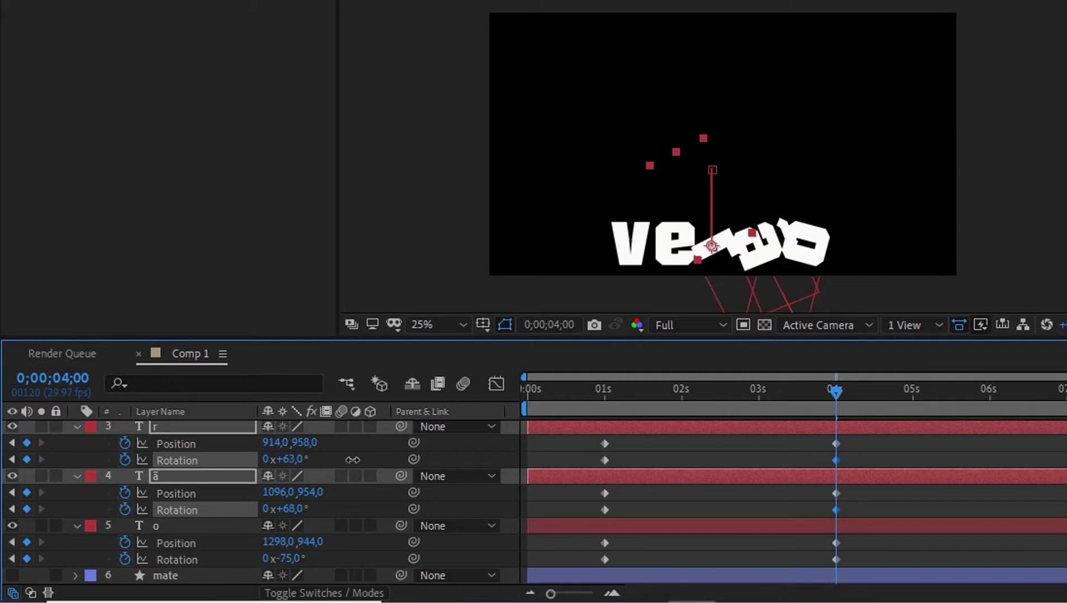
- Tilt the e and v letters at 4 seconds (about 78° and 80°) and scrub to review the fall
{"action": "scroll", "coordinate": [352, 460], "scroll_direction": "up", "scroll_amount": 2}
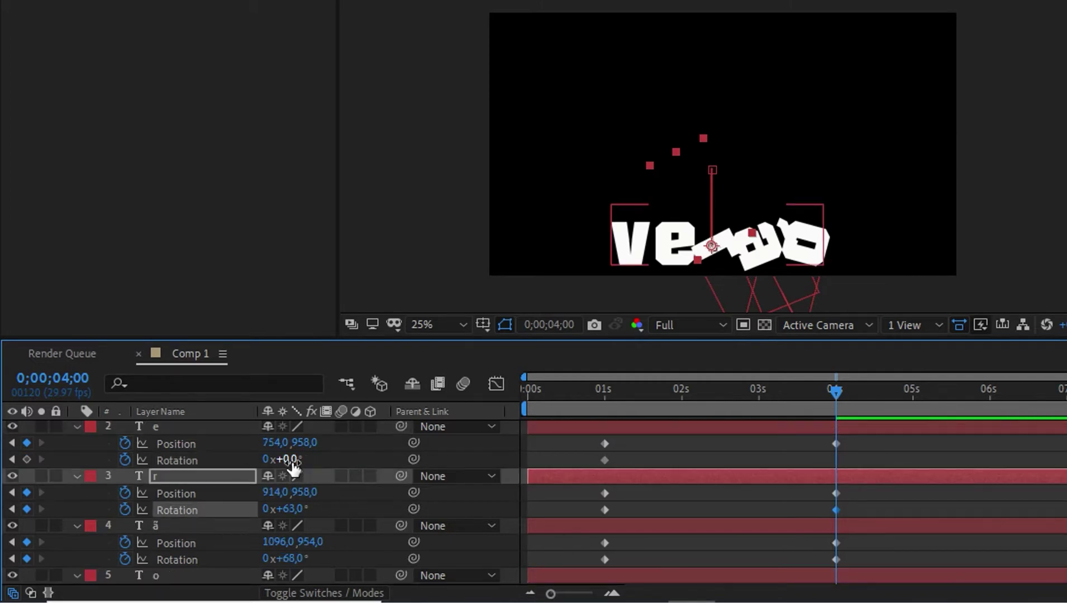
{"action": "left_click_drag", "start_coordinate": [284, 460], "coordinate": [366, 460]}
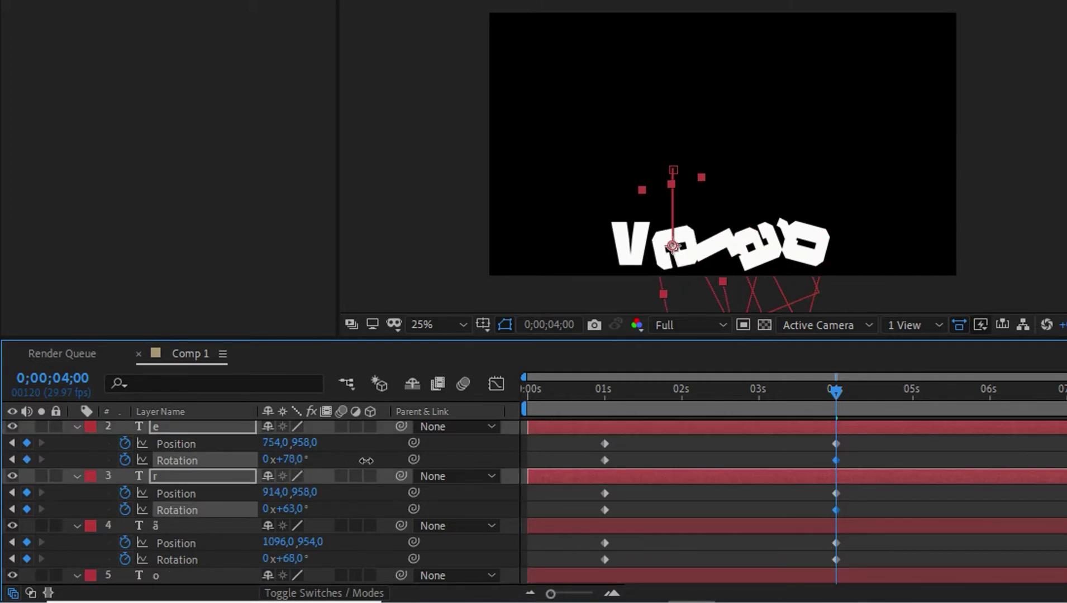
{"action": "scroll", "coordinate": [366, 461], "scroll_direction": "up", "scroll_amount": 1}
{"action": "left_click_drag", "start_coordinate": [286, 463], "coordinate": [369, 462]}
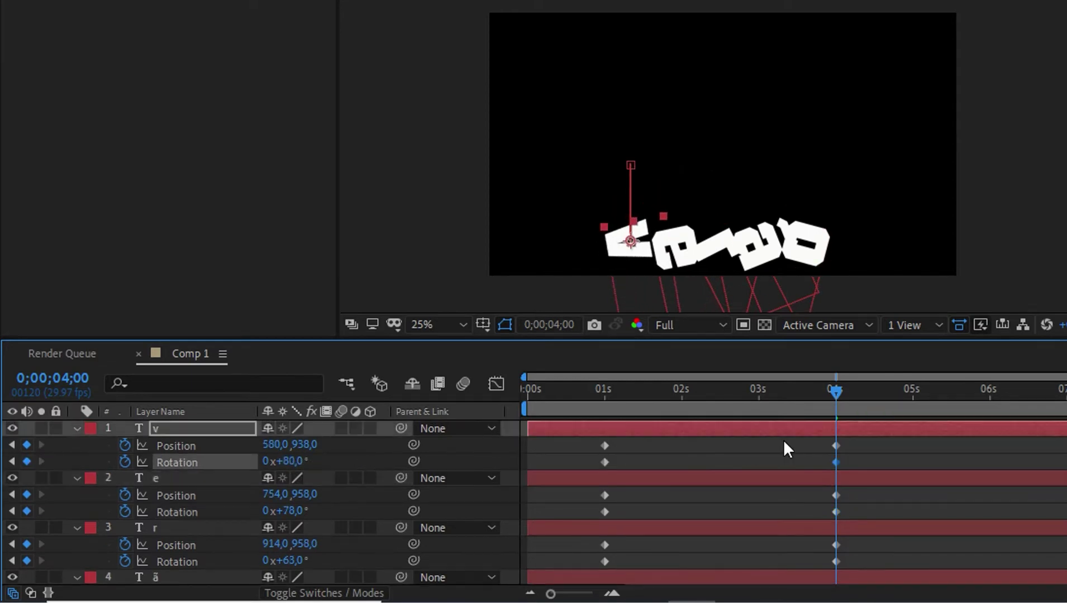
{"action": "left_click_drag", "start_coordinate": [837, 387], "coordinate": [771, 410]}
{"action": "mouse_move", "coordinate": [596, 435]}
{"action": "left_mouse_down"}
{"action": "mouse_move", "coordinate": [825, 439]}
{"action": "mouse_move", "coordinate": [608, 443]}
{"action": "left_mouse_up"}
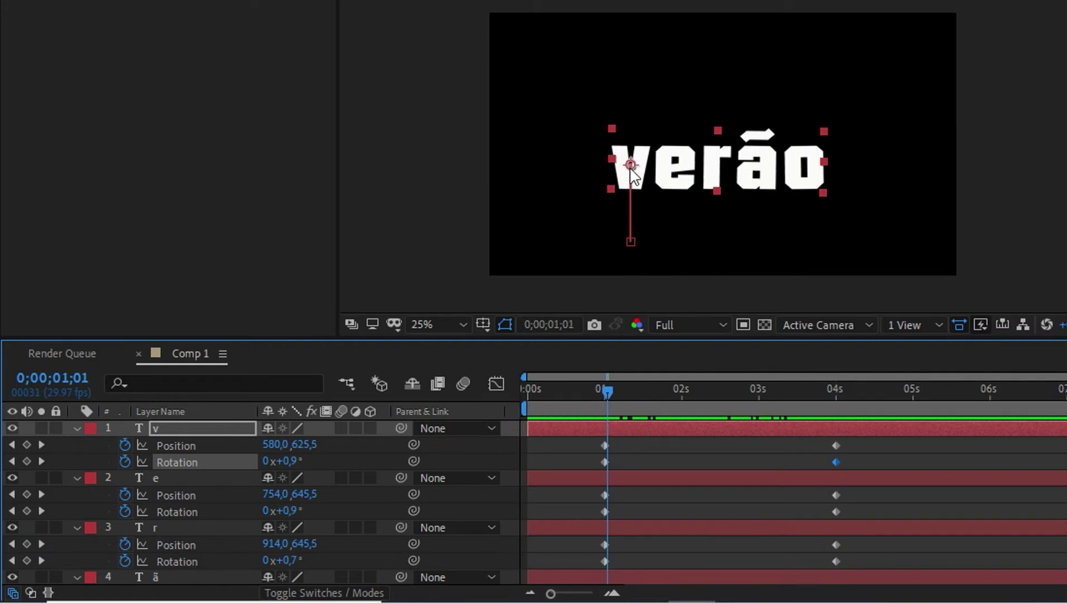
- Preview the tilting, enlarge the Timeline panel, and marquee-select the keyframes of layers 1–5
{"action": "mouse_move", "coordinate": [608, 391]}
{"action": "left_mouse_down"}
{"action": "mouse_move", "coordinate": [808, 413]}
{"action": "mouse_move", "coordinate": [605, 438]}
{"action": "mouse_move", "coordinate": [828, 441]}
{"action": "mouse_move", "coordinate": [625, 440]}
{"action": "mouse_move", "coordinate": [833, 432]}
{"action": "left_mouse_up"}
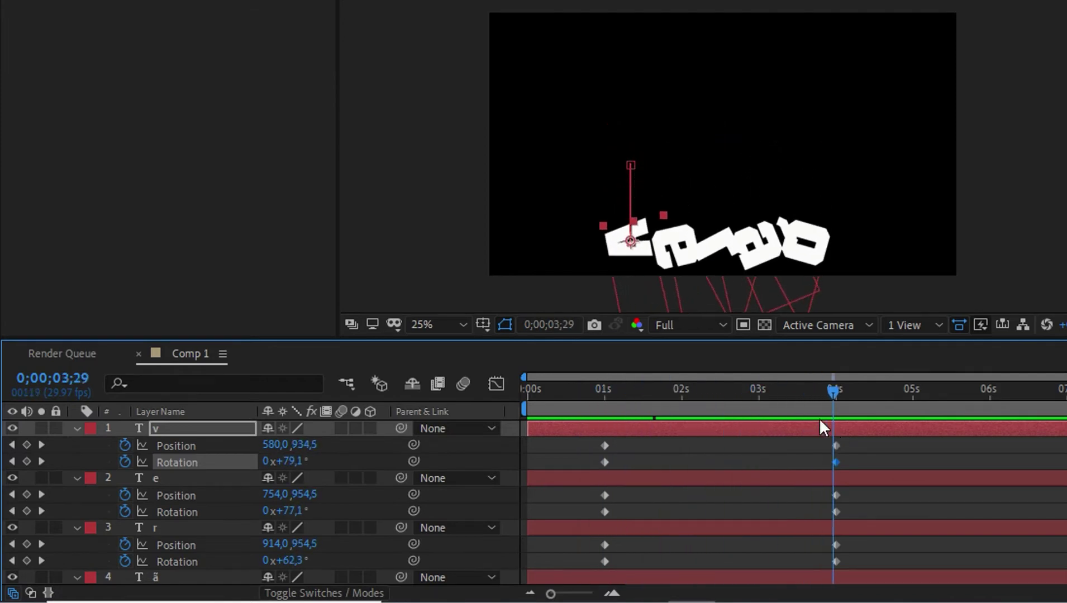
{"action": "left_click_drag", "start_coordinate": [780, 339], "coordinate": [781, 211]}
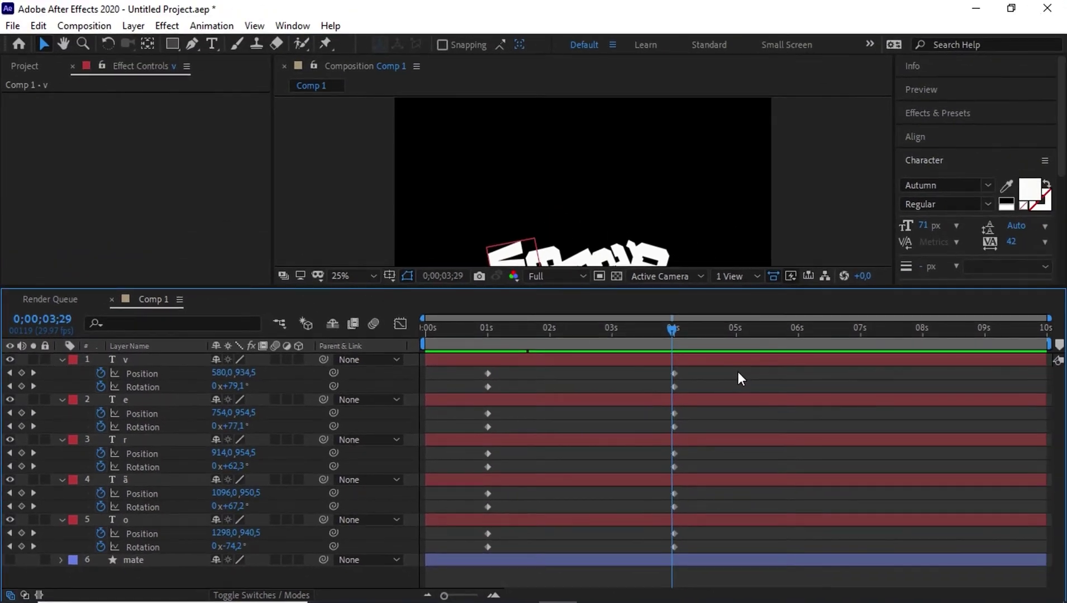
{"action": "left_click_drag", "start_coordinate": [738, 372], "coordinate": [460, 561]}
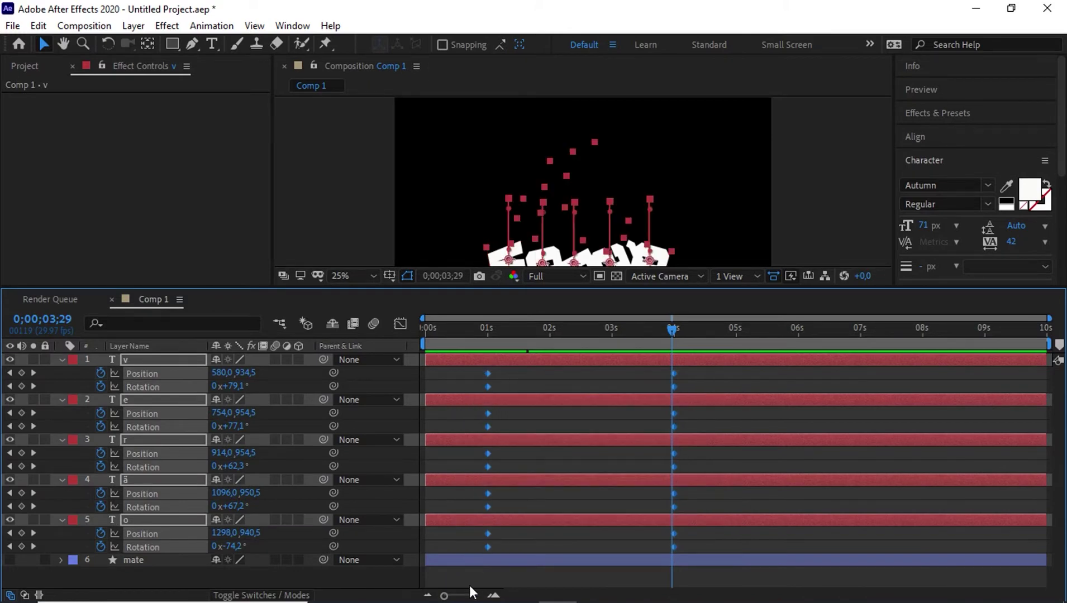
- Apply Easy Ease to the fall keyframes and view them in the Graph Editor's speed graph
{"action": "key", "text": "F9"}
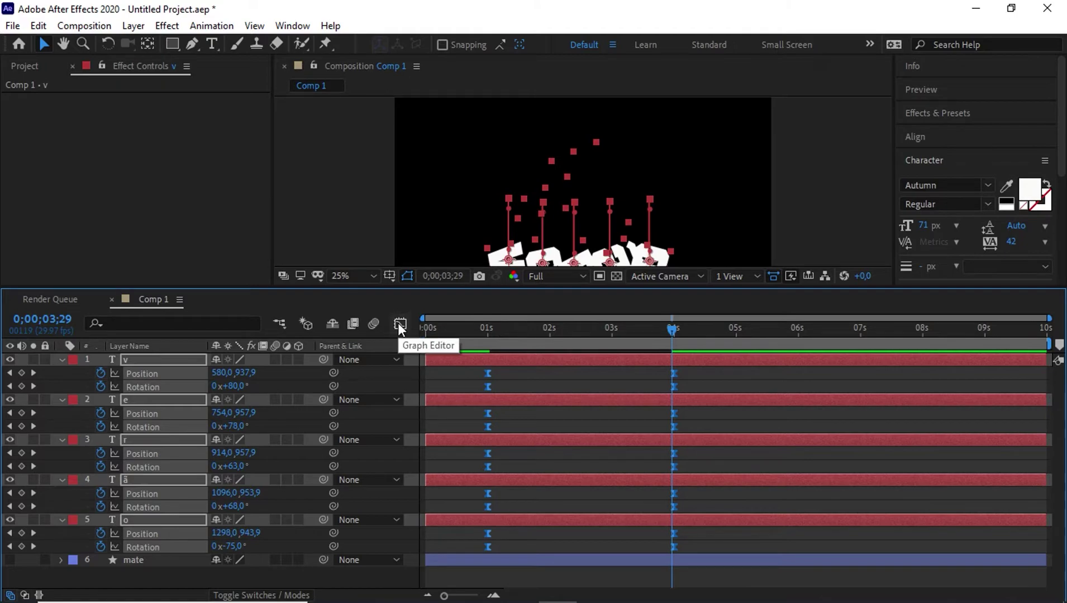
{"action": "left_click", "coordinate": [399, 323]}
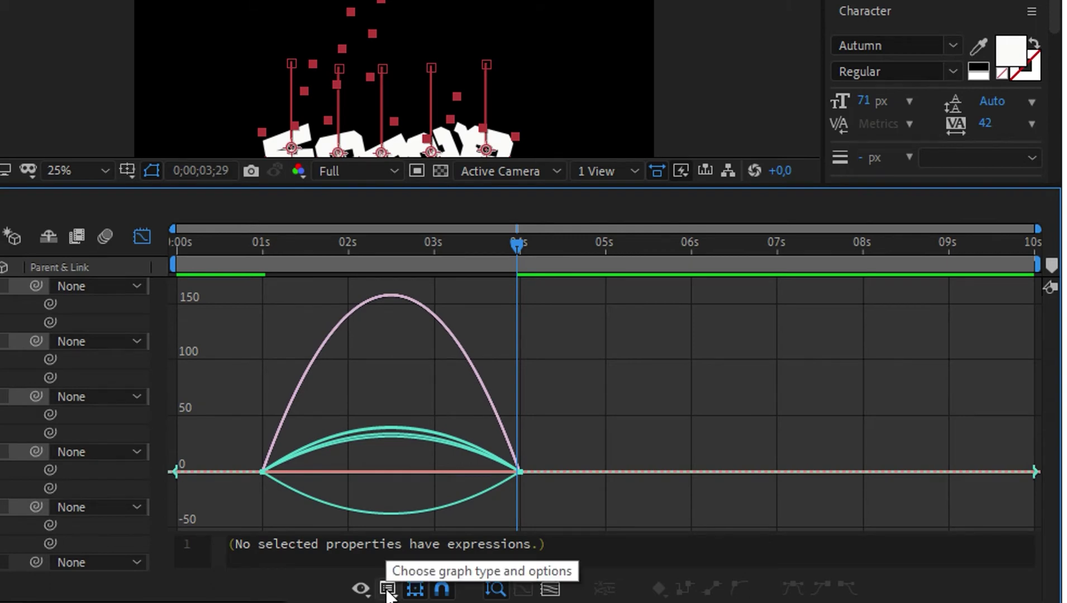
{"action": "left_click", "coordinate": [388, 589]}
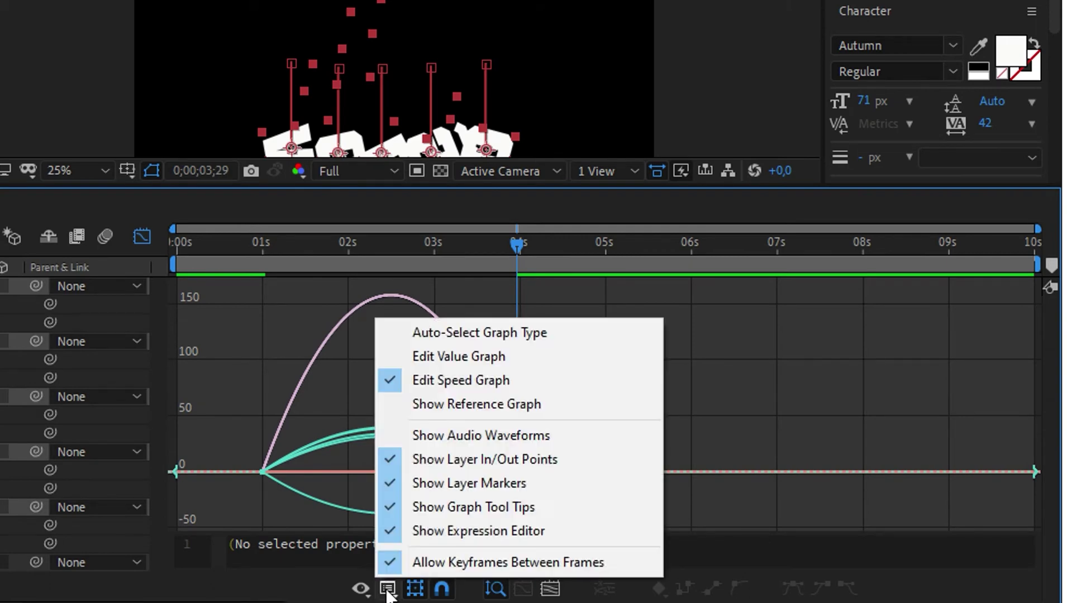
{"action": "left_click", "coordinate": [485, 380]}
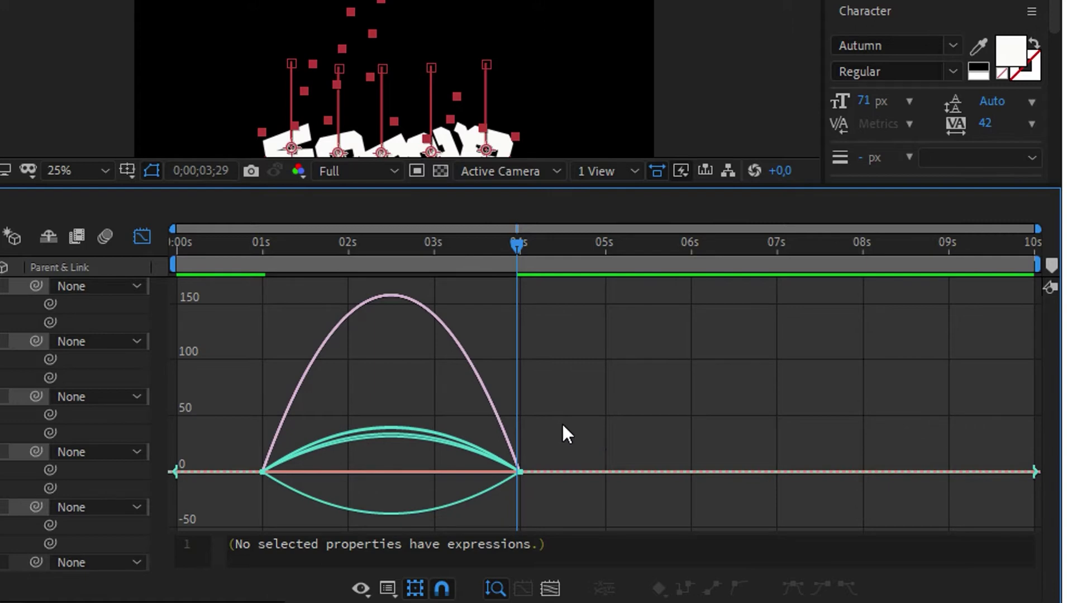
- Stretch the 4-second ease to about 76% influence and preview the eased fall
{"action": "left_click_drag", "start_coordinate": [498, 457], "coordinate": [477, 515]}
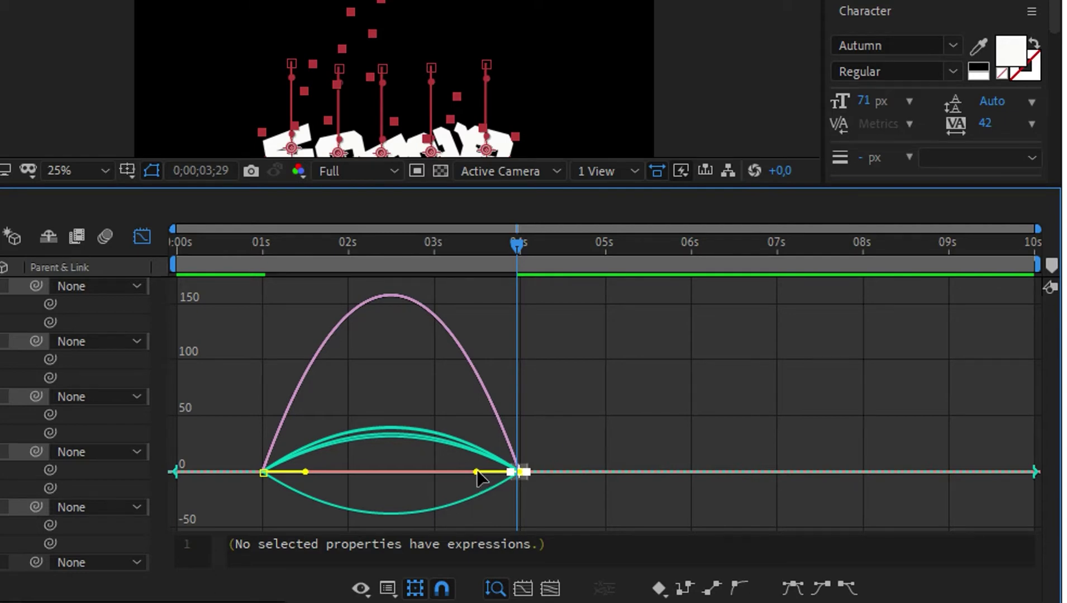
{"action": "left_click_drag", "start_coordinate": [476, 473], "coordinate": [416, 475]}
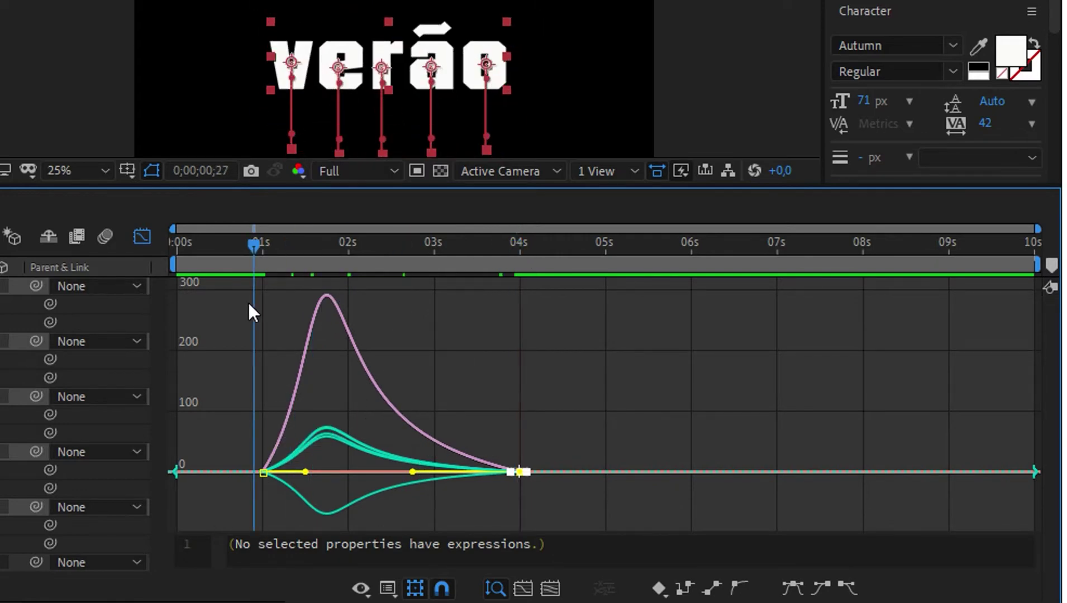
{"action": "left_click_drag", "start_coordinate": [516, 244], "coordinate": [236, 302]}
{"action": "key", "text": "space"}
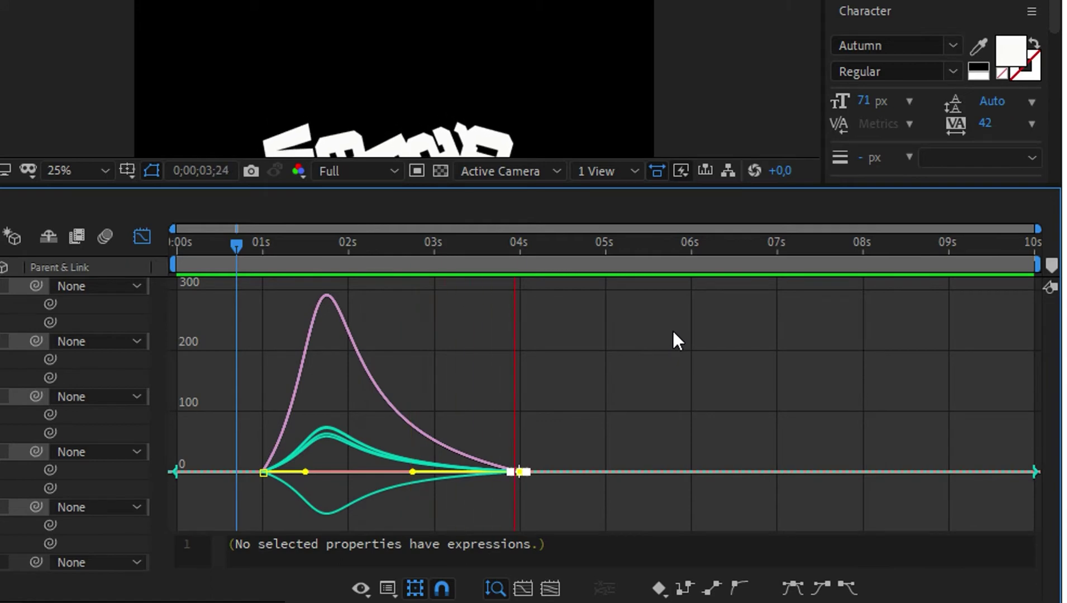
{"action": "key", "text": "space"}
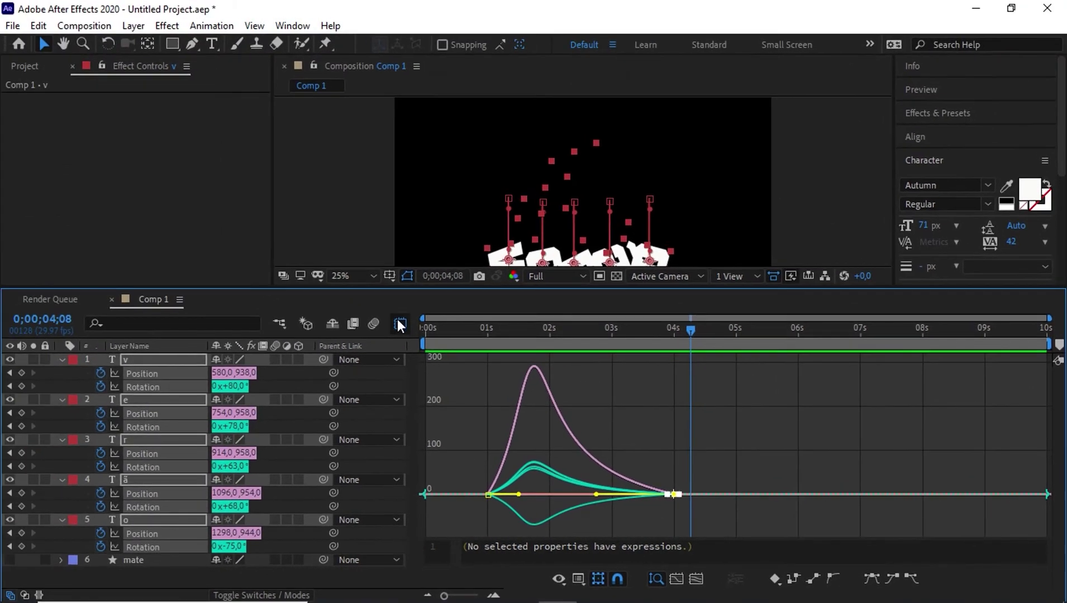
- Leave the Graph Editor and collapse the letter layers' property rows
{"action": "left_click", "coordinate": [400, 324]}
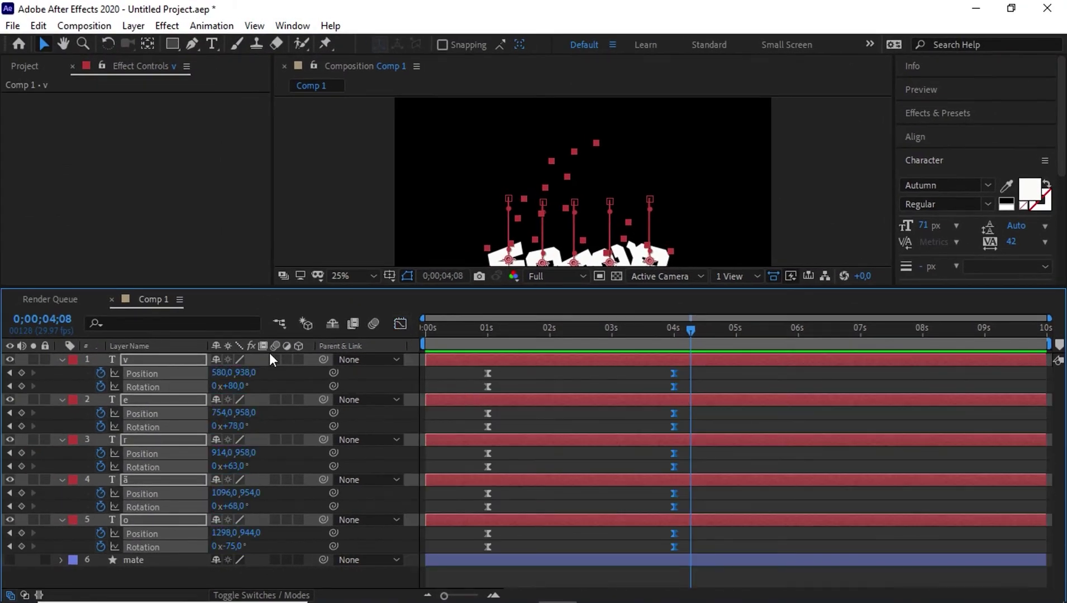
{"action": "left_click", "coordinate": [62, 360]}
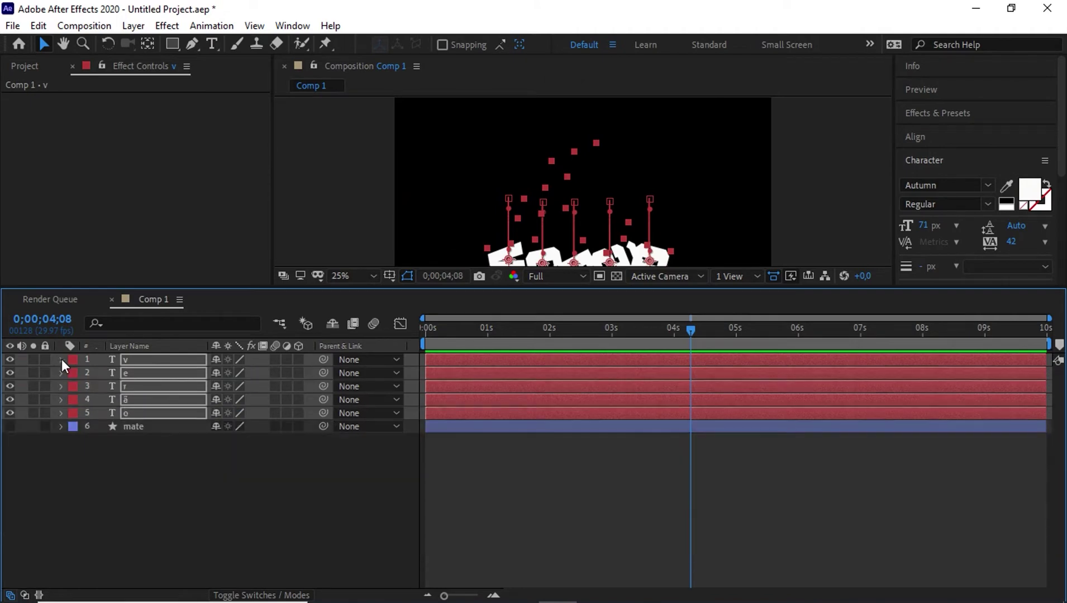
{"action": "left_click", "coordinate": [241, 498]}
{"action": "left_click_drag", "start_coordinate": [697, 342], "coordinate": [459, 356]}
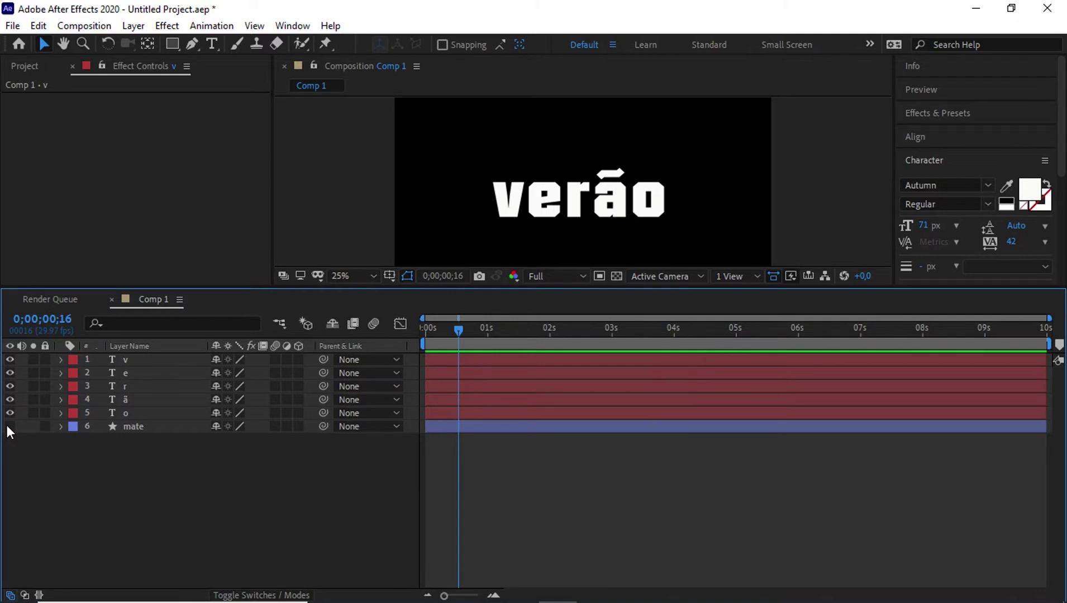
- Briefly show the mate layer then hide it again, move to 1;22, and select layer v
{"action": "left_click", "coordinate": [111, 426]}
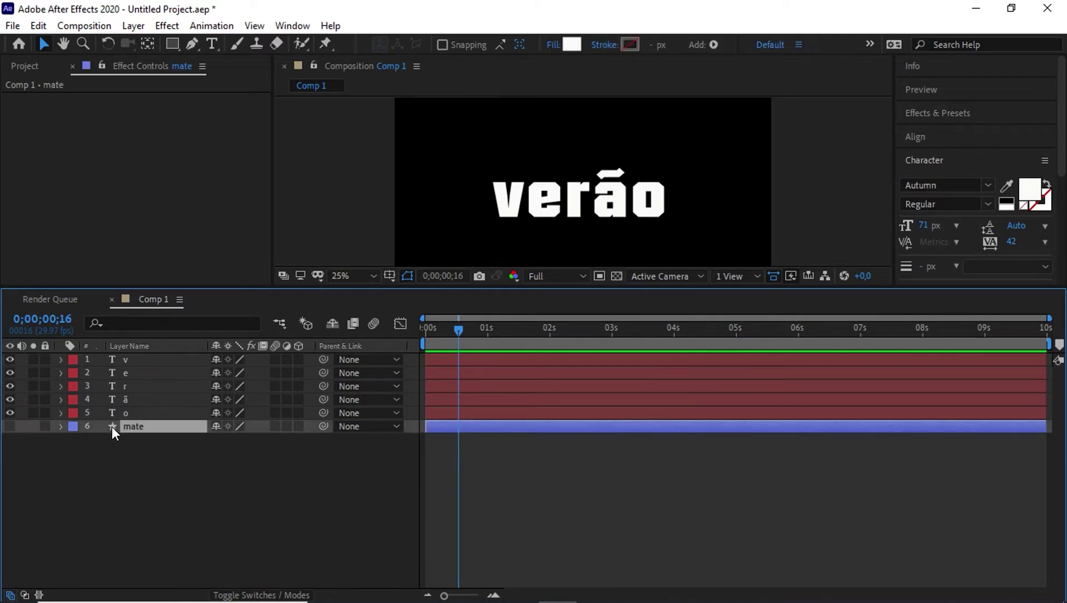
{"action": "left_click", "coordinate": [7, 426]}
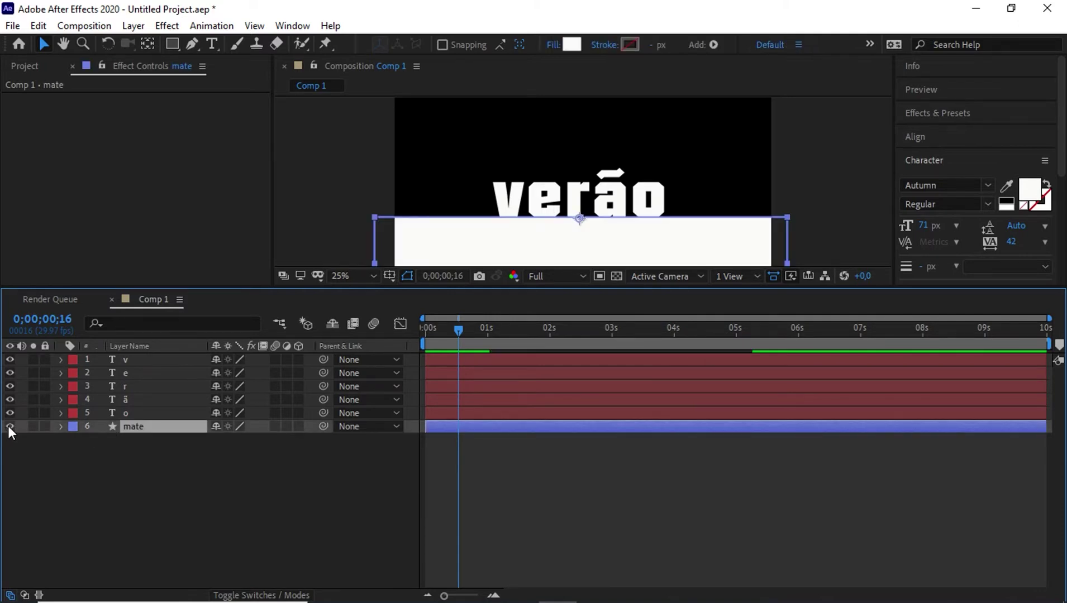
{"action": "left_click", "coordinate": [7, 426]}
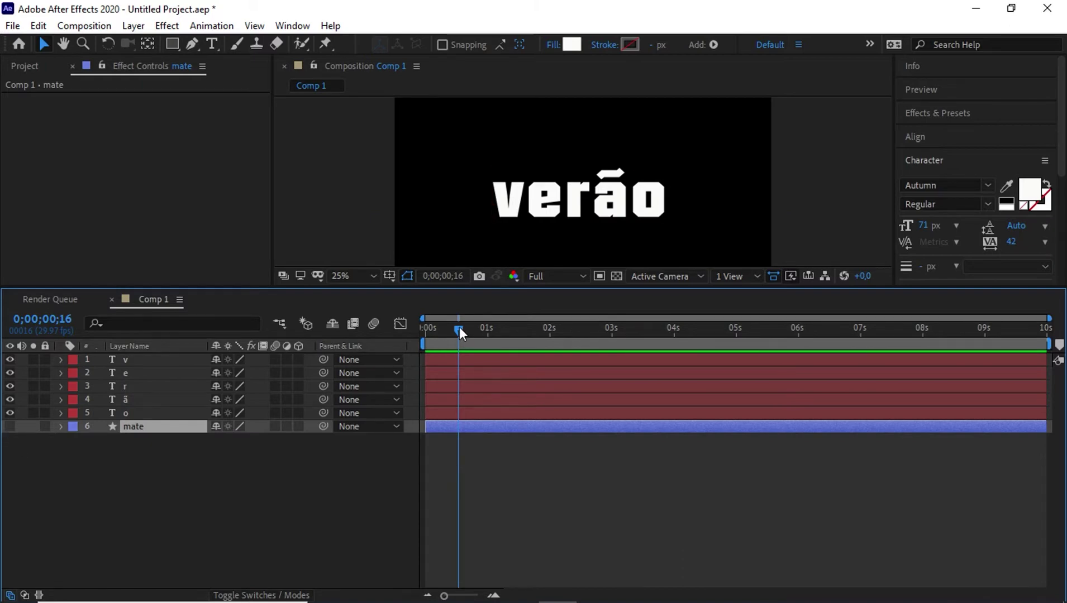
{"action": "left_click_drag", "start_coordinate": [459, 327], "coordinate": [533, 334]}
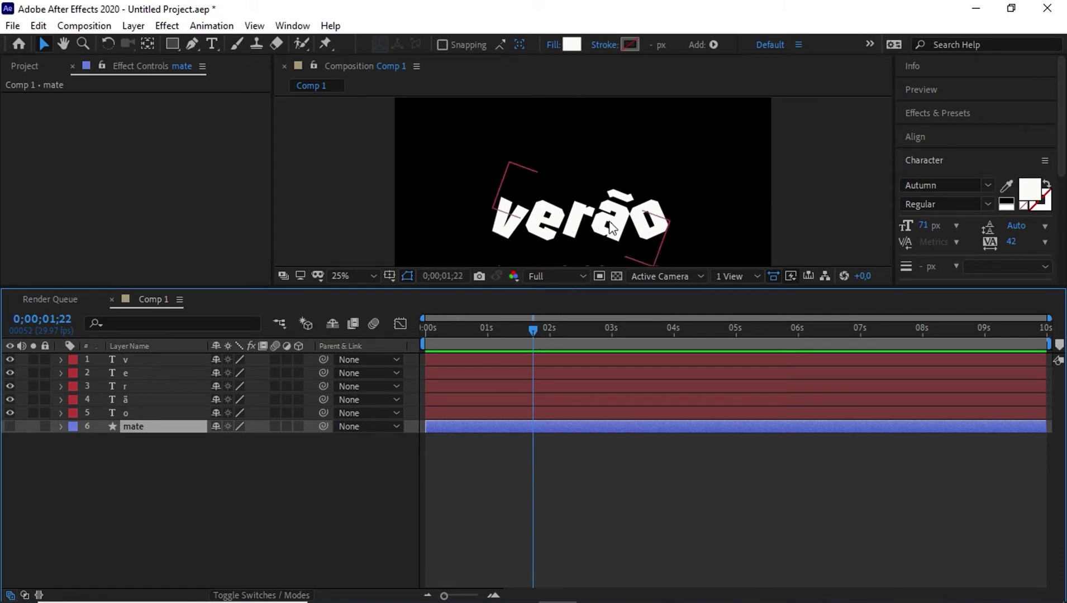
{"action": "left_click", "coordinate": [200, 457]}
{"action": "left_click", "coordinate": [147, 361]}
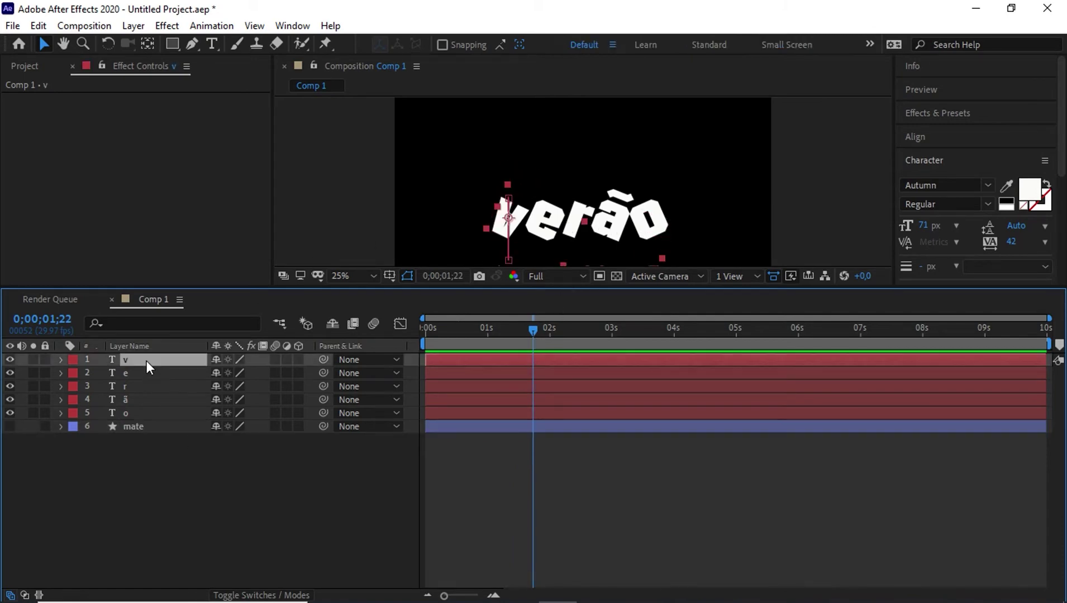
- Search Effects & Presets for 'set' and drag Channel > Set Matte onto layer 1 'v'
{"action": "left_click", "coordinate": [945, 113]}
{"action": "left_click", "coordinate": [933, 130]}
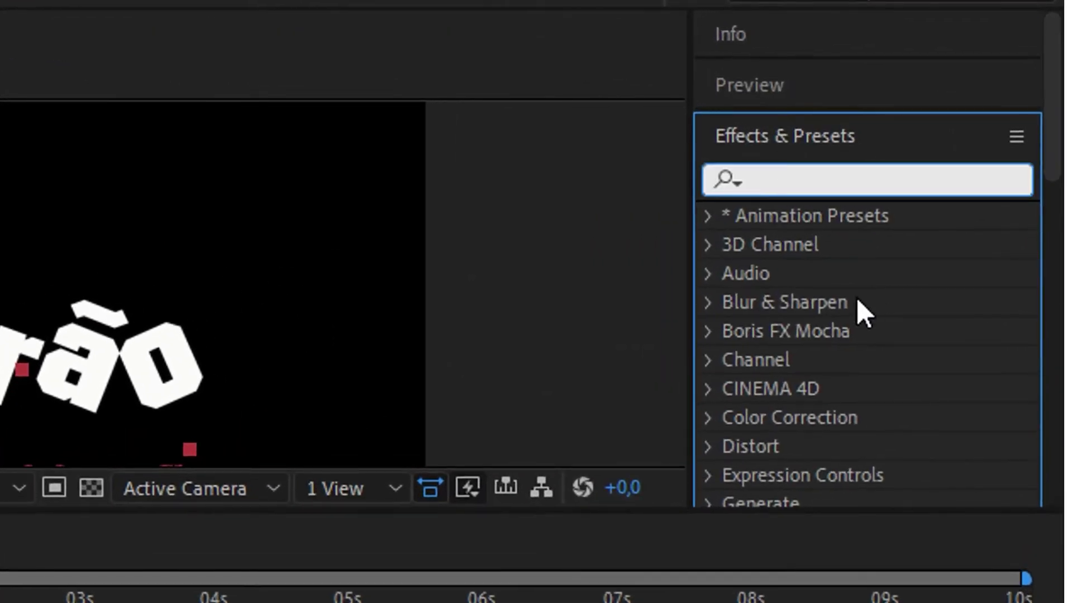
{"action": "type", "text": "se"}
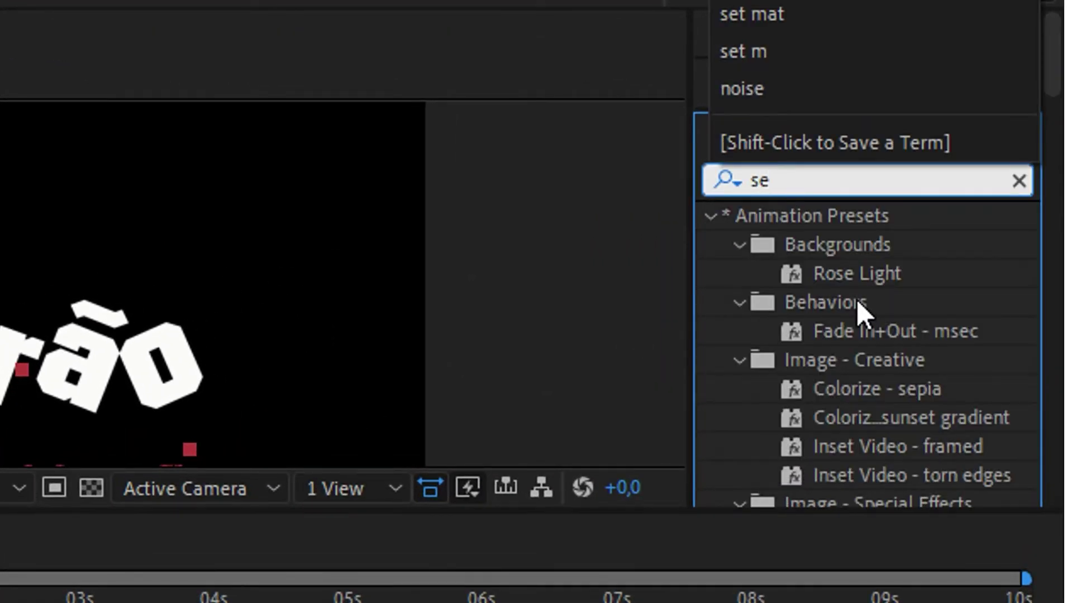
{"action": "type", "text": "t"}
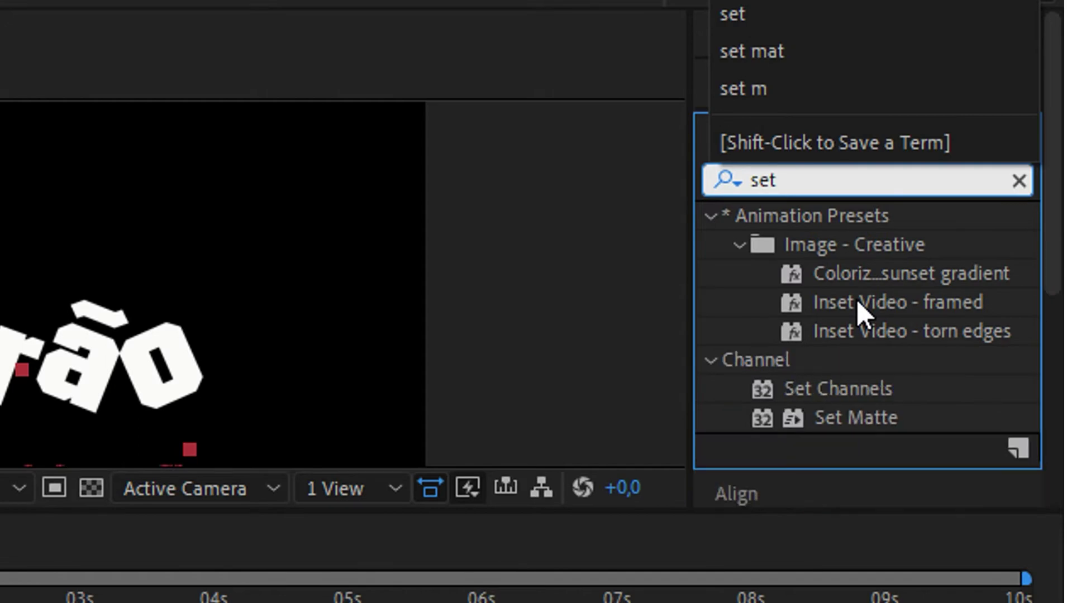
{"action": "left_click", "coordinate": [852, 419]}
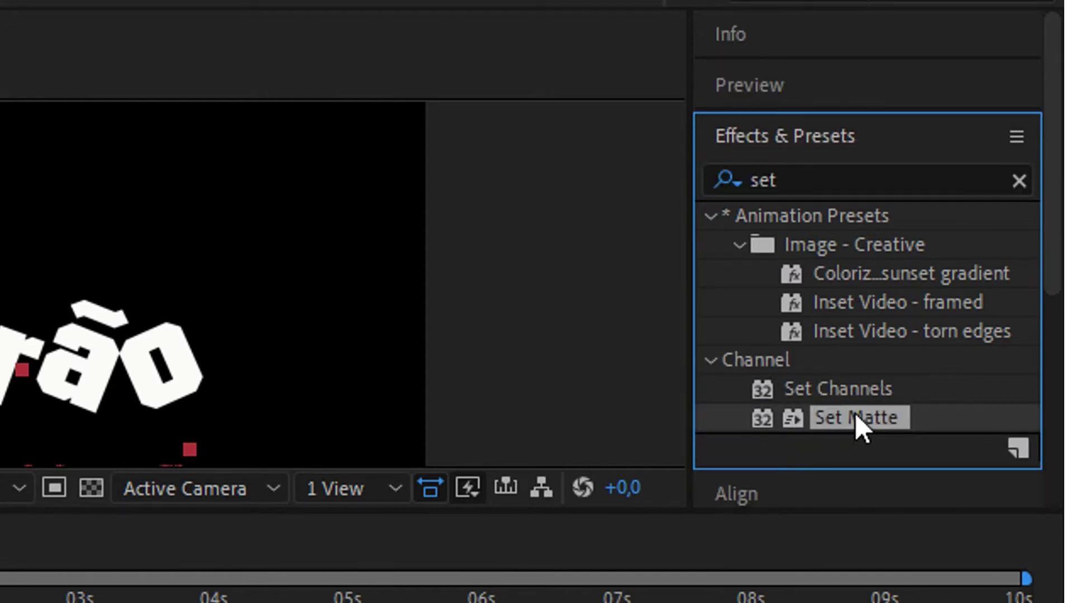
{"action": "left_click_drag", "start_coordinate": [855, 414], "coordinate": [171, 357]}
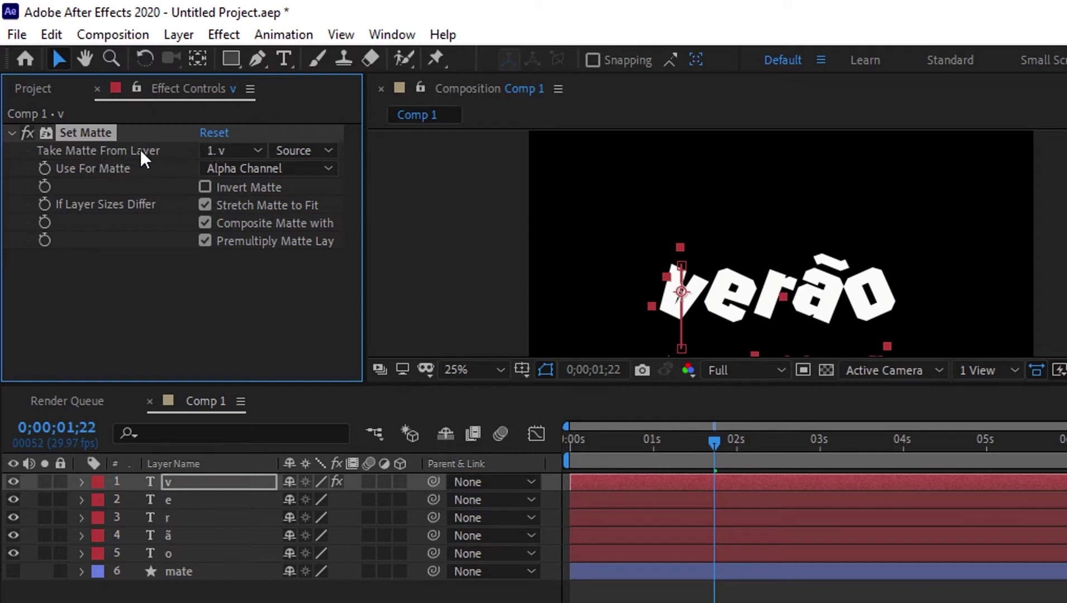
- Make v's Set Matte take its matte from the mate layer, inverted, then select layers e–o
{"action": "left_click", "coordinate": [257, 149]}
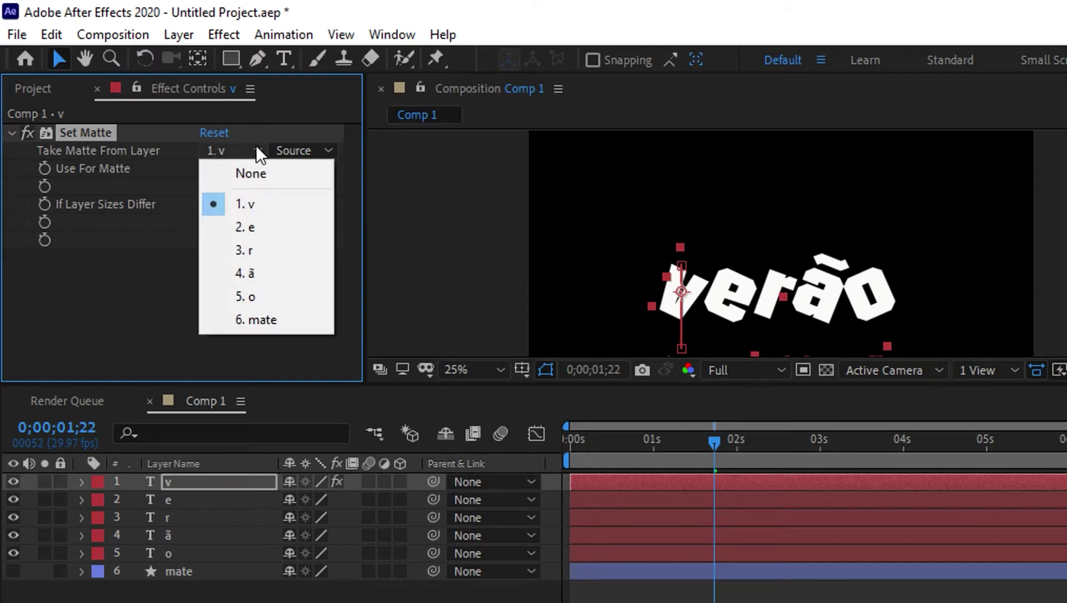
{"action": "left_click", "coordinate": [257, 319]}
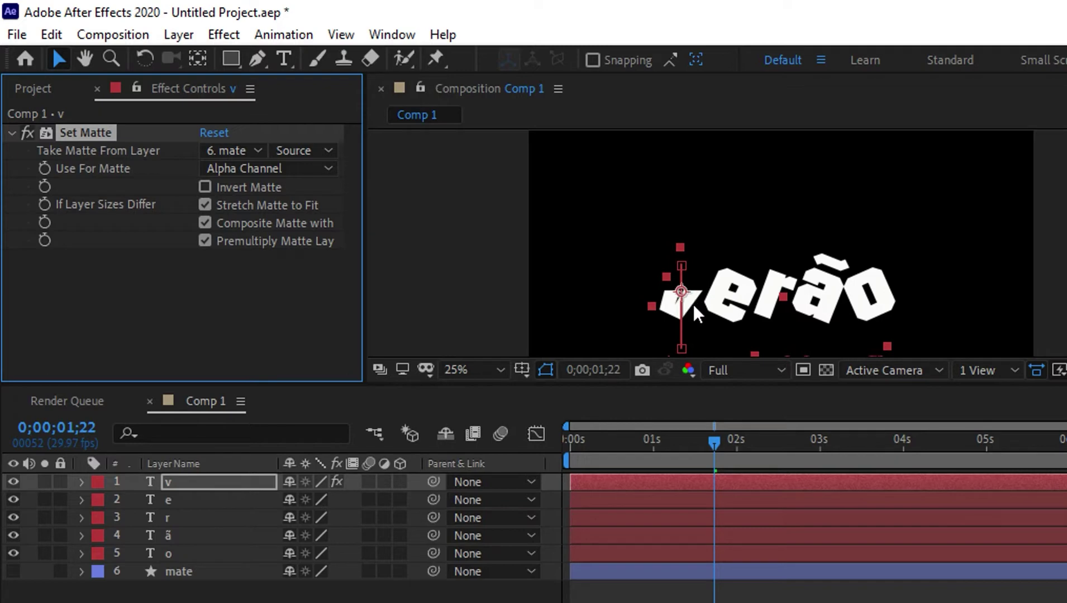
{"action": "mouse_move", "coordinate": [715, 442]}
{"action": "left_mouse_down"}
{"action": "mouse_move", "coordinate": [692, 440]}
{"action": "mouse_move", "coordinate": [731, 441]}
{"action": "mouse_move", "coordinate": [711, 444]}
{"action": "mouse_move", "coordinate": [723, 445]}
{"action": "left_mouse_up"}
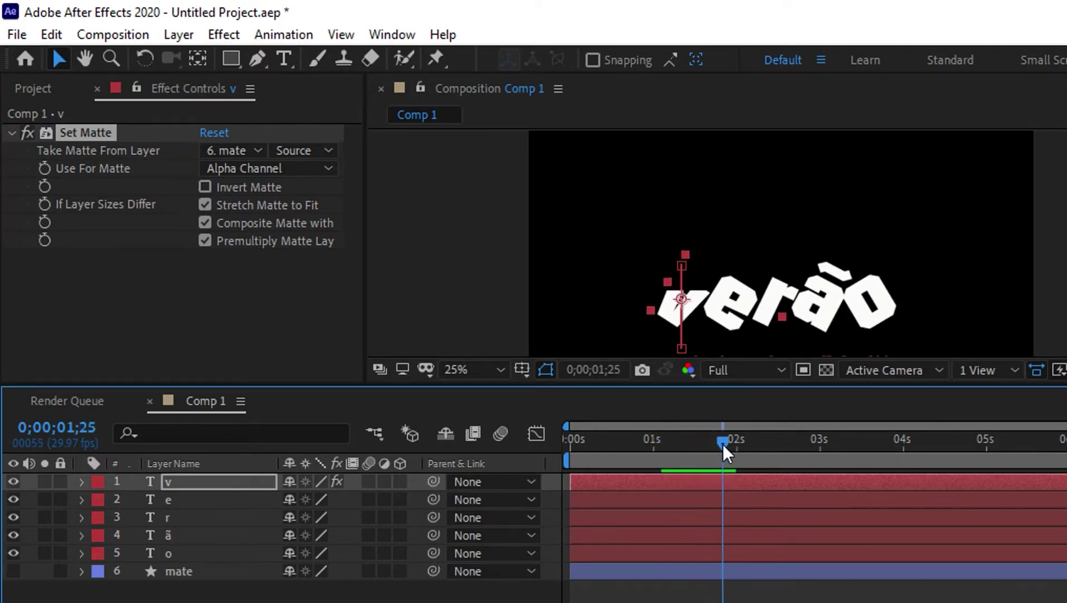
{"action": "left_click", "coordinate": [205, 186]}
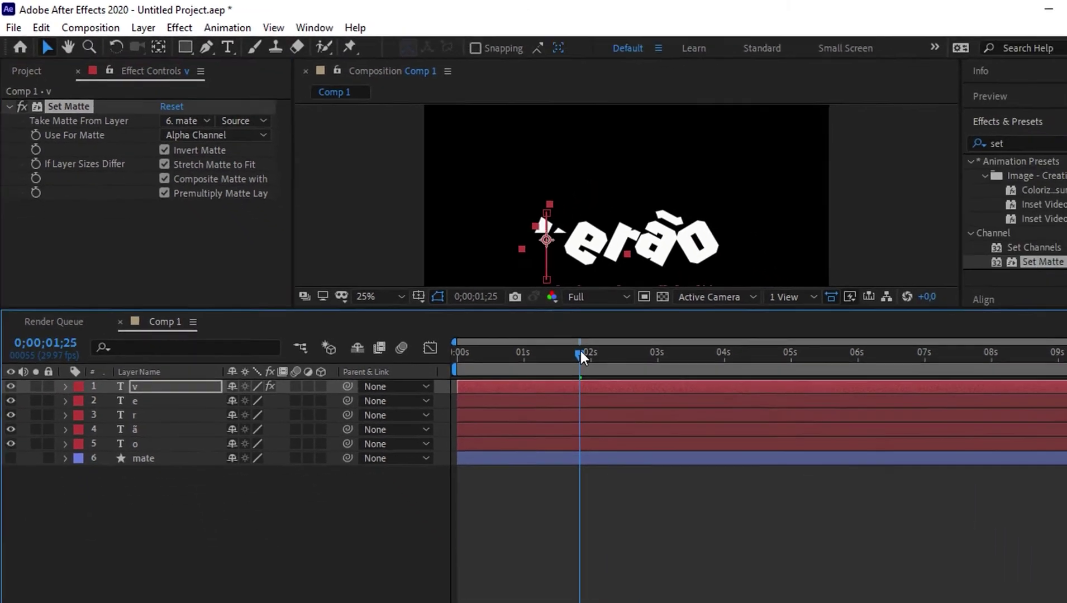
{"action": "left_click_drag", "start_coordinate": [734, 438], "coordinate": [527, 347]}
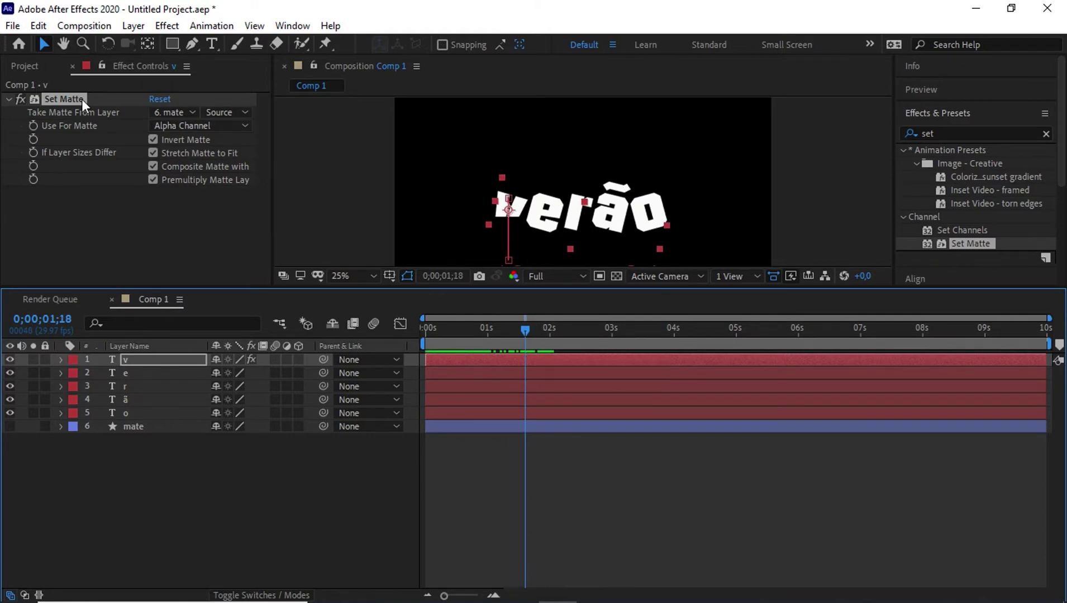
{"action": "left_click", "coordinate": [67, 91]}
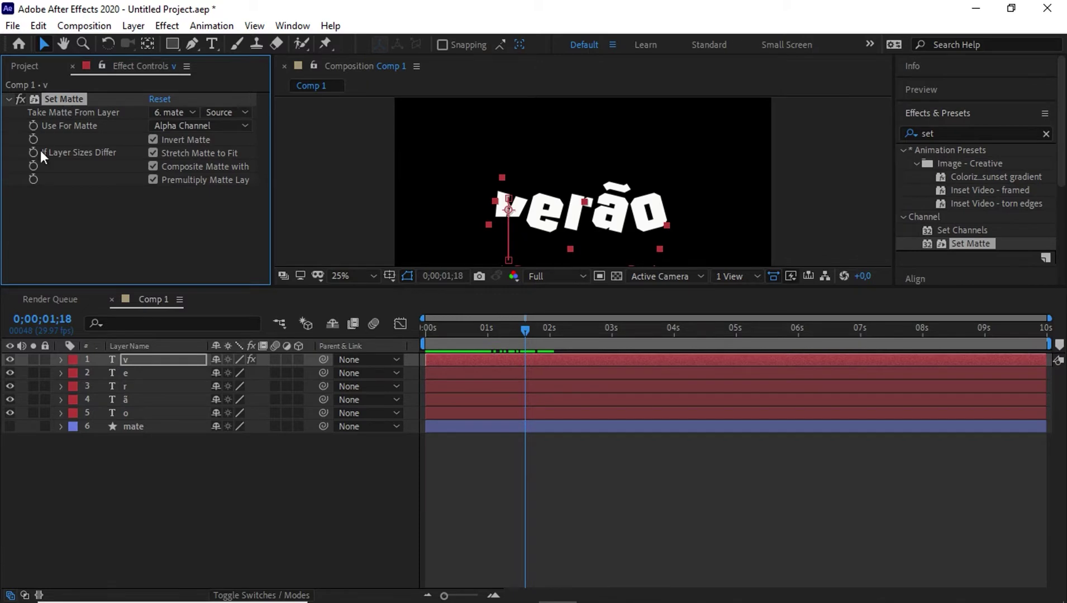
{"action": "left_click", "coordinate": [152, 415]}
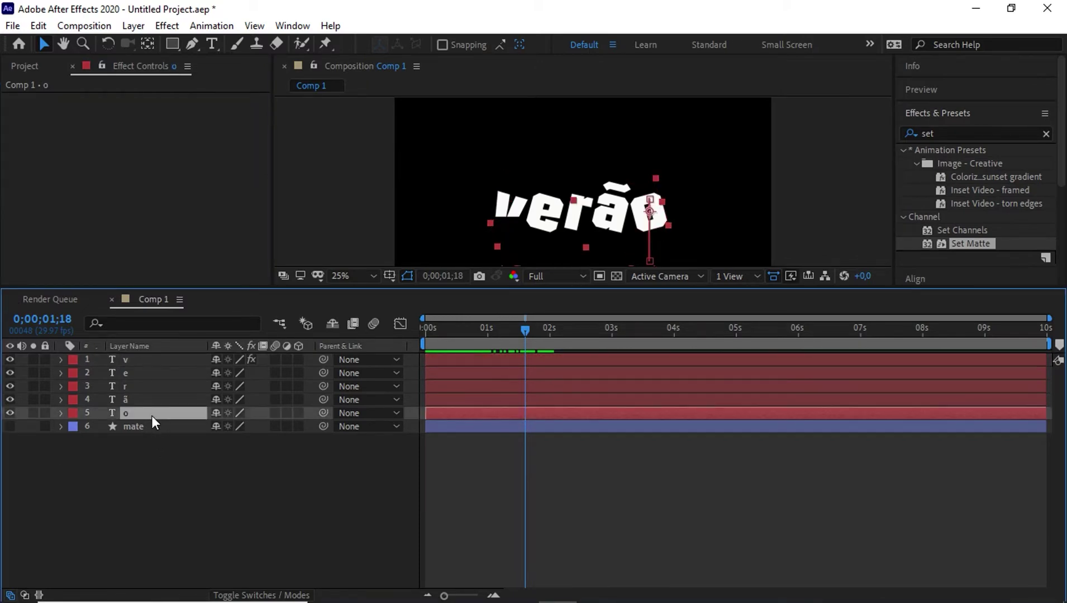
{"action": "left_click", "coordinate": [159, 374], "text": "shift"}
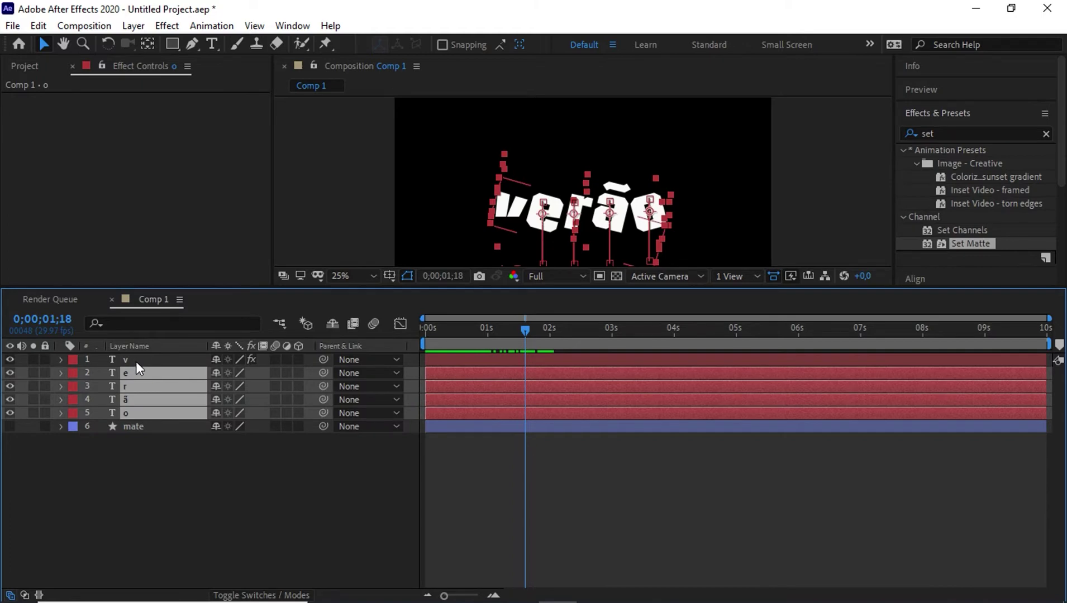
- Paste the inverted Set Matte onto e, r, ã and o, and preview the sinking letters
{"action": "key", "text": "ctrl+v"}
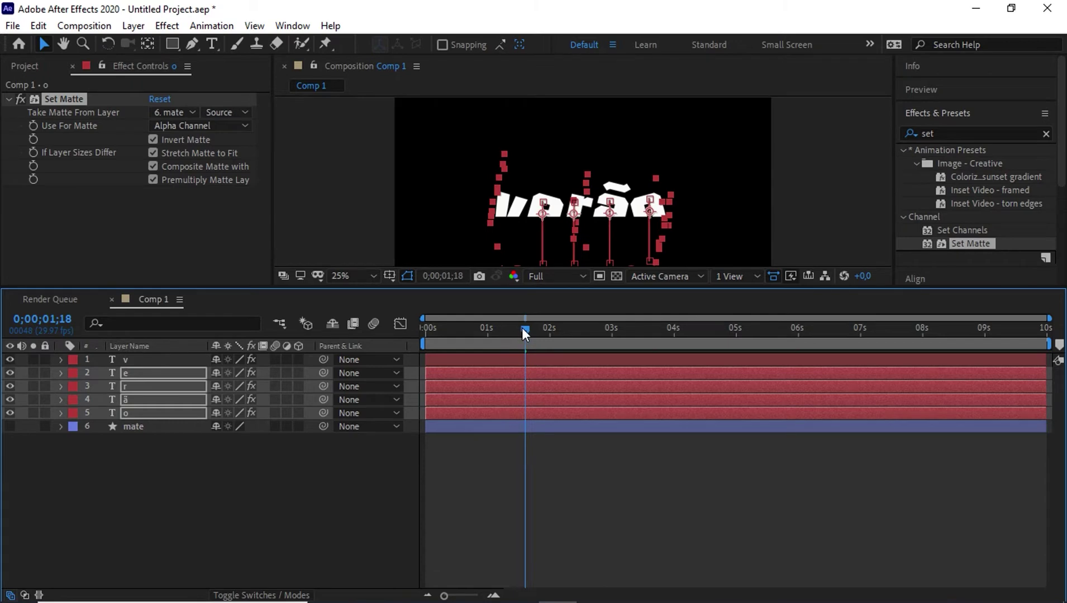
{"action": "left_click_drag", "start_coordinate": [523, 329], "coordinate": [416, 335]}
{"action": "key", "text": "space"}
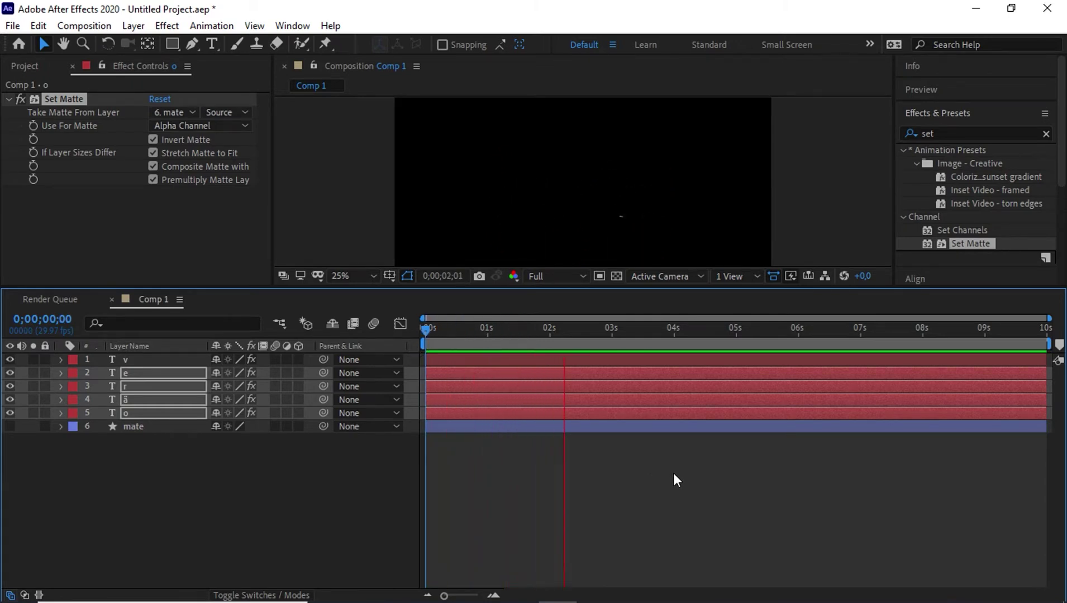
{"action": "left_click_drag", "start_coordinate": [649, 295], "coordinate": [638, 367]}
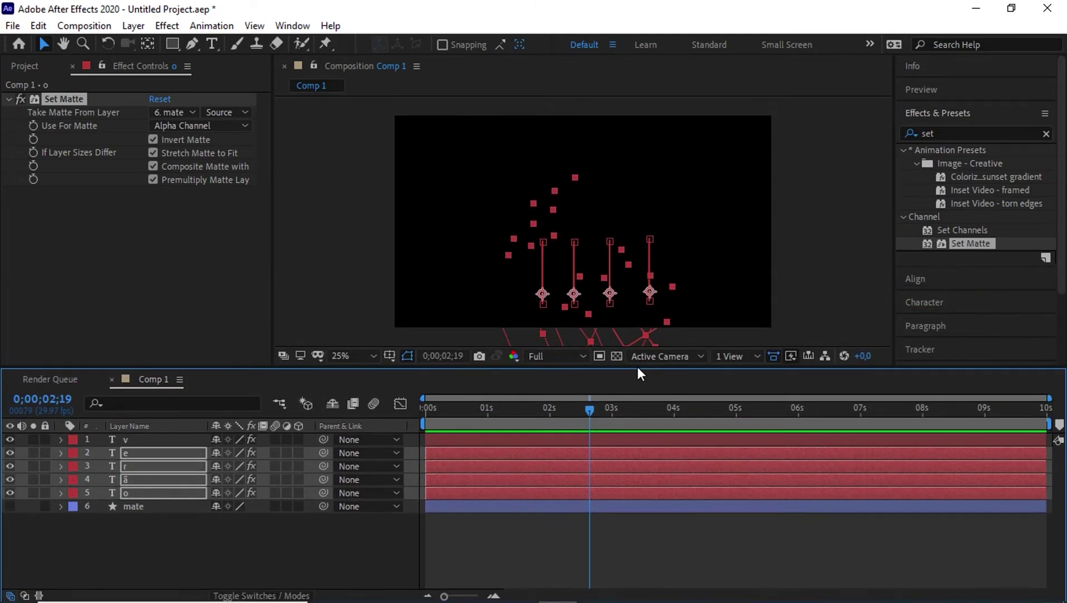
{"action": "mouse_move", "coordinate": [588, 410]}
{"action": "left_mouse_down"}
{"action": "mouse_move", "coordinate": [403, 454]}
{"action": "mouse_move", "coordinate": [537, 398]}
{"action": "mouse_move", "coordinate": [735, 410]}
{"action": "mouse_move", "coordinate": [433, 423]}
{"action": "left_mouse_up"}
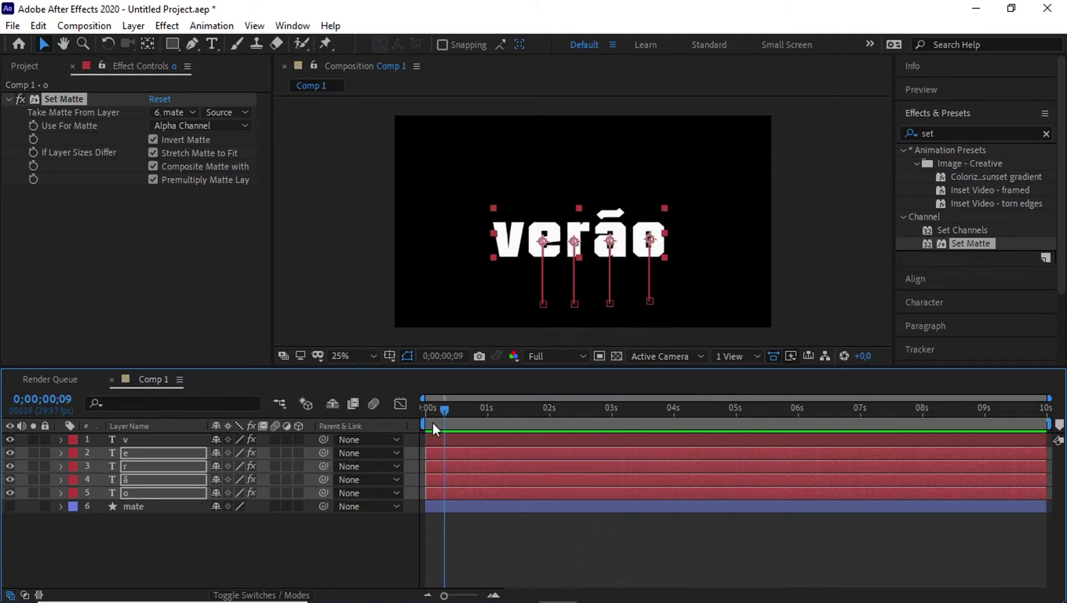
{"action": "left_click", "coordinate": [100, 524]}
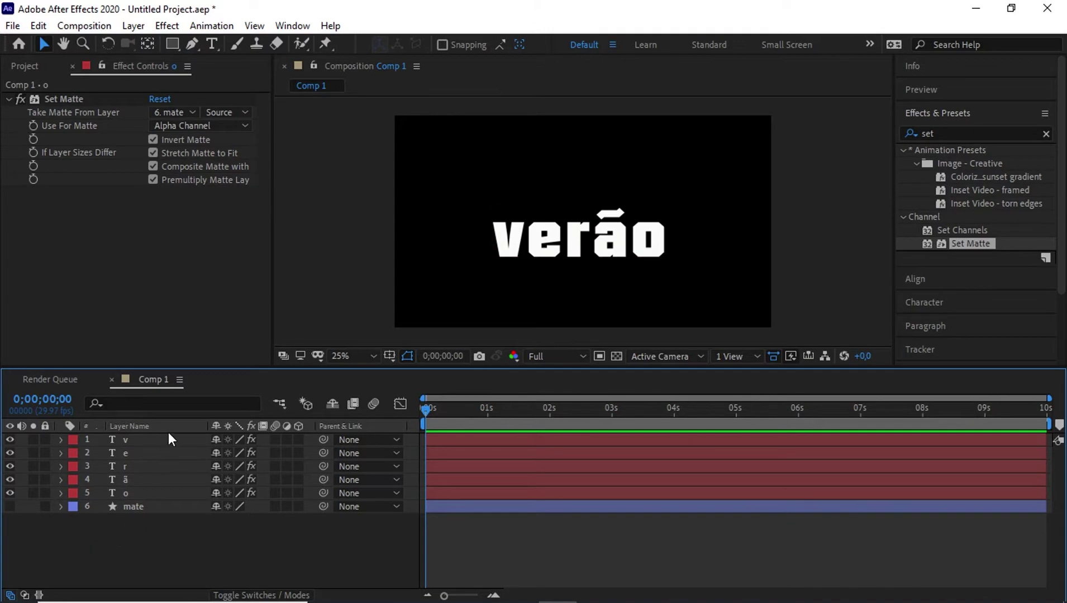
- Add Adjustment Layer 1 above the letter layers via Layer > New, then move the playhead to 1 second
{"action": "left_click", "coordinate": [133, 27]}
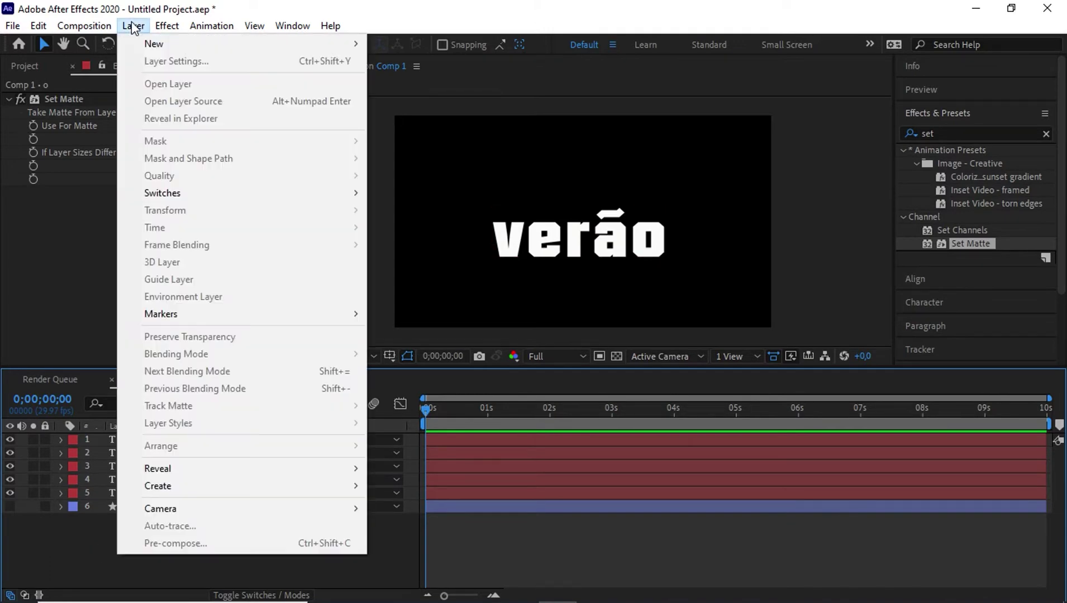
{"action": "mouse_move", "coordinate": [176, 45]}
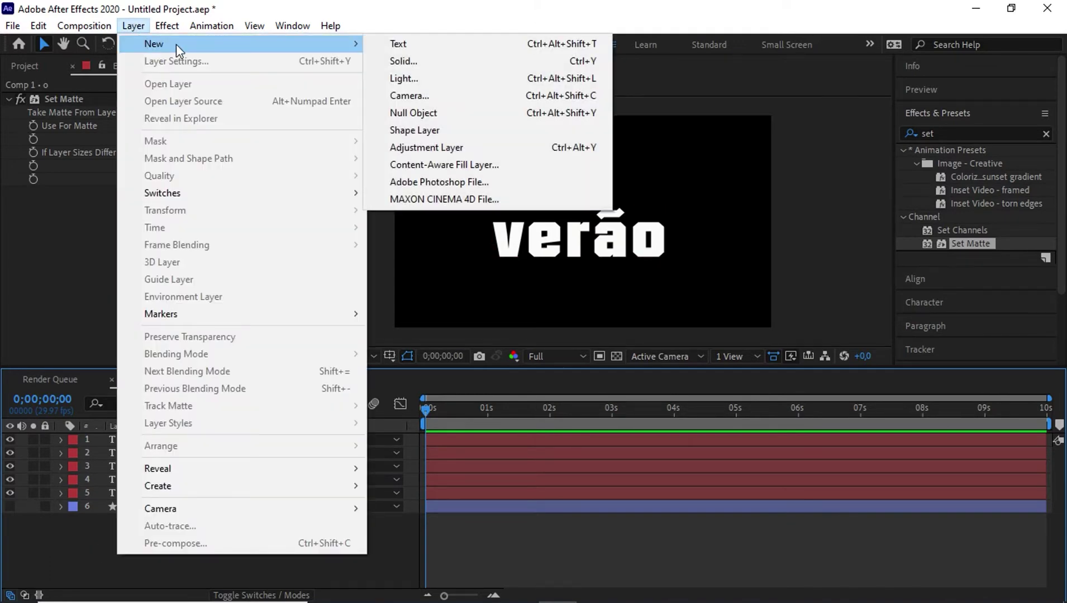
{"action": "left_click", "coordinate": [488, 147]}
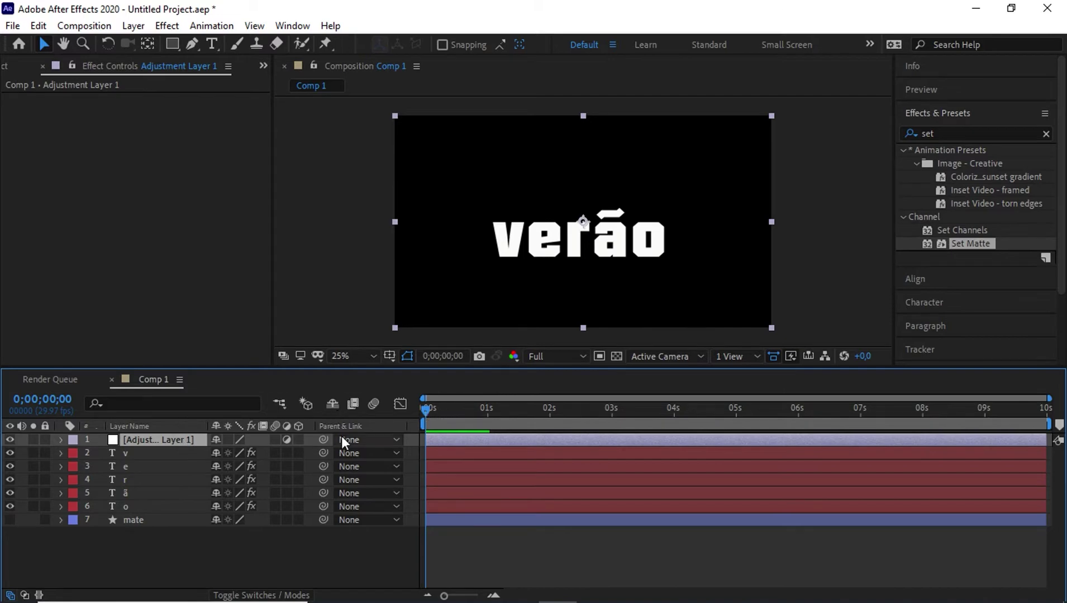
{"action": "left_click_drag", "start_coordinate": [426, 409], "coordinate": [488, 410]}
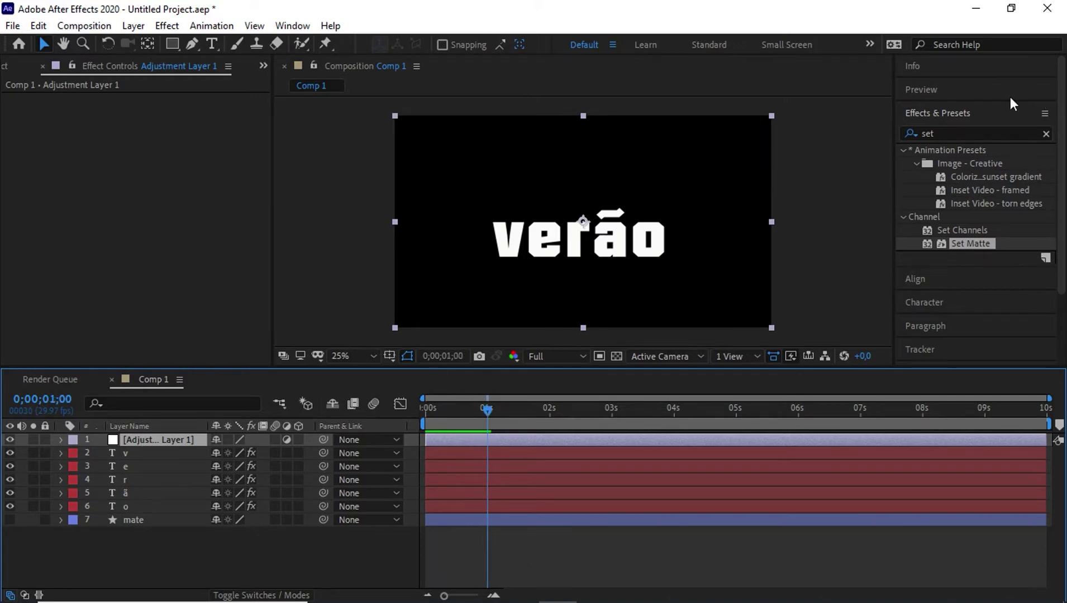
- Find Gaussian Blur in Effects & Presets and apply it to Adjustment Layer 1
{"action": "left_click", "coordinate": [917, 133]}
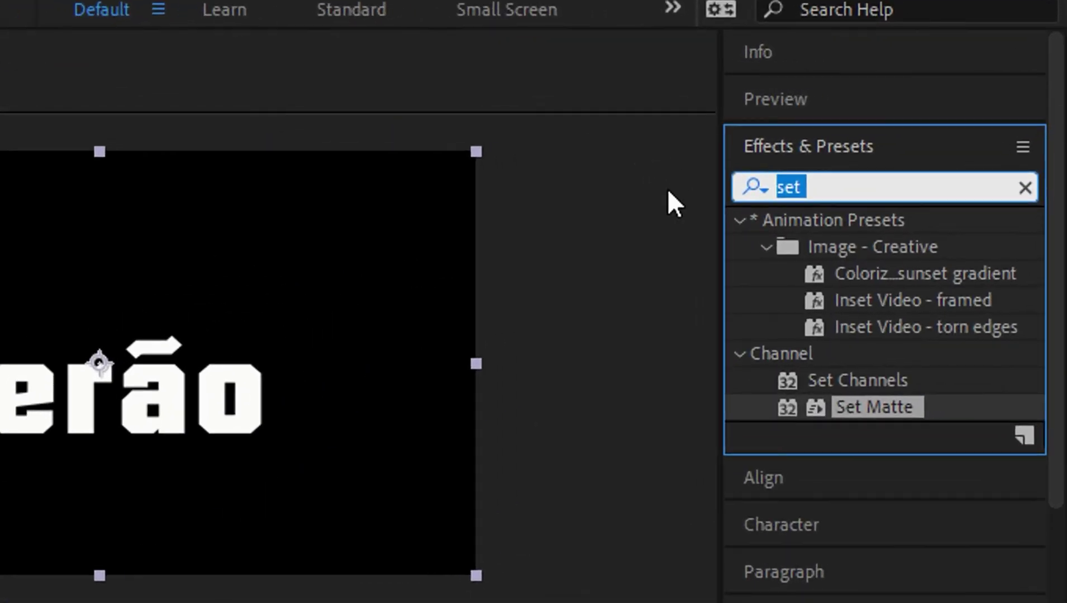
{"action": "type", "text": "gau"}
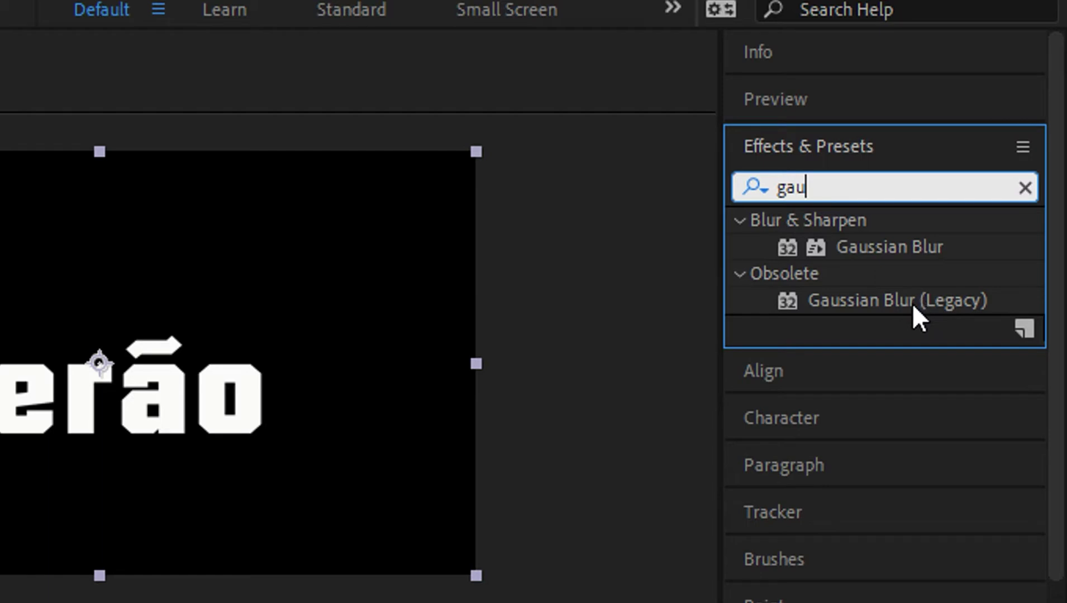
{"action": "left_click", "coordinate": [888, 252]}
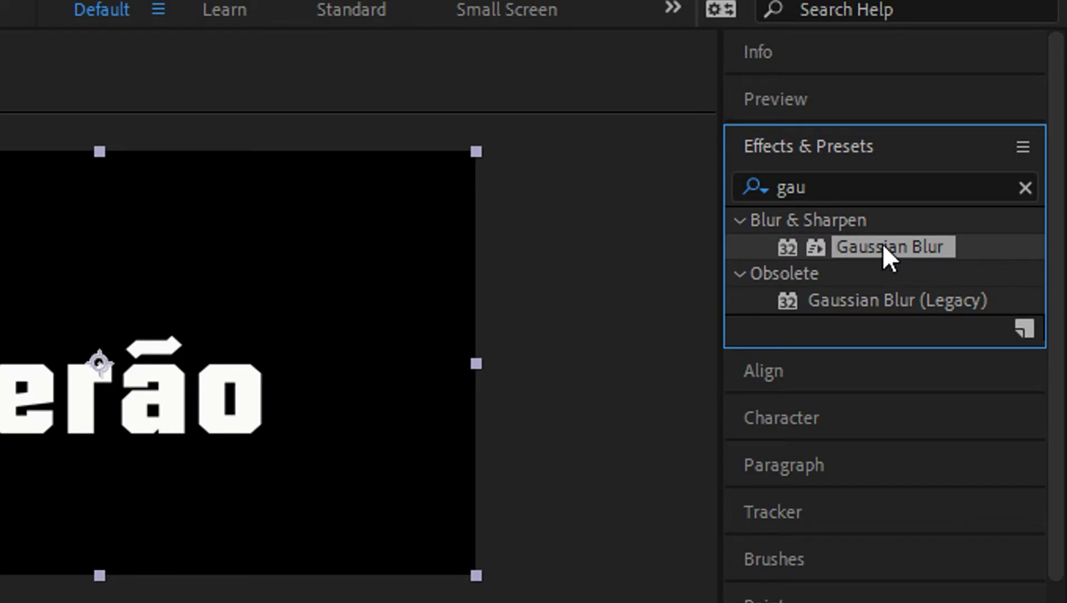
{"action": "left_click_drag", "start_coordinate": [882, 244], "coordinate": [163, 445]}
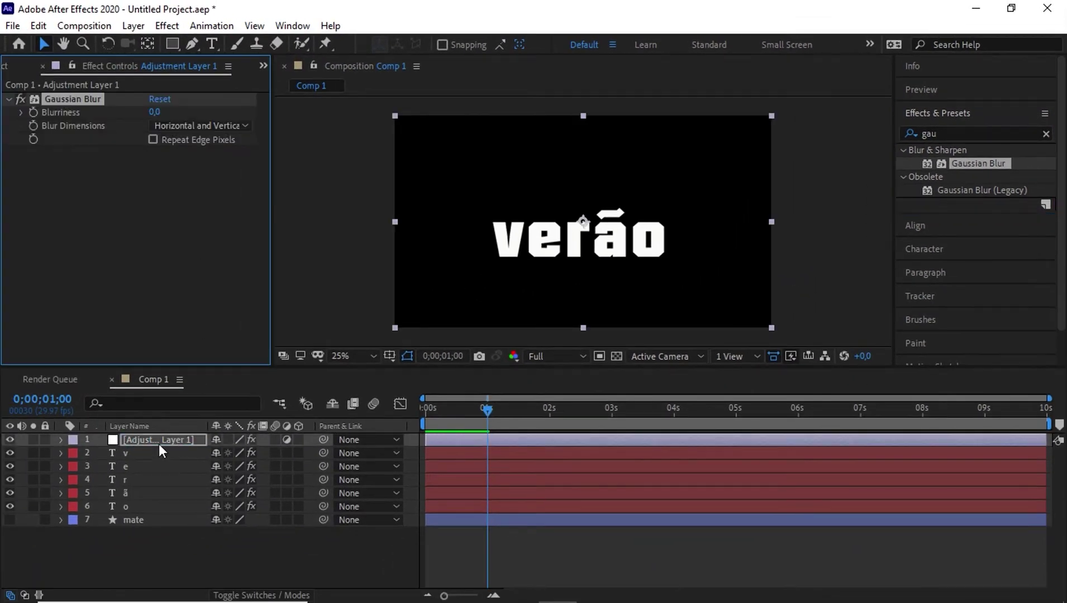
- Search 'levels' and apply the Levels effect to Adjustment Layer 1
{"action": "left_click", "coordinate": [950, 135]}
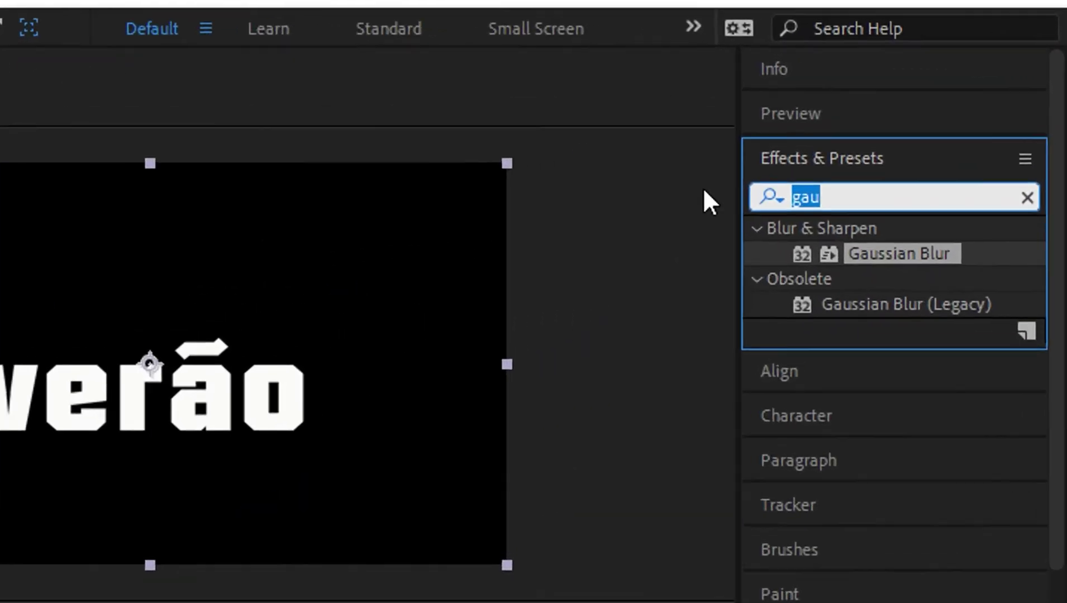
{"action": "type", "text": "le"}
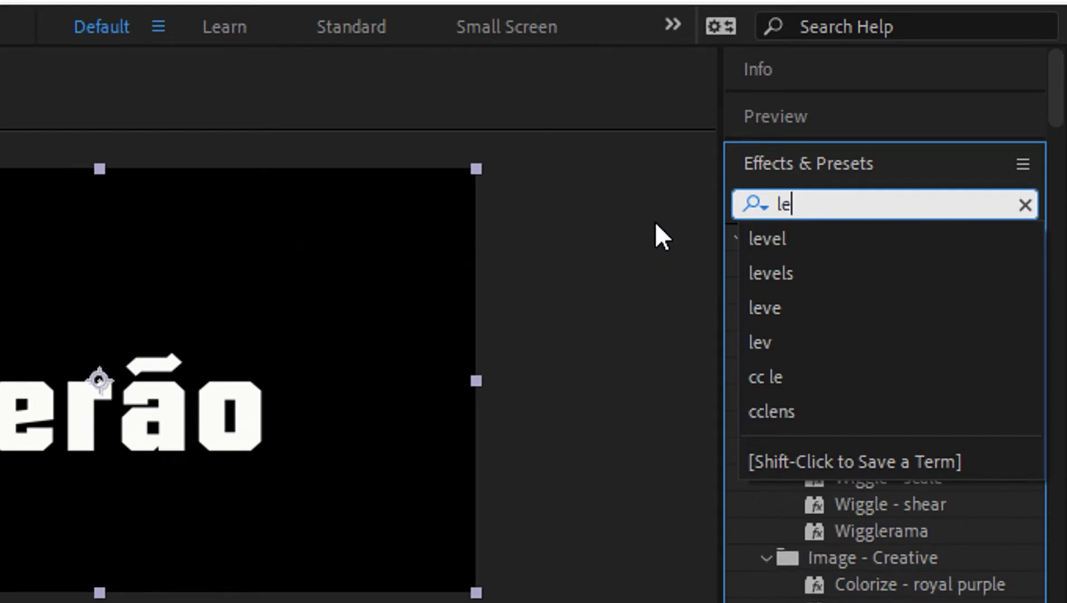
{"action": "type", "text": "vels"}
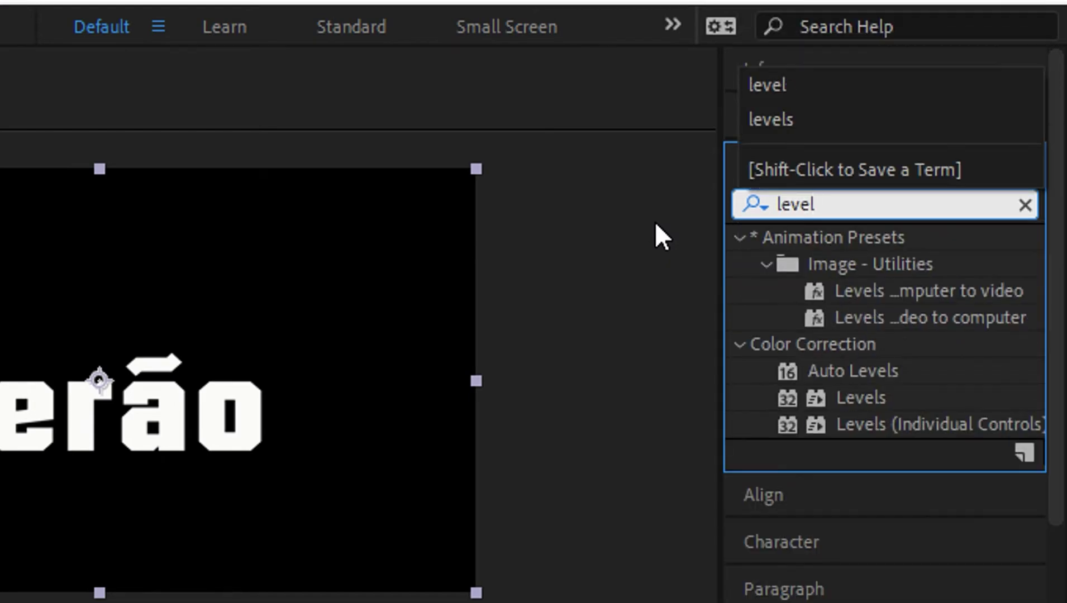
{"action": "left_click", "coordinate": [887, 397]}
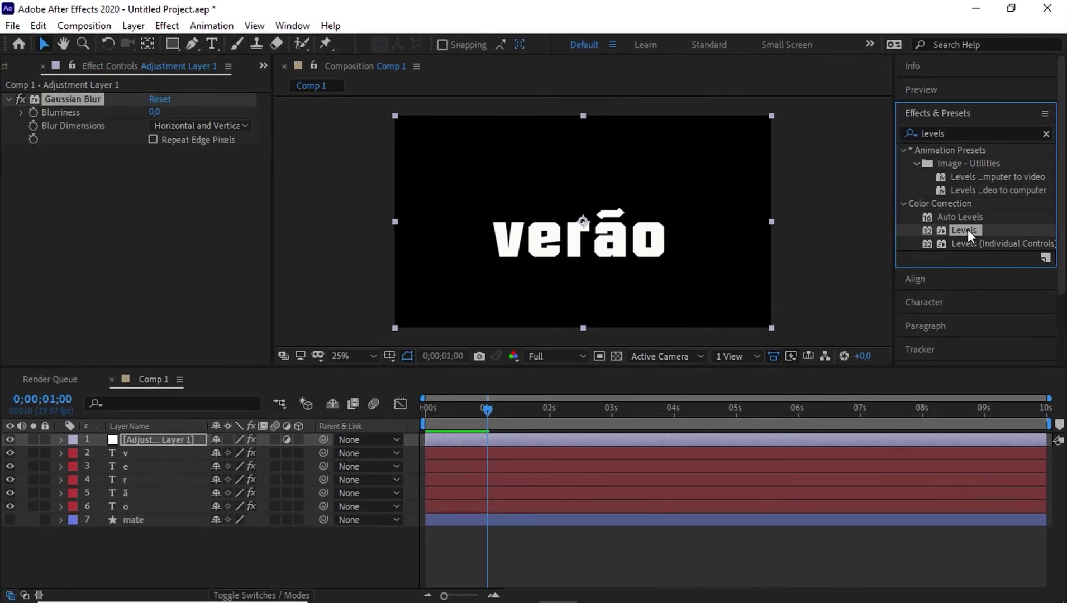
{"action": "mouse_move", "coordinate": [966, 230]}
{"action": "left_mouse_down"}
{"action": "mouse_move", "coordinate": [694, 231]}
{"action": "mouse_move", "coordinate": [86, 199]}
{"action": "left_mouse_up"}
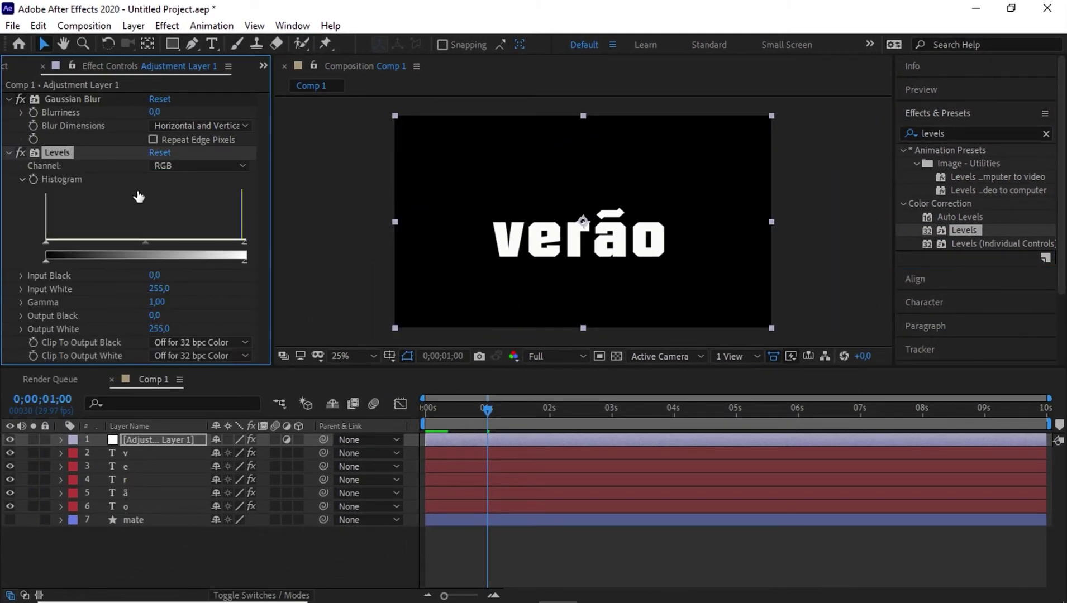
{"action": "mouse_move", "coordinate": [488, 412]}
{"action": "left_mouse_down"}
{"action": "mouse_move", "coordinate": [513, 411]}
{"action": "mouse_move", "coordinate": [486, 410]}
{"action": "left_mouse_up"}
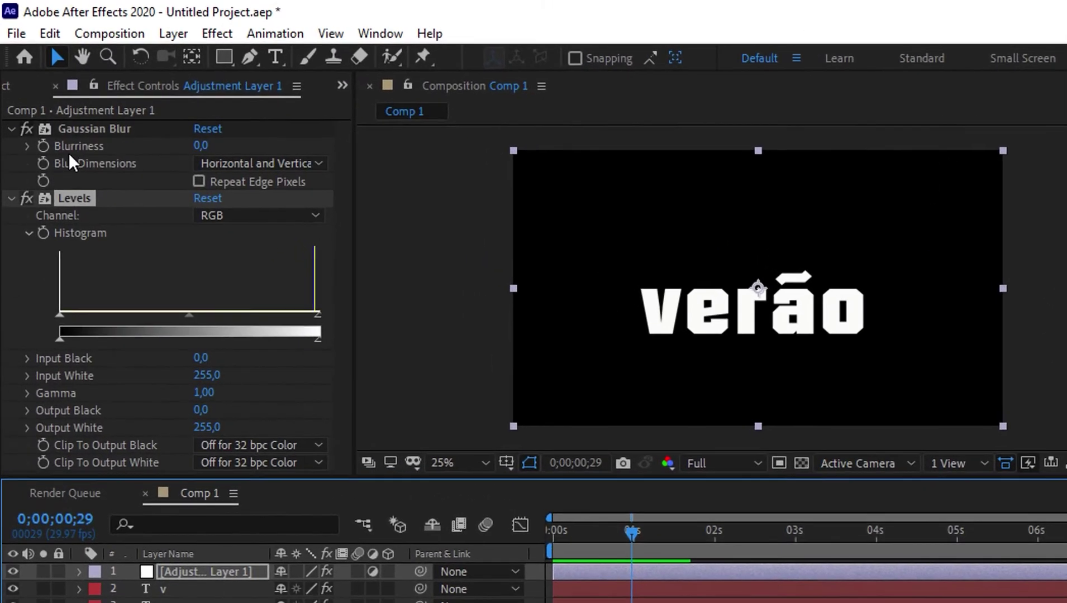
- Key Blurriness to 150 at 0;00;01;12 and easy-ease both Blurriness keyframes
{"action": "left_click", "coordinate": [45, 144]}
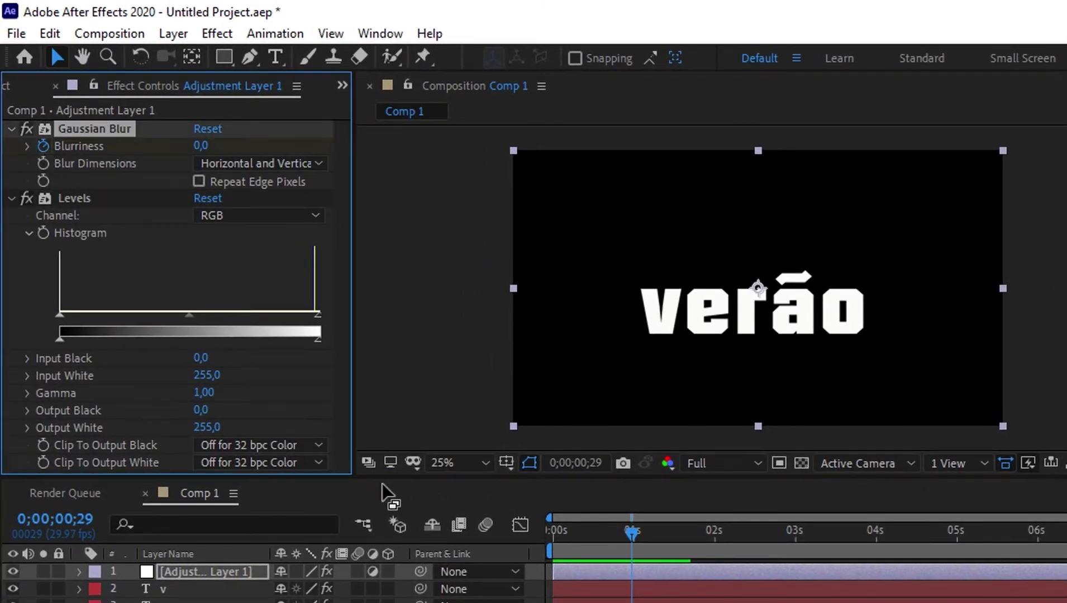
{"action": "key", "text": "u"}
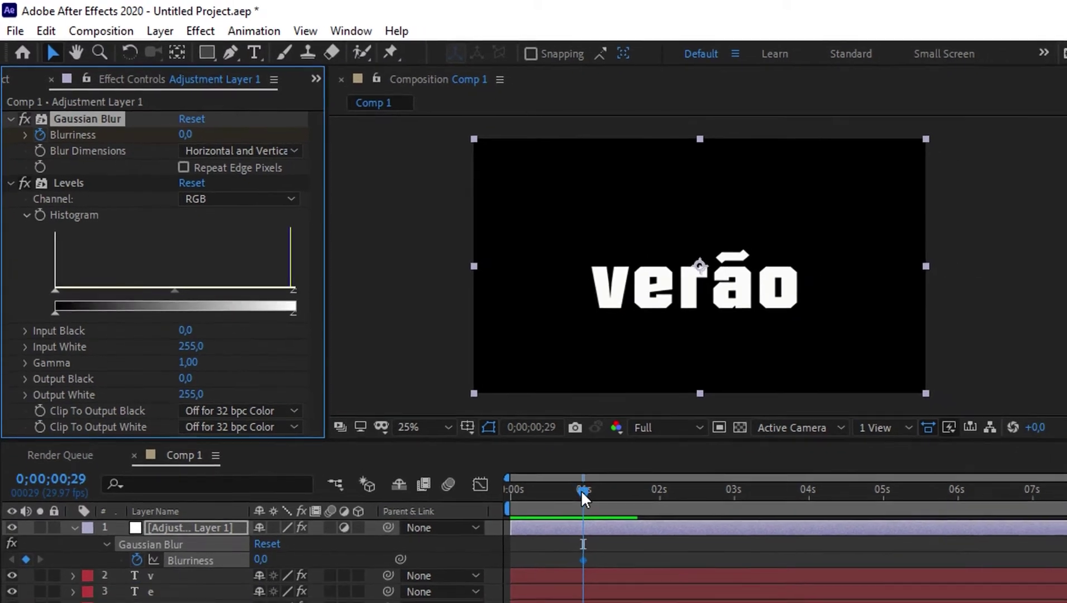
{"action": "left_click_drag", "start_coordinate": [629, 530], "coordinate": [635, 530]}
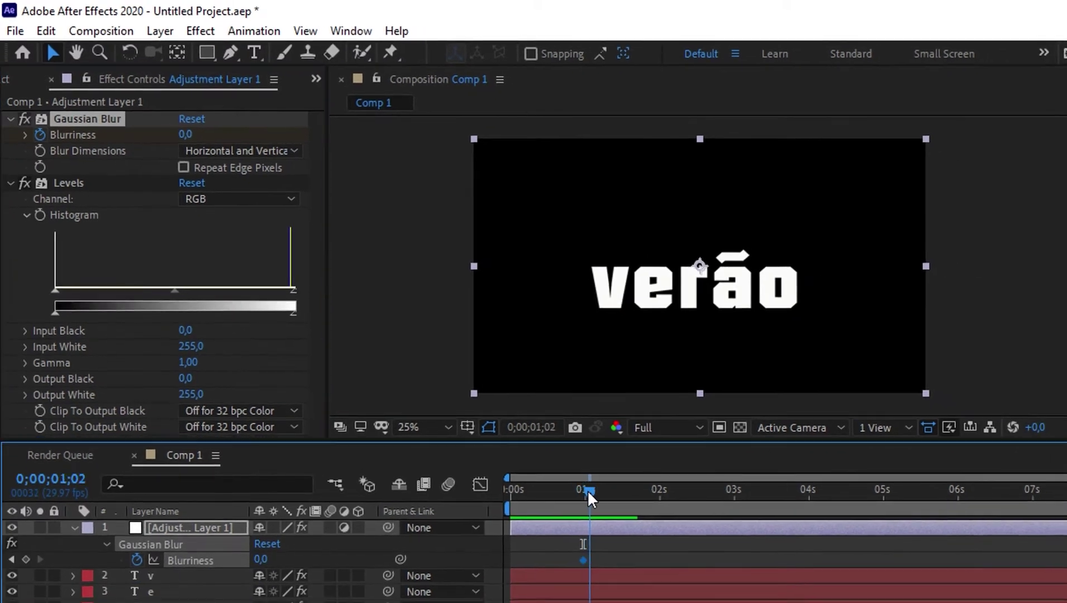
{"action": "left_click_drag", "start_coordinate": [588, 491], "coordinate": [612, 498]}
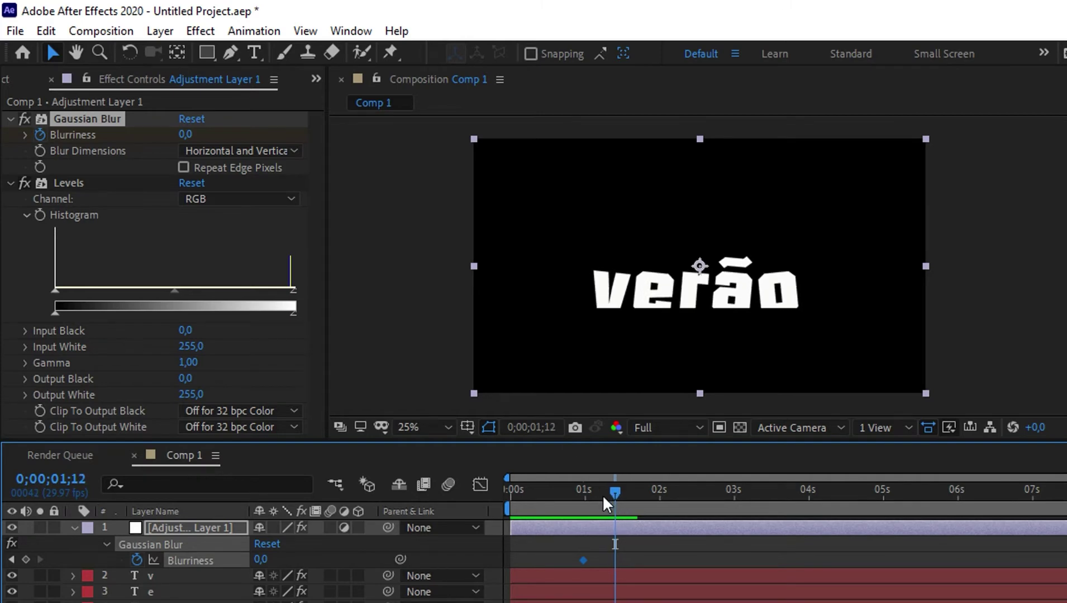
{"action": "left_click", "coordinate": [185, 134]}
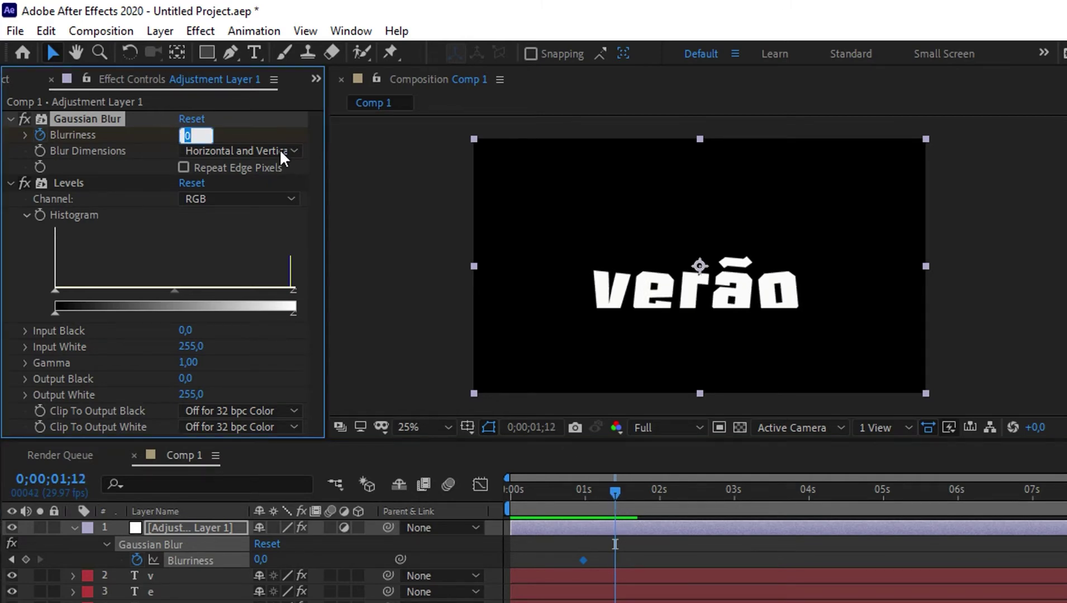
{"action": "type", "text": "150"}
{"action": "key", "text": "Return"}
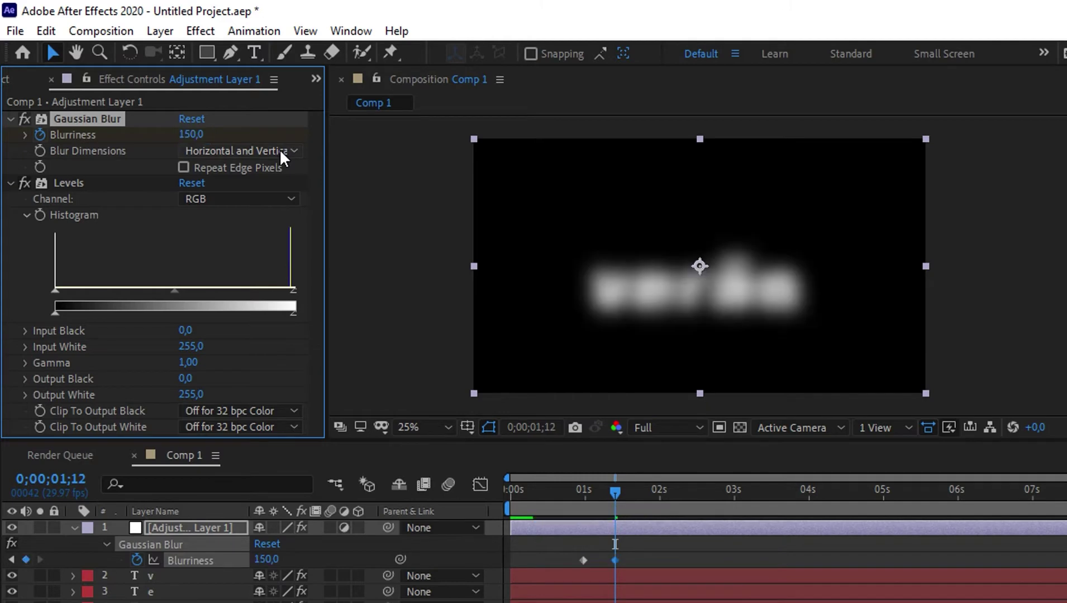
{"action": "left_click_drag", "start_coordinate": [657, 556], "coordinate": [559, 565]}
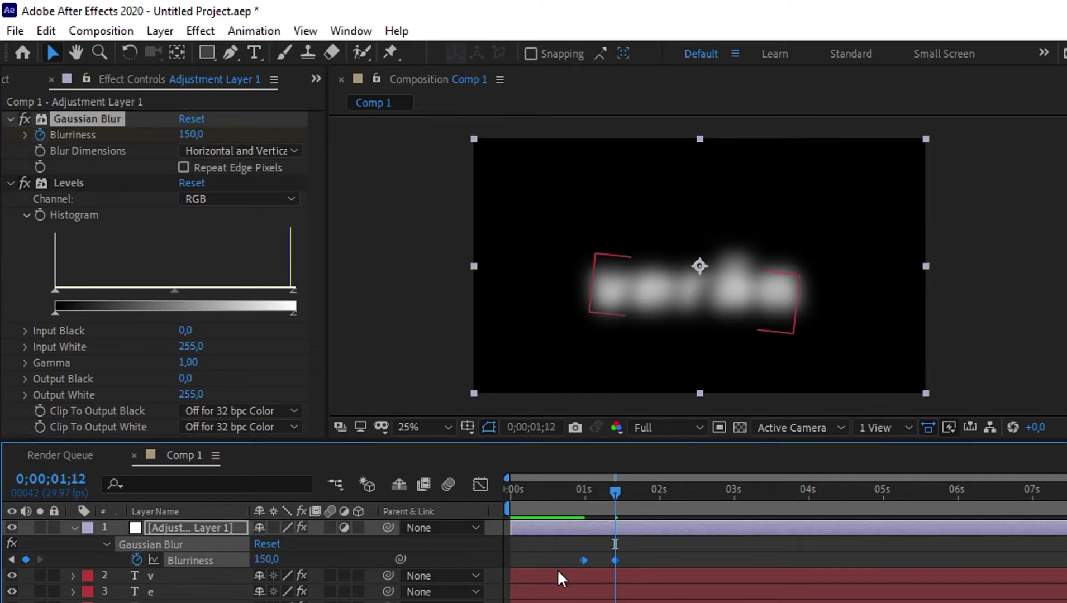
{"action": "key", "text": "F9"}
- Scrub through the sharp-to-blurred transition and toggle Gaussian Blur off and on to compare
{"action": "mouse_move", "coordinate": [615, 493]}
{"action": "left_mouse_down"}
{"action": "mouse_move", "coordinate": [578, 507]}
{"action": "mouse_move", "coordinate": [571, 522]}
{"action": "left_mouse_up"}
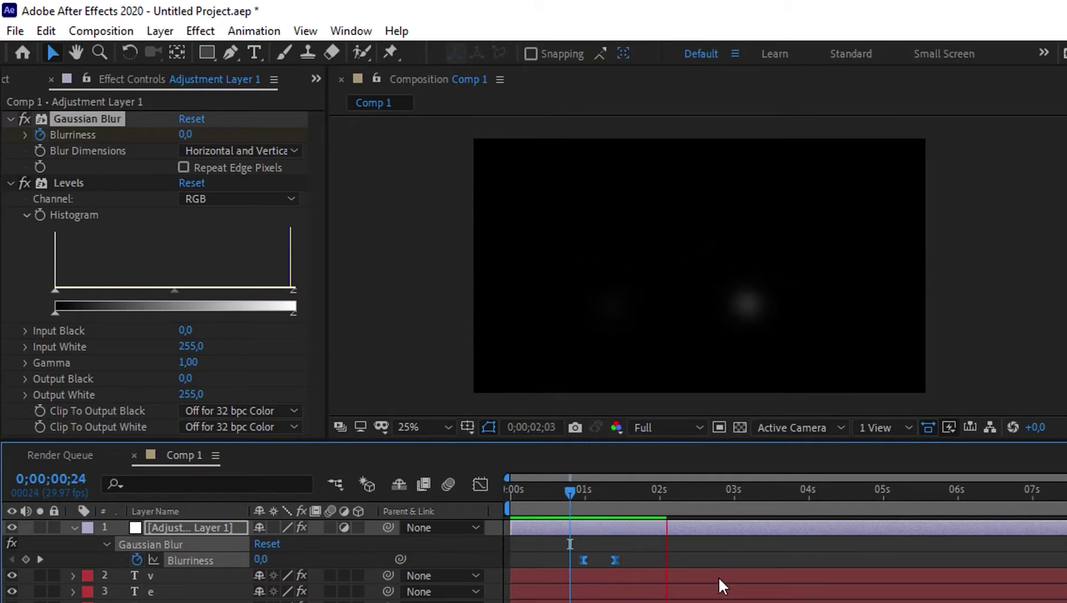
{"action": "key", "text": "space"}
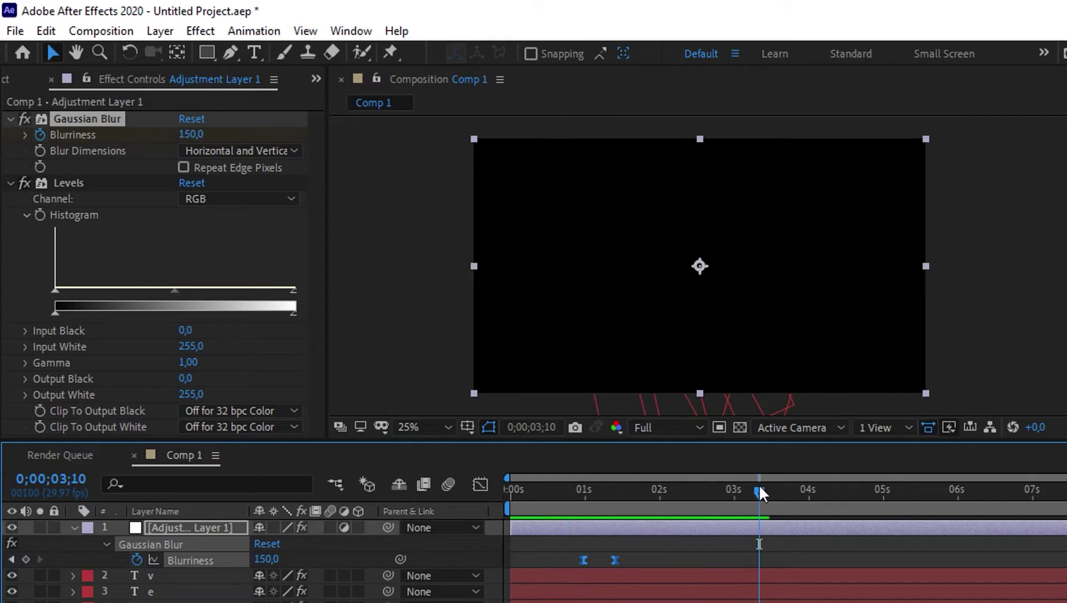
{"action": "mouse_move", "coordinate": [757, 489]}
{"action": "left_mouse_down"}
{"action": "mouse_move", "coordinate": [575, 526]}
{"action": "mouse_move", "coordinate": [623, 527]}
{"action": "left_mouse_up"}
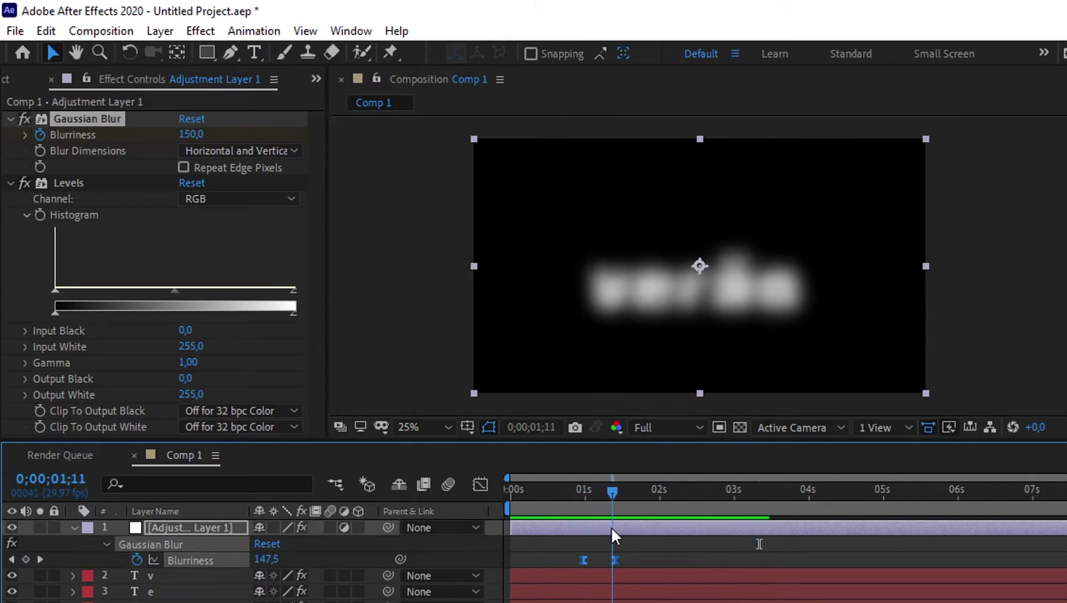
{"action": "key", "text": "ctrl+z"}
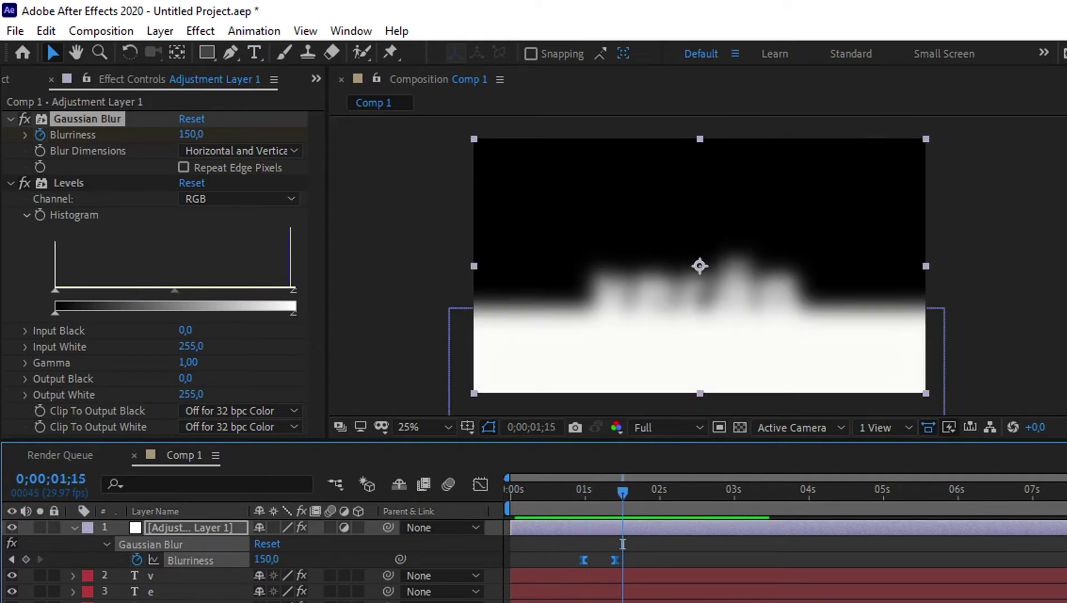
{"action": "left_click_drag", "start_coordinate": [619, 489], "coordinate": [630, 522]}
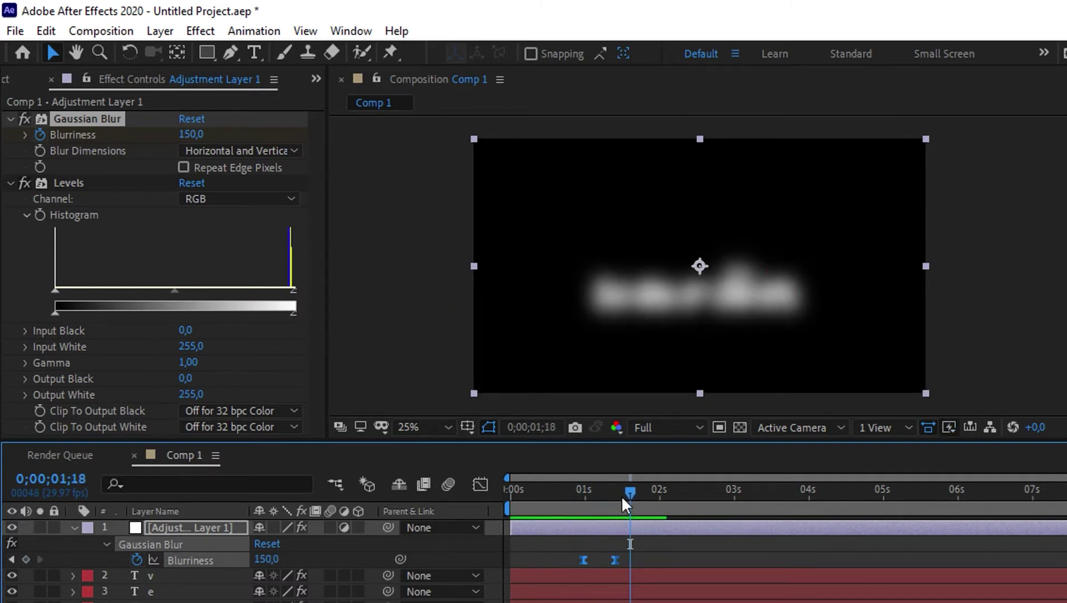
{"action": "mouse_move", "coordinate": [628, 486]}
{"action": "left_mouse_down"}
{"action": "mouse_move", "coordinate": [574, 513]}
{"action": "mouse_move", "coordinate": [655, 516]}
{"action": "mouse_move", "coordinate": [591, 524]}
{"action": "left_mouse_up"}
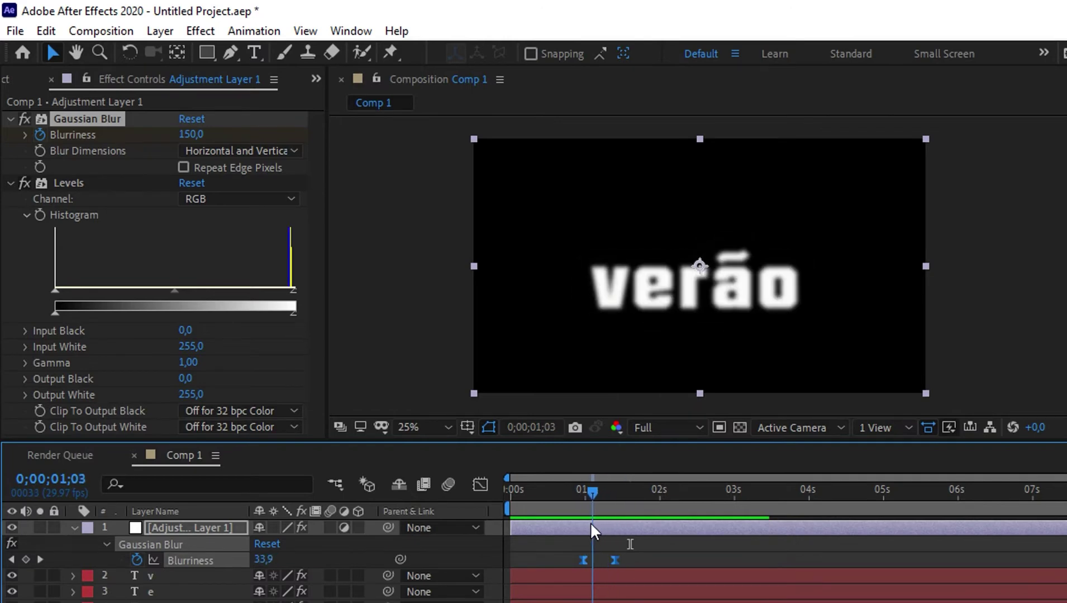
{"action": "left_click_drag", "start_coordinate": [590, 528], "coordinate": [614, 523]}
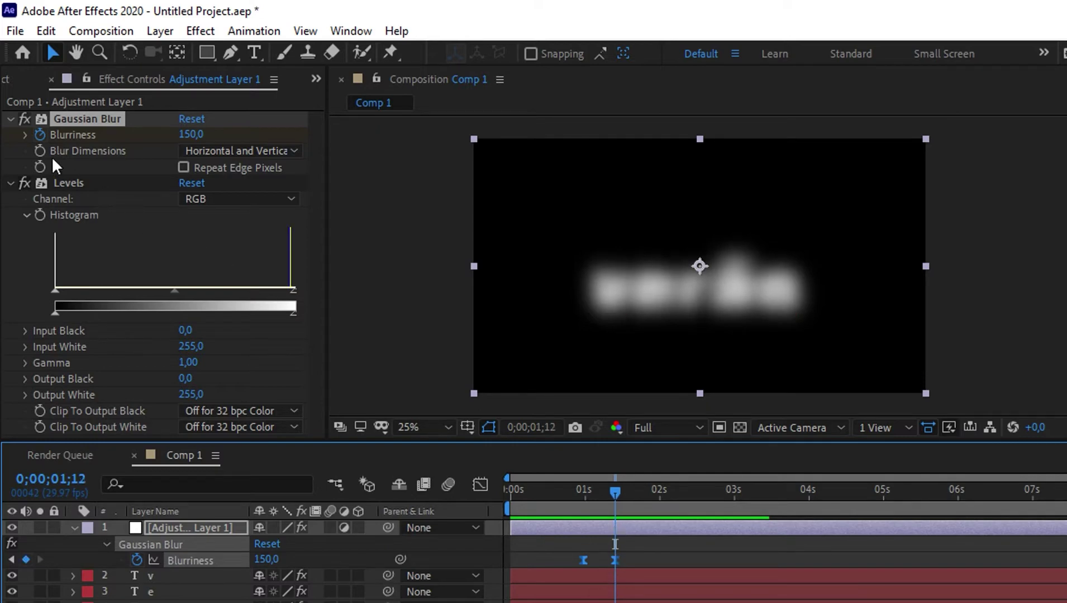
{"action": "left_click", "coordinate": [27, 117]}
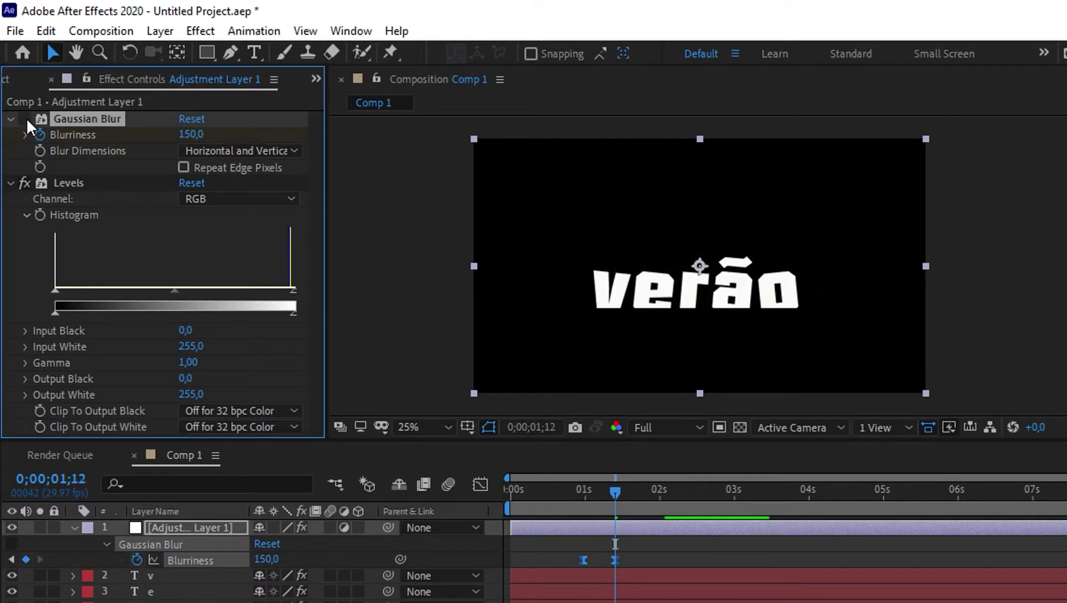
{"action": "left_click", "coordinate": [25, 117]}
- Disable Gaussian Blur, collapse the adjustment layer, deselect all layers and pick the Pen tool
{"action": "left_click", "coordinate": [26, 118]}
{"action": "left_click", "coordinate": [74, 528]}
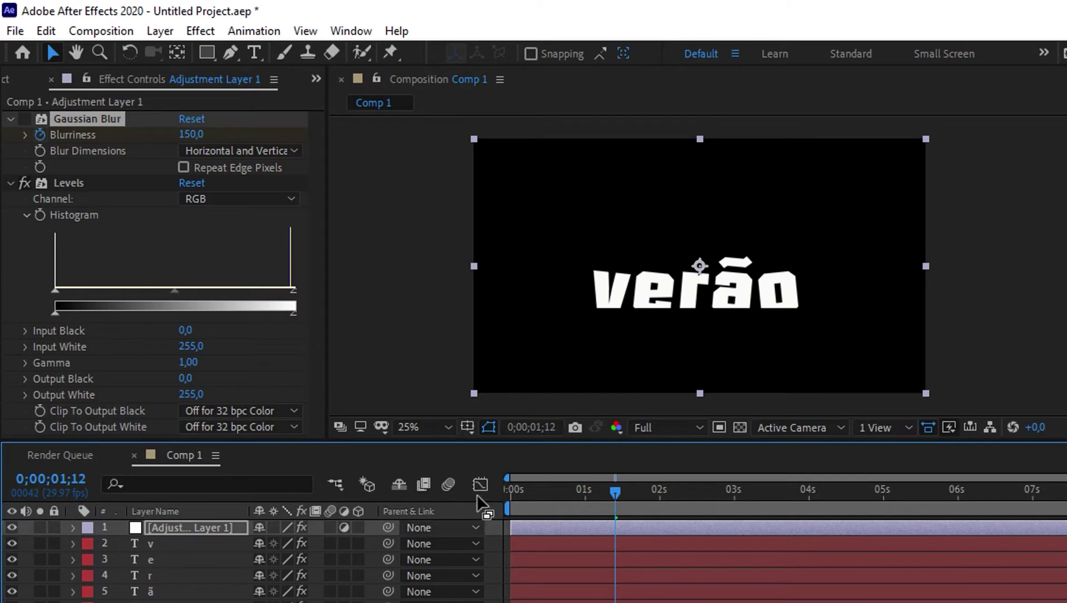
{"action": "key", "text": "F2"}
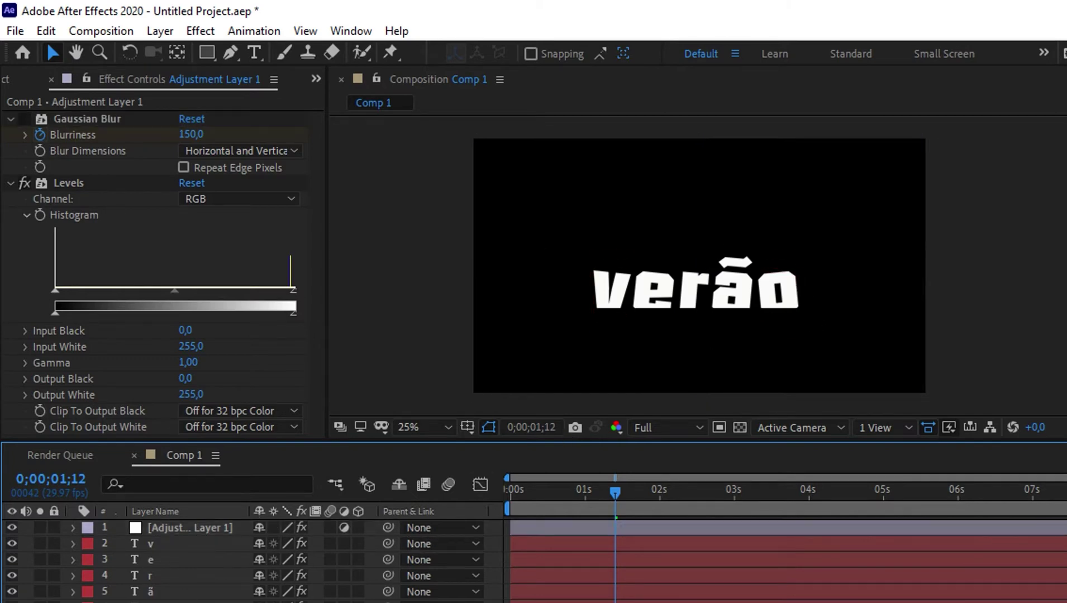
{"action": "left_click", "coordinate": [230, 51]}
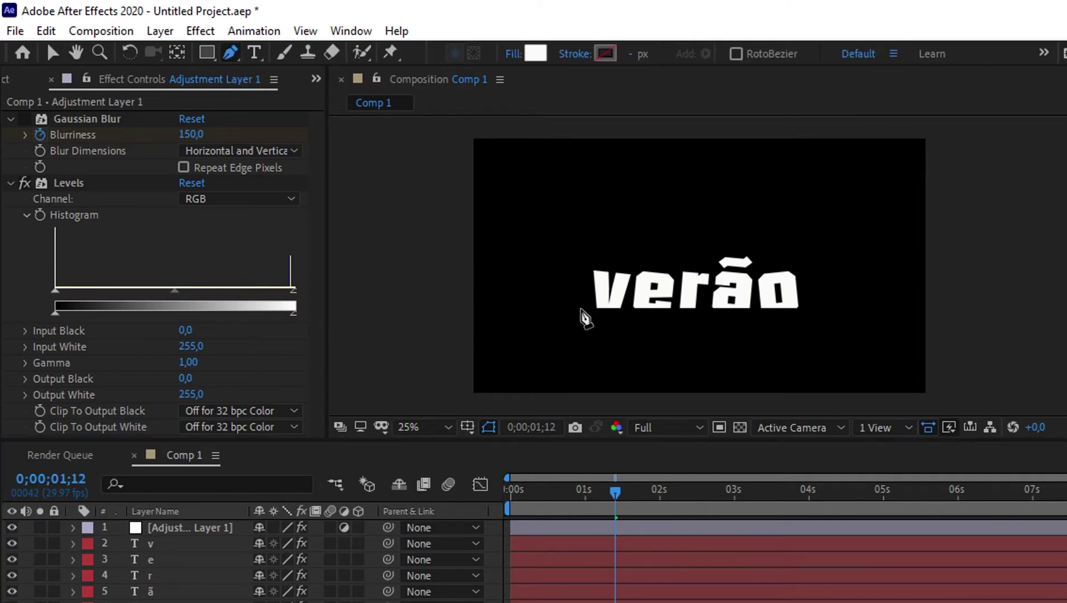
- Draw a closed white pen outline running along the bottom of the verão letters
{"action": "left_click", "coordinate": [583, 309]}
{"action": "left_click_drag", "start_coordinate": [658, 305], "coordinate": [797, 313]}
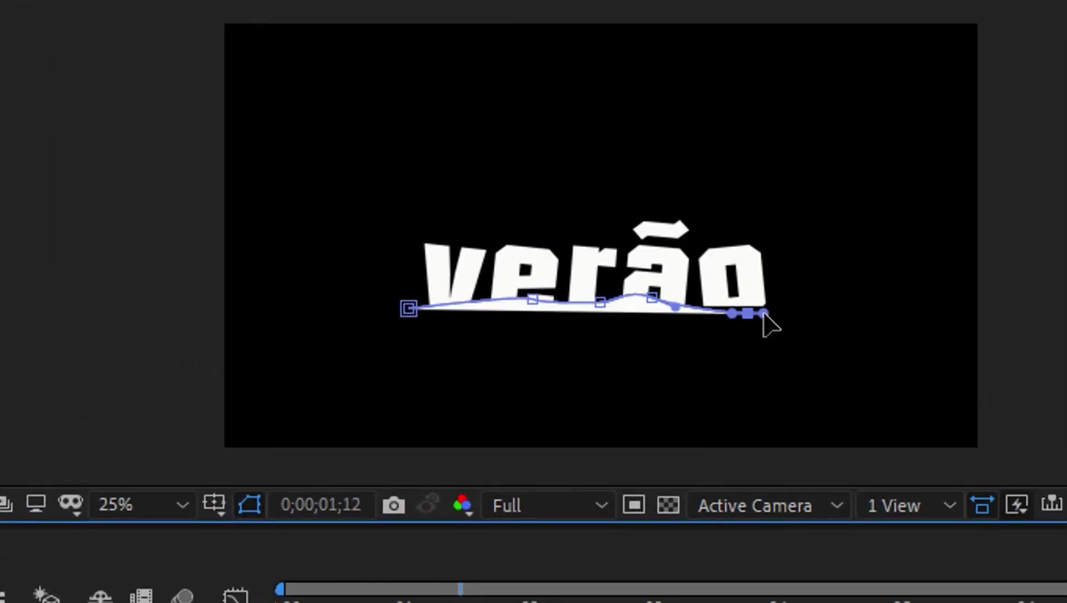
{"action": "left_click", "coordinate": [786, 308]}
{"action": "left_click", "coordinate": [791, 334]}
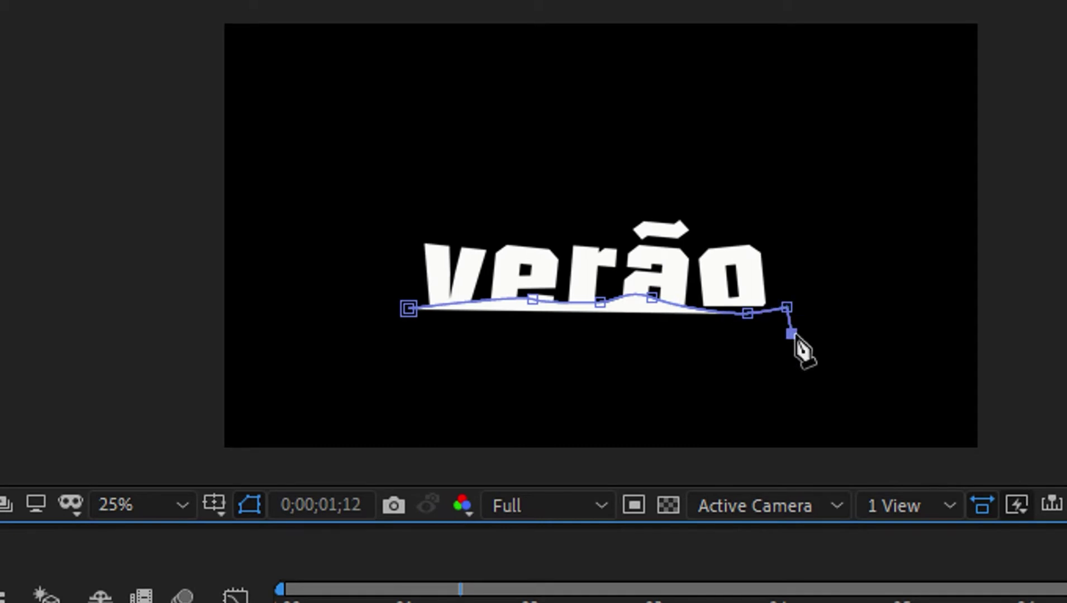
{"action": "left_click_drag", "start_coordinate": [748, 360], "coordinate": [571, 401]}
{"action": "mouse_move", "coordinate": [506, 379]}
{"action": "left_mouse_down"}
{"action": "mouse_move", "coordinate": [485, 361]}
{"action": "mouse_move", "coordinate": [411, 362]}
{"action": "mouse_move", "coordinate": [381, 335]}
{"action": "left_mouse_up"}
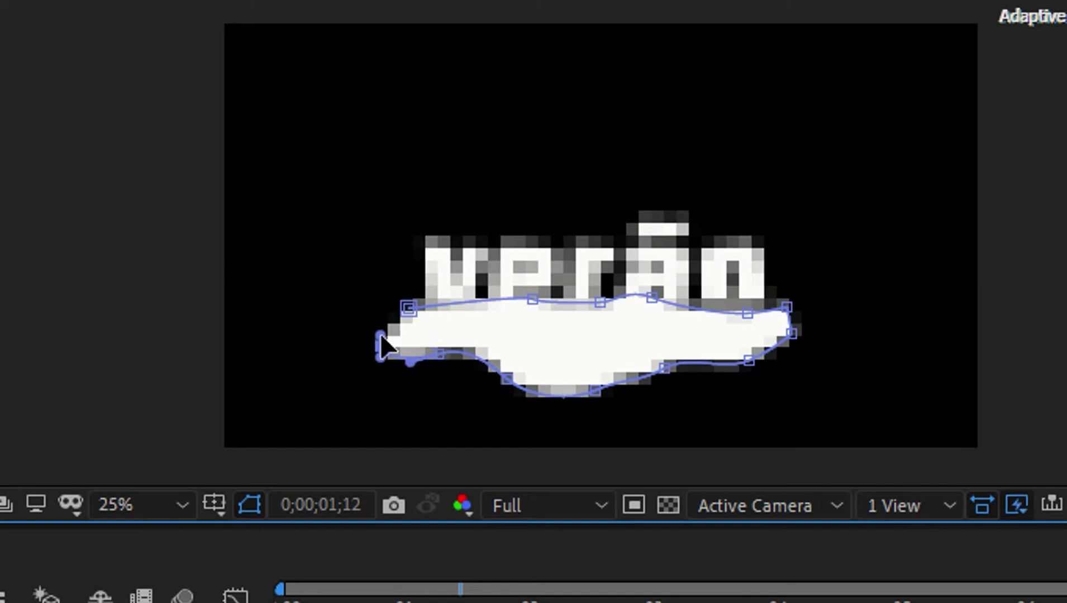
{"action": "left_click", "coordinate": [409, 308]}
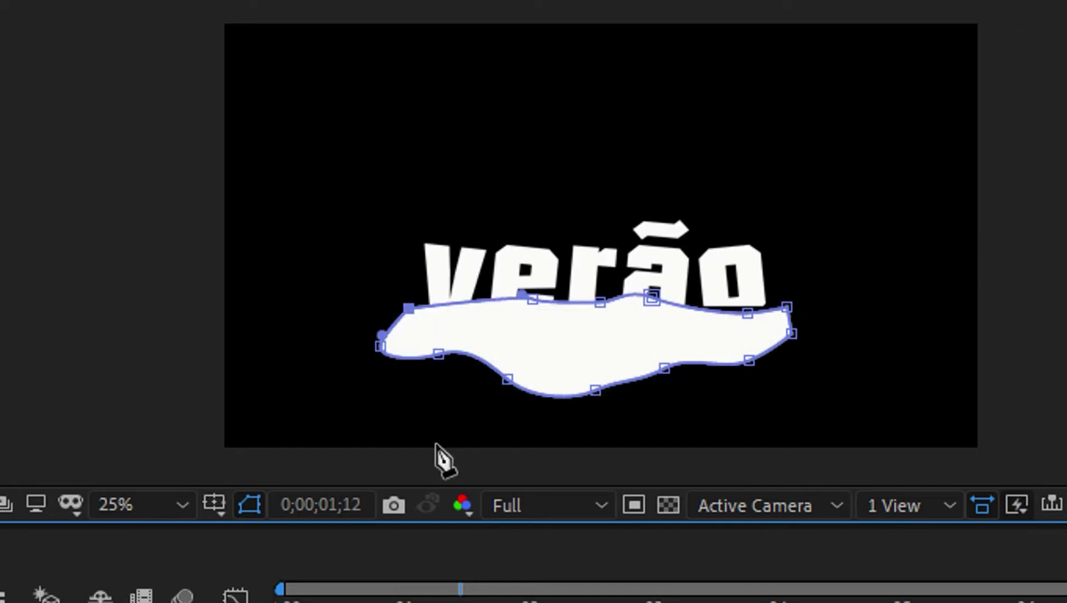
- At 50% zoom, curve the blob's left edge and top-left corner with Bezier handles
{"action": "key", "text": "period"}
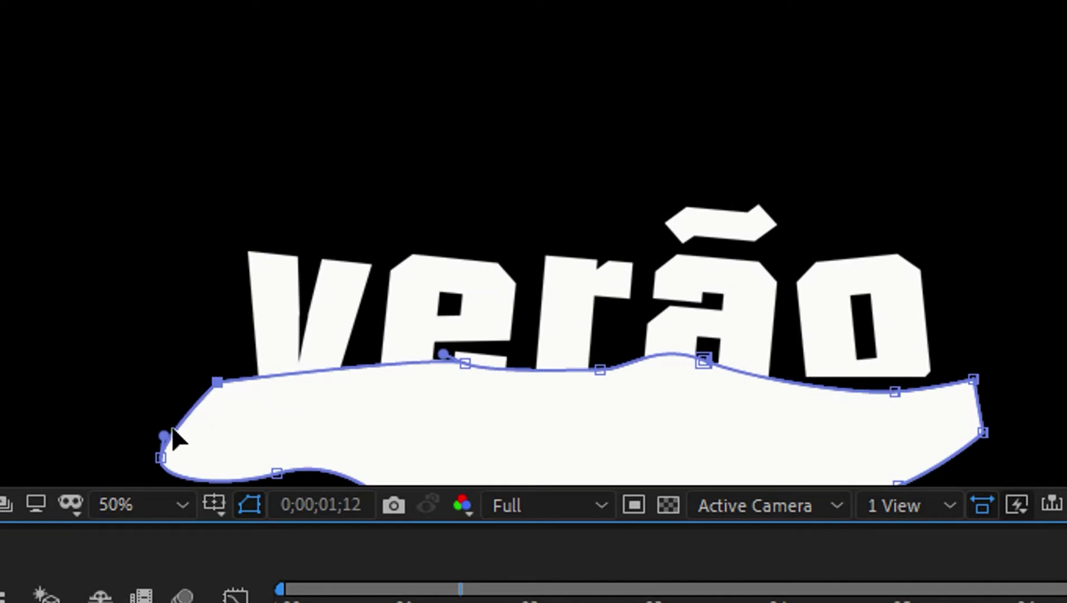
{"action": "left_click_drag", "start_coordinate": [162, 436], "coordinate": [167, 425]}
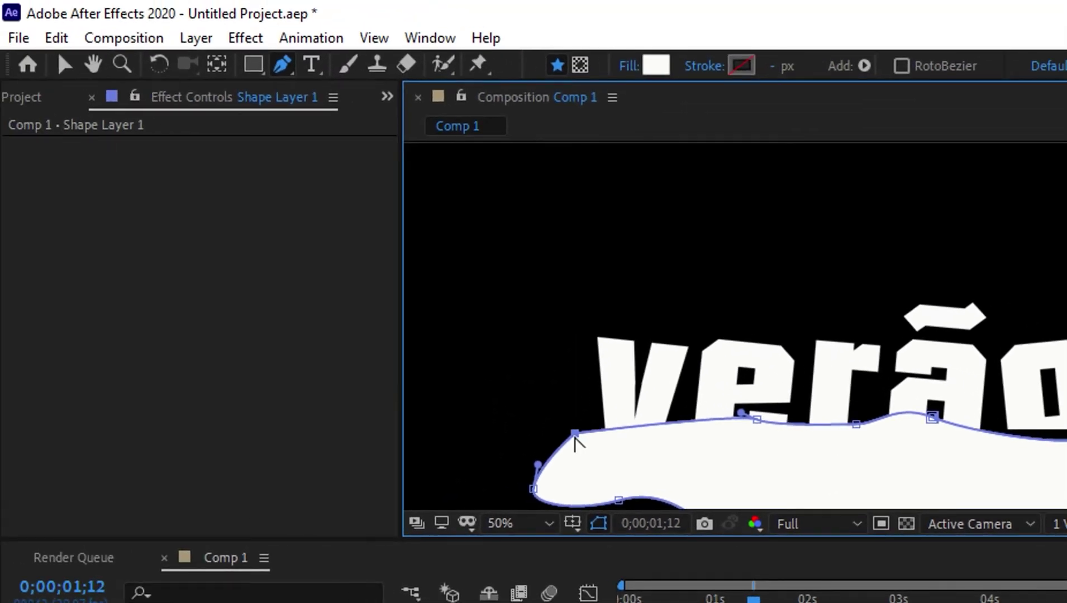
{"action": "left_click_drag", "start_coordinate": [575, 434], "coordinate": [635, 419]}
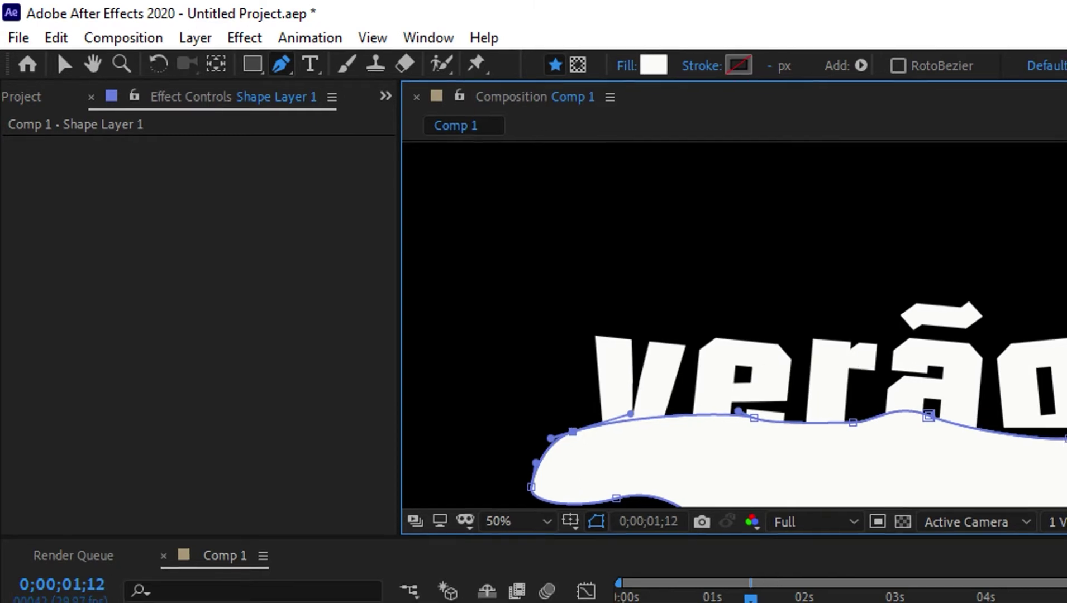
{"action": "left_click", "coordinate": [173, 500]}
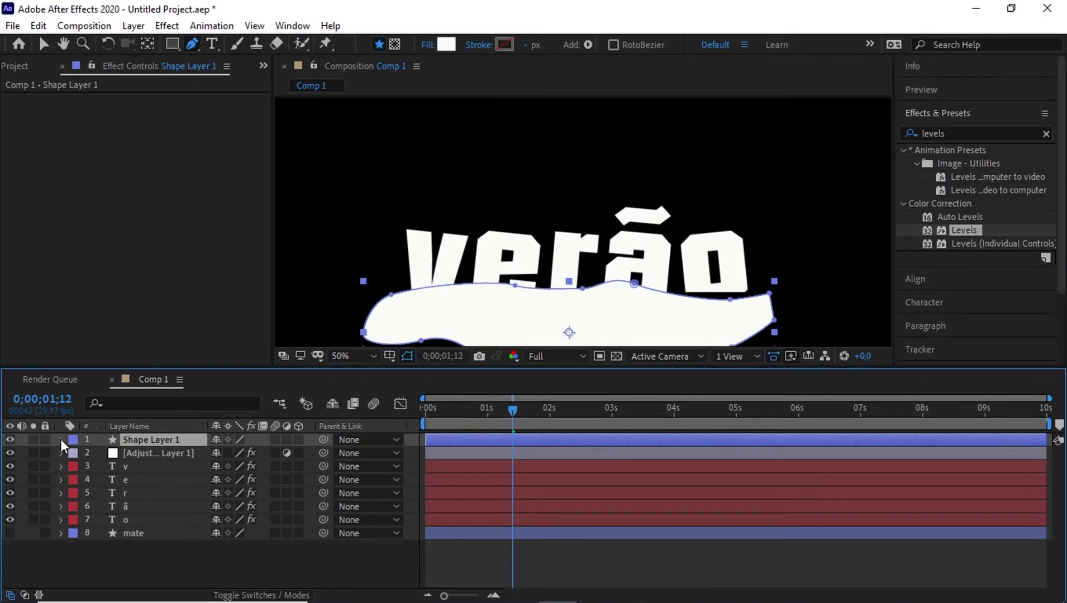
- Twirl Shape Layer 1 open to Contents > Shape 1 > Path 1 and select the path
{"action": "left_click", "coordinate": [61, 439]}
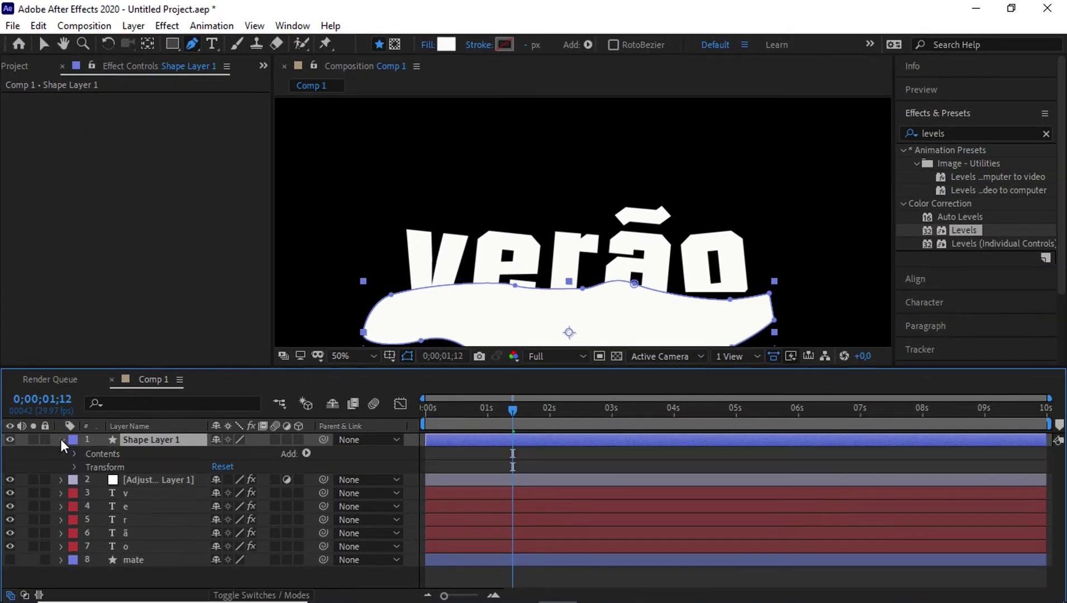
{"action": "left_click", "coordinate": [72, 453]}
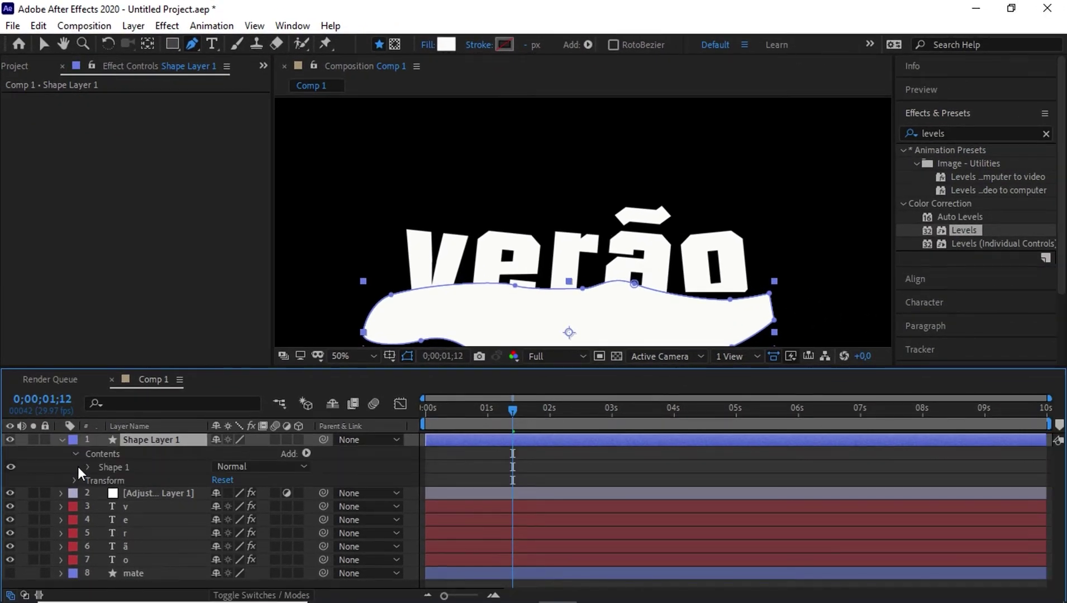
{"action": "left_click", "coordinate": [84, 468]}
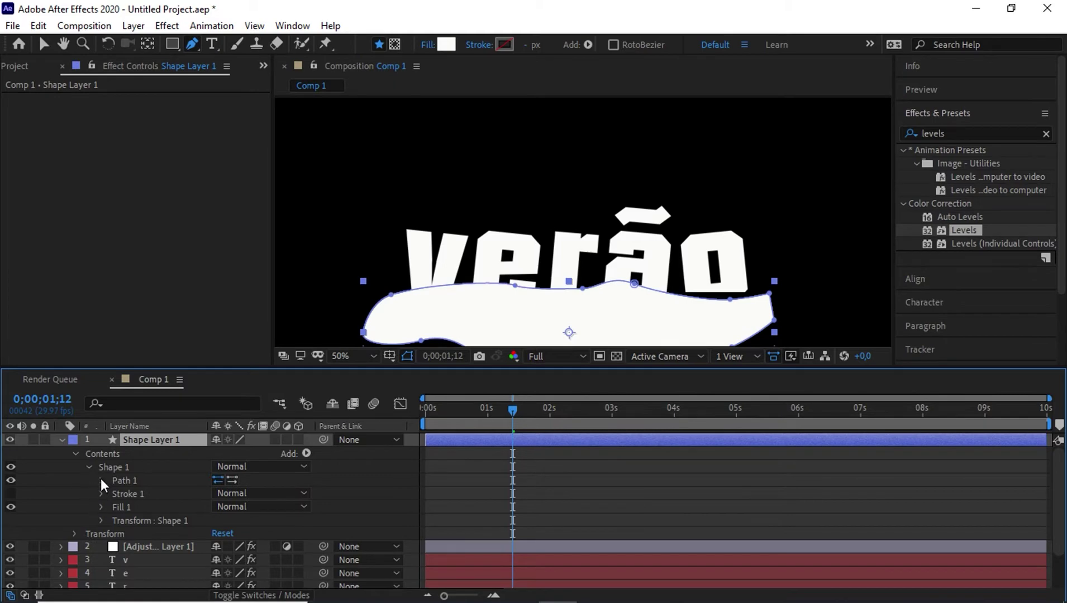
{"action": "left_click", "coordinate": [102, 479]}
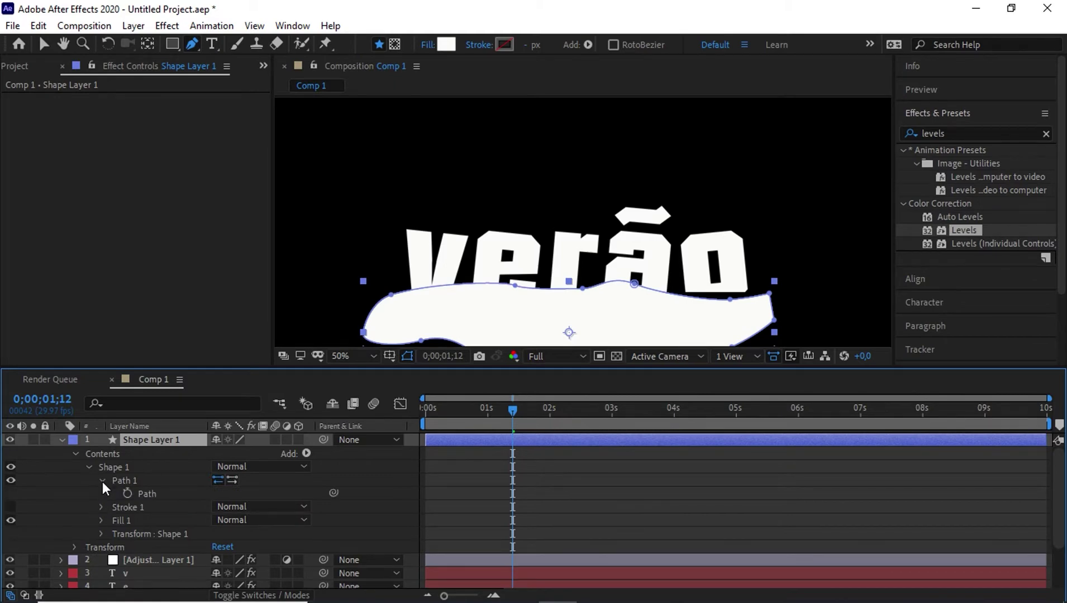
{"action": "left_click", "coordinate": [135, 481]}
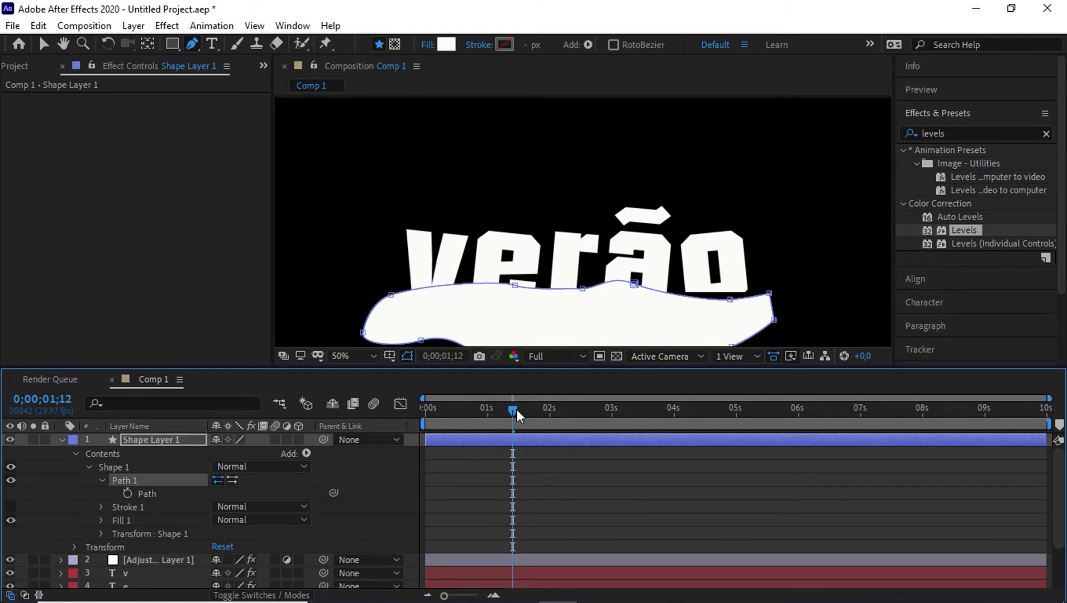
- At the 4-second mark, drag the blob's lower points down so its bottom sags
{"action": "left_click_drag", "start_coordinate": [512, 410], "coordinate": [674, 410]}
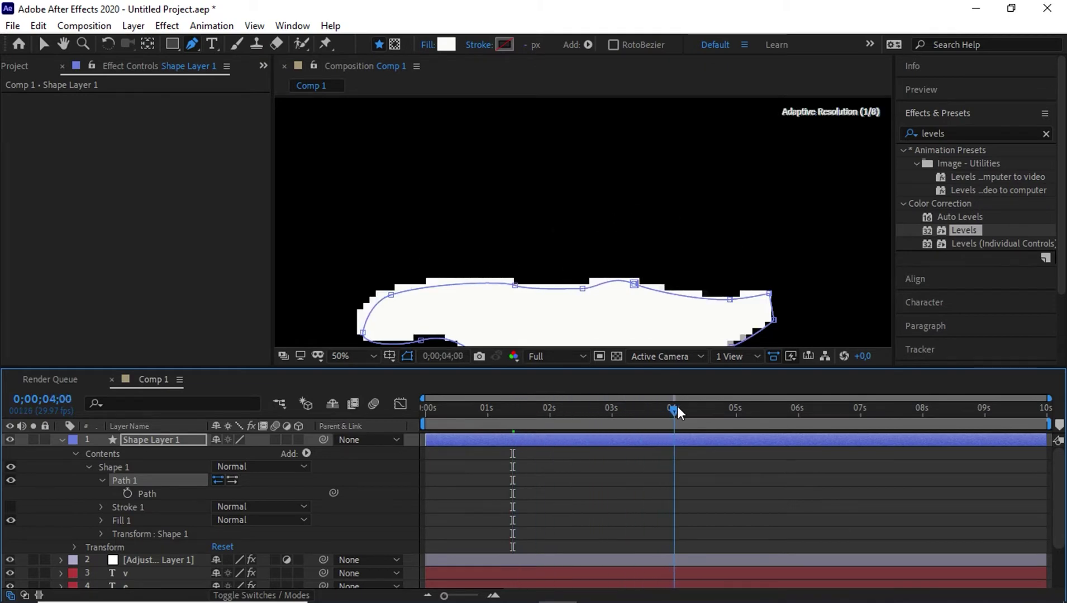
{"action": "key", "text": "comma"}
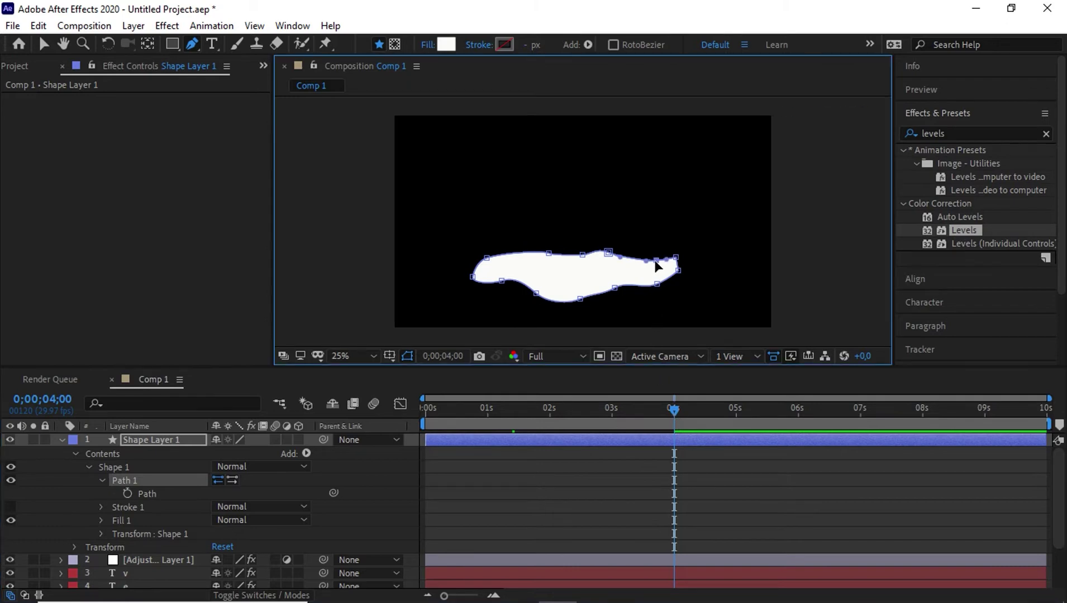
{"action": "mouse_move", "coordinate": [656, 261]}
{"action": "left_mouse_down"}
{"action": "mouse_move", "coordinate": [659, 293]}
{"action": "mouse_move", "coordinate": [579, 301]}
{"action": "left_mouse_up"}
{"action": "left_click", "coordinate": [581, 300]}
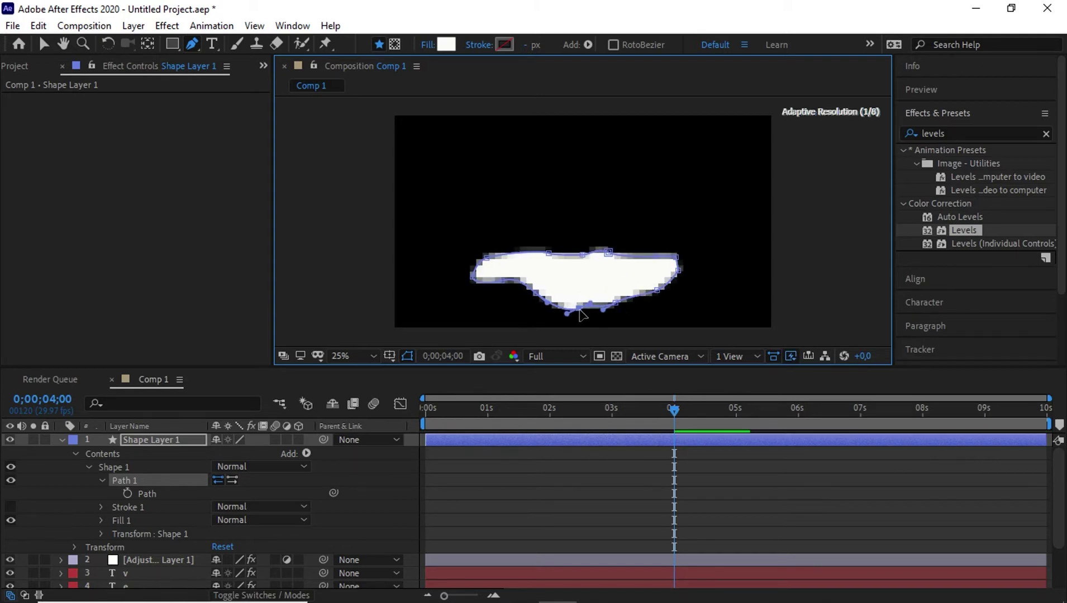
{"action": "mouse_move", "coordinate": [502, 282]}
{"action": "left_mouse_down"}
{"action": "mouse_move", "coordinate": [495, 295]}
{"action": "mouse_move", "coordinate": [534, 302]}
{"action": "left_mouse_up"}
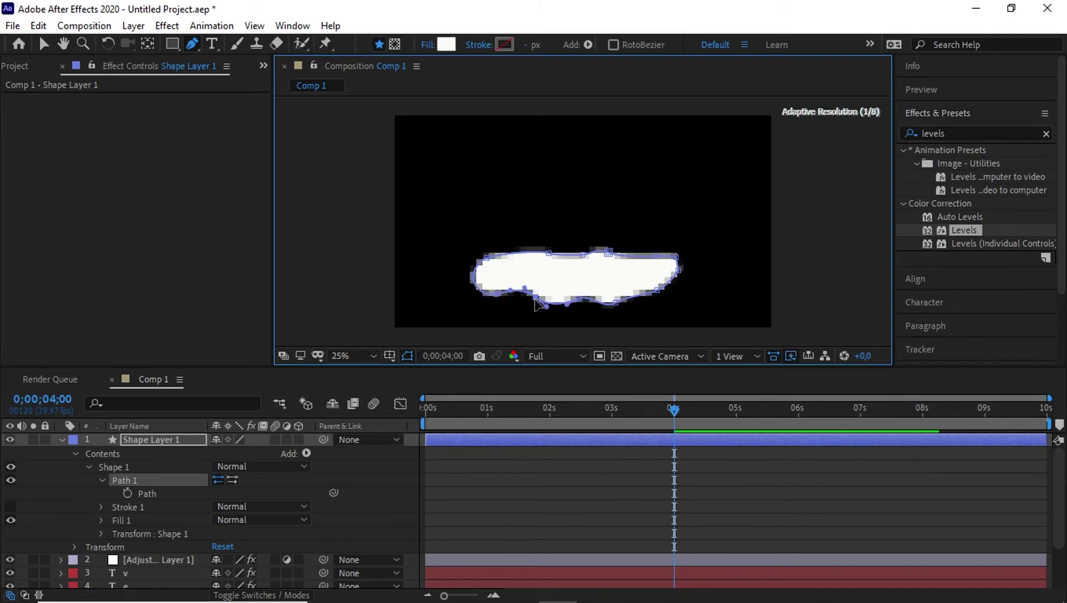
{"action": "mouse_move", "coordinate": [673, 409]}
{"action": "left_mouse_down"}
{"action": "mouse_move", "coordinate": [487, 416]}
{"action": "mouse_move", "coordinate": [674, 398]}
{"action": "left_mouse_up"}
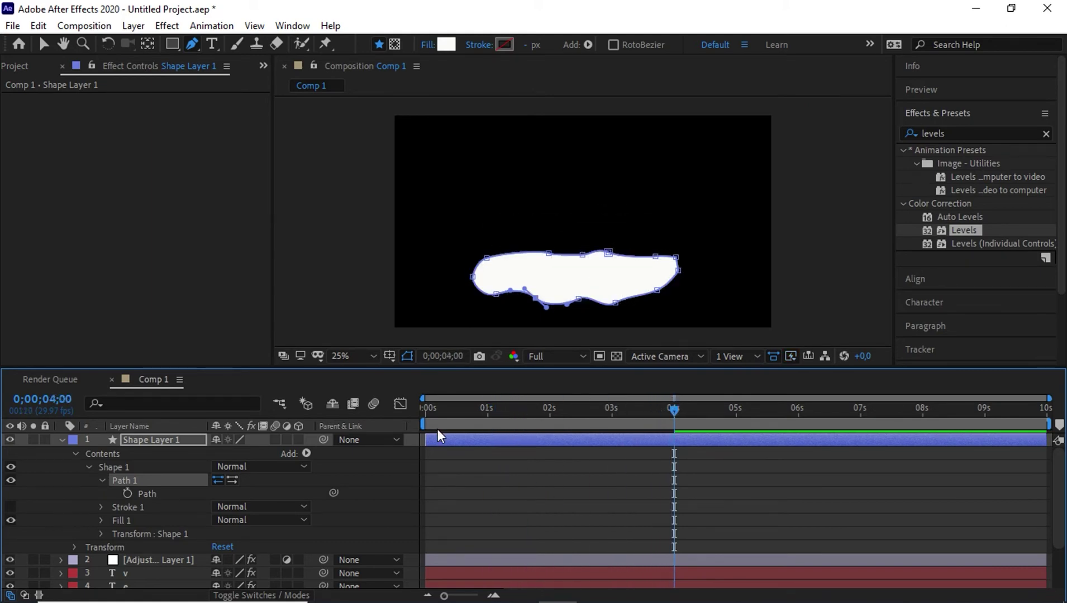
- Set a Path keyframe at 4 seconds, then move to 0;00;00;29 and reselect Path 1
{"action": "left_click", "coordinate": [126, 494]}
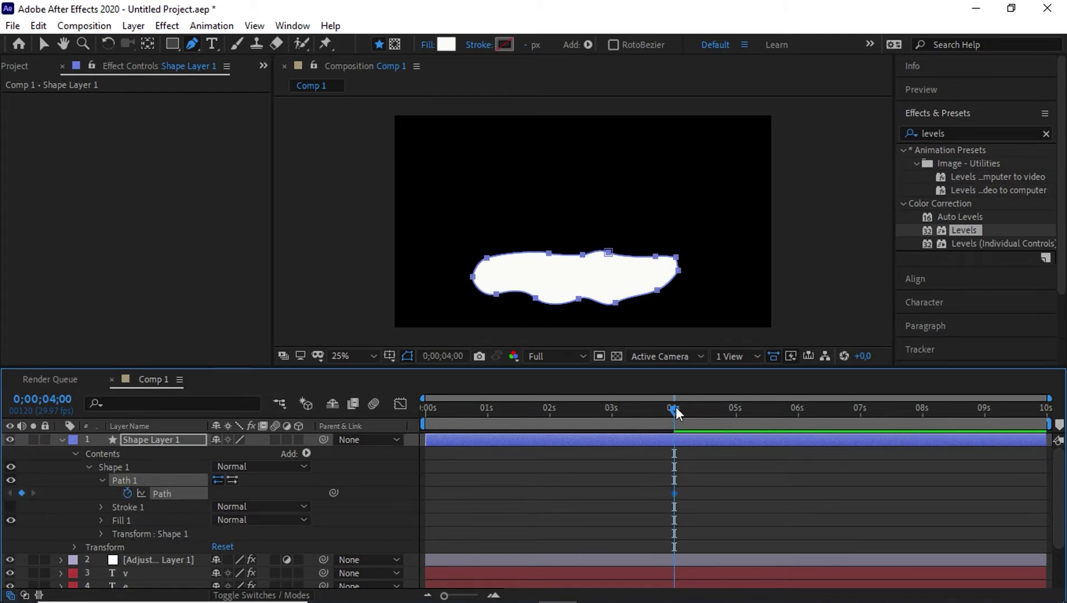
{"action": "left_click_drag", "start_coordinate": [675, 408], "coordinate": [486, 416]}
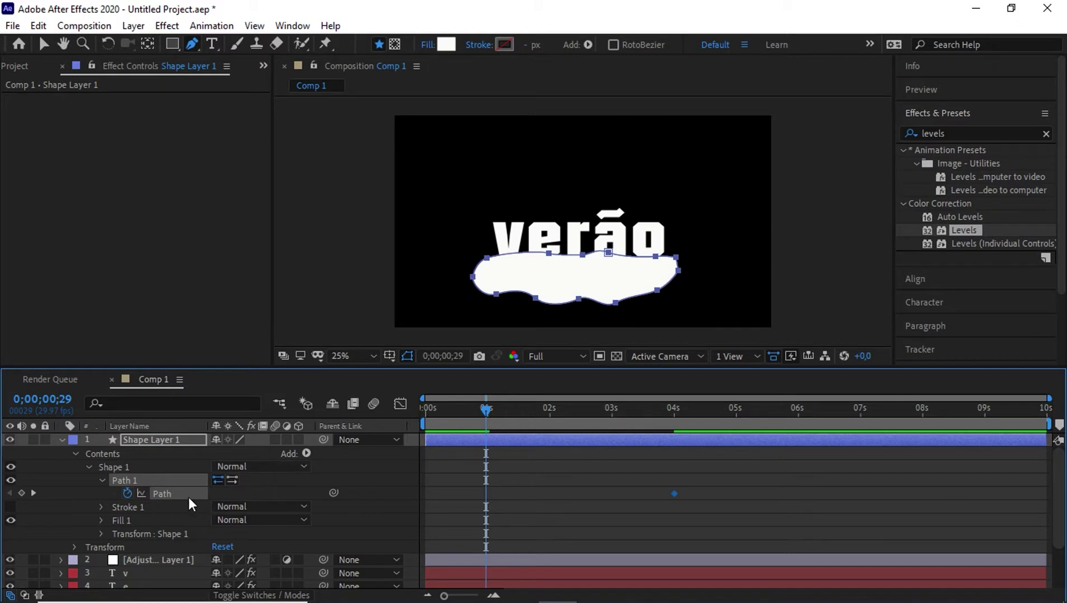
{"action": "left_click", "coordinate": [222, 490]}
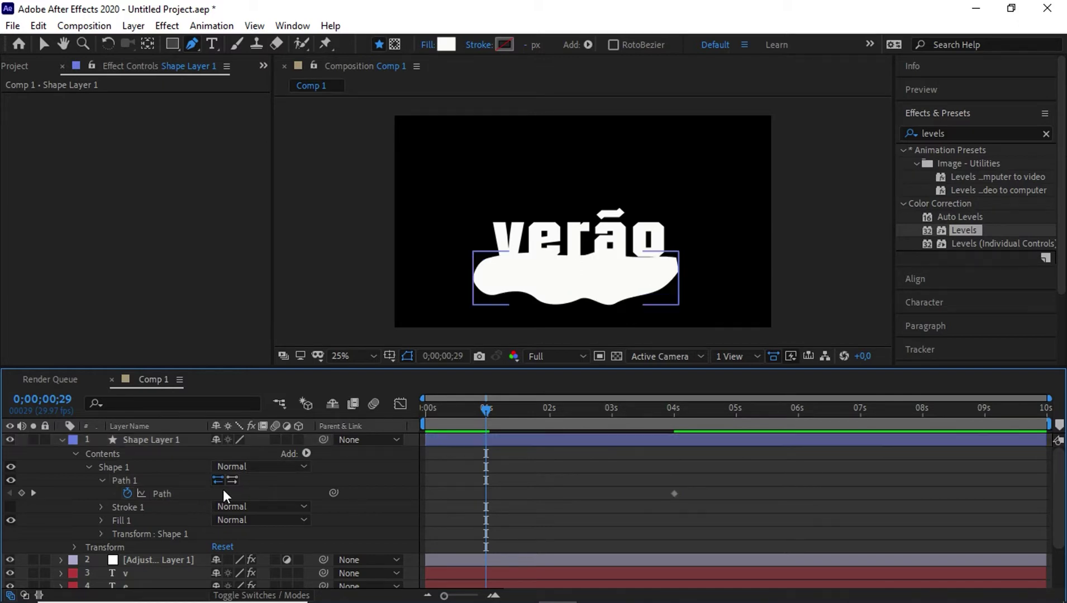
{"action": "left_click", "coordinate": [128, 481]}
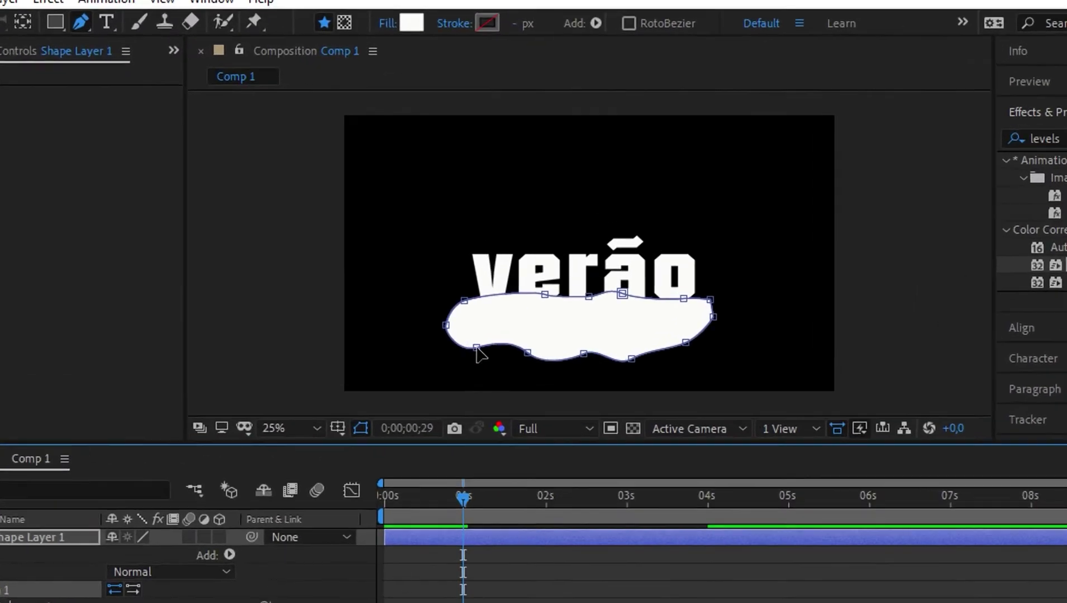
- At 50% zoom, pull the blob's lower and left points up under the letters and smooth the curves
{"action": "left_click_drag", "start_coordinate": [484, 295], "coordinate": [506, 280]}
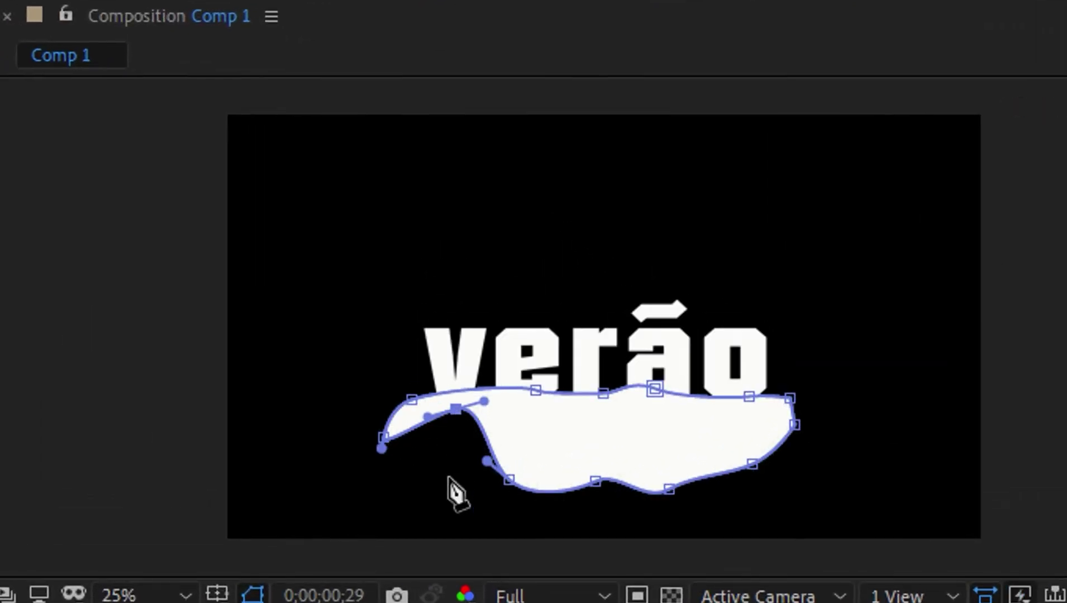
{"action": "key", "text": "period"}
{"action": "left_click_drag", "start_coordinate": [623, 500], "coordinate": [643, 353]}
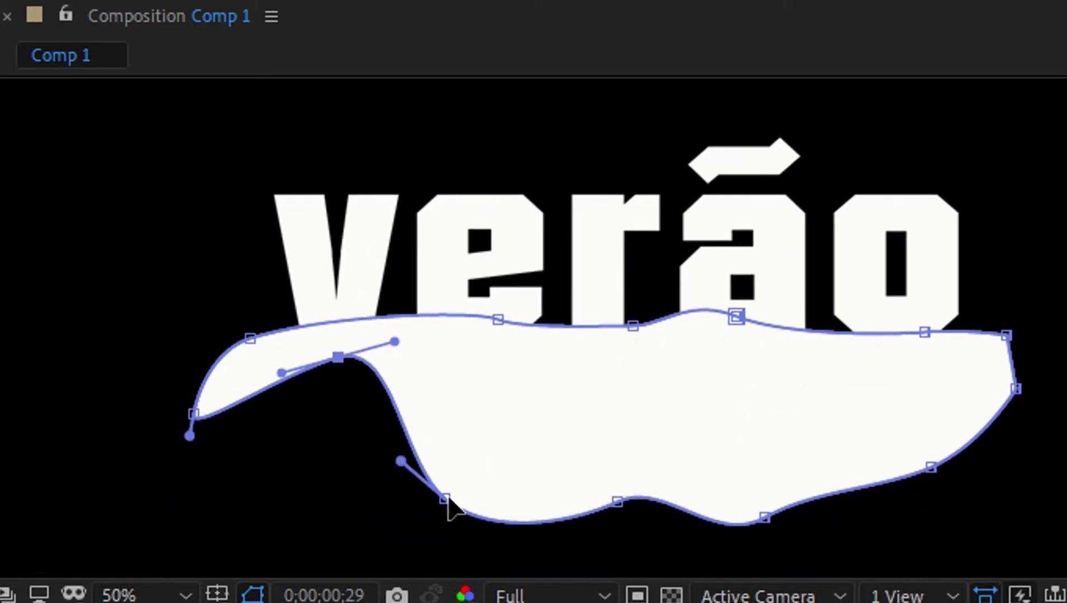
{"action": "left_click_drag", "start_coordinate": [448, 499], "coordinate": [505, 342]}
{"action": "left_click_drag", "start_coordinate": [546, 373], "coordinate": [577, 333]}
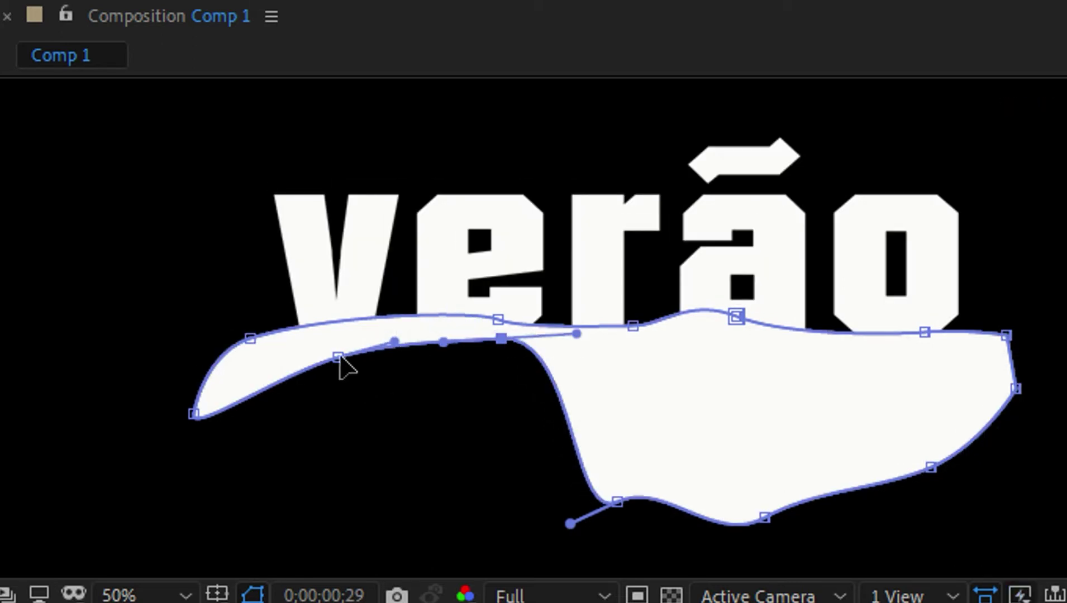
{"action": "left_click_drag", "start_coordinate": [339, 357], "coordinate": [408, 363]}
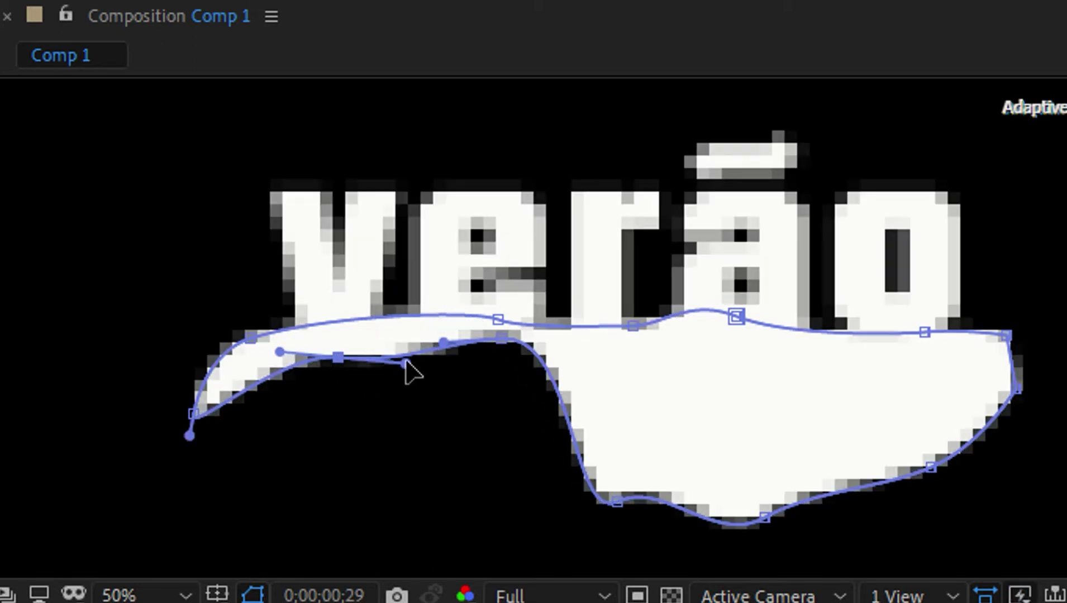
{"action": "left_click_drag", "start_coordinate": [338, 358], "coordinate": [339, 337]}
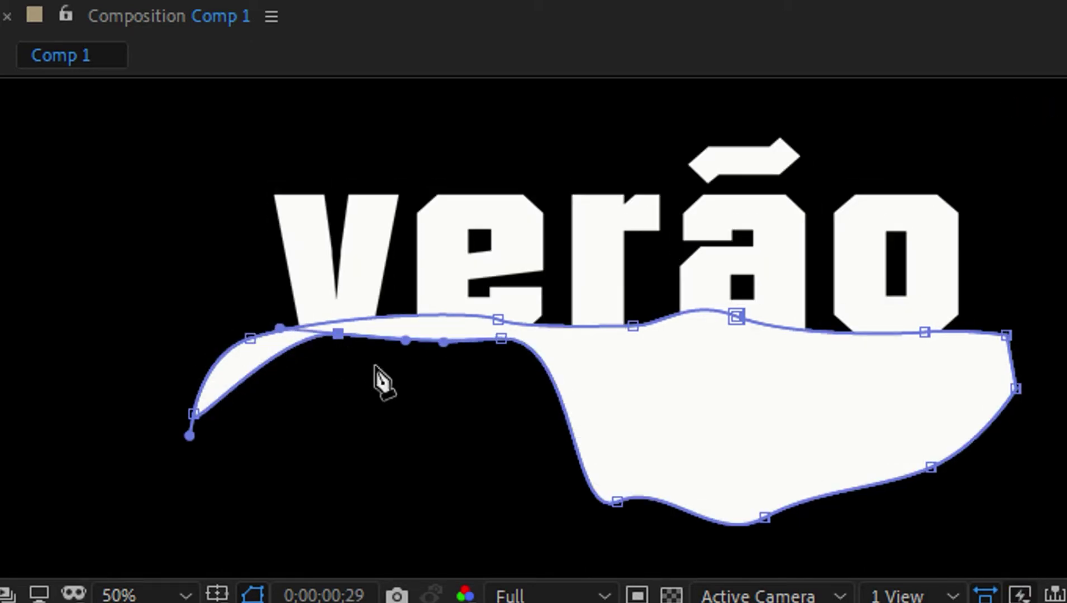
{"action": "left_click", "coordinate": [498, 320]}
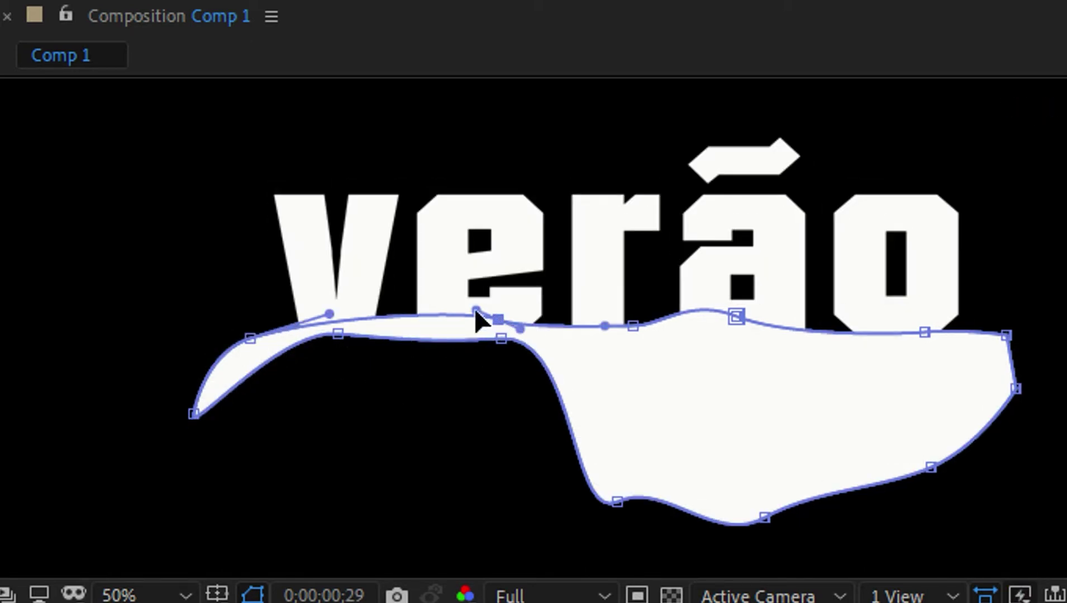
{"action": "left_click_drag", "start_coordinate": [475, 310], "coordinate": [456, 329]}
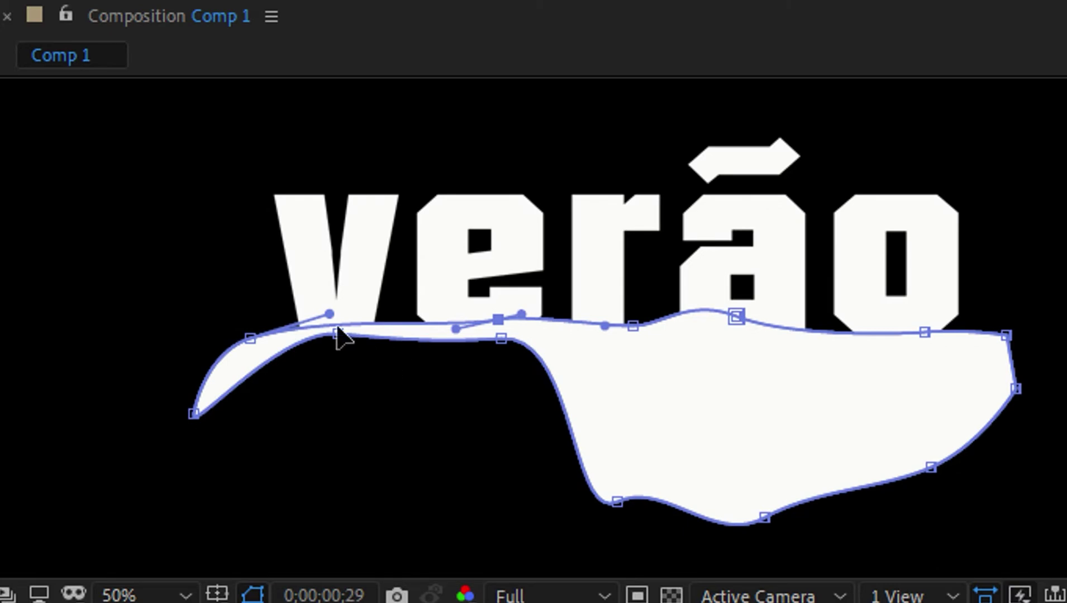
{"action": "left_click_drag", "start_coordinate": [330, 314], "coordinate": [338, 335]}
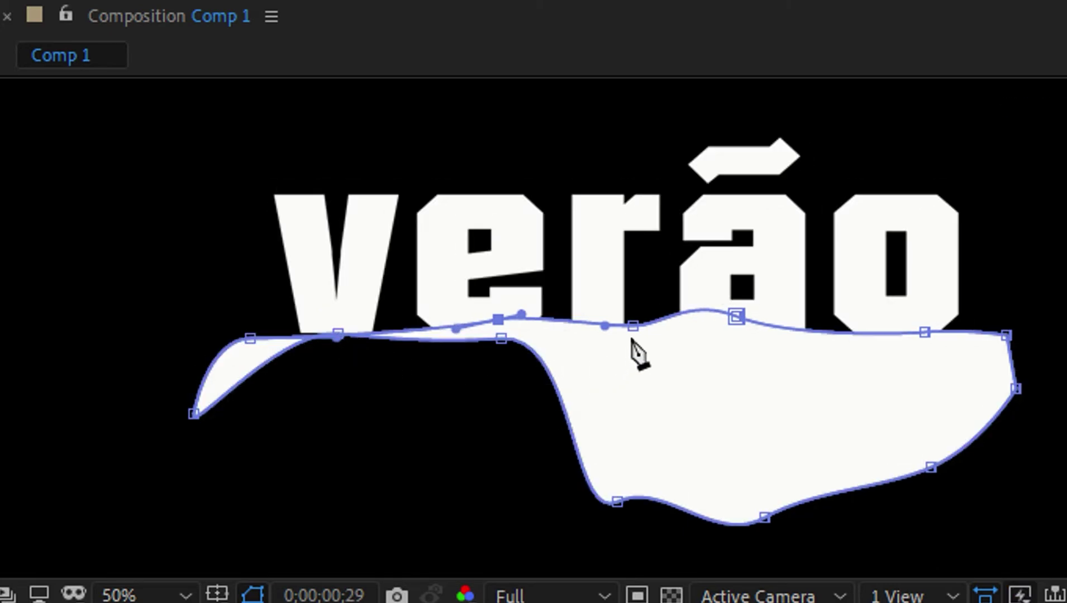
{"action": "left_click_drag", "start_coordinate": [634, 326], "coordinate": [633, 342]}
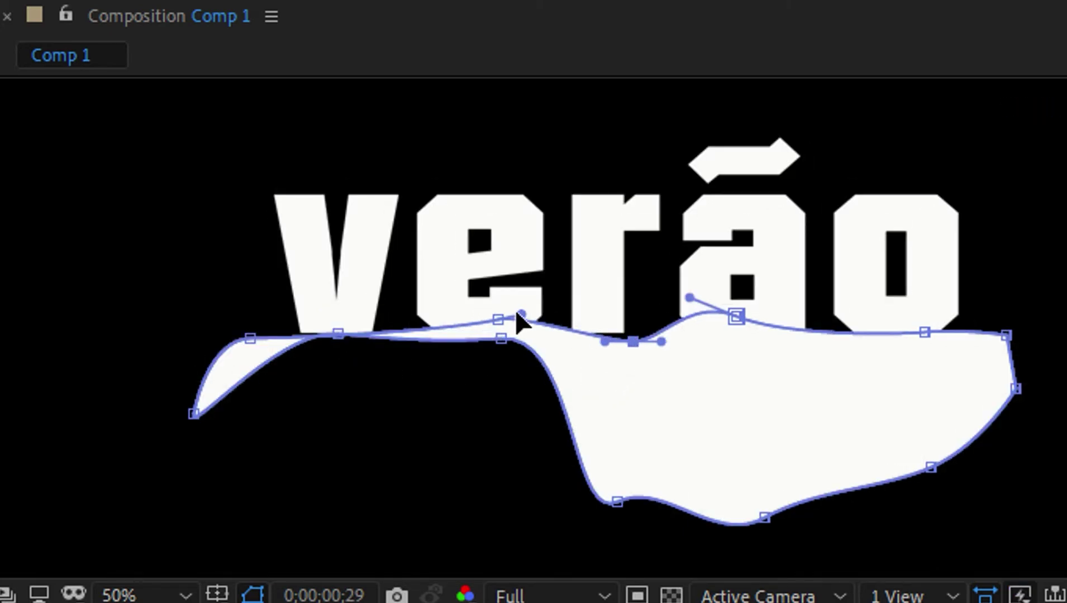
{"action": "left_click_drag", "start_coordinate": [516, 314], "coordinate": [547, 336]}
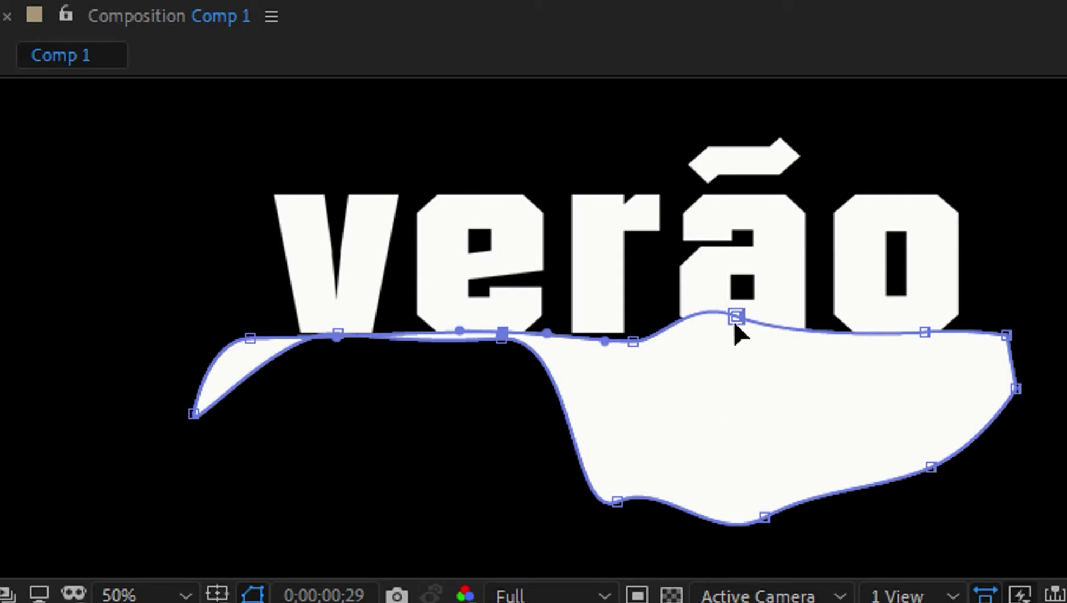
- Lower the top-edge peak and raise the bottom and end points into a thin strip along verão's base
{"action": "left_click", "coordinate": [735, 318]}
{"action": "mouse_move", "coordinate": [738, 320]}
{"action": "left_mouse_down"}
{"action": "mouse_move", "coordinate": [745, 344]}
{"action": "mouse_move", "coordinate": [817, 342]}
{"action": "left_mouse_up"}
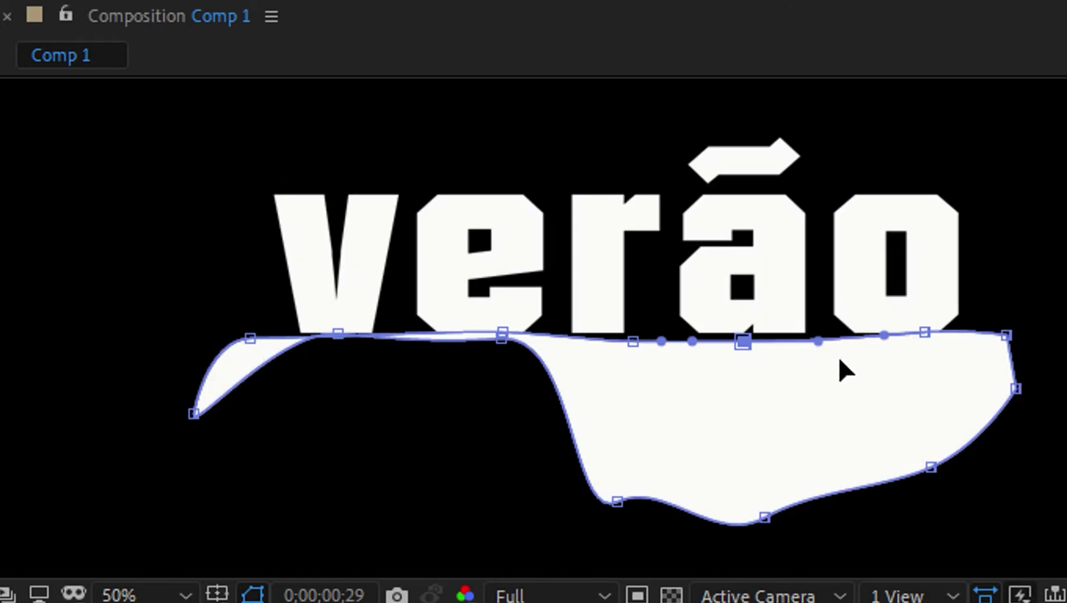
{"action": "left_click_drag", "start_coordinate": [926, 335], "coordinate": [925, 338]}
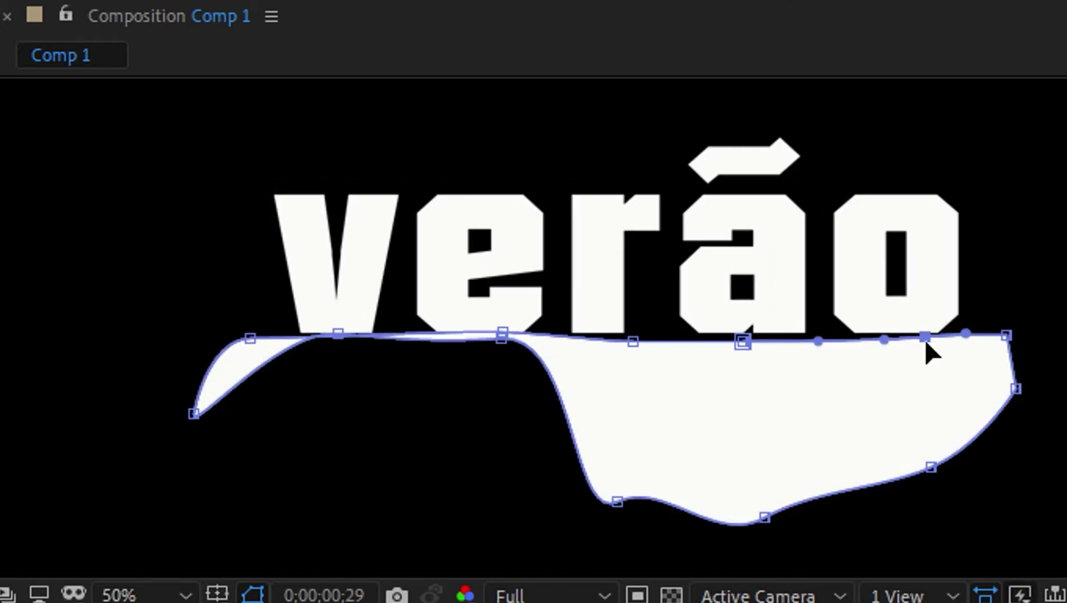
{"action": "left_click_drag", "start_coordinate": [765, 517], "coordinate": [753, 353]}
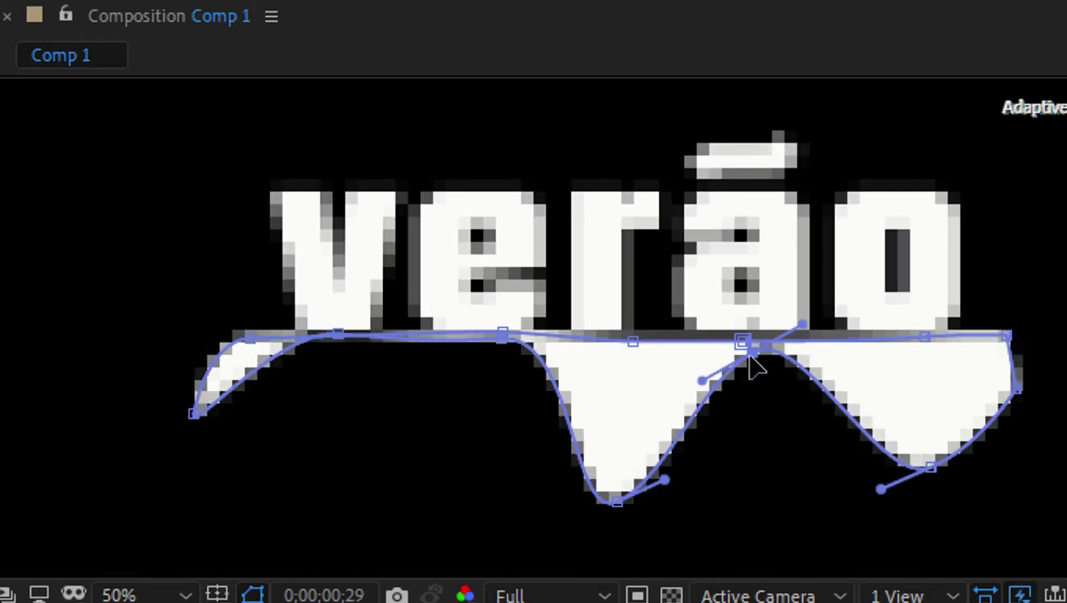
{"action": "left_click_drag", "start_coordinate": [617, 501], "coordinate": [620, 355]}
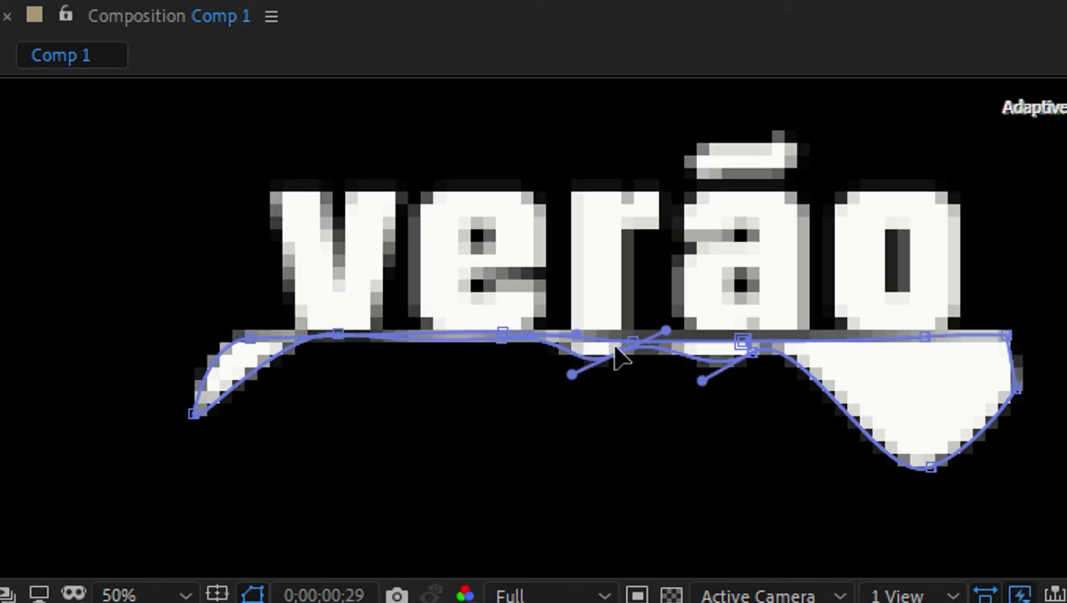
{"action": "left_click_drag", "start_coordinate": [666, 328], "coordinate": [694, 347]}
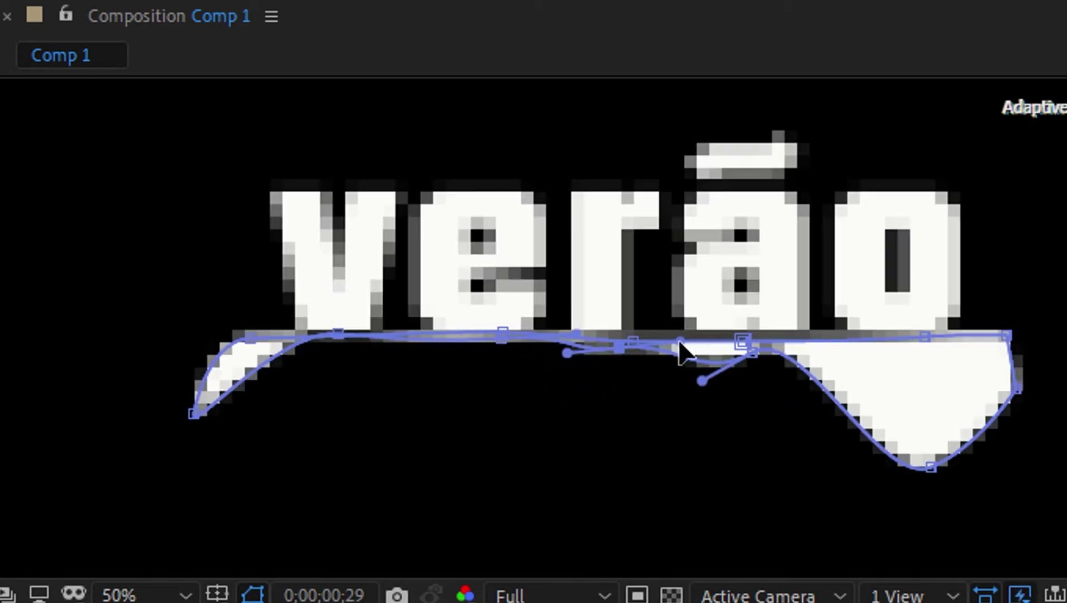
{"action": "left_click_drag", "start_coordinate": [619, 347], "coordinate": [626, 346]}
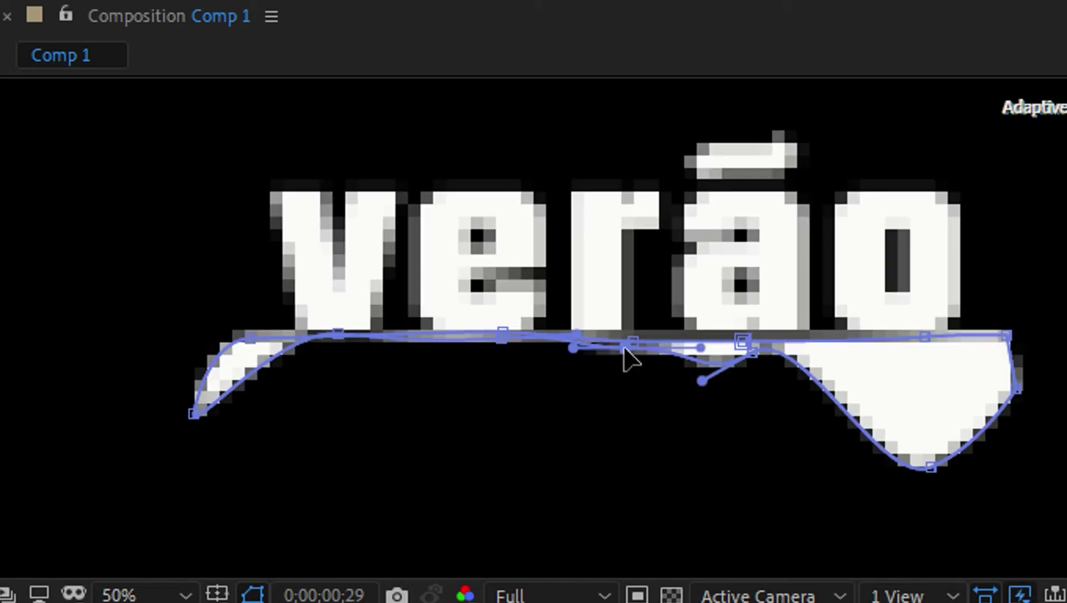
{"action": "left_click_drag", "start_coordinate": [702, 381], "coordinate": [684, 357]}
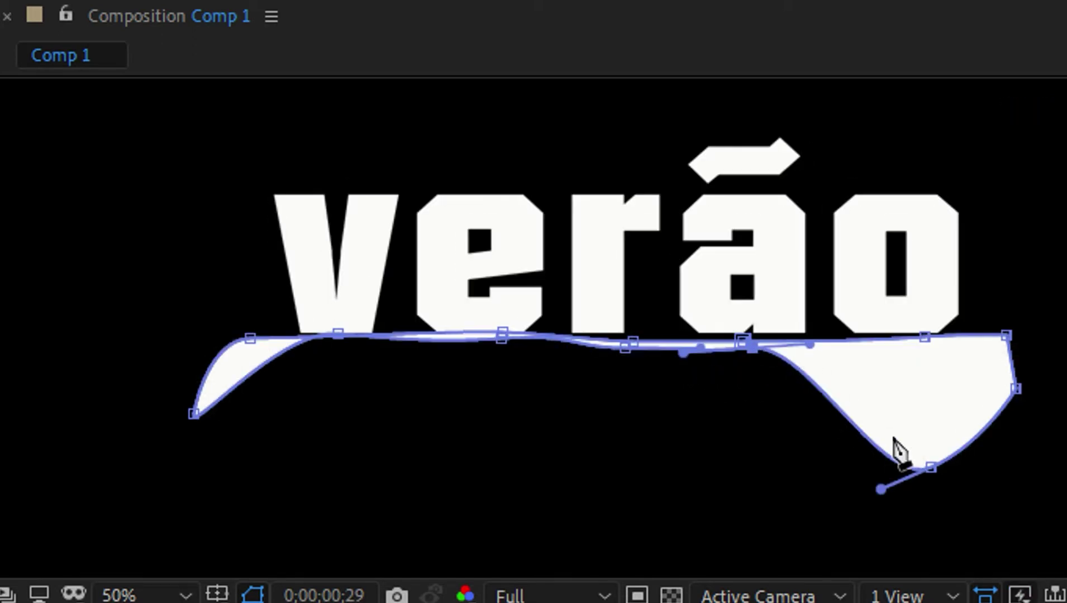
{"action": "mouse_move", "coordinate": [934, 470]}
{"action": "left_mouse_down"}
{"action": "mouse_move", "coordinate": [916, 366]}
{"action": "mouse_move", "coordinate": [847, 354]}
{"action": "left_mouse_up"}
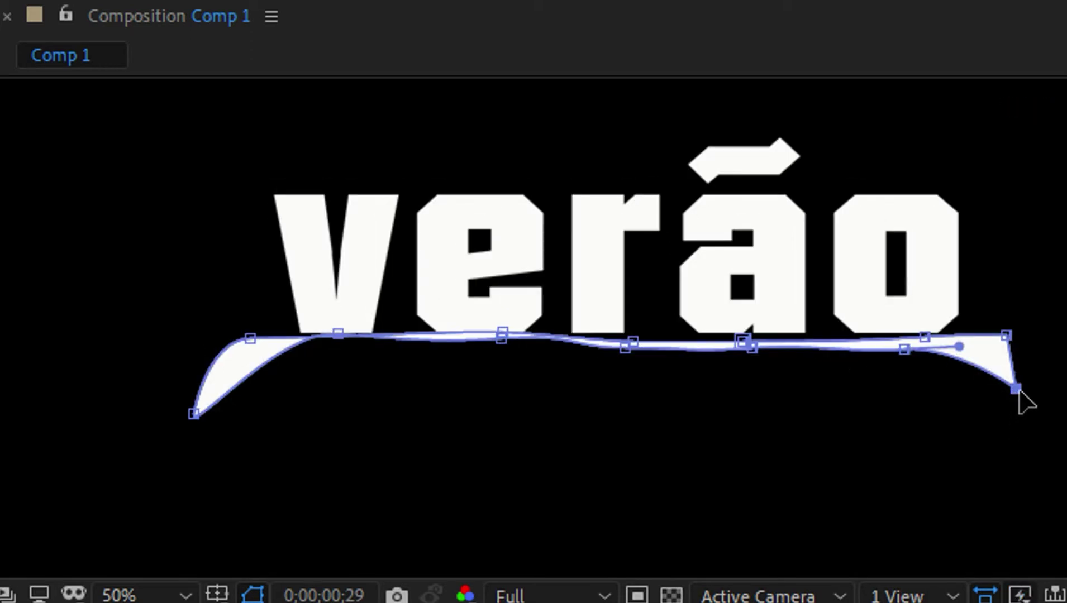
{"action": "mouse_move", "coordinate": [1016, 390]}
{"action": "left_mouse_down"}
{"action": "mouse_move", "coordinate": [985, 360]}
{"action": "mouse_move", "coordinate": [993, 373]}
{"action": "left_mouse_up"}
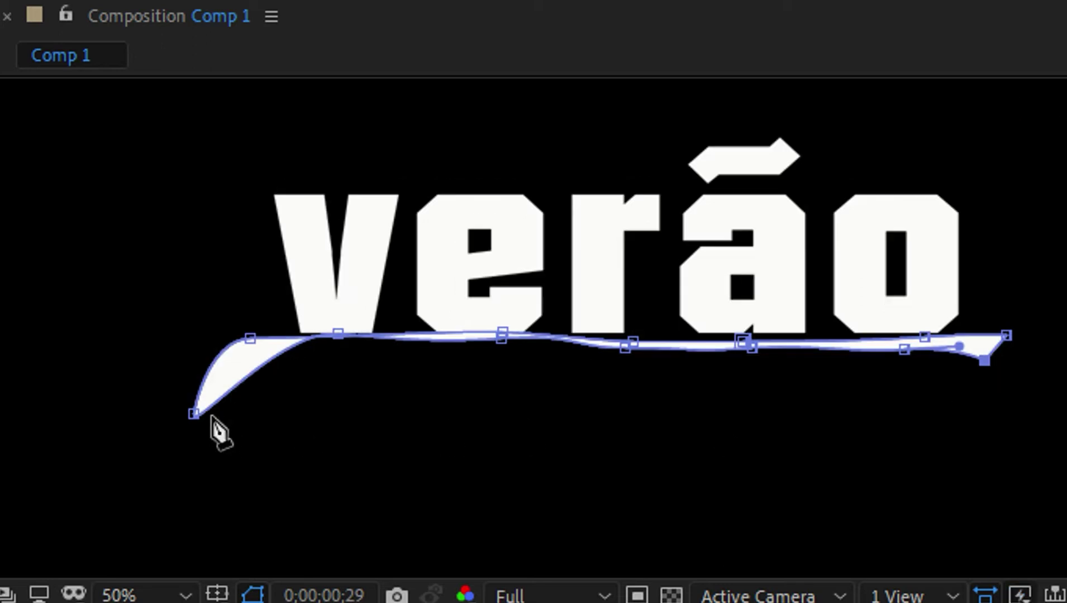
{"action": "mouse_move", "coordinate": [196, 416]}
{"action": "left_mouse_down"}
{"action": "mouse_move", "coordinate": [254, 363]}
{"action": "mouse_move", "coordinate": [257, 319]}
{"action": "mouse_move", "coordinate": [263, 359]}
{"action": "mouse_move", "coordinate": [263, 346]}
{"action": "left_mouse_up"}
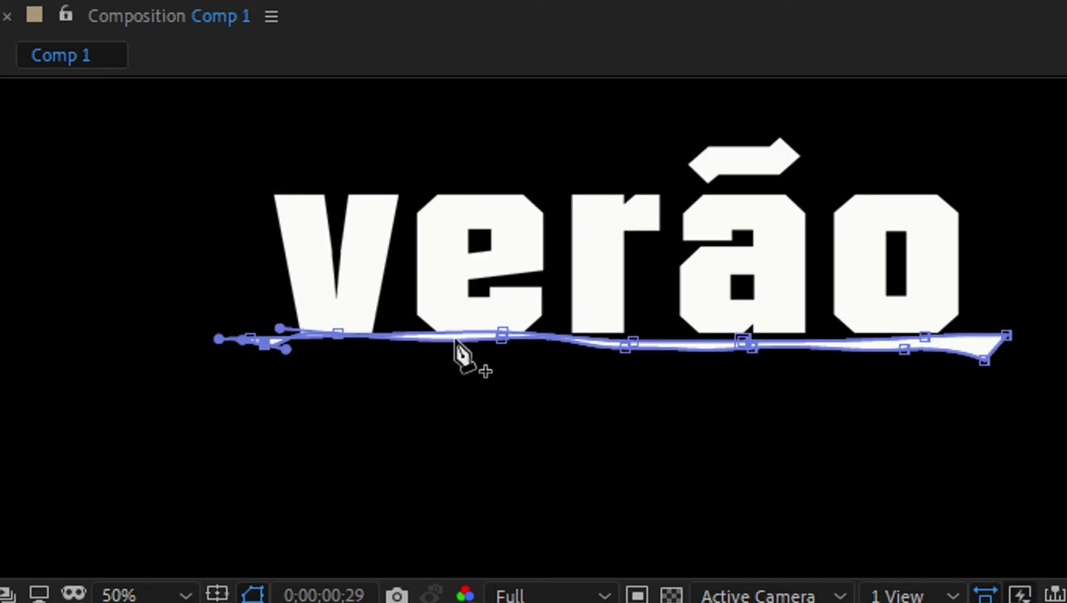
- Add a vertex, then Free Transform the strip narrower from both ends to match the letters
{"action": "left_click", "coordinate": [453, 340]}
{"action": "key", "text": "ctrl+t"}
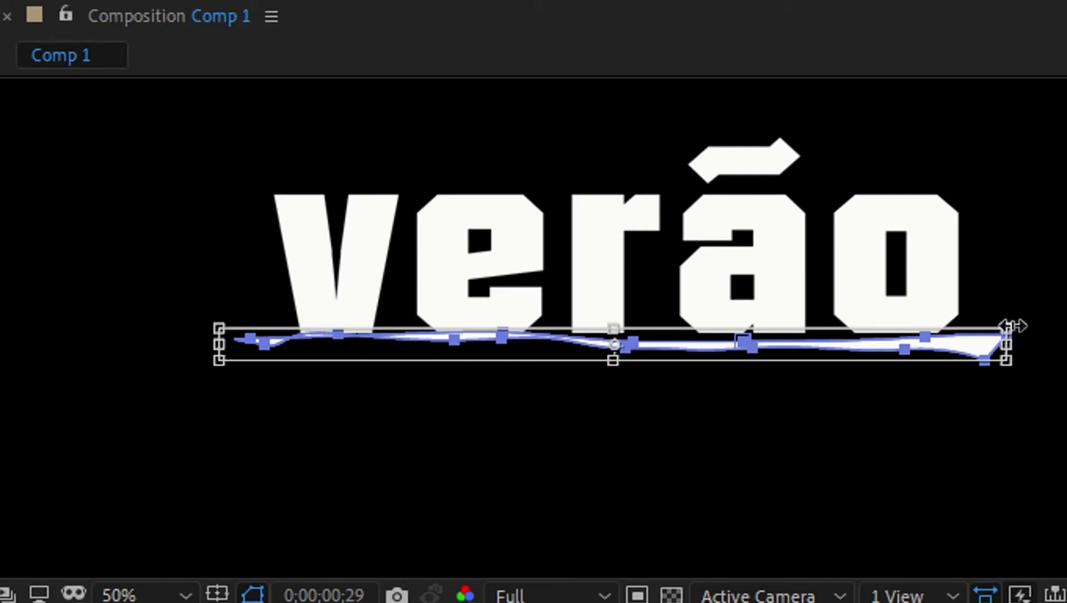
{"action": "left_click_drag", "start_coordinate": [1006, 344], "coordinate": [964, 353]}
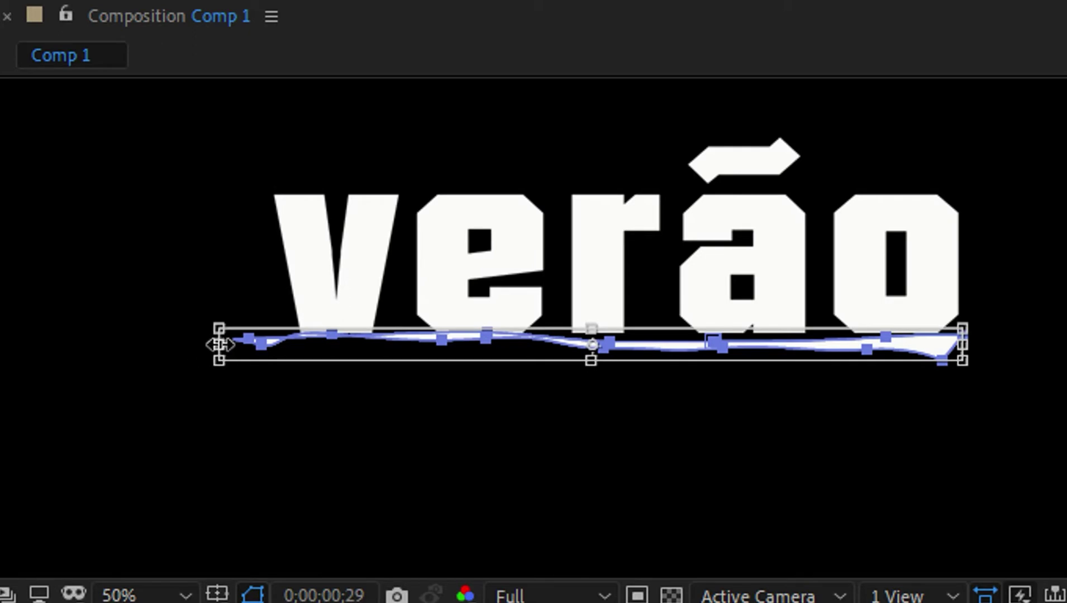
{"action": "left_click_drag", "start_coordinate": [219, 345], "coordinate": [293, 351]}
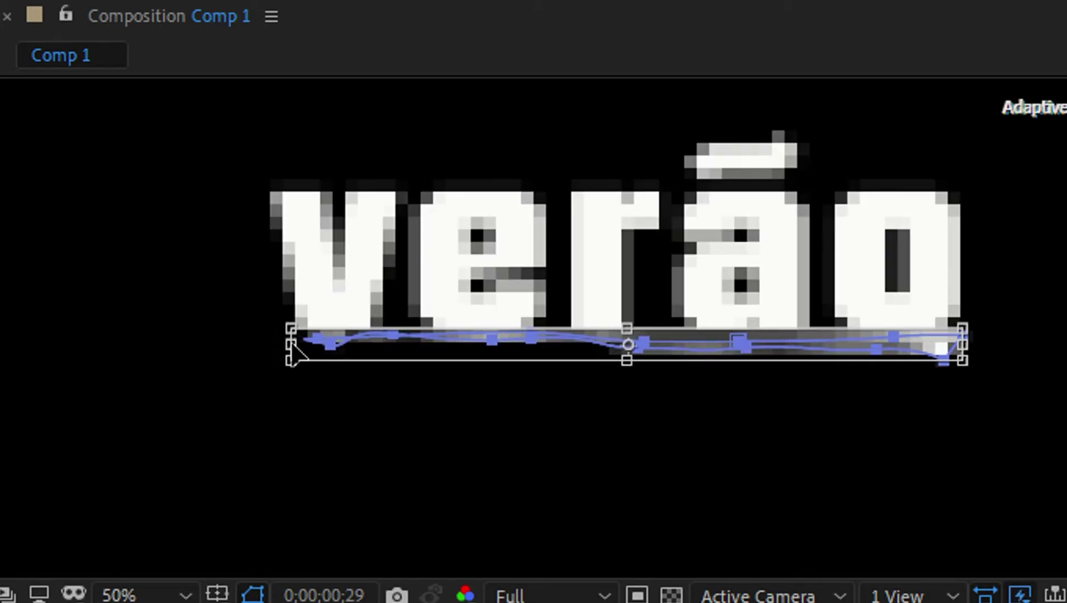
{"action": "key", "text": "space"}
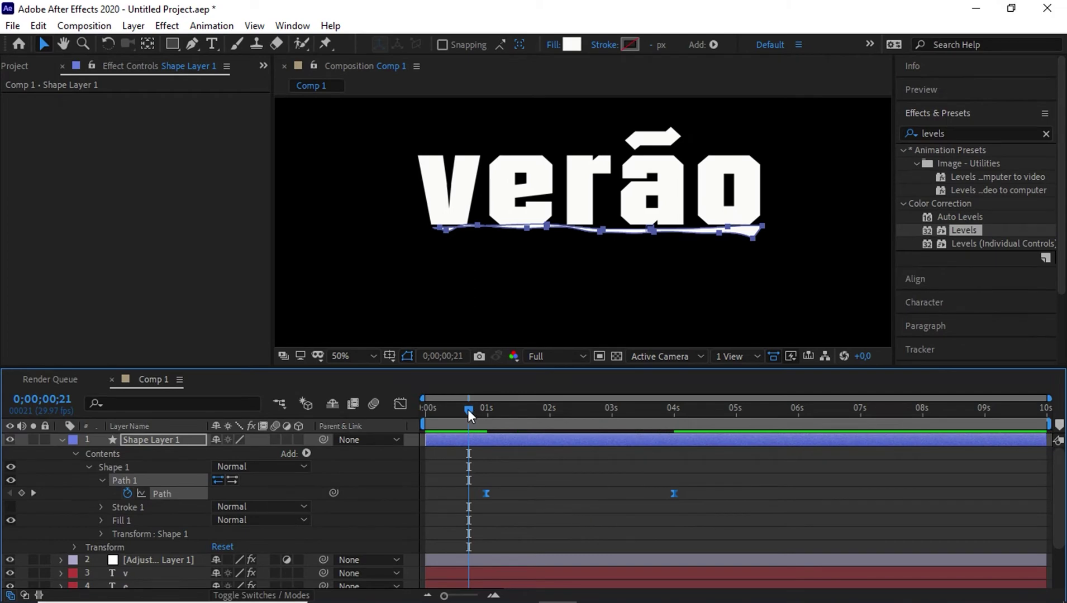
- Scrub to 4s and back to 0 to check the morph, collapse Shape Layer 1 and start renaming it
{"action": "mouse_move", "coordinate": [468, 412]}
{"action": "left_mouse_down"}
{"action": "mouse_move", "coordinate": [631, 437]}
{"action": "mouse_move", "coordinate": [669, 432]}
{"action": "left_mouse_up"}
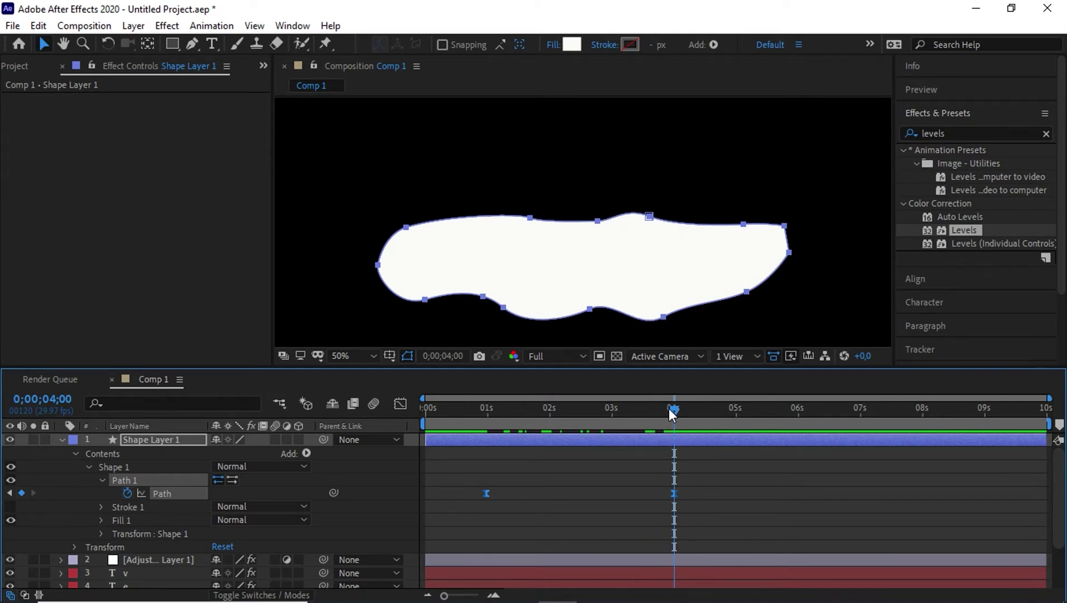
{"action": "mouse_move", "coordinate": [673, 409]}
{"action": "left_mouse_down"}
{"action": "mouse_move", "coordinate": [471, 474]}
{"action": "mouse_move", "coordinate": [405, 483]}
{"action": "left_mouse_up"}
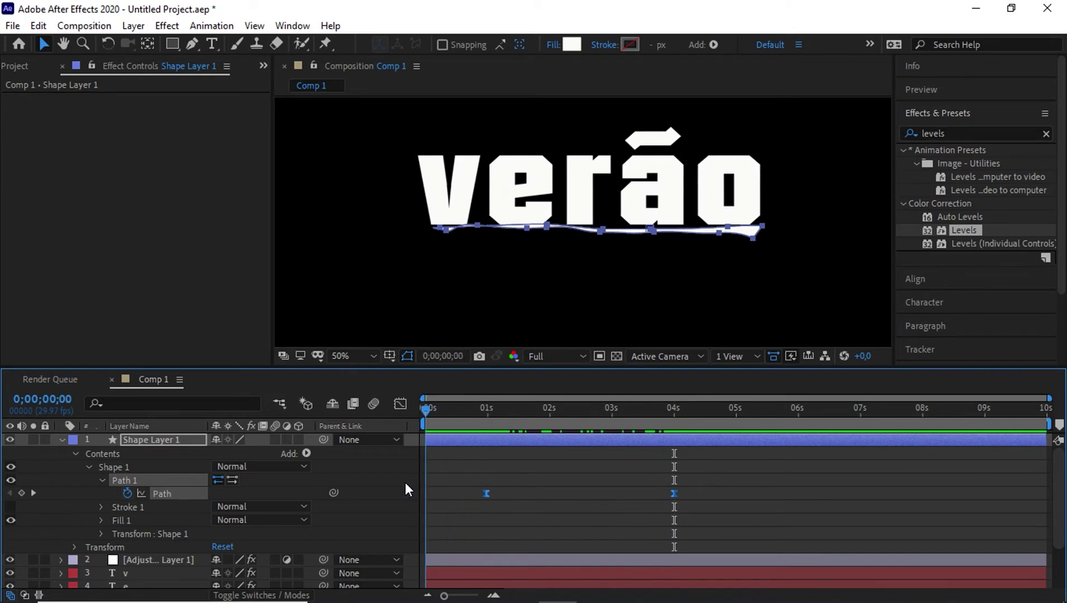
{"action": "left_click", "coordinate": [61, 439]}
{"action": "left_click", "coordinate": [157, 441]}
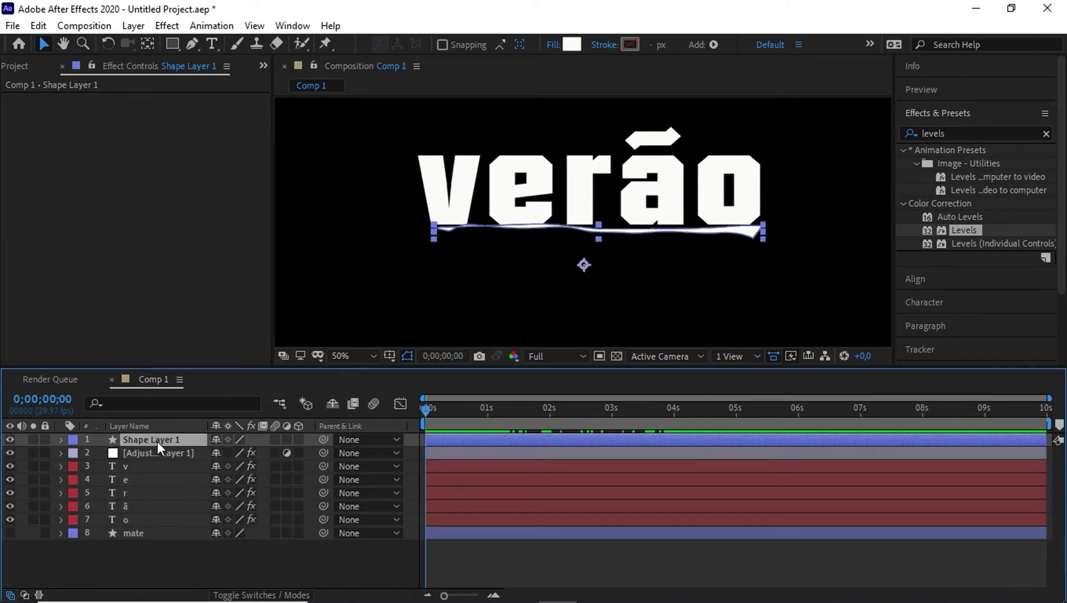
{"action": "key", "text": "Return"}
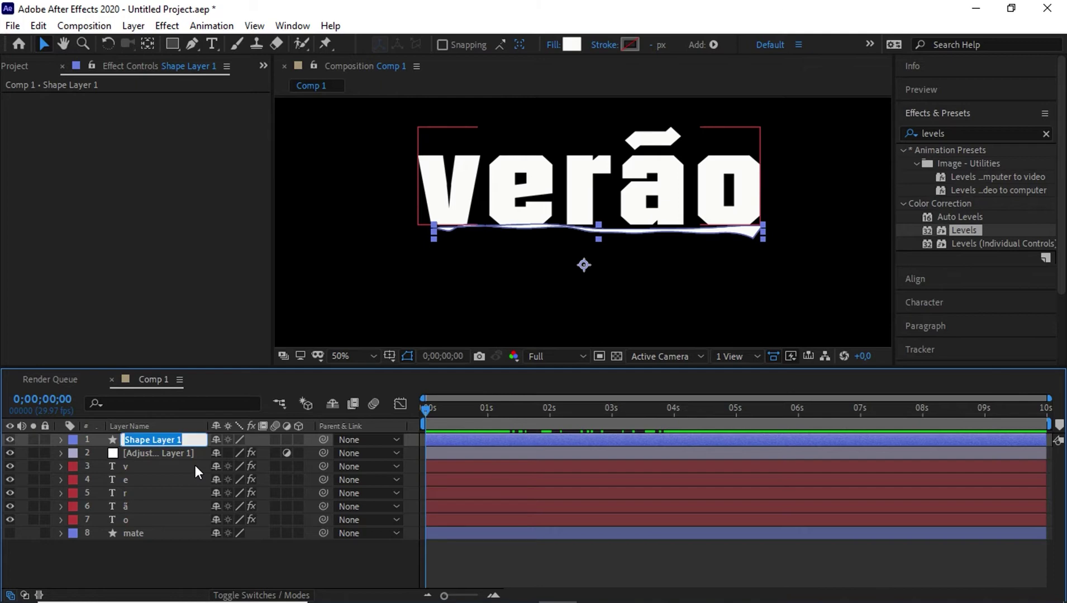
- Rename Shape Layer 1 to 'derretido' and move it beneath Adjustment Layer 1
{"action": "type", "text": "derret"}
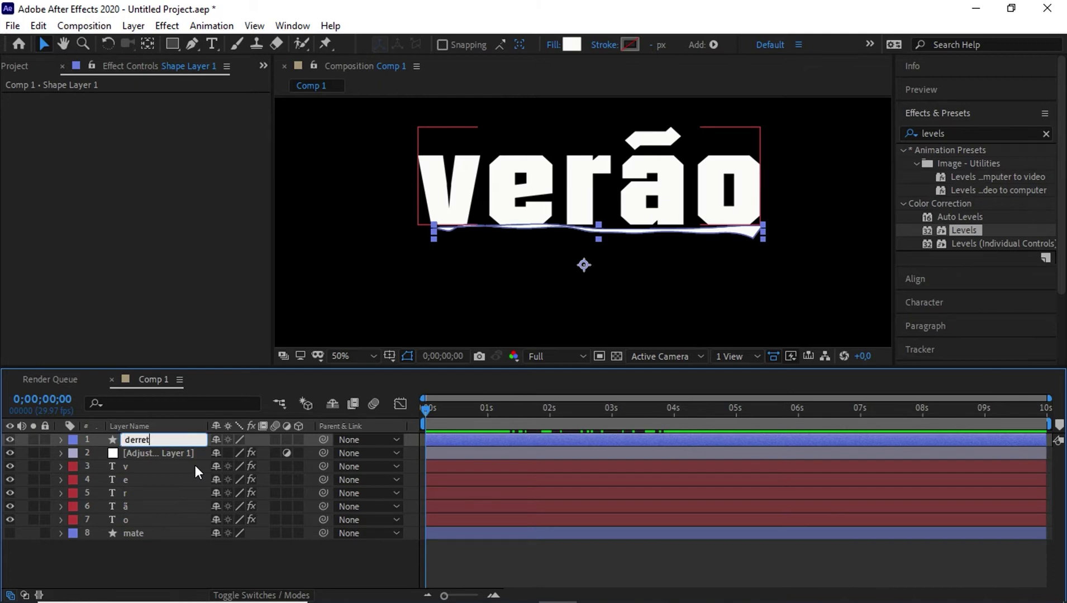
{"action": "type", "text": "ido"}
{"action": "key", "text": "Return"}
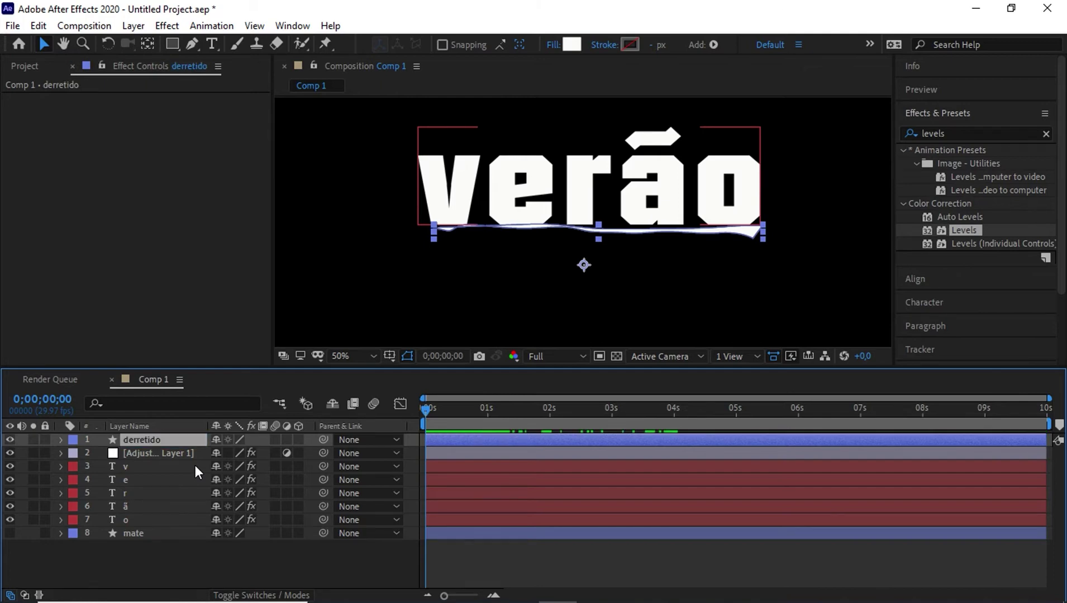
{"action": "left_click_drag", "start_coordinate": [147, 441], "coordinate": [147, 460]}
{"action": "left_click", "coordinate": [161, 441]}
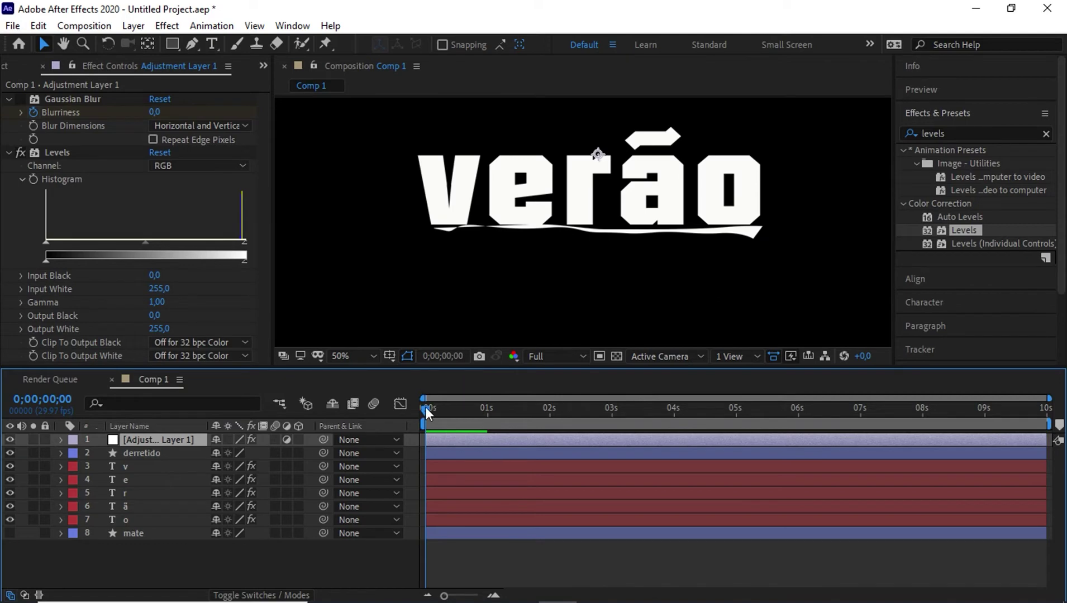
{"action": "mouse_move", "coordinate": [425, 408]}
{"action": "left_mouse_down"}
{"action": "mouse_move", "coordinate": [604, 410]}
{"action": "mouse_move", "coordinate": [486, 414]}
{"action": "left_mouse_up"}
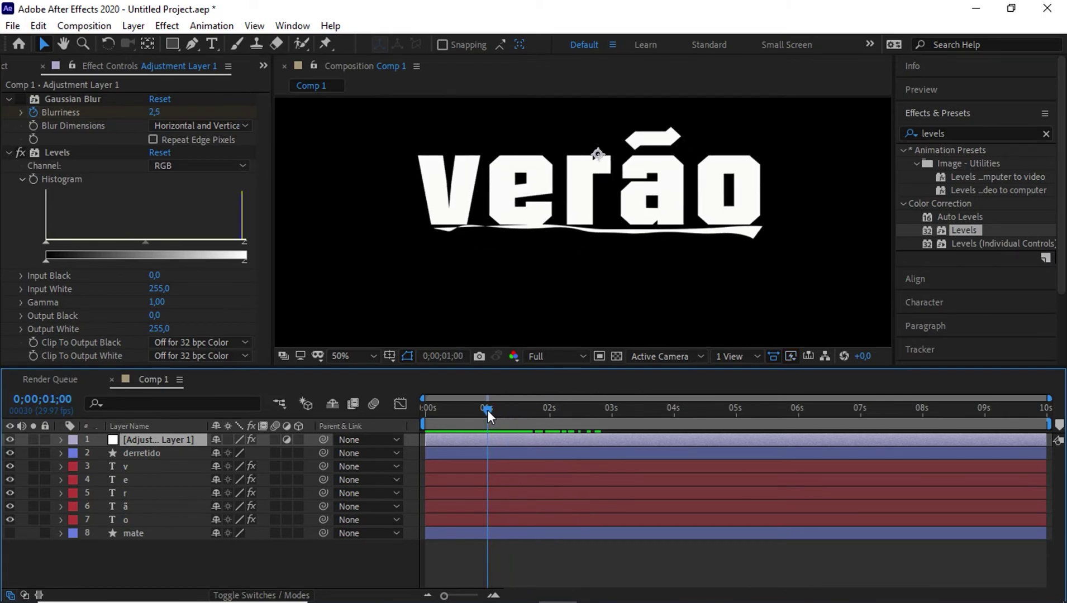
{"action": "mouse_move", "coordinate": [487, 410]}
{"action": "left_mouse_down"}
{"action": "mouse_move", "coordinate": [531, 408]}
{"action": "mouse_move", "coordinate": [487, 406]}
{"action": "left_mouse_up"}
{"action": "left_click", "coordinate": [493, 407]}
{"action": "left_click_drag", "start_coordinate": [492, 415], "coordinate": [495, 415]}
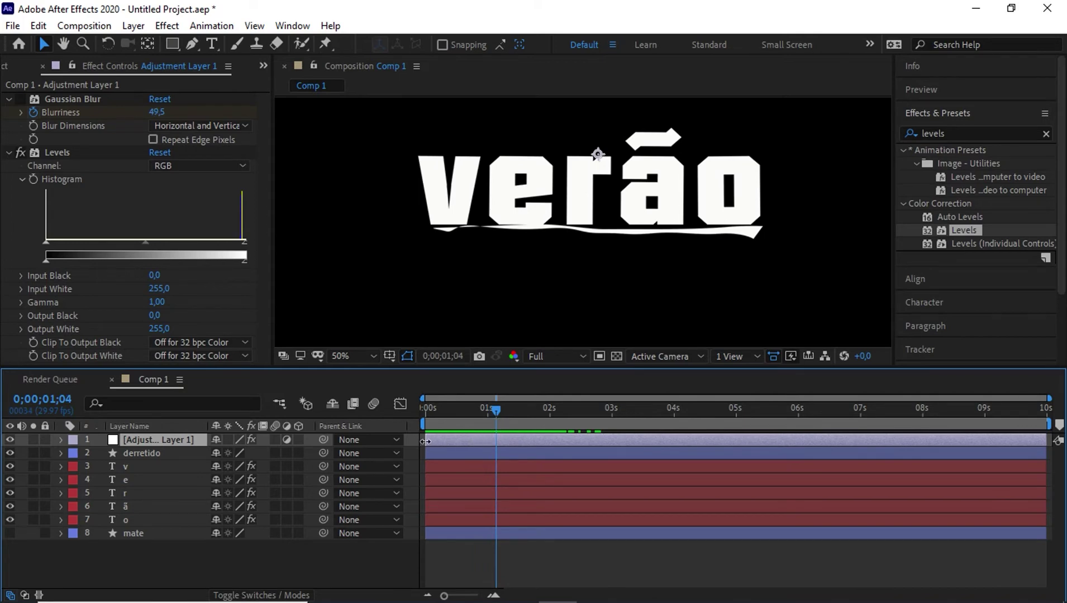
{"action": "left_click_drag", "start_coordinate": [425, 442], "coordinate": [442, 441]}
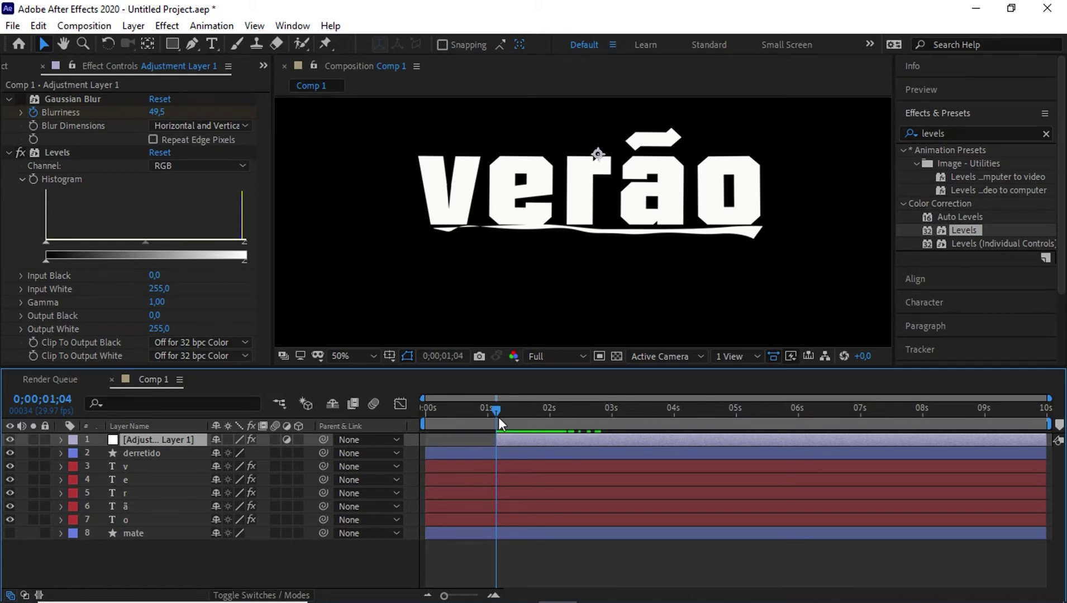
{"action": "left_click_drag", "start_coordinate": [496, 413], "coordinate": [466, 419]}
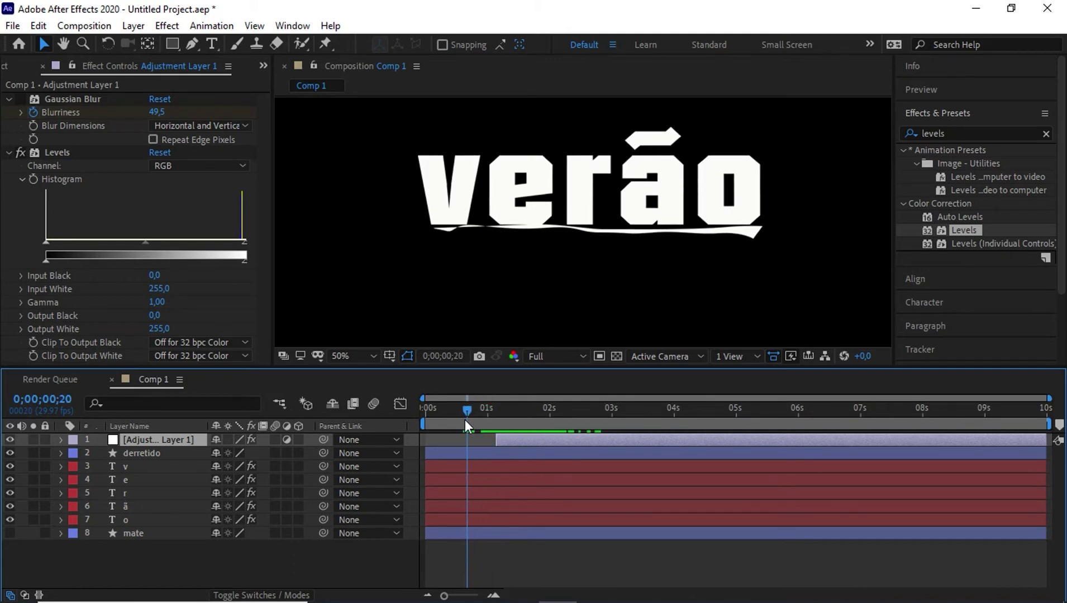
{"action": "key", "text": "ctrl+z"}
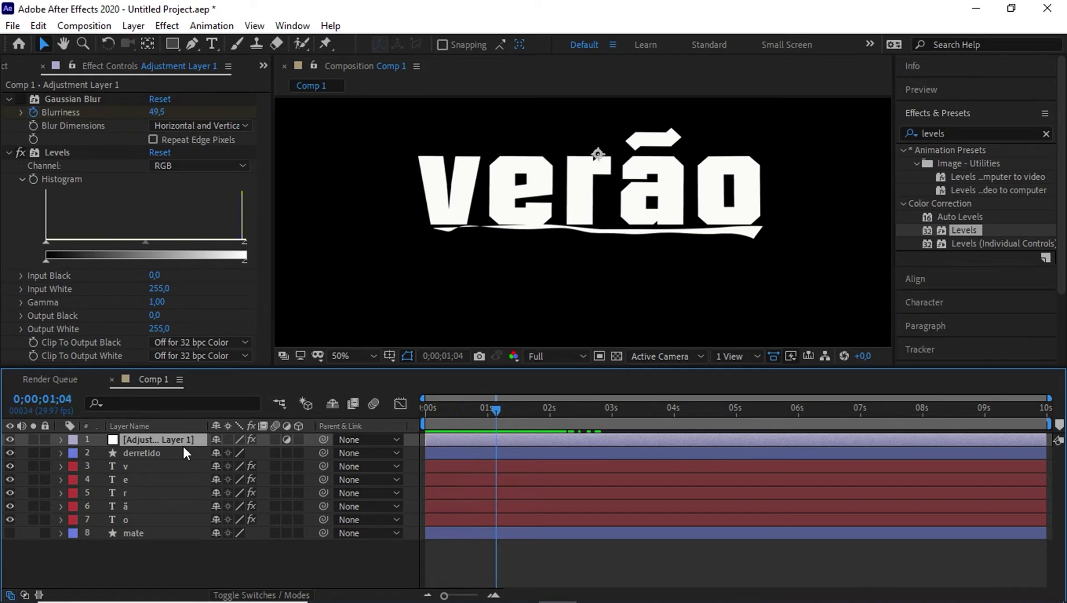
- Trim the derretido layer's in-point to start at about 0;00;01;04
{"action": "left_click", "coordinate": [163, 453]}
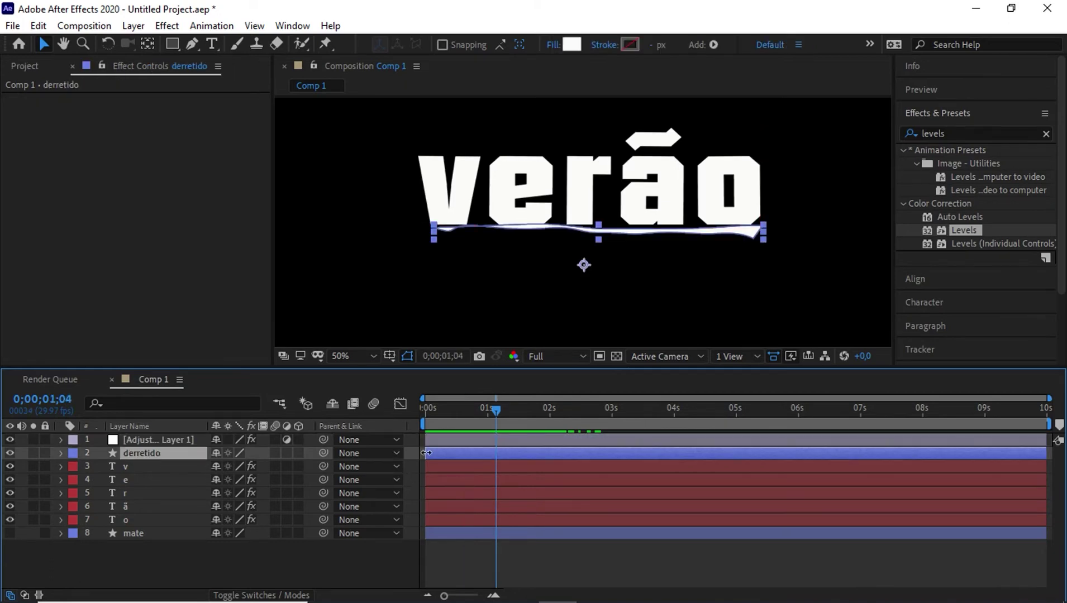
{"action": "left_click_drag", "start_coordinate": [447, 453], "coordinate": [496, 454]}
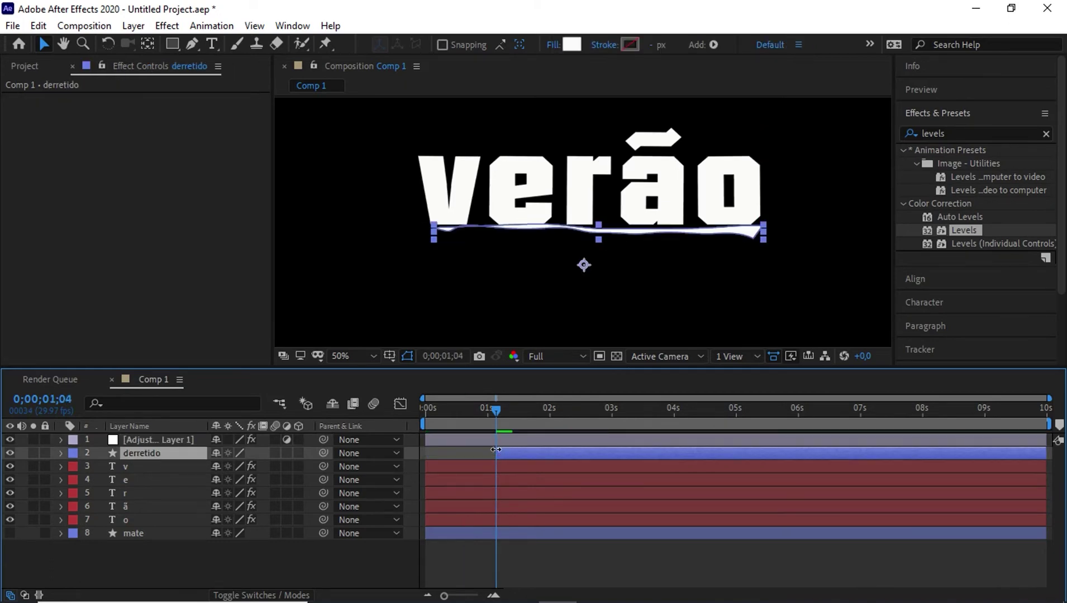
{"action": "left_click_drag", "start_coordinate": [498, 404], "coordinate": [432, 408]}
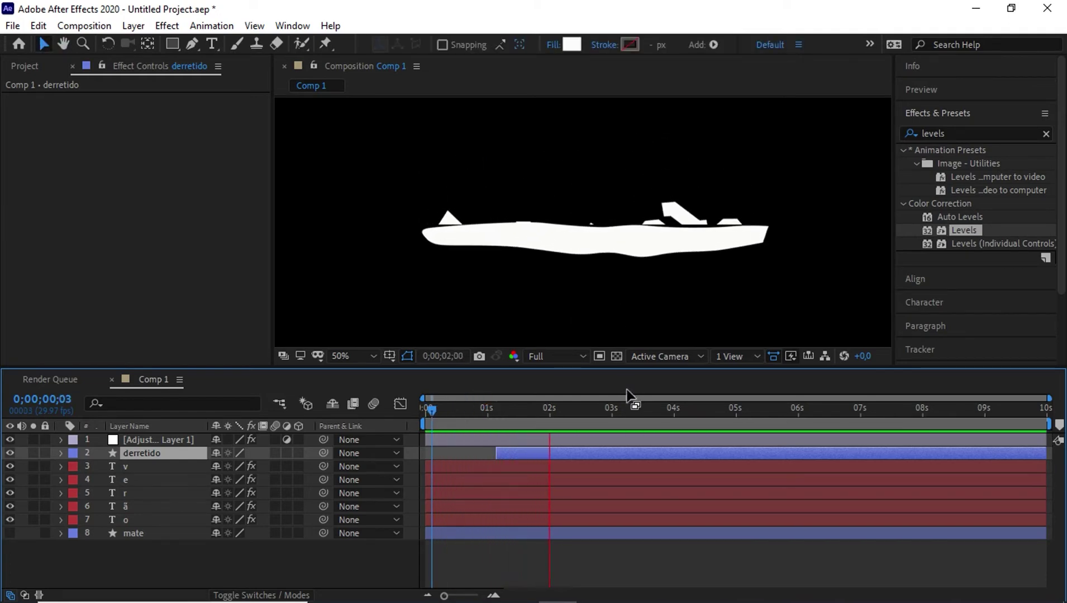
{"action": "key", "text": "space"}
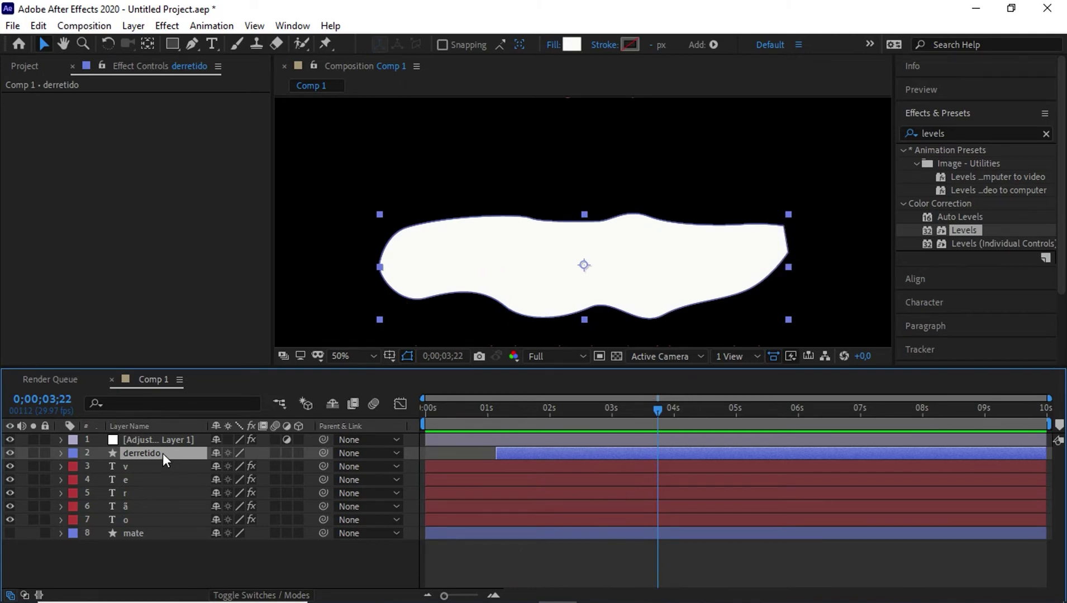
- With the Pen tool, pull handles from the blob's top-right vertex, adding a Path keyframe at 0;00;03;22
{"action": "left_click", "coordinate": [61, 453]}
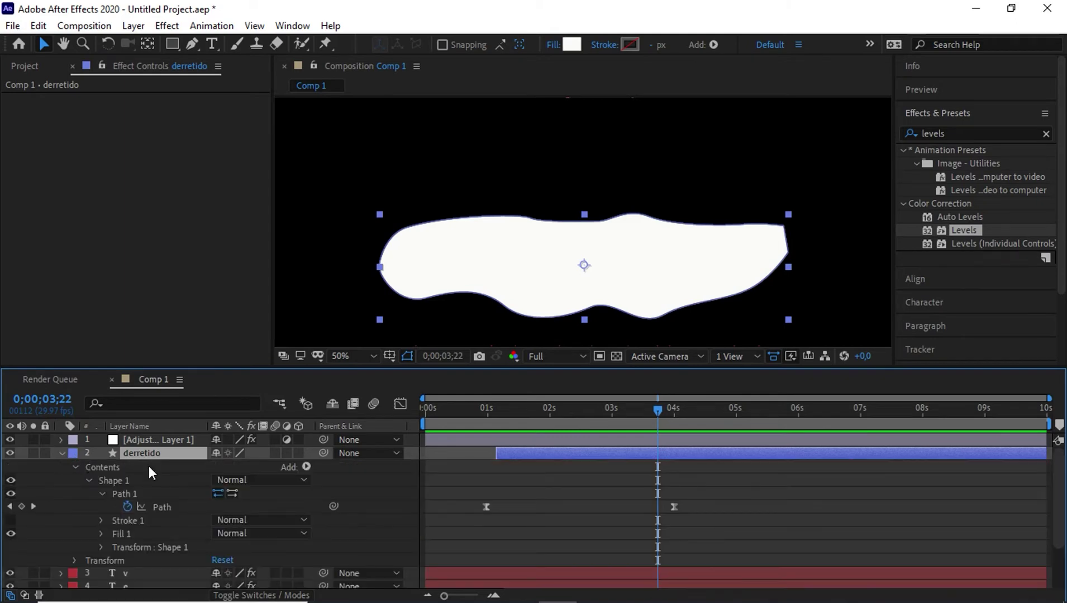
{"action": "left_click", "coordinate": [142, 495]}
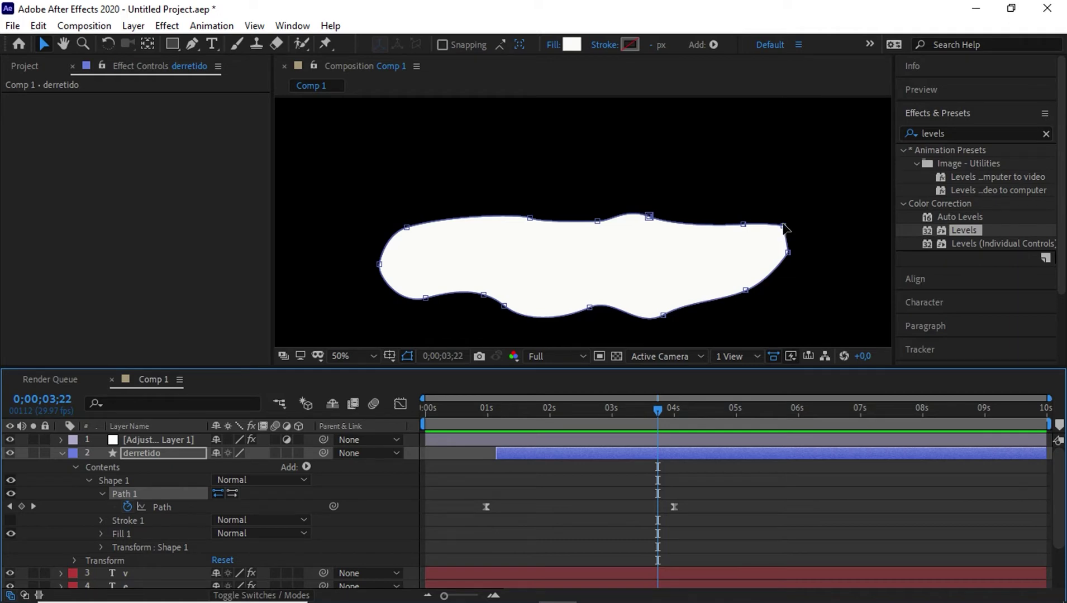
{"action": "left_click", "coordinate": [190, 44]}
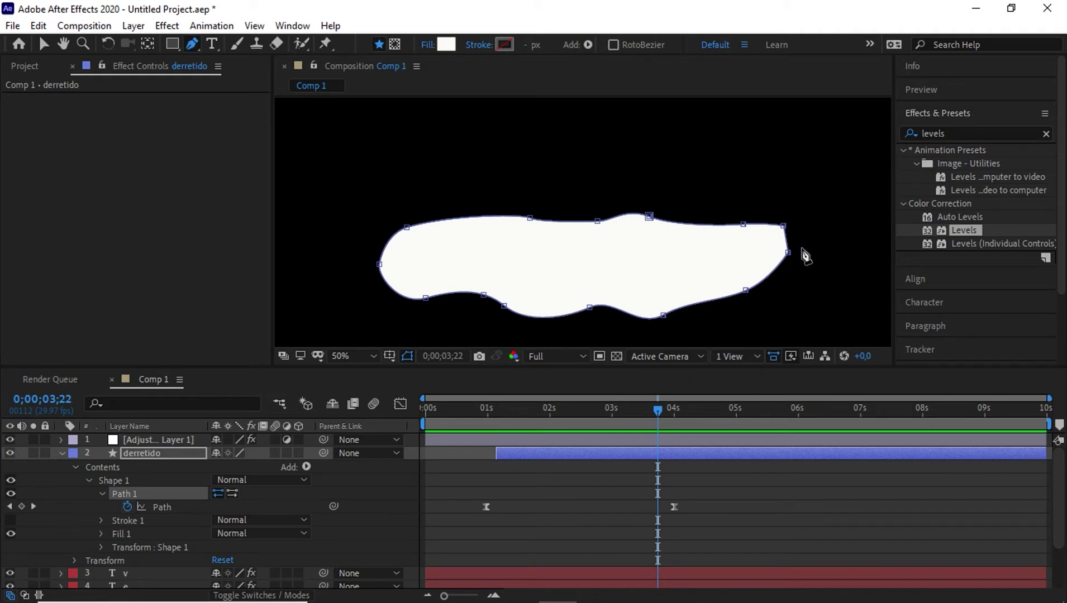
{"action": "left_click_drag", "start_coordinate": [784, 228], "coordinate": [791, 230]}
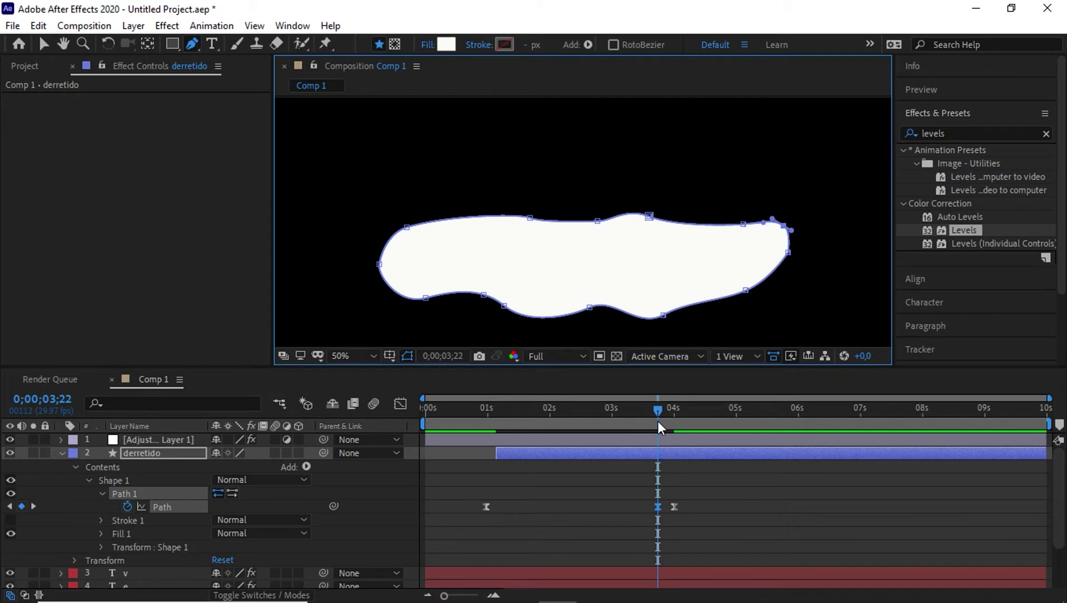
{"action": "left_click_drag", "start_coordinate": [657, 507], "coordinate": [673, 510]}
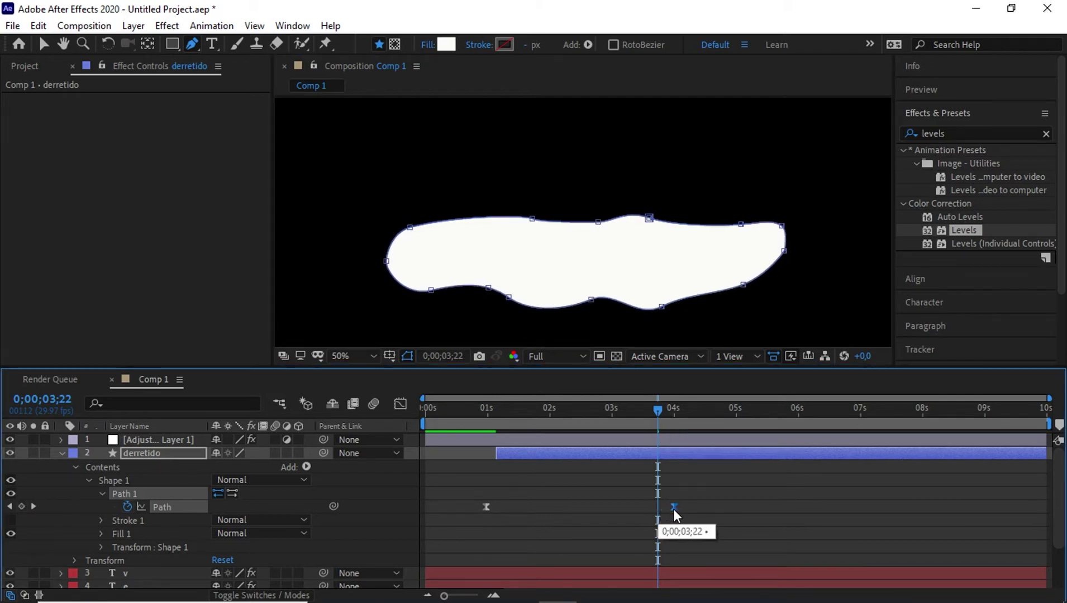
{"action": "mouse_move", "coordinate": [658, 409]}
{"action": "left_mouse_down"}
{"action": "mouse_move", "coordinate": [612, 429]}
{"action": "mouse_move", "coordinate": [509, 437]}
{"action": "left_mouse_up"}
{"action": "mouse_move", "coordinate": [469, 439]}
{"action": "left_mouse_down"}
{"action": "mouse_move", "coordinate": [634, 446]}
{"action": "mouse_move", "coordinate": [608, 453]}
{"action": "mouse_move", "coordinate": [644, 490]}
{"action": "left_mouse_up"}
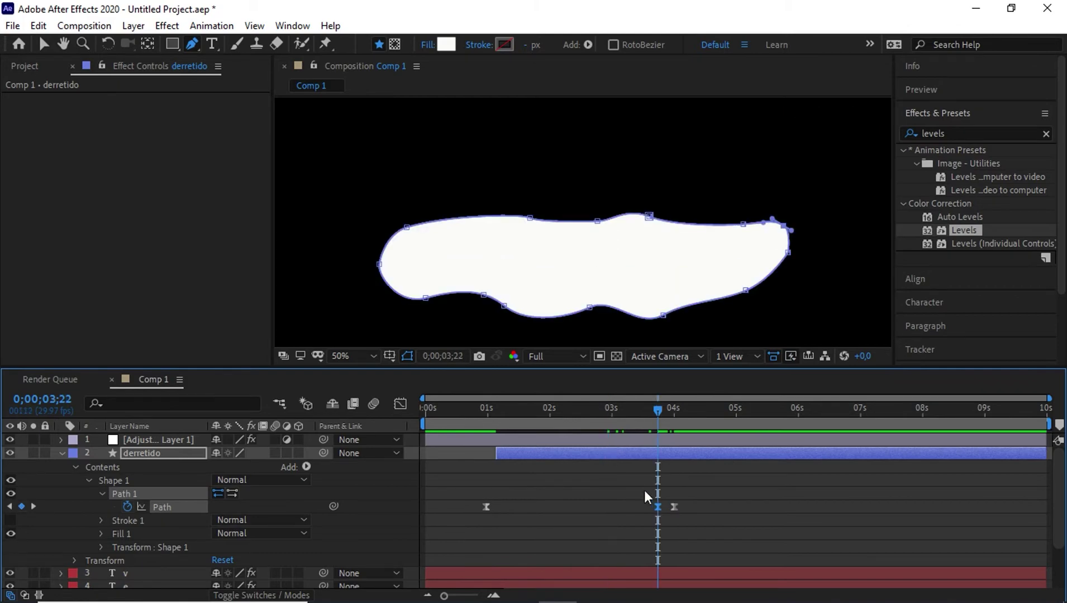
- Dismiss the point-deletion warning and delete the extra 0;00;03;22 Path keyframe
{"action": "key", "text": "Delete"}
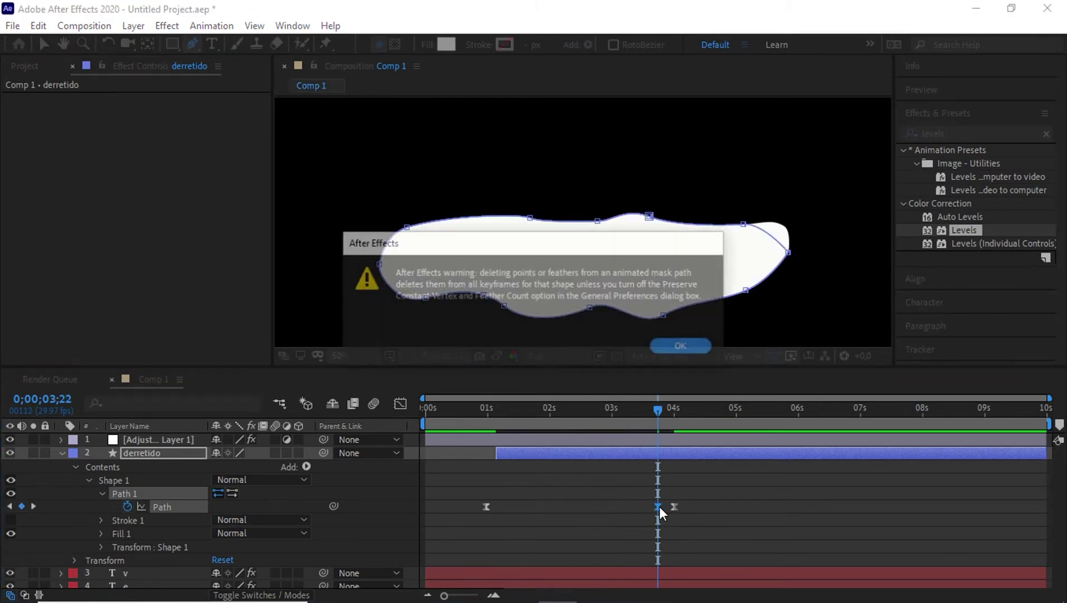
{"action": "left_click", "coordinate": [682, 351]}
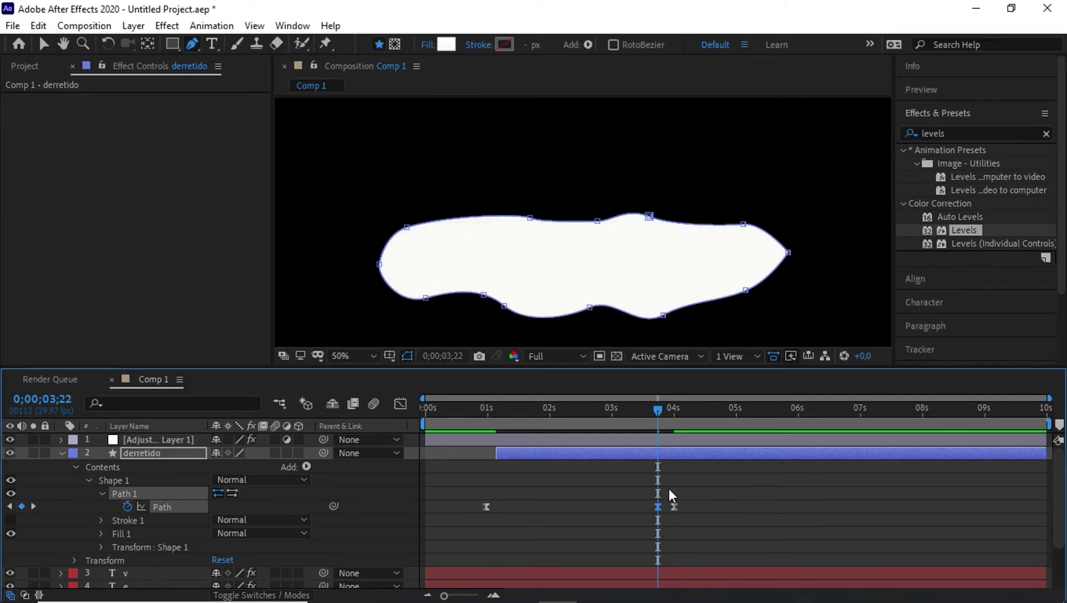
{"action": "key", "text": "Delete"}
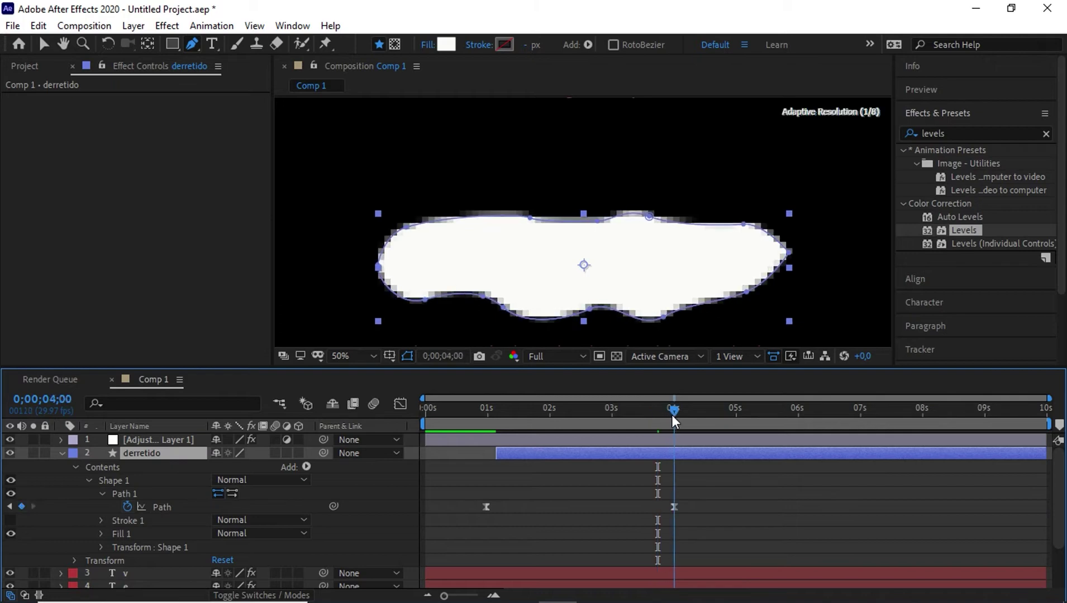
- At the 4-second keyframe, round the blob's right tip by making its handles vertical
{"action": "left_click_drag", "start_coordinate": [657, 414], "coordinate": [674, 415]}
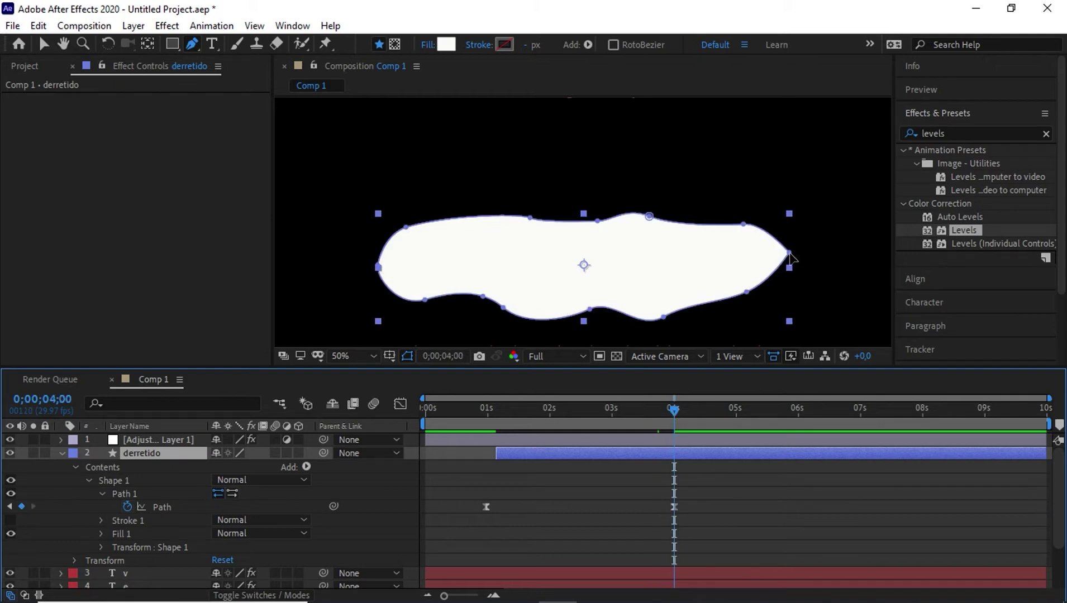
{"action": "left_click", "coordinate": [789, 254]}
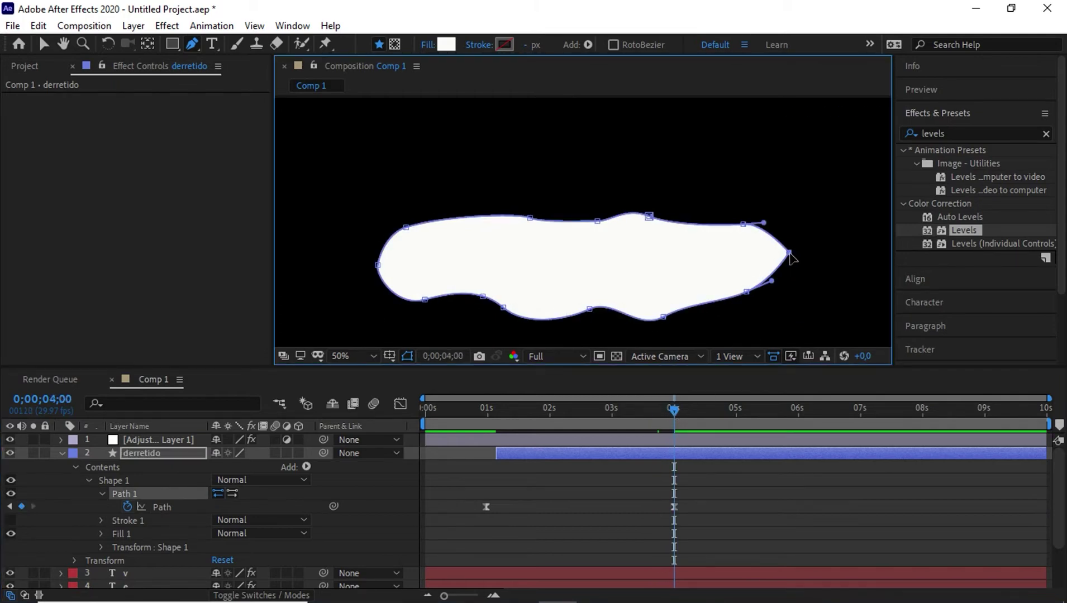
{"action": "left_click", "coordinate": [790, 253]}
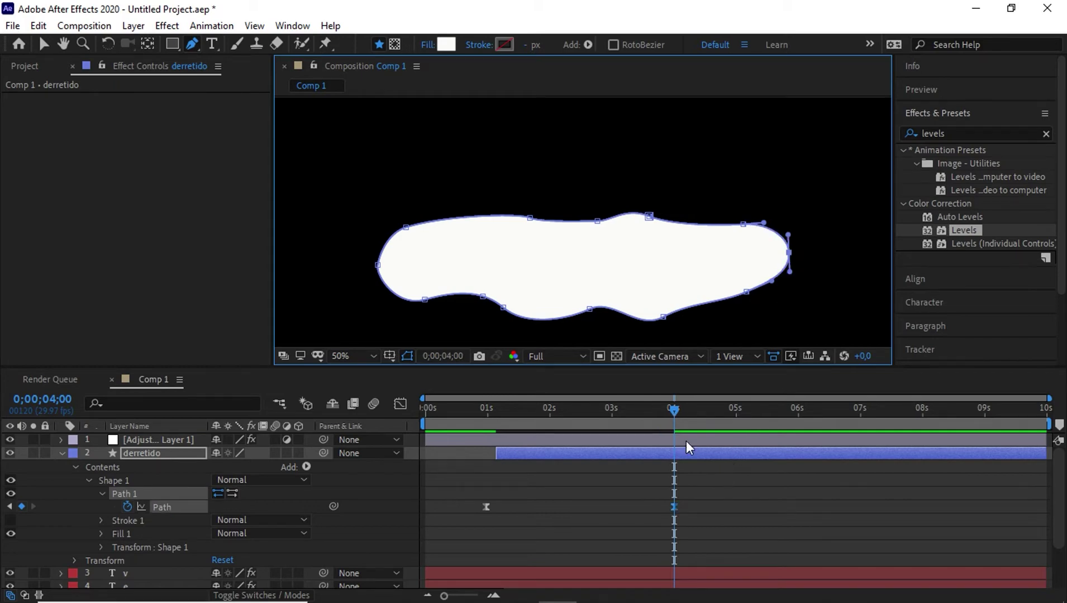
{"action": "left_click_drag", "start_coordinate": [674, 413], "coordinate": [418, 426]}
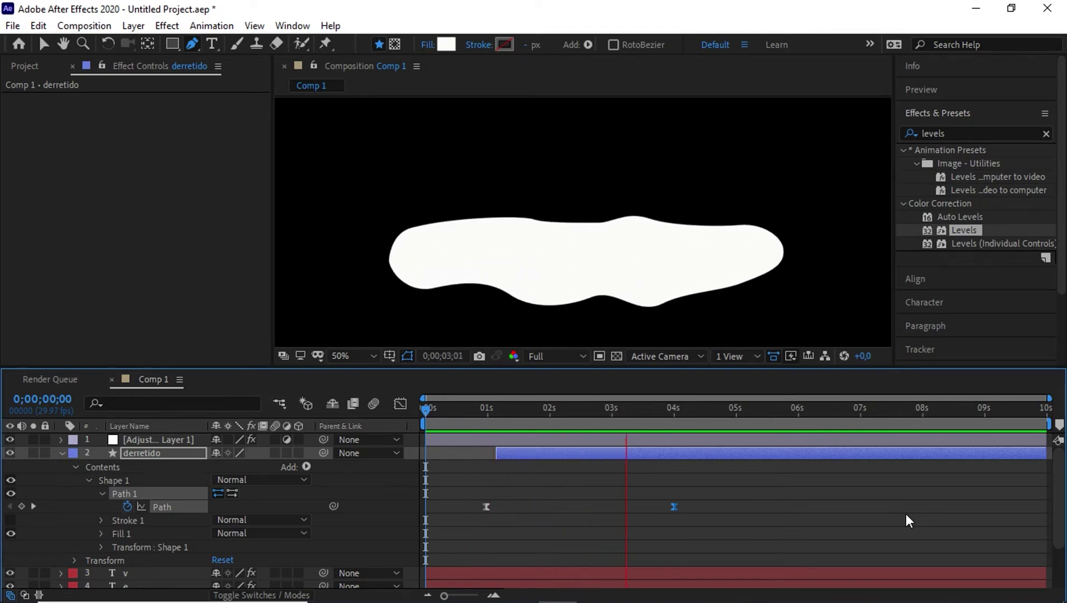
- At the 4-second keyframe, drag the blob's right end further right and its upper-left corner outward
{"action": "key", "text": "space"}
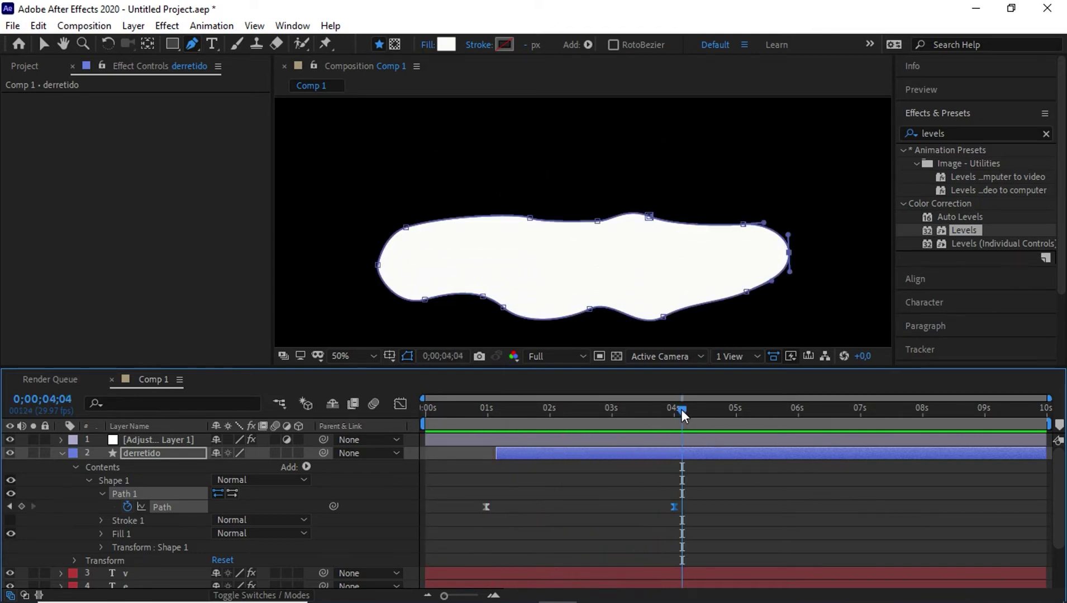
{"action": "mouse_move", "coordinate": [681, 413]}
{"action": "left_mouse_down"}
{"action": "mouse_move", "coordinate": [539, 431]}
{"action": "mouse_move", "coordinate": [671, 414]}
{"action": "left_mouse_up"}
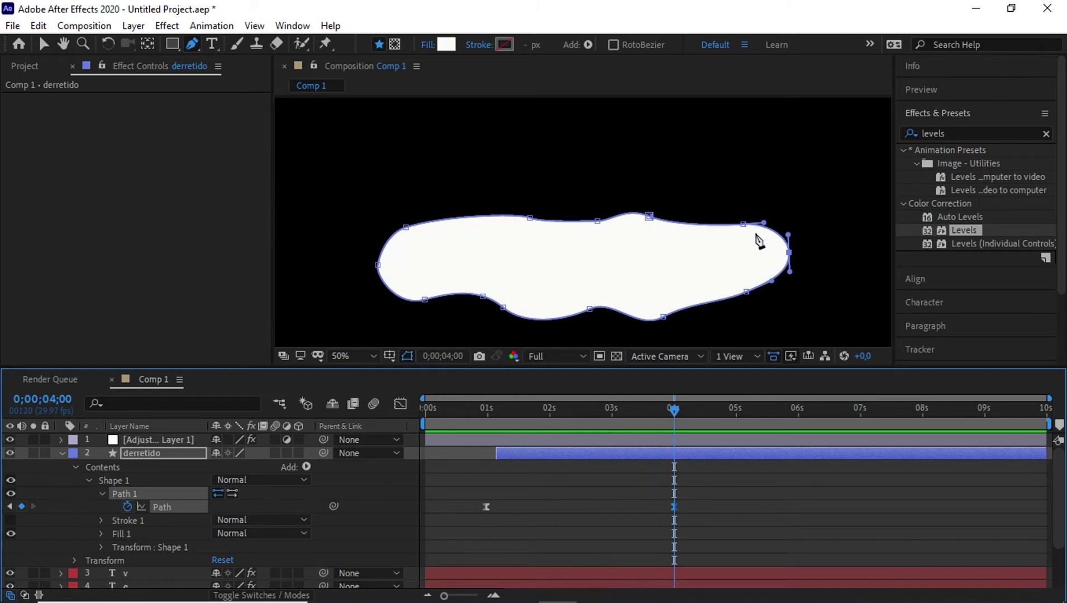
{"action": "mouse_move", "coordinate": [744, 226]}
{"action": "left_mouse_down"}
{"action": "mouse_move", "coordinate": [798, 224]}
{"action": "mouse_move", "coordinate": [828, 259]}
{"action": "left_mouse_up"}
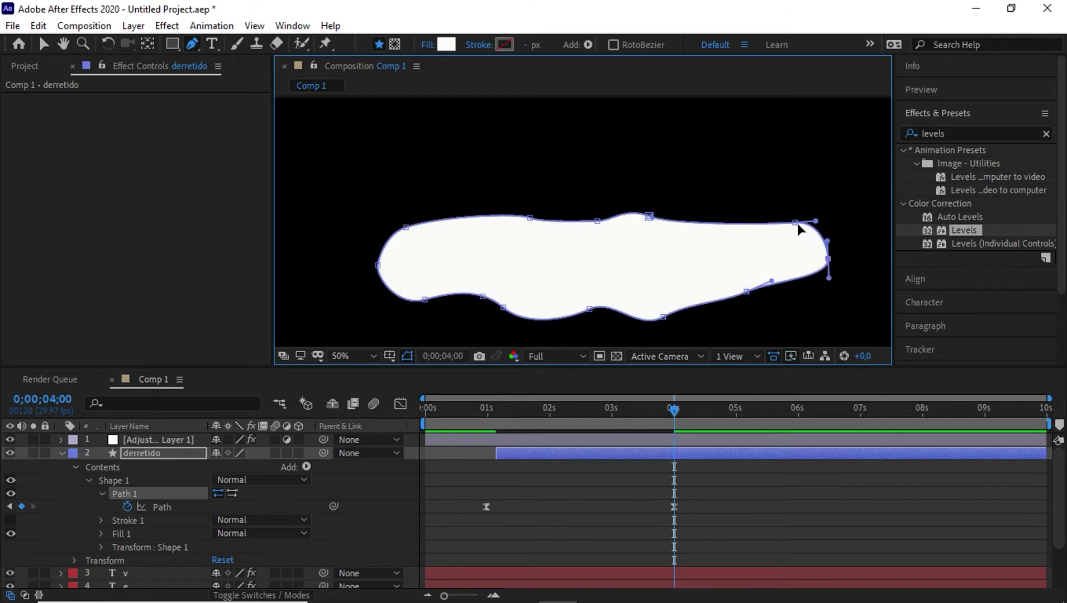
{"action": "left_click_drag", "start_coordinate": [407, 228], "coordinate": [375, 230]}
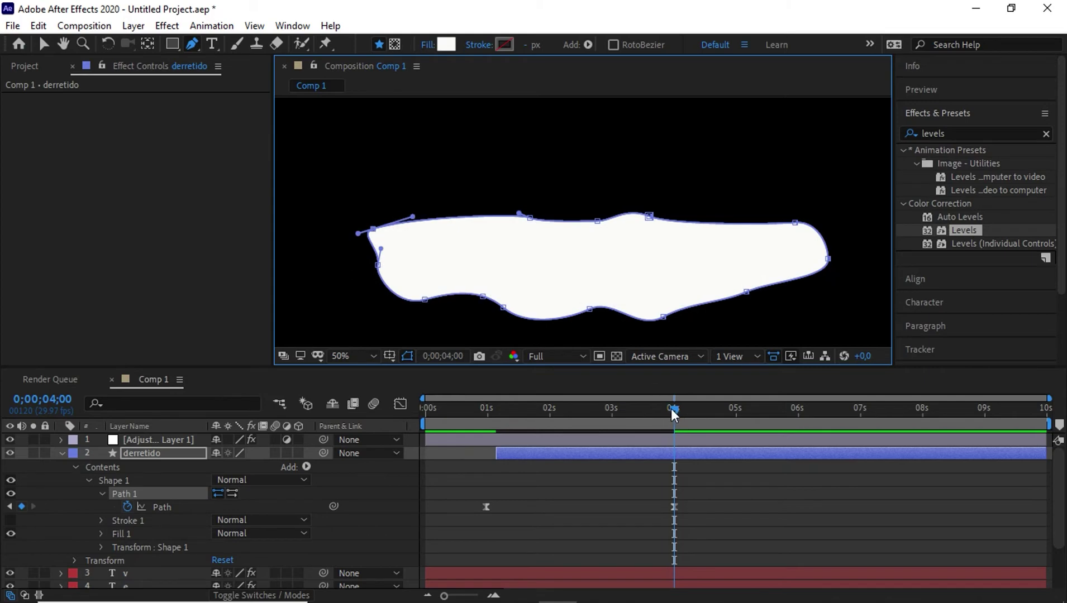
{"action": "left_click_drag", "start_coordinate": [671, 408], "coordinate": [479, 436]}
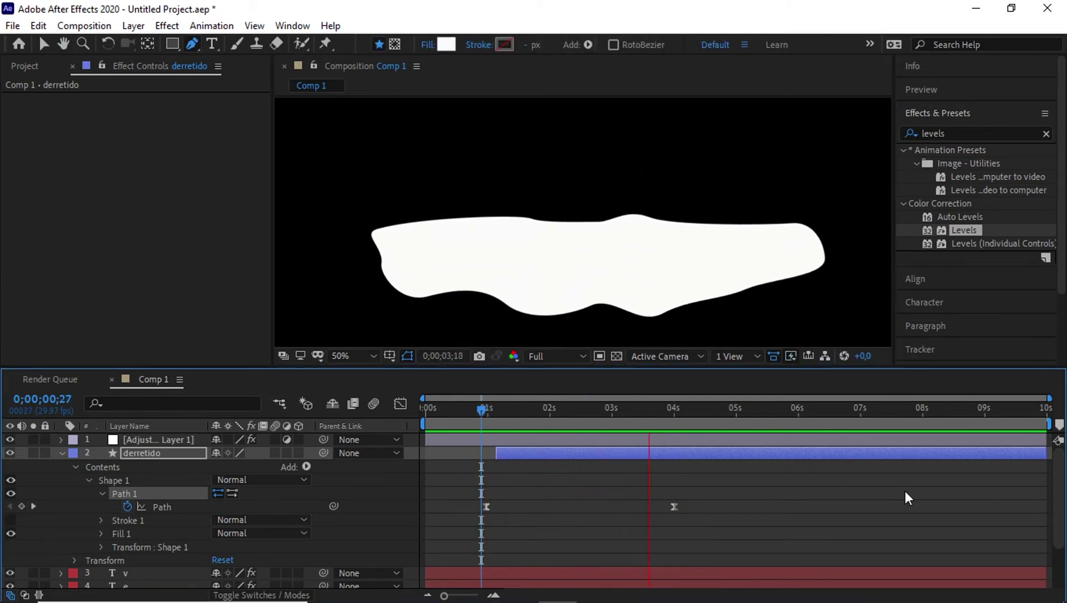
{"action": "mouse_move", "coordinate": [708, 408]}
{"action": "left_mouse_down"}
{"action": "mouse_move", "coordinate": [677, 465]}
{"action": "mouse_move", "coordinate": [680, 513]}
{"action": "mouse_move", "coordinate": [485, 503]}
{"action": "left_mouse_up"}
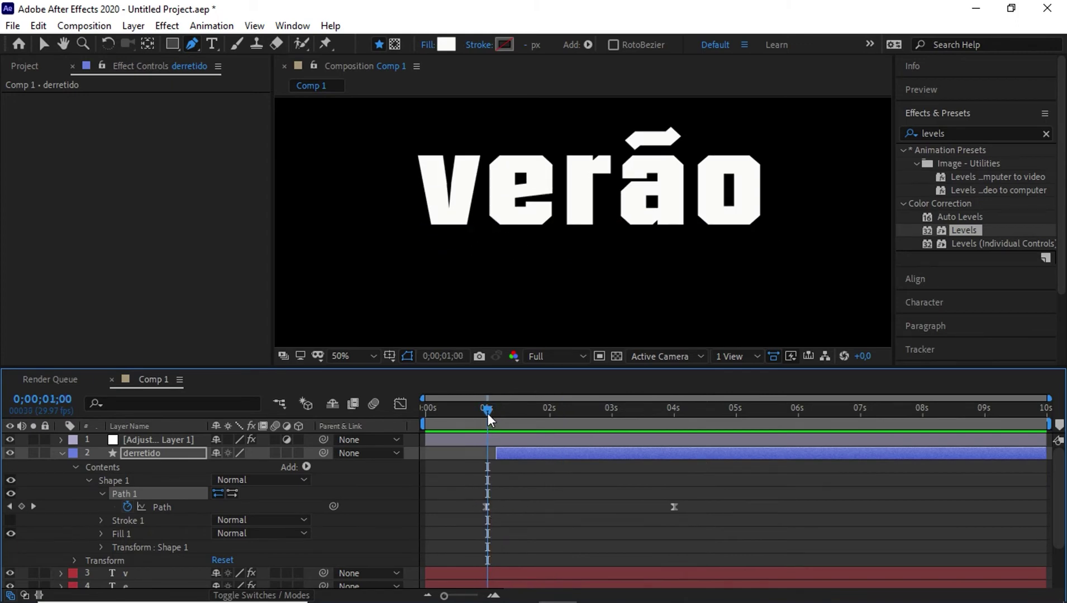
- Collapse derretido and show Adjustment Layer 1's Gaussian Blur and Levels in Effect Controls
{"action": "mouse_move", "coordinate": [487, 410]}
{"action": "left_mouse_down"}
{"action": "mouse_move", "coordinate": [508, 412]}
{"action": "mouse_move", "coordinate": [486, 416]}
{"action": "left_mouse_up"}
{"action": "left_click", "coordinate": [61, 453]}
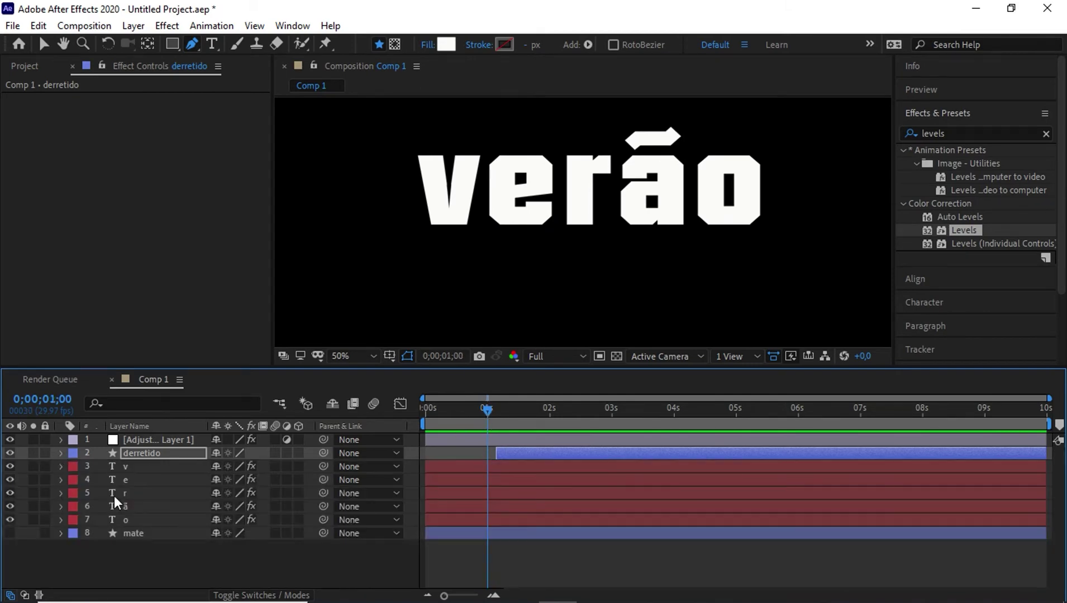
{"action": "left_click", "coordinate": [163, 443]}
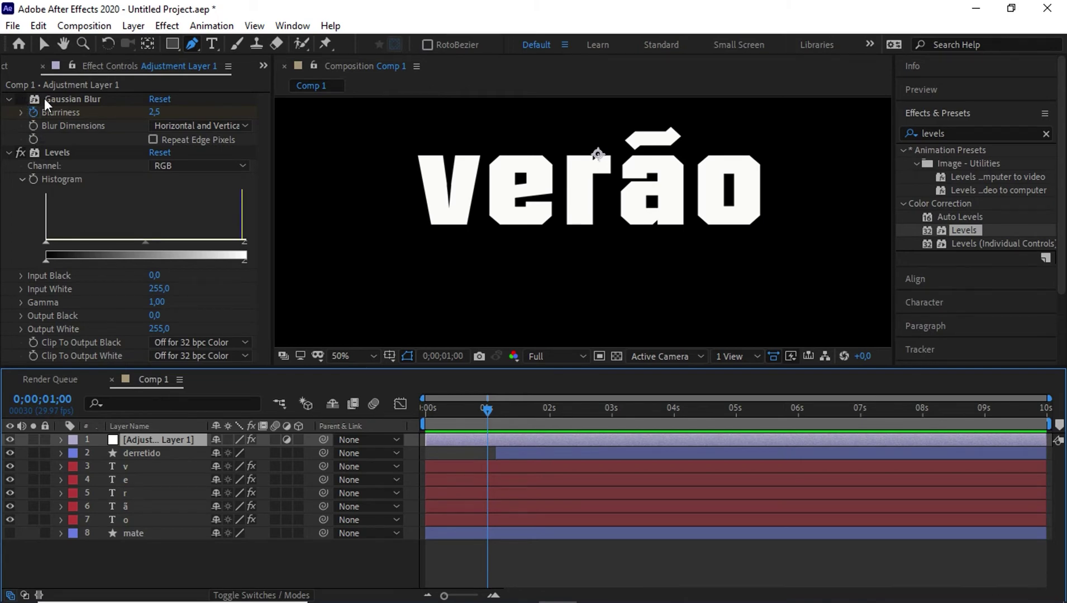
{"action": "left_click", "coordinate": [22, 98]}
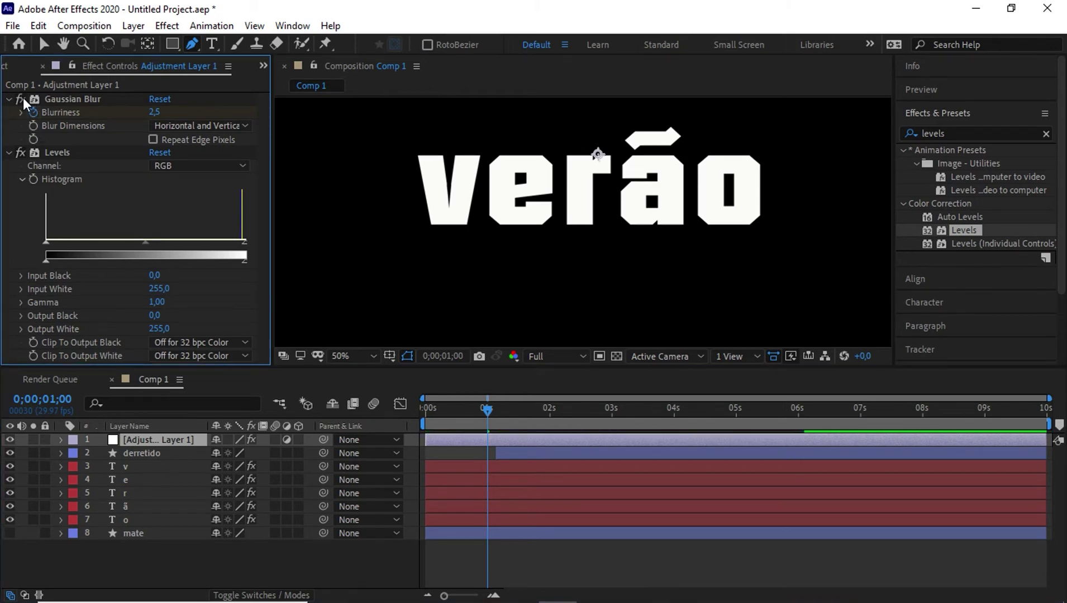
- Preview around 1–1.5 seconds to watch verão blur into a soft white mass
{"action": "mouse_move", "coordinate": [490, 410]}
{"action": "left_mouse_down"}
{"action": "mouse_move", "coordinate": [696, 416]}
{"action": "mouse_move", "coordinate": [449, 420]}
{"action": "left_mouse_up"}
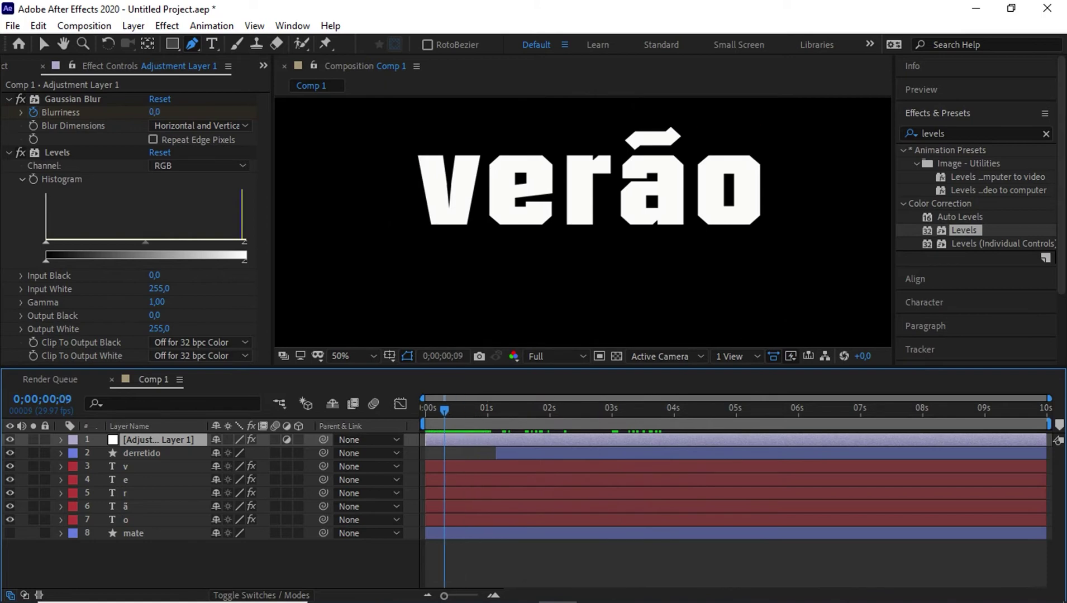
{"action": "mouse_move", "coordinate": [648, 601]}
{"action": "key", "text": "space"}
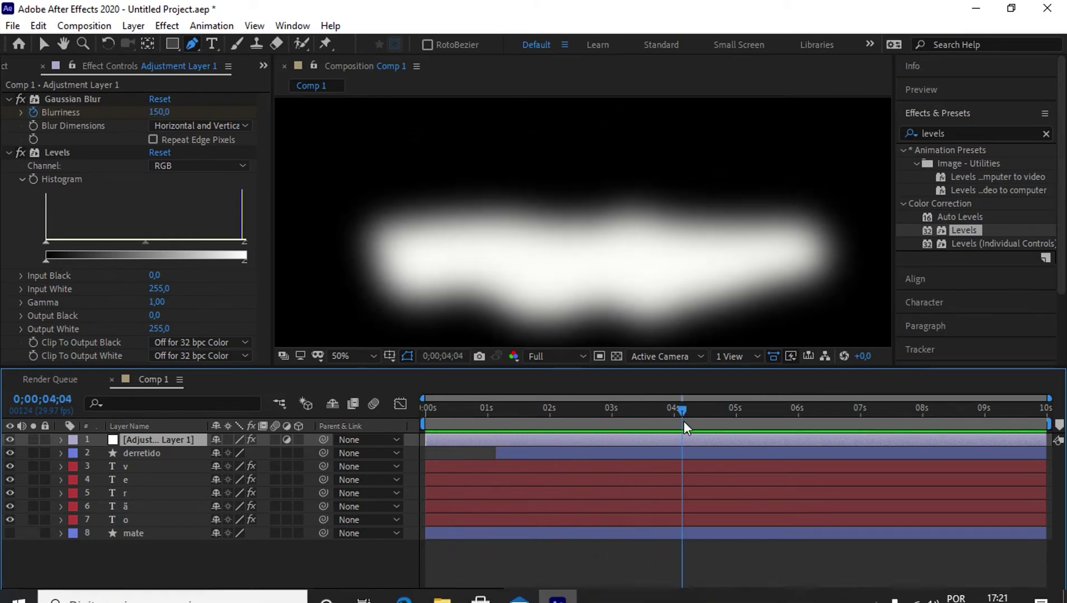
{"action": "mouse_move", "coordinate": [678, 408]}
{"action": "left_mouse_down"}
{"action": "mouse_move", "coordinate": [483, 432]}
{"action": "mouse_move", "coordinate": [517, 438]}
{"action": "left_mouse_up"}
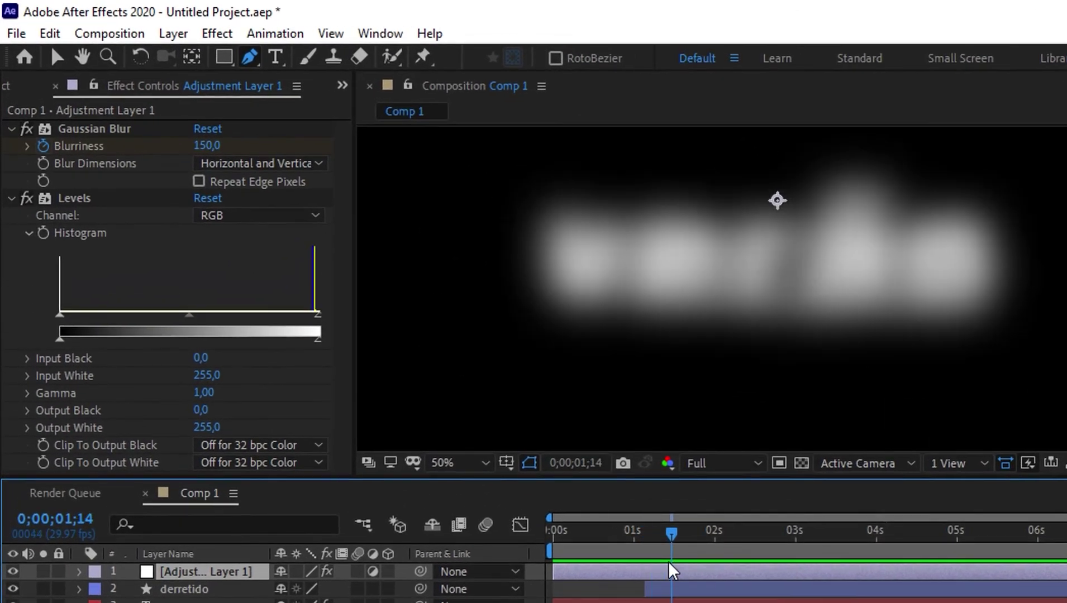
{"action": "mouse_move", "coordinate": [672, 571]}
{"action": "left_mouse_down"}
{"action": "mouse_move", "coordinate": [646, 567]}
{"action": "mouse_move", "coordinate": [684, 565]}
{"action": "left_mouse_up"}
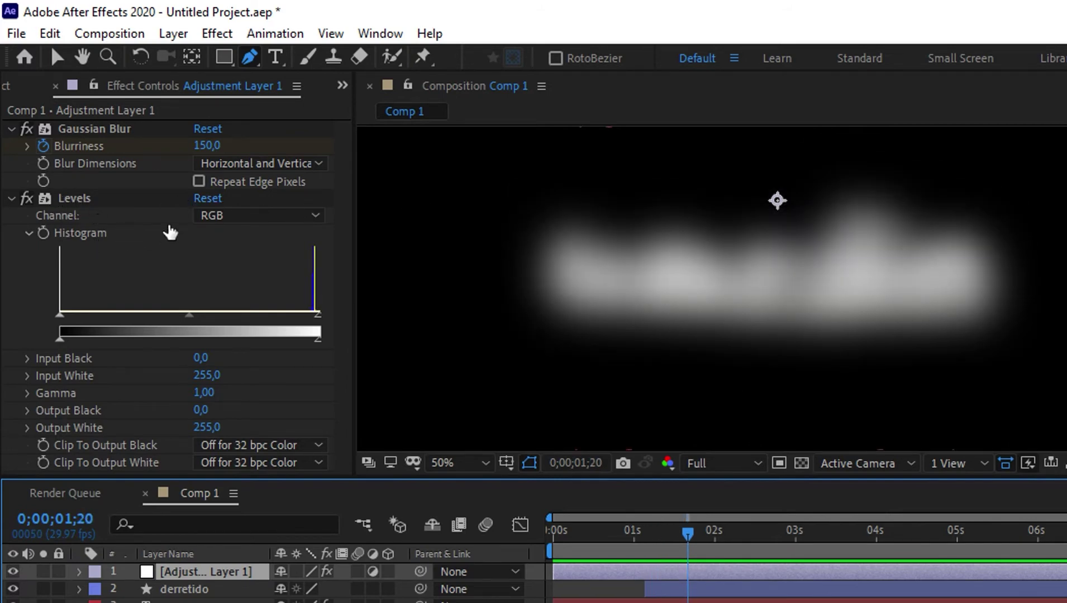
- Switch Levels to the Alpha channel with input white 77 and input black 69
{"action": "left_click", "coordinate": [316, 218]}
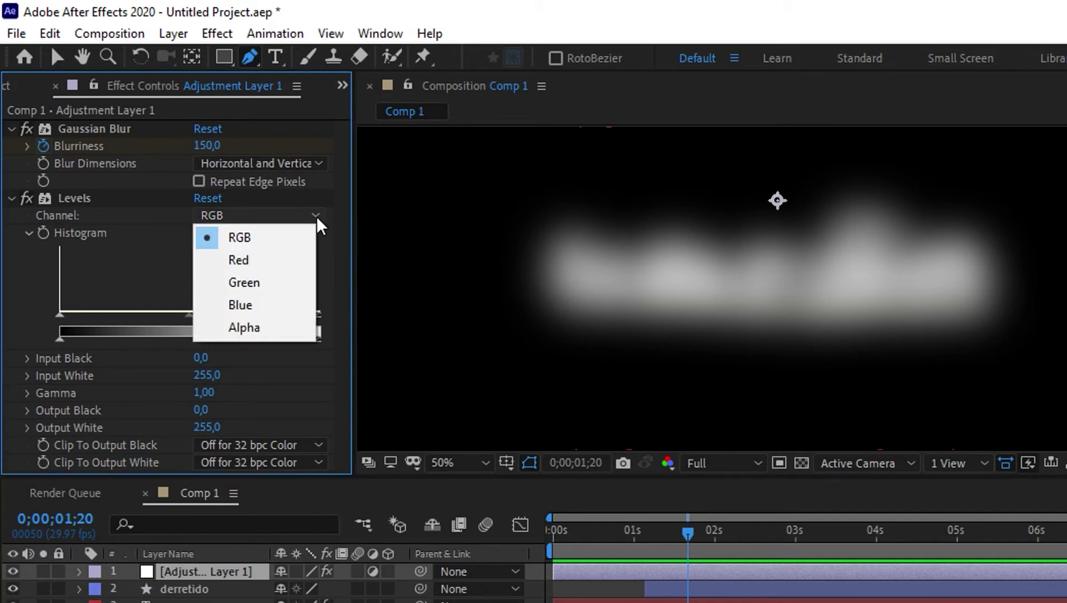
{"action": "left_click", "coordinate": [266, 332]}
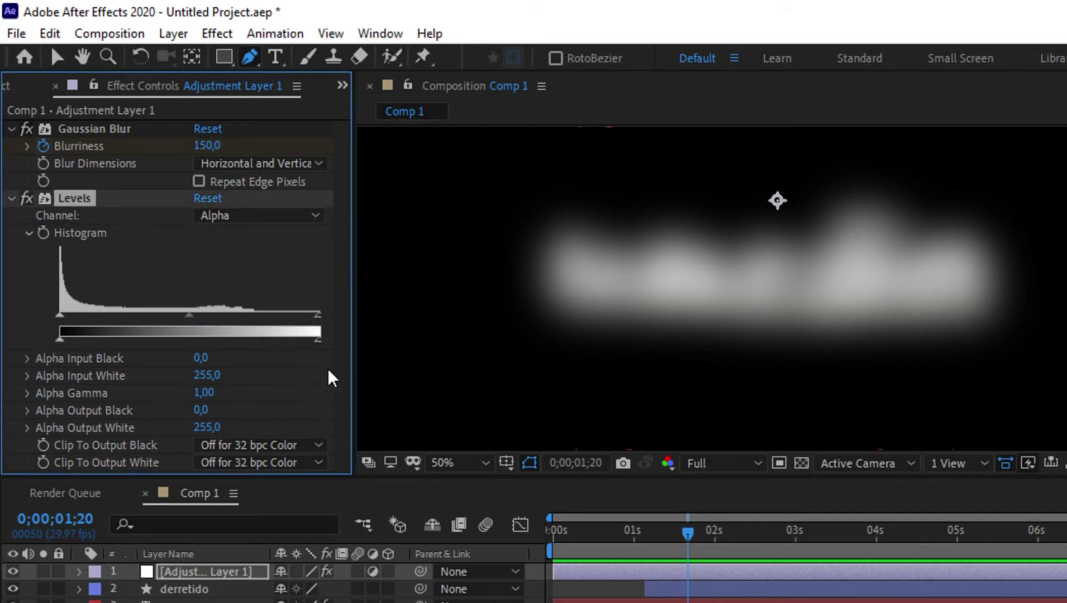
{"action": "left_click_drag", "start_coordinate": [318, 323], "coordinate": [143, 324]}
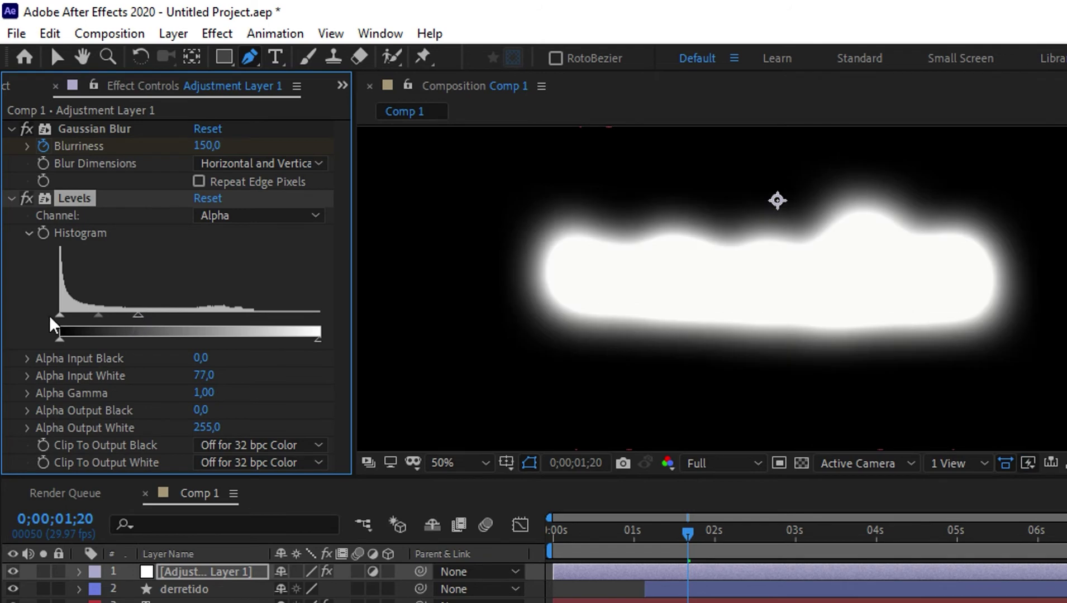
{"action": "left_click_drag", "start_coordinate": [60, 320], "coordinate": [133, 319]}
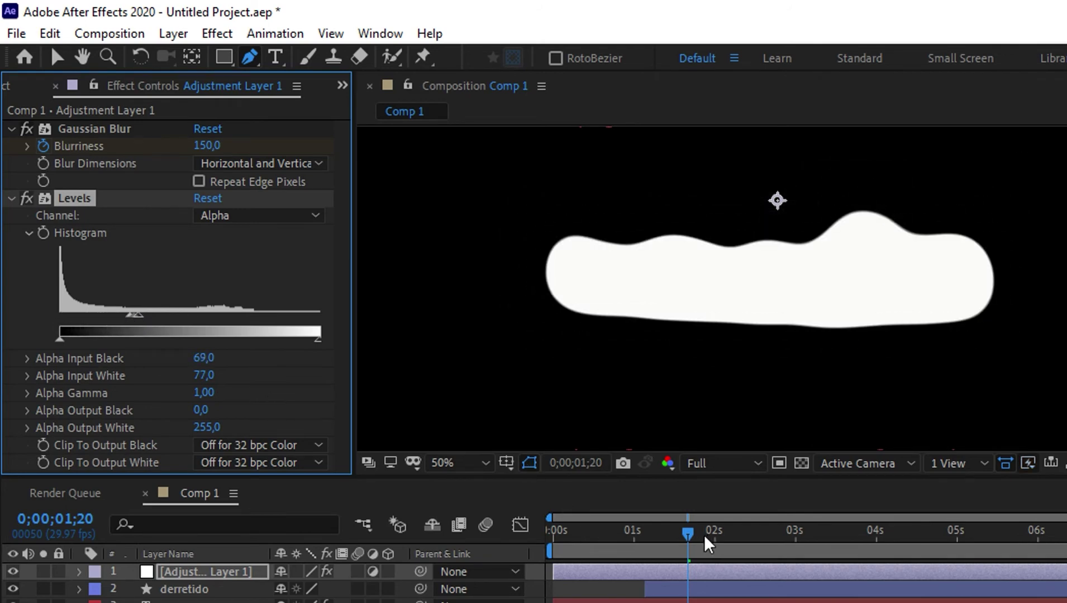
{"action": "mouse_move", "coordinate": [688, 545]}
{"action": "left_mouse_down"}
{"action": "mouse_move", "coordinate": [572, 572]}
{"action": "mouse_move", "coordinate": [477, 562]}
{"action": "left_mouse_up"}
{"action": "scroll", "coordinate": [922, 354], "scroll_direction": "down", "scroll_amount": 1}
{"action": "scroll", "coordinate": [928, 356], "scroll_direction": "down", "scroll_amount": 1}
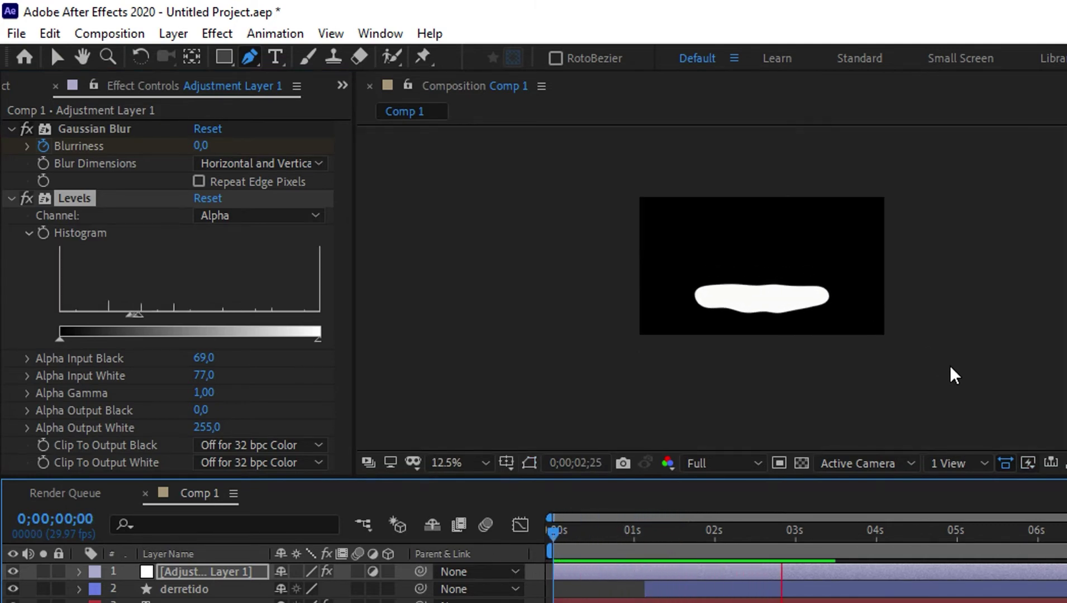
{"action": "key", "text": "h"}
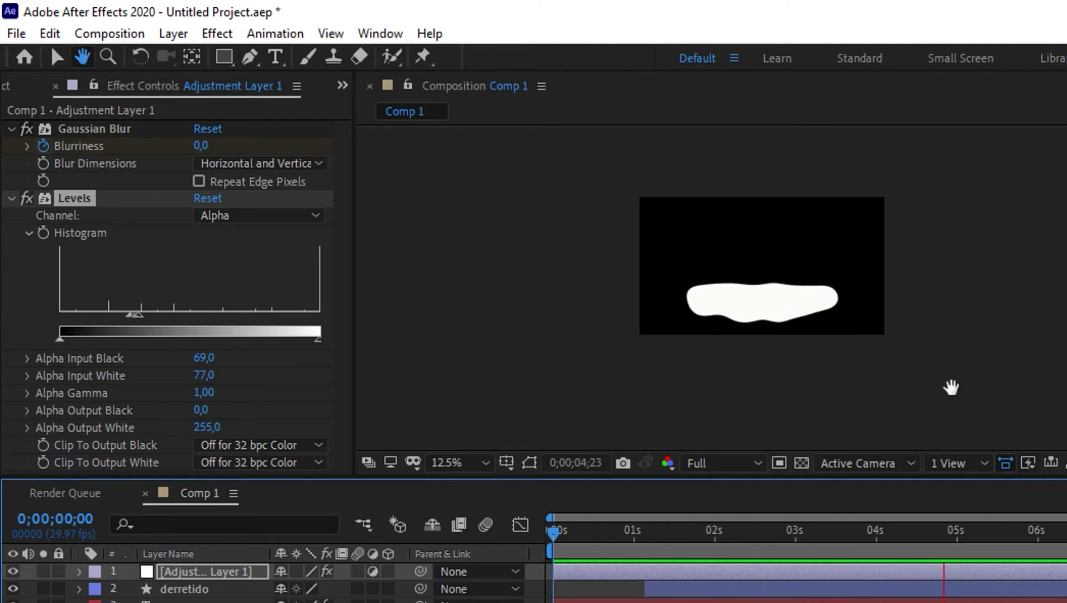
{"action": "key", "text": "space"}
{"action": "mouse_move", "coordinate": [944, 533]}
{"action": "left_mouse_down"}
{"action": "mouse_move", "coordinate": [630, 570]}
{"action": "mouse_move", "coordinate": [476, 572]}
{"action": "left_mouse_up"}
{"action": "scroll", "coordinate": [992, 323], "scroll_direction": "up", "scroll_amount": 1}
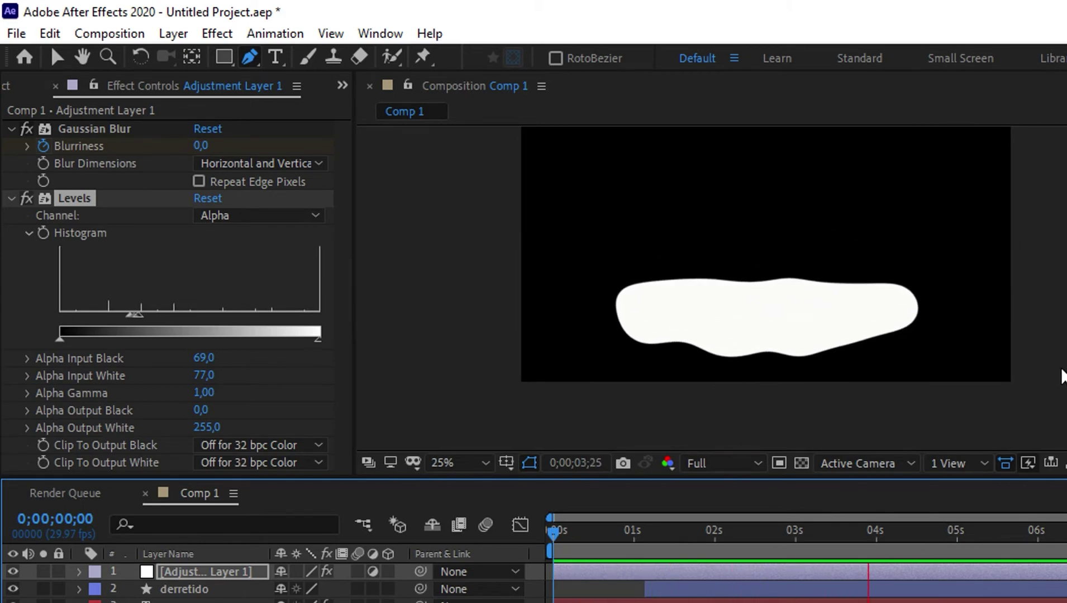
{"action": "key", "text": "space"}
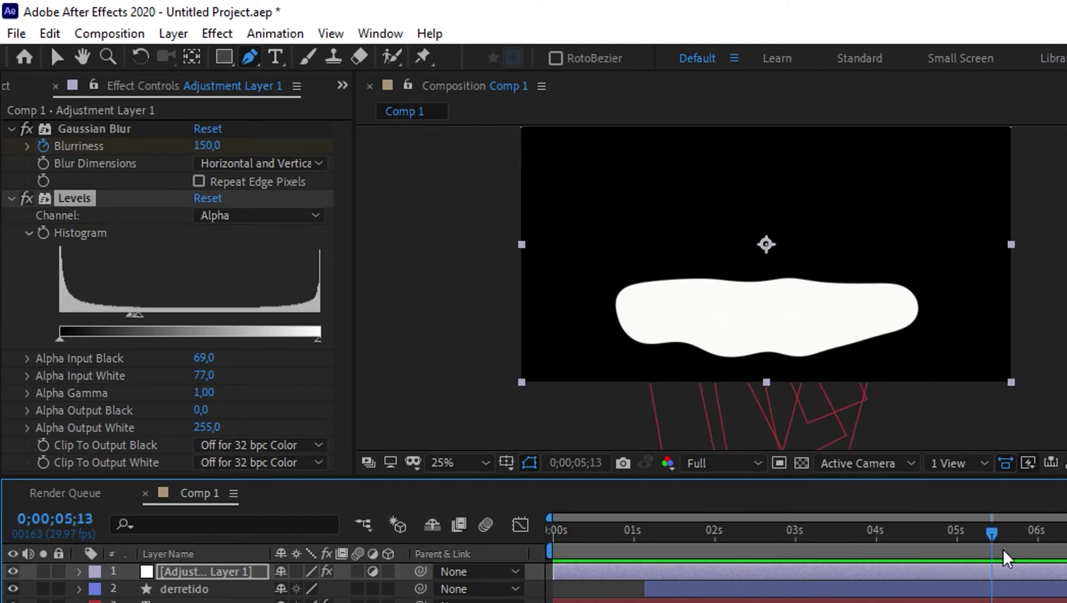
{"action": "mouse_move", "coordinate": [993, 540]}
{"action": "left_mouse_down"}
{"action": "mouse_move", "coordinate": [676, 558]}
{"action": "mouse_move", "coordinate": [869, 578]}
{"action": "mouse_move", "coordinate": [877, 534]}
{"action": "left_mouse_up"}
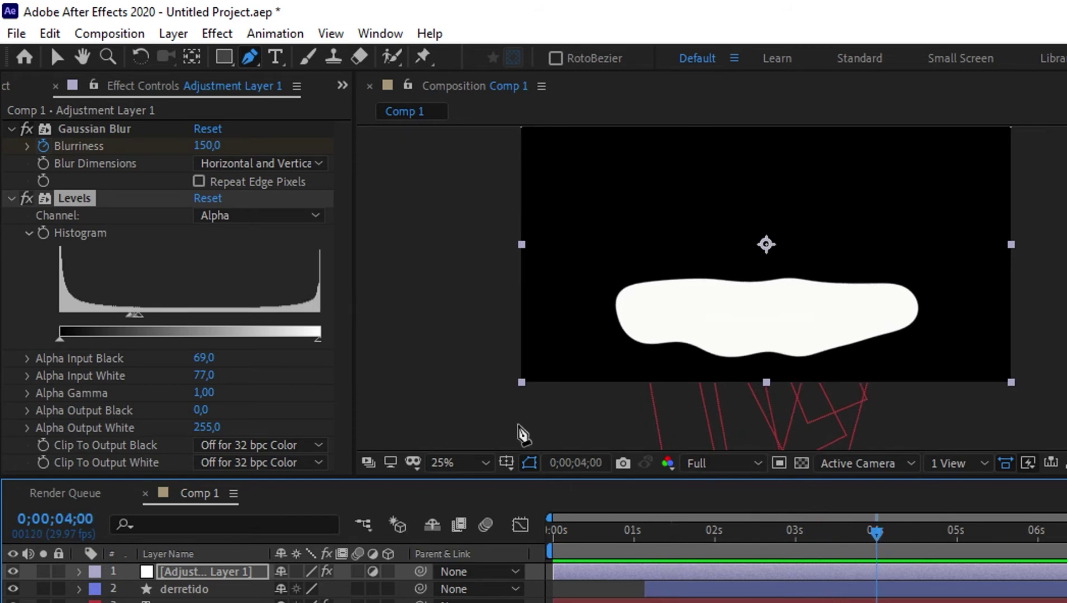
{"action": "left_click", "coordinate": [199, 590]}
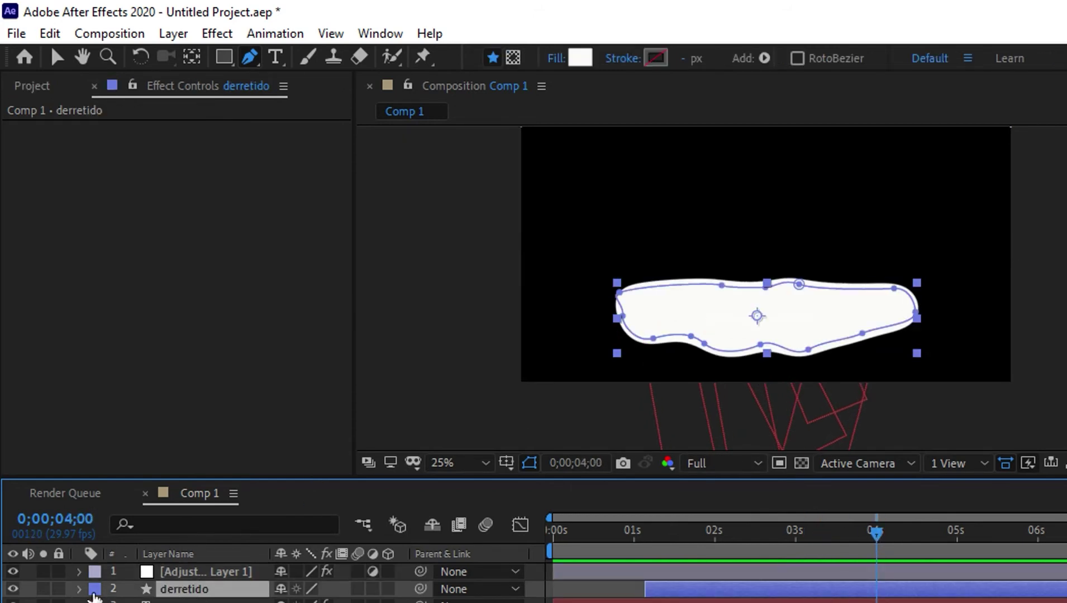
{"action": "left_click", "coordinate": [79, 590]}
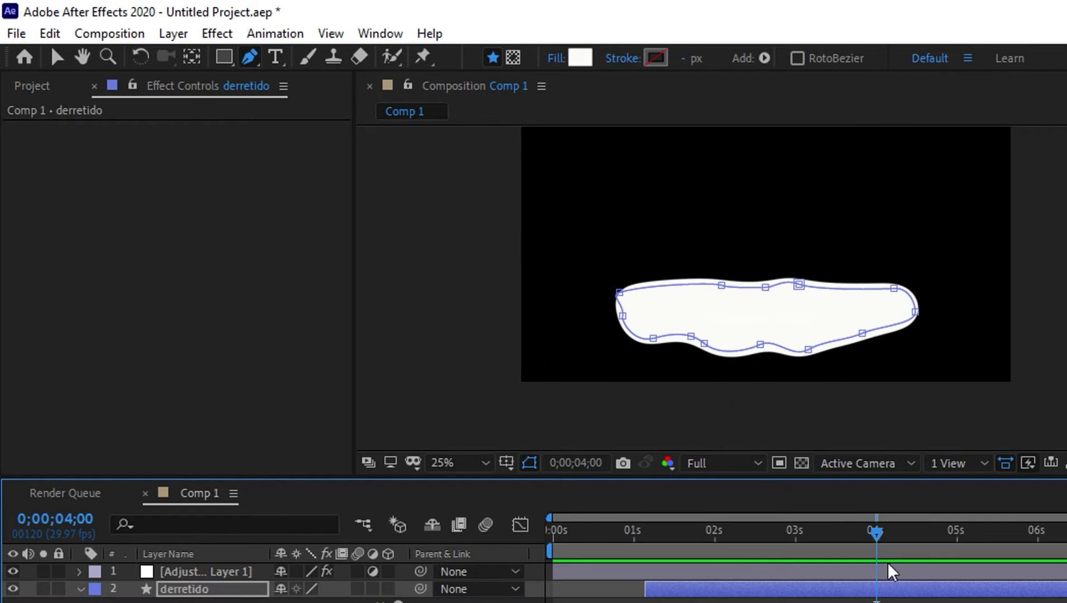
{"action": "mouse_move", "coordinate": [876, 531]}
{"action": "left_mouse_down"}
{"action": "mouse_move", "coordinate": [654, 600]}
{"action": "mouse_move", "coordinate": [807, 600]}
{"action": "mouse_move", "coordinate": [629, 600]}
{"action": "left_mouse_up"}
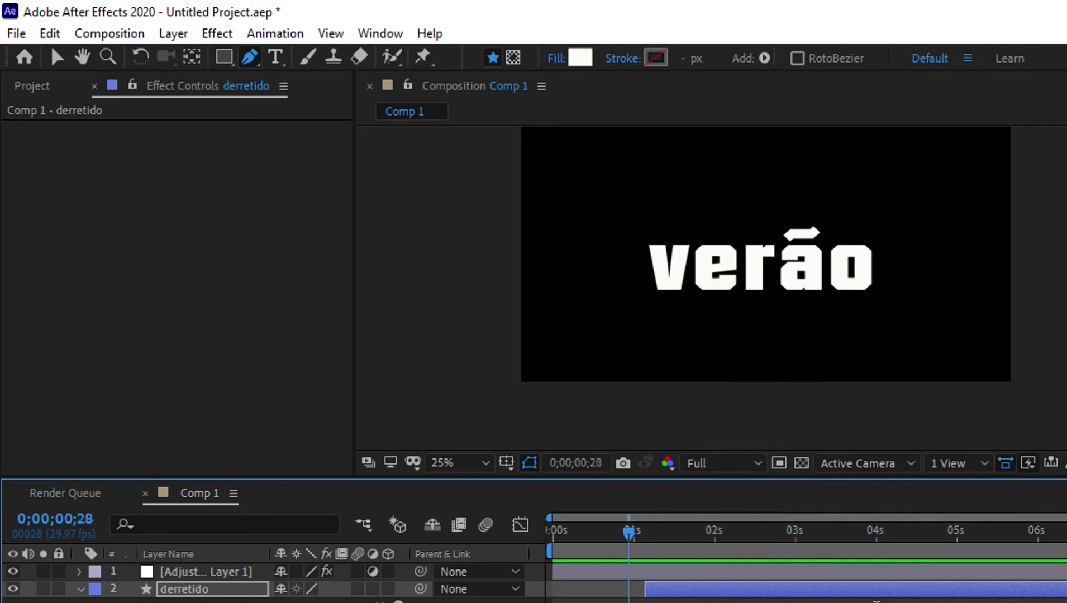
{"action": "left_click", "coordinate": [81, 590]}
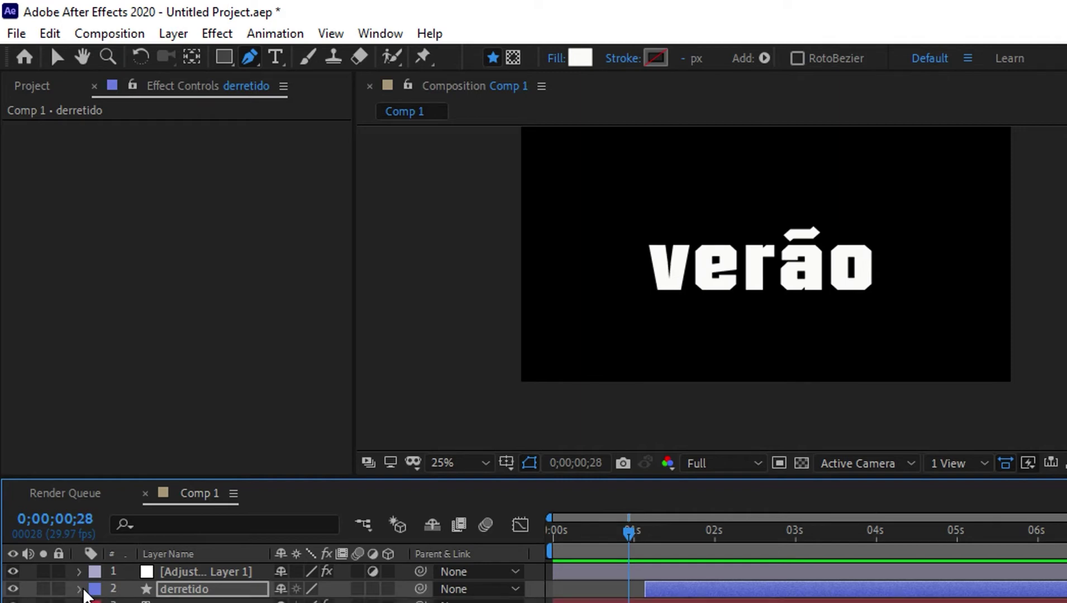
{"action": "key", "text": "ctrl+shift+a"}
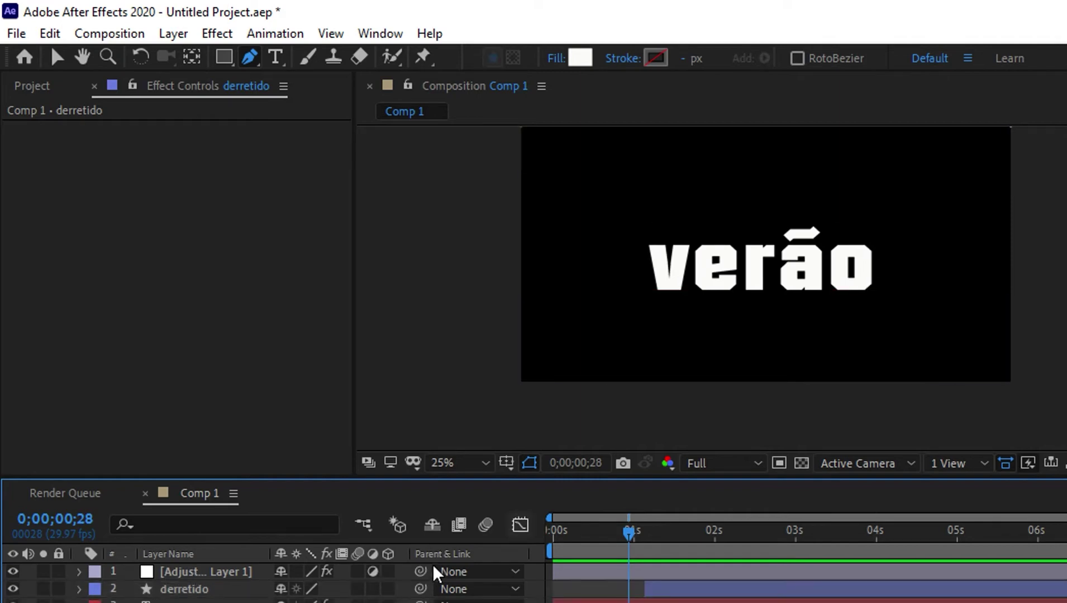
{"action": "left_click", "coordinate": [221, 573]}
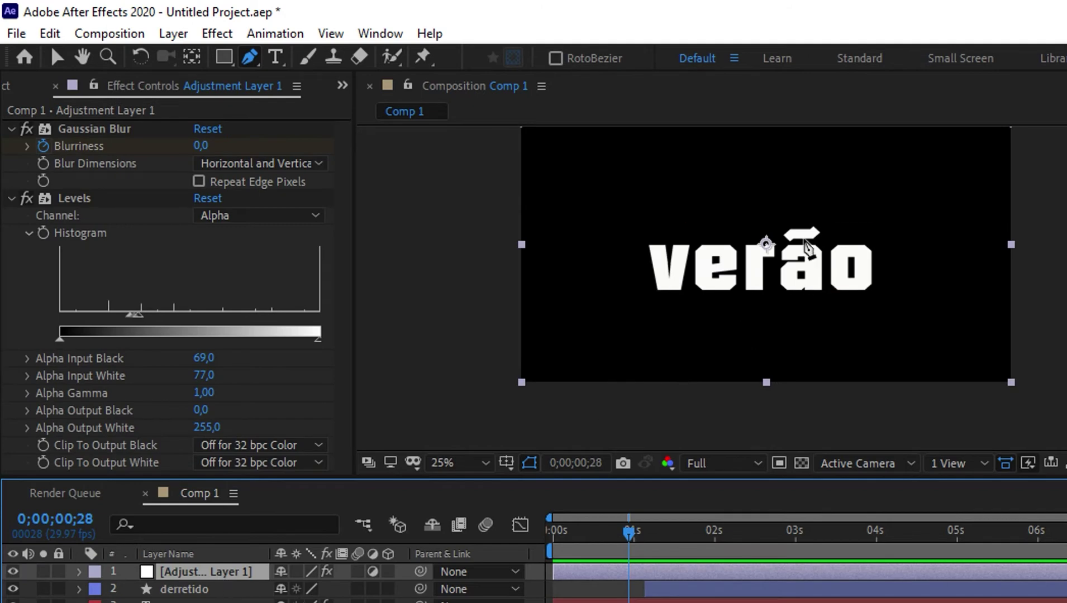
{"action": "mouse_move", "coordinate": [626, 539]}
{"action": "left_mouse_down"}
{"action": "mouse_move", "coordinate": [944, 531]}
{"action": "mouse_move", "coordinate": [663, 533]}
{"action": "mouse_move", "coordinate": [624, 553]}
{"action": "mouse_move", "coordinate": [553, 530]}
{"action": "left_mouse_up"}
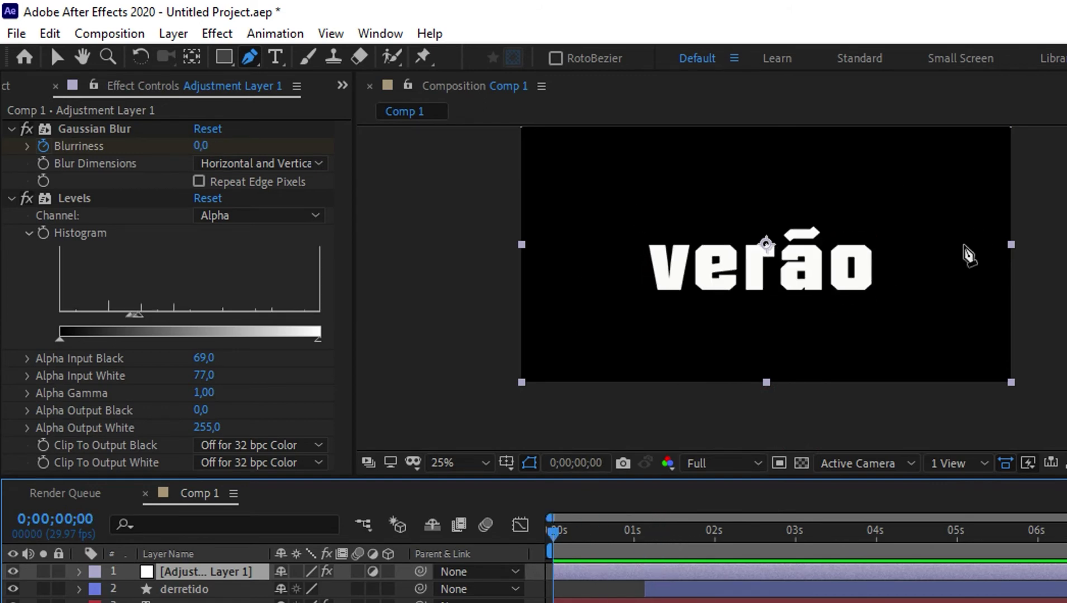
- Collapse the Levels and Gaussian Blur settings and scrub forward to view the blob
{"action": "left_click", "coordinate": [11, 198]}
{"action": "left_click", "coordinate": [11, 130]}
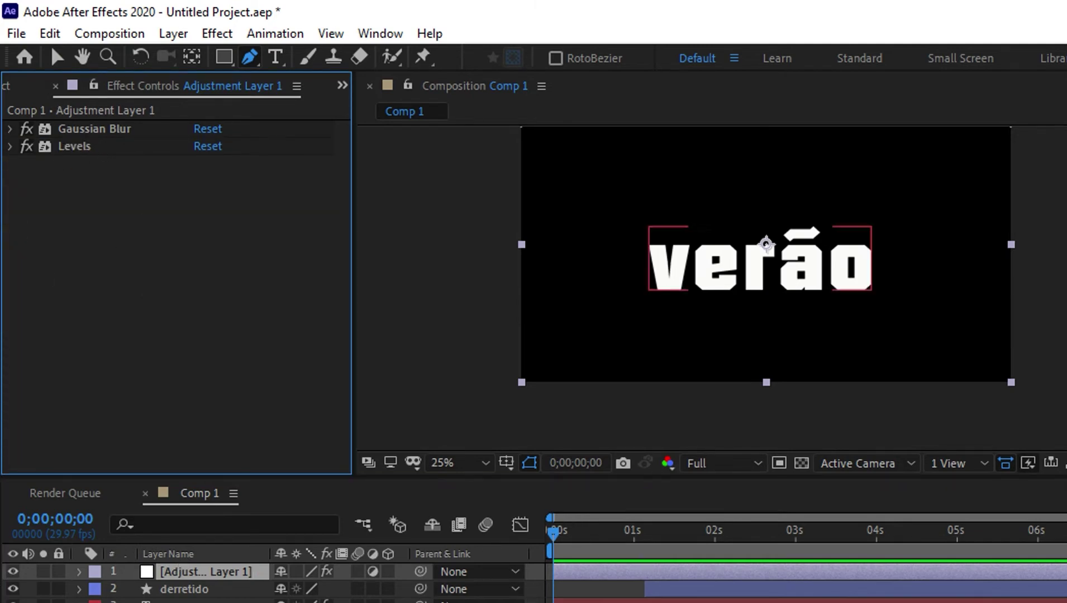
{"action": "mouse_move", "coordinate": [557, 536]}
{"action": "left_mouse_down"}
{"action": "mouse_move", "coordinate": [802, 549]}
{"action": "mouse_move", "coordinate": [519, 587]}
{"action": "mouse_move", "coordinate": [900, 557]}
{"action": "mouse_move", "coordinate": [839, 553]}
{"action": "left_mouse_up"}
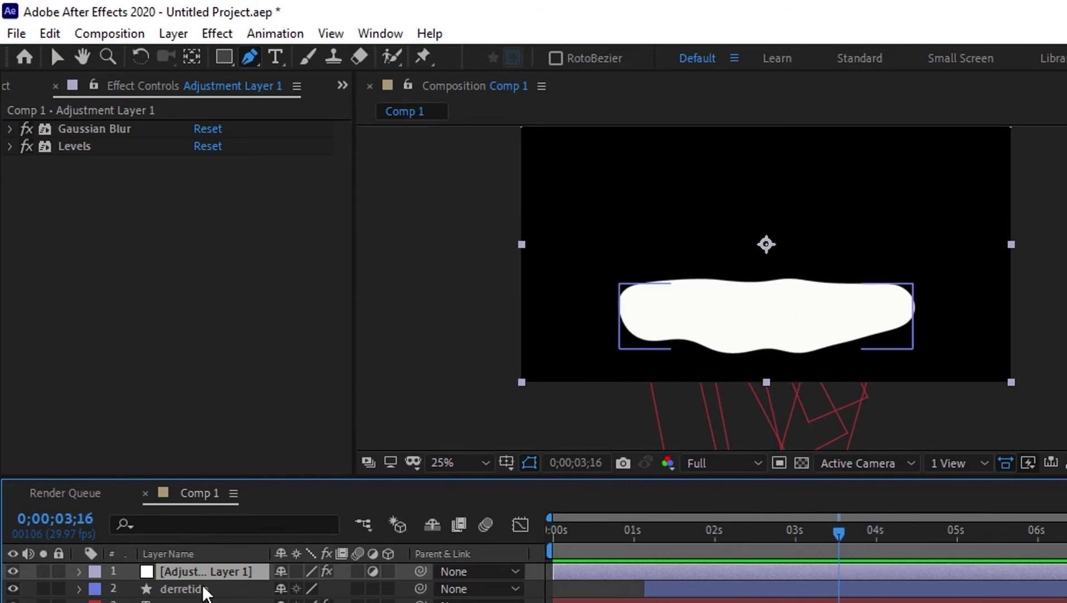
- Select the derretido layer and scrub to about four seconds into the melt
{"action": "left_click", "coordinate": [204, 591]}
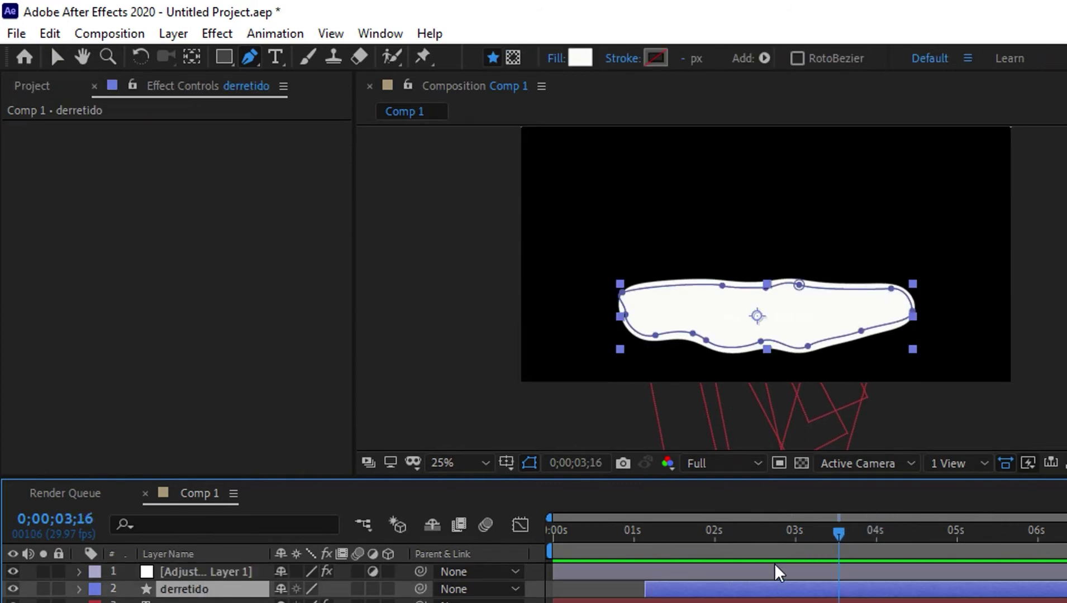
{"action": "mouse_move", "coordinate": [838, 540]}
{"action": "left_mouse_down"}
{"action": "mouse_move", "coordinate": [659, 575]}
{"action": "mouse_move", "coordinate": [803, 559]}
{"action": "left_mouse_up"}
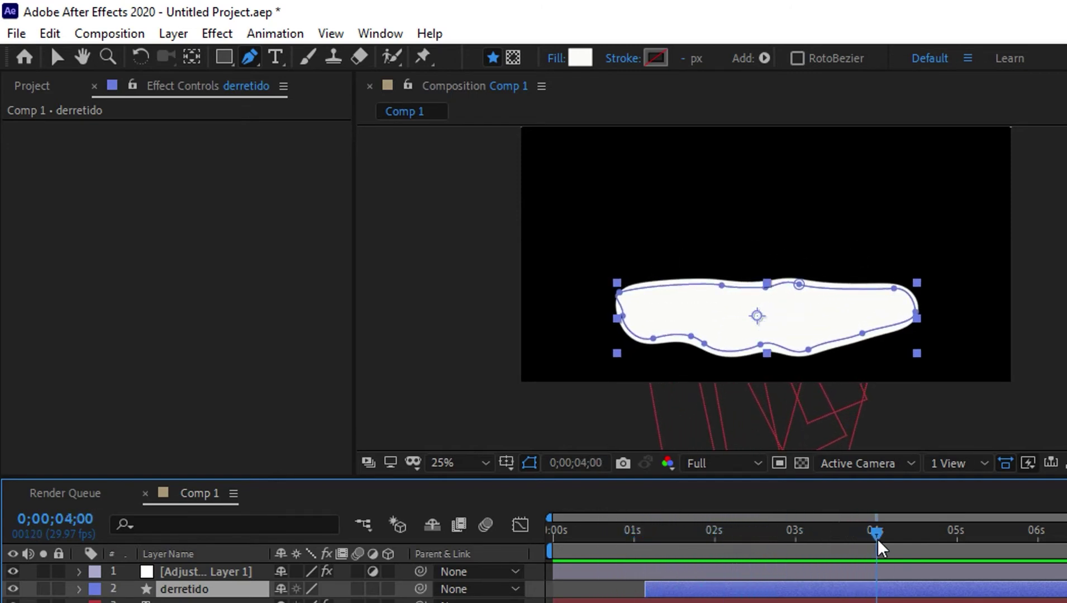
{"action": "left_click_drag", "start_coordinate": [803, 559], "coordinate": [900, 553]}
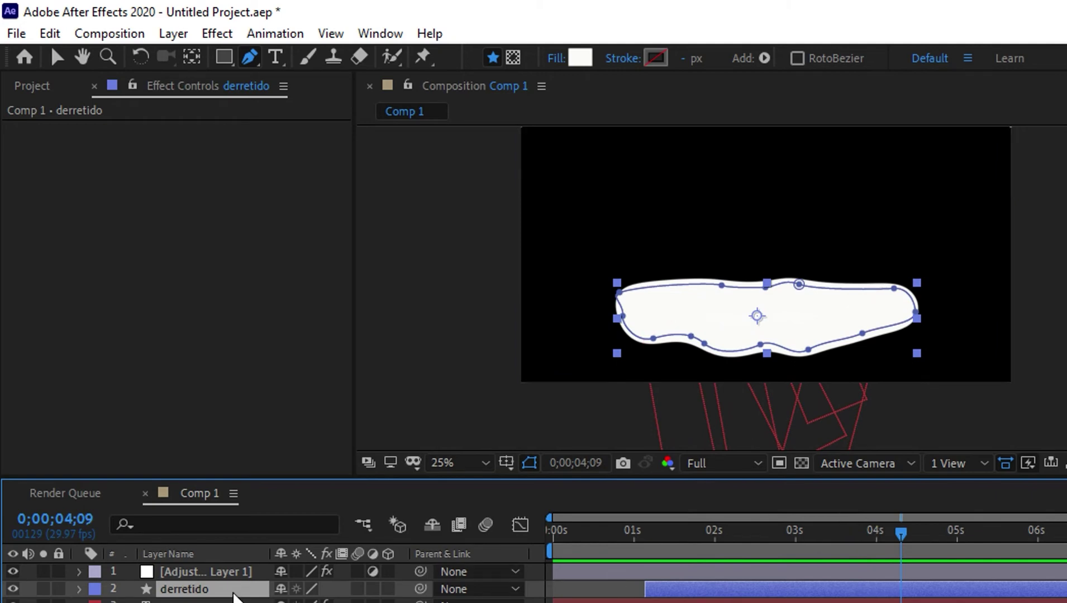
- Add a Bevel and Emboss layer style to derretido with Size 80, viewing at 50%
{"action": "right_click", "coordinate": [234, 593]}
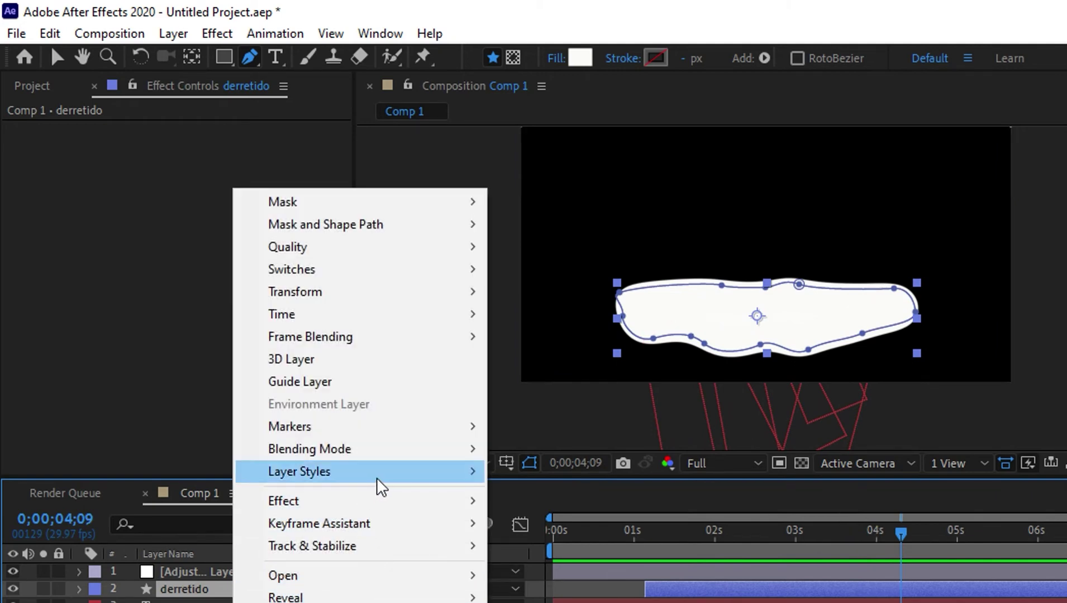
{"action": "mouse_move", "coordinate": [378, 480]}
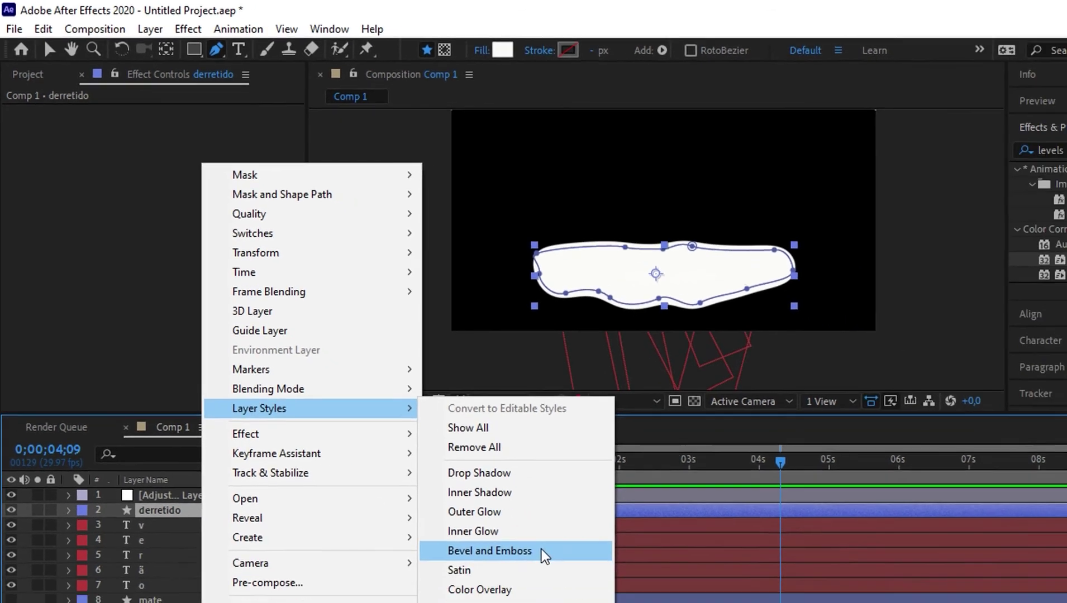
{"action": "left_click", "coordinate": [515, 525]}
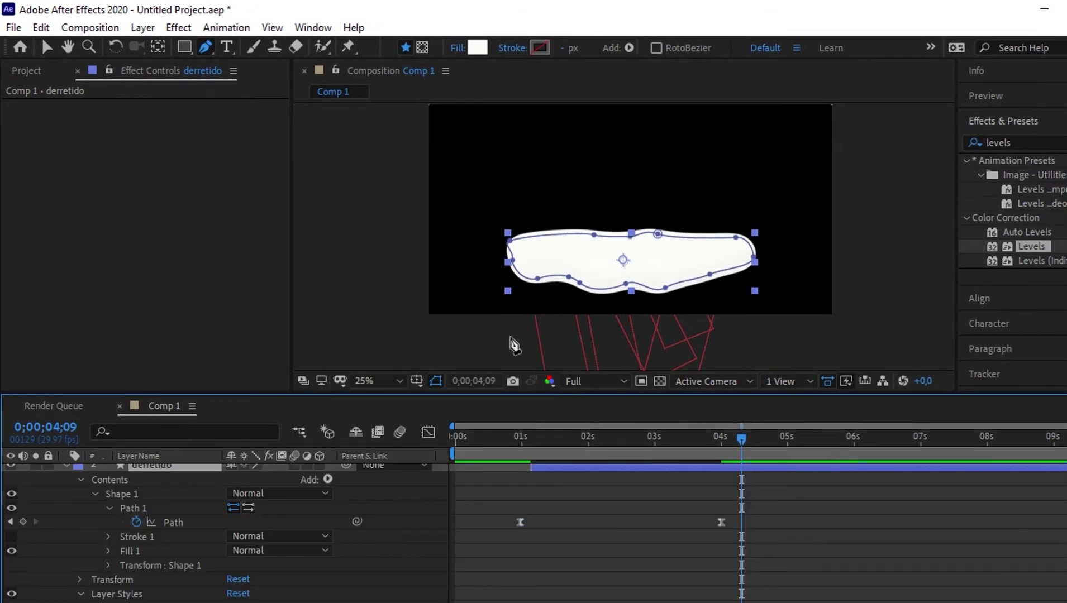
{"action": "key", "text": "period"}
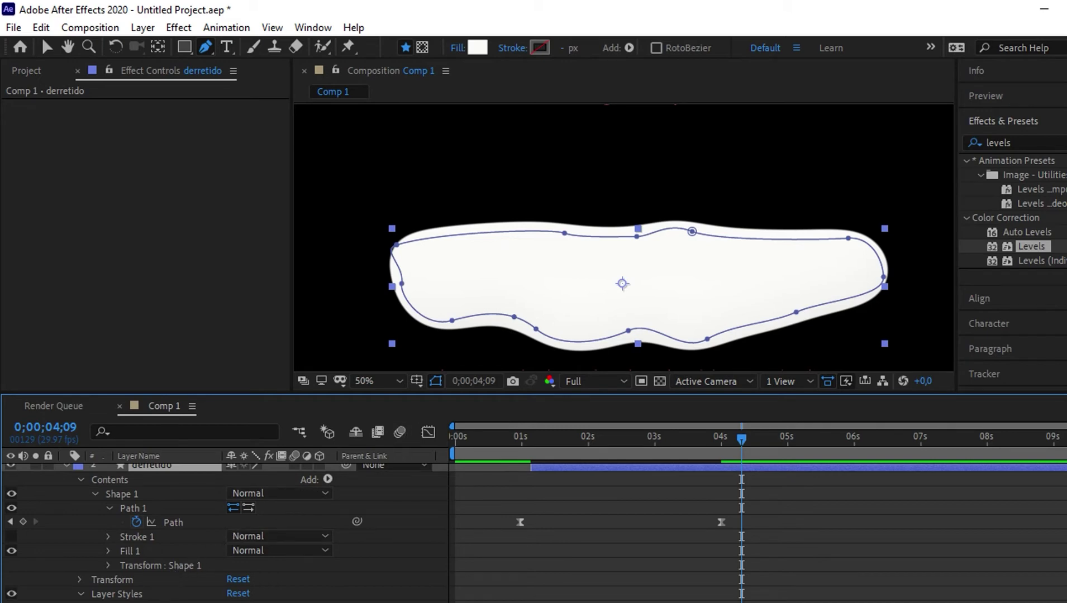
{"action": "scroll", "coordinate": [223, 530], "scroll_direction": "down", "scroll_amount": 5}
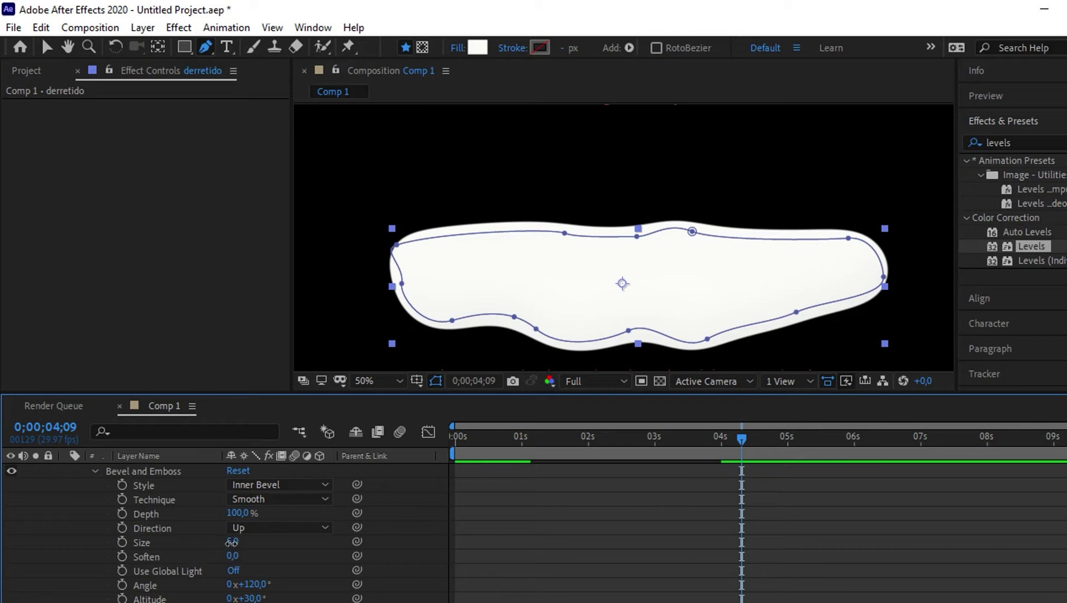
{"action": "left_click_drag", "start_coordinate": [231, 543], "coordinate": [292, 543]}
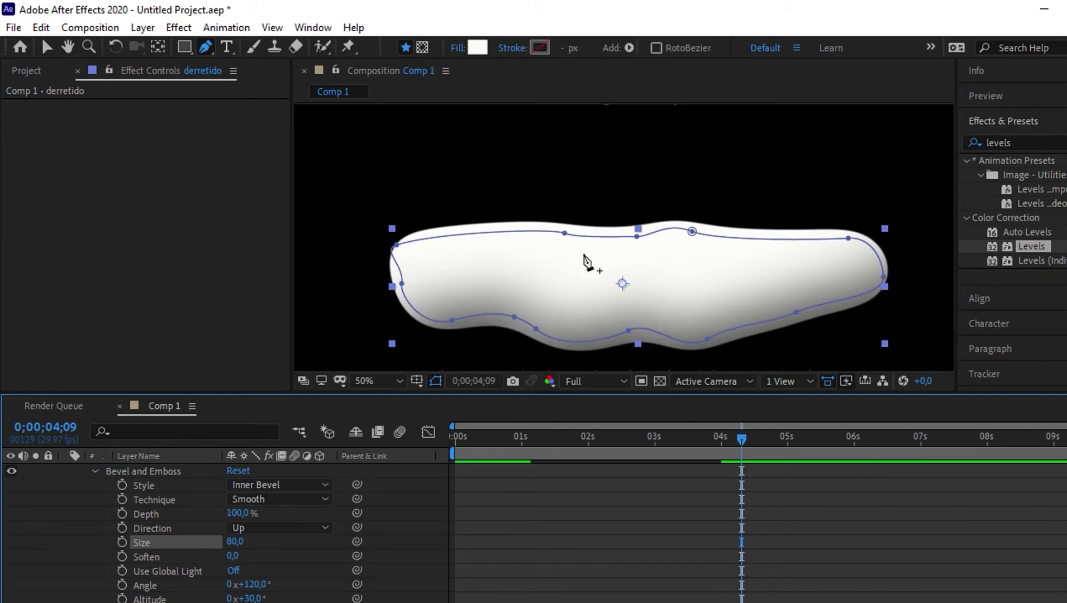
{"action": "mouse_move", "coordinate": [741, 442]}
{"action": "left_mouse_down"}
{"action": "mouse_move", "coordinate": [594, 478]}
{"action": "mouse_move", "coordinate": [716, 461]}
{"action": "mouse_move", "coordinate": [634, 477]}
{"action": "mouse_move", "coordinate": [719, 474]}
{"action": "left_mouse_up"}
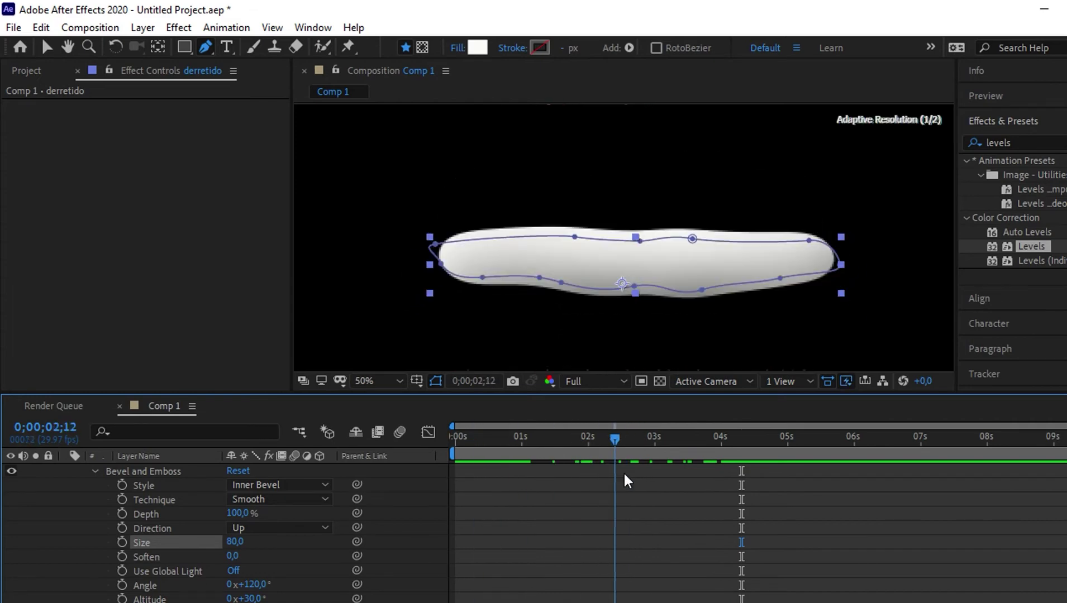
- Set the Bevel and Emboss shadow colour to yellow E3D219 and return to the start
{"action": "scroll", "coordinate": [292, 527], "scroll_direction": "down", "scroll_amount": 3}
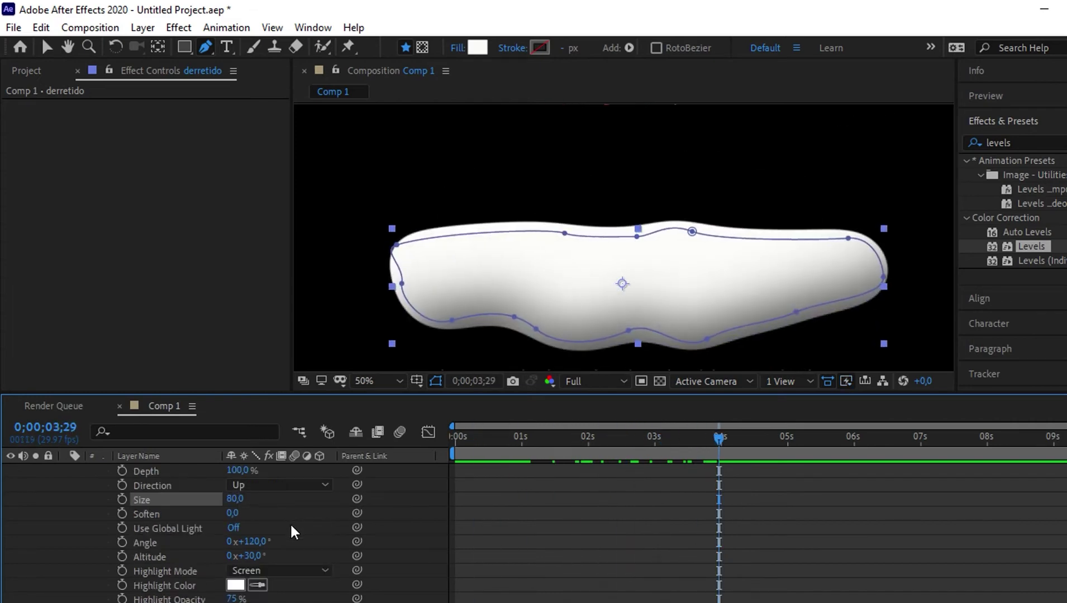
{"action": "scroll", "coordinate": [292, 531], "scroll_direction": "down", "scroll_amount": 3}
{"action": "left_click", "coordinate": [237, 546]}
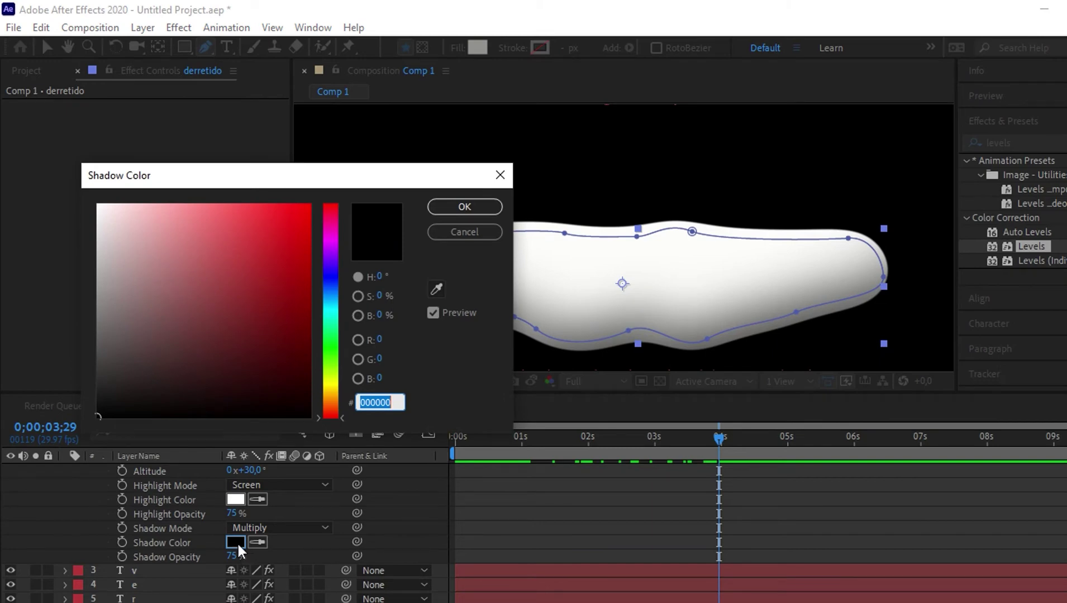
{"action": "left_click", "coordinate": [332, 385]}
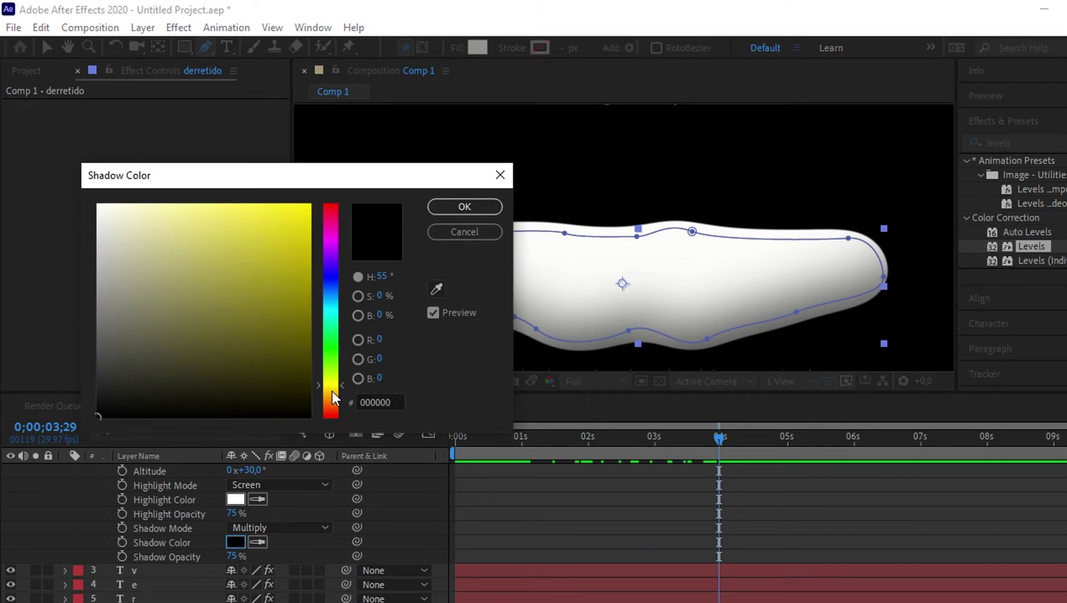
{"action": "left_click", "coordinate": [288, 227]}
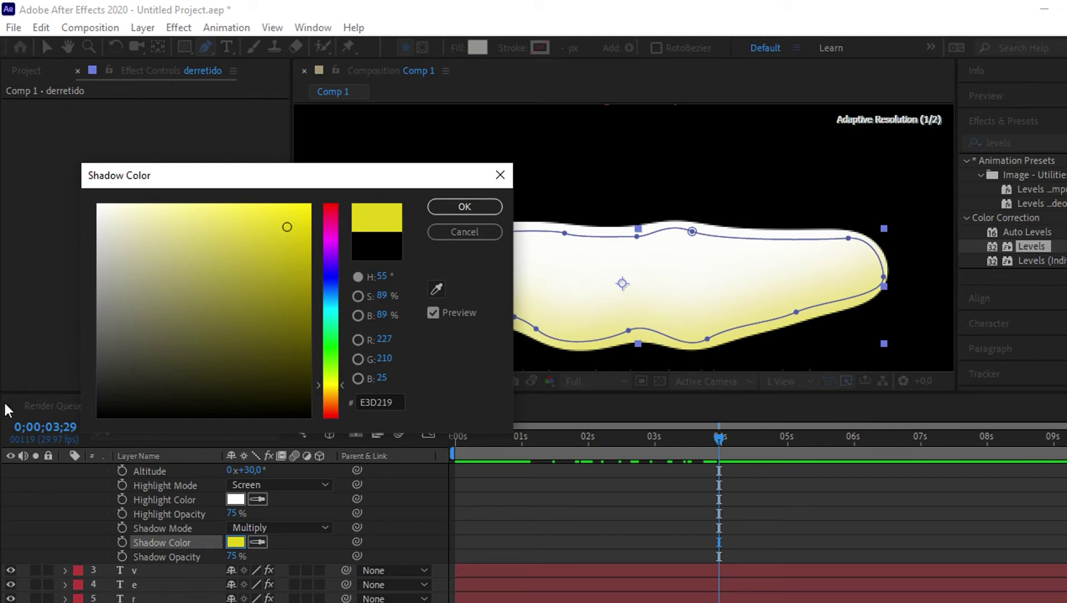
{"action": "left_click", "coordinate": [476, 205]}
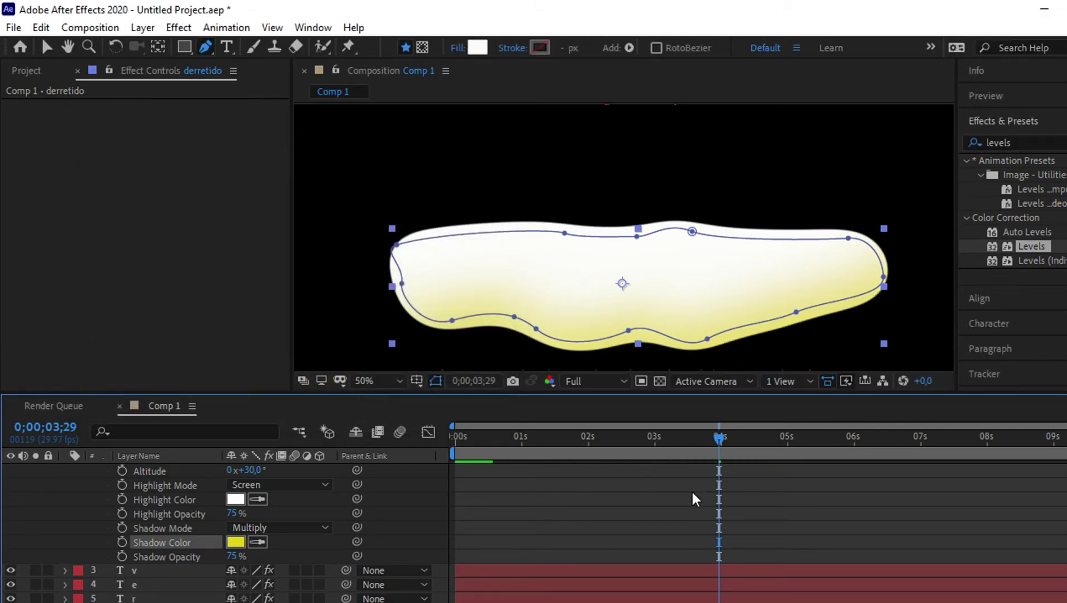
{"action": "left_click_drag", "start_coordinate": [721, 441], "coordinate": [431, 460]}
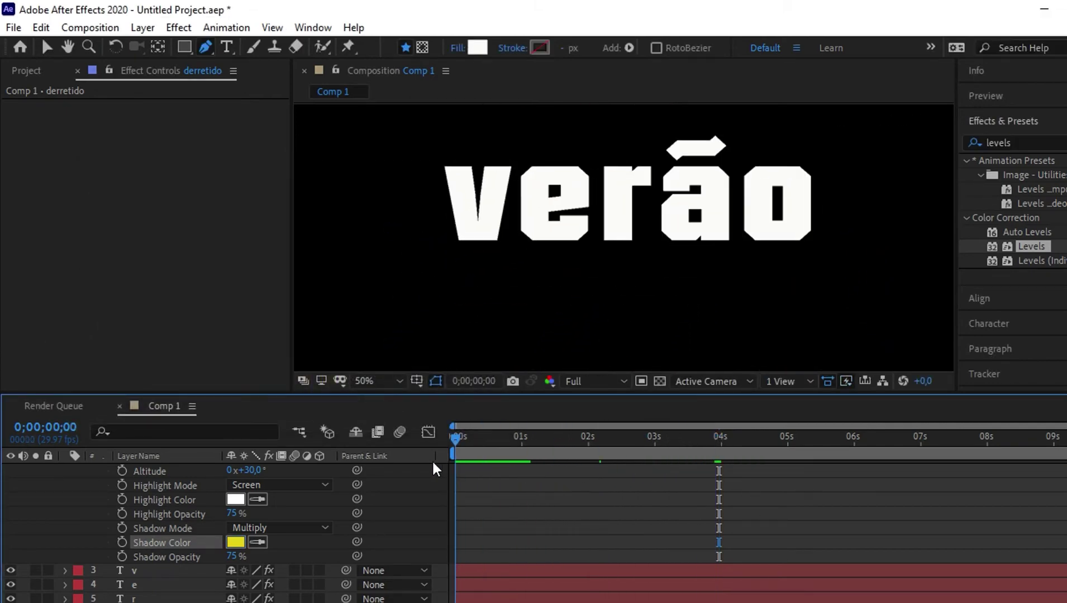
- Preview the yellow-shaded melt animation, then return the playhead near the start
{"action": "key", "text": "space"}
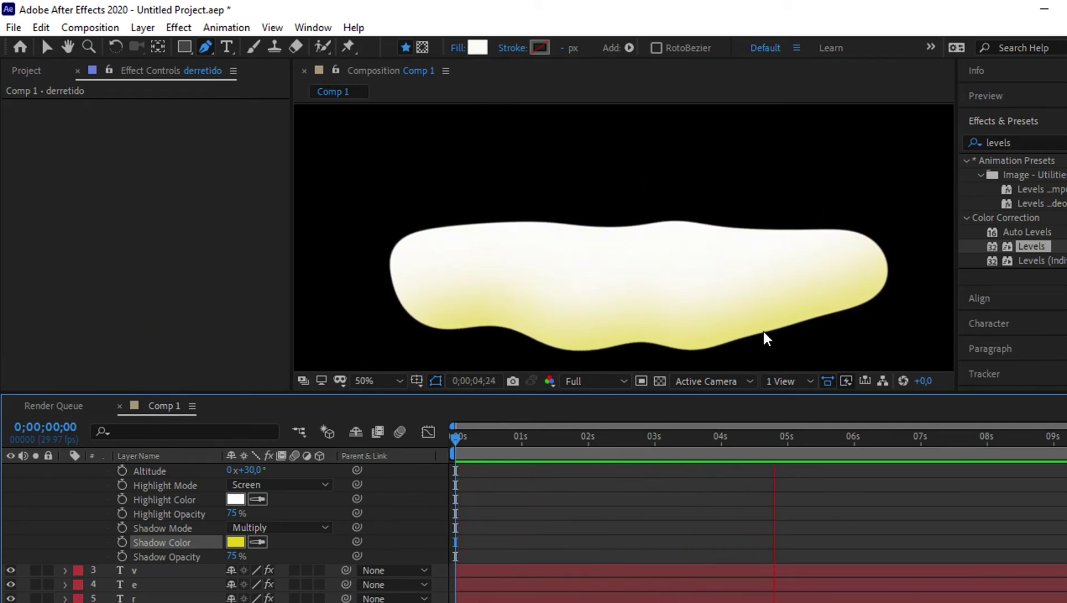
{"action": "key", "text": "space"}
{"action": "left_click_drag", "start_coordinate": [782, 440], "coordinate": [415, 463]}
- Collapse the derretido layer's properties and scrub through the text-to-blob morph
{"action": "scroll", "coordinate": [382, 494], "scroll_direction": "up", "scroll_amount": 5}
{"action": "scroll", "coordinate": [383, 485], "scroll_direction": "up", "scroll_amount": 5}
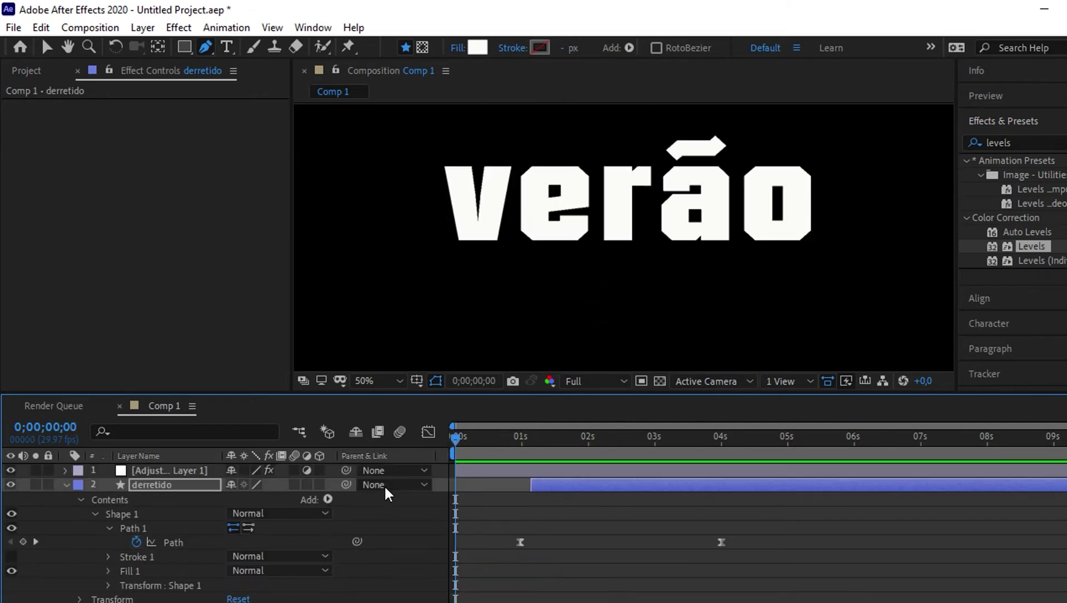
{"action": "left_click", "coordinate": [66, 485]}
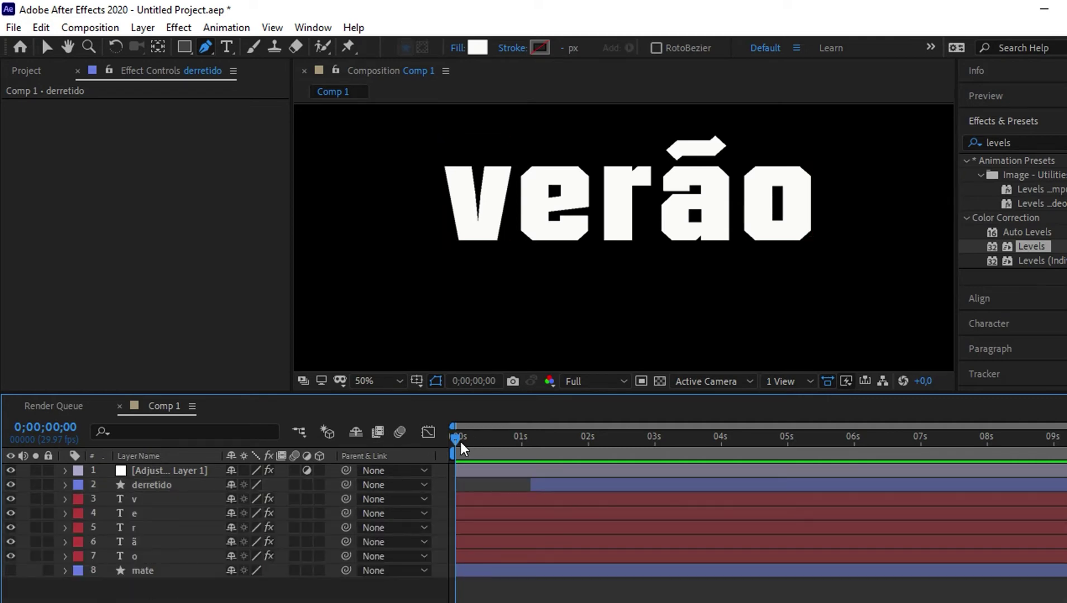
{"action": "mouse_move", "coordinate": [460, 442]}
{"action": "left_mouse_down"}
{"action": "mouse_move", "coordinate": [681, 451]}
{"action": "mouse_move", "coordinate": [829, 441]}
{"action": "mouse_move", "coordinate": [676, 439]}
{"action": "mouse_move", "coordinate": [636, 427]}
{"action": "mouse_move", "coordinate": [780, 422]}
{"action": "mouse_move", "coordinate": [423, 437]}
{"action": "mouse_move", "coordinate": [852, 424]}
{"action": "mouse_move", "coordinate": [649, 431]}
{"action": "mouse_move", "coordinate": [508, 419]}
{"action": "mouse_move", "coordinate": [438, 428]}
{"action": "mouse_move", "coordinate": [842, 441]}
{"action": "mouse_move", "coordinate": [388, 451]}
{"action": "left_mouse_up"}
- Drag ilha.png from the Imagens folder onto the timeline as the top layer
{"action": "key", "text": "alt+Tab"}
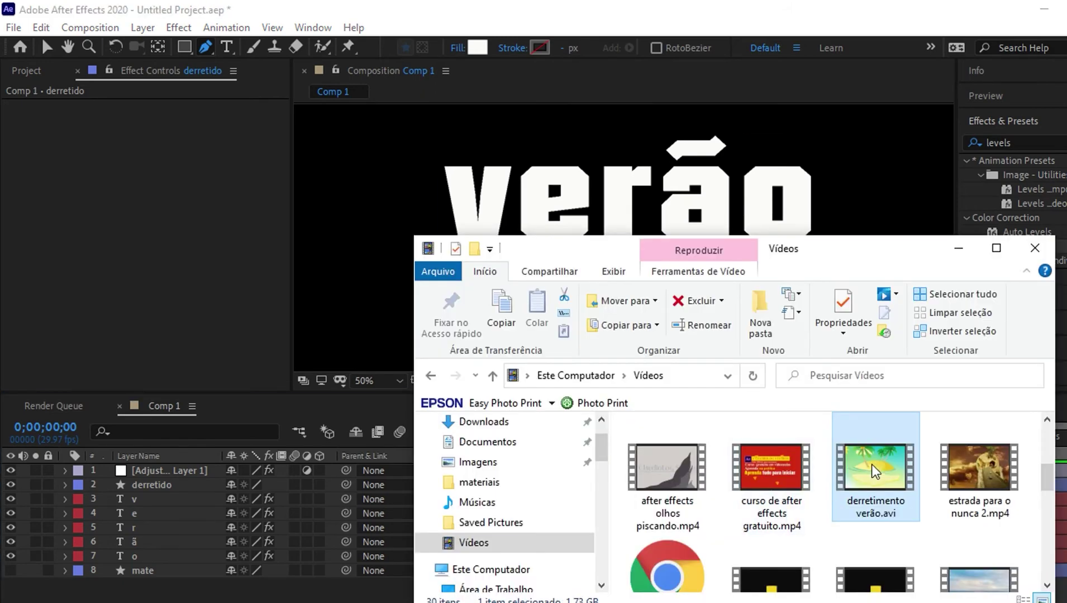
{"action": "scroll", "coordinate": [513, 481], "scroll_direction": "down", "scroll_amount": 3}
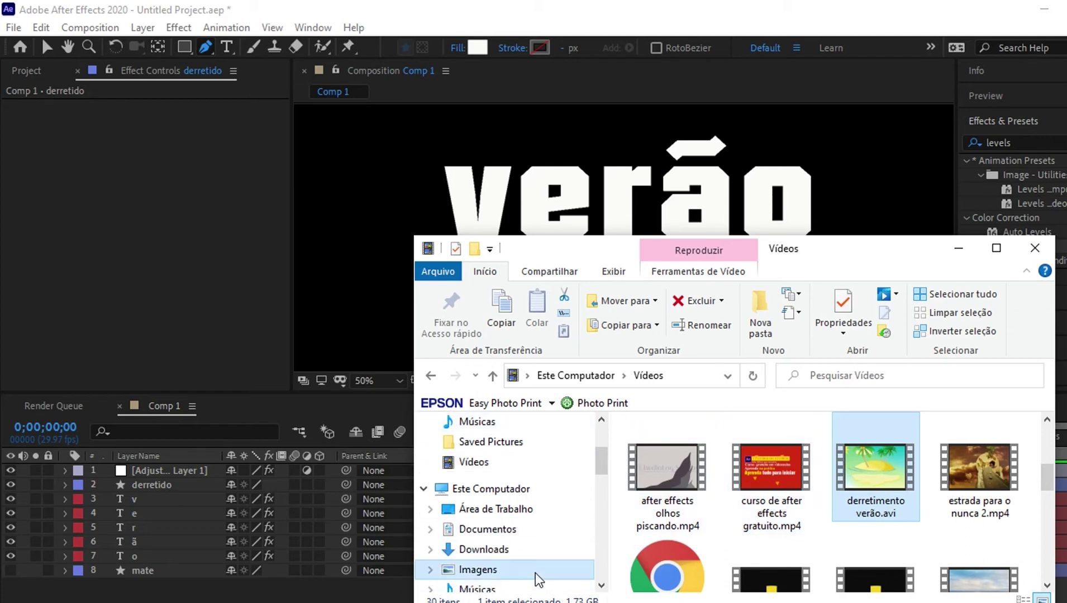
{"action": "left_click", "coordinate": [535, 572]}
{"action": "scroll", "coordinate": [878, 474], "scroll_direction": "down", "scroll_amount": 5}
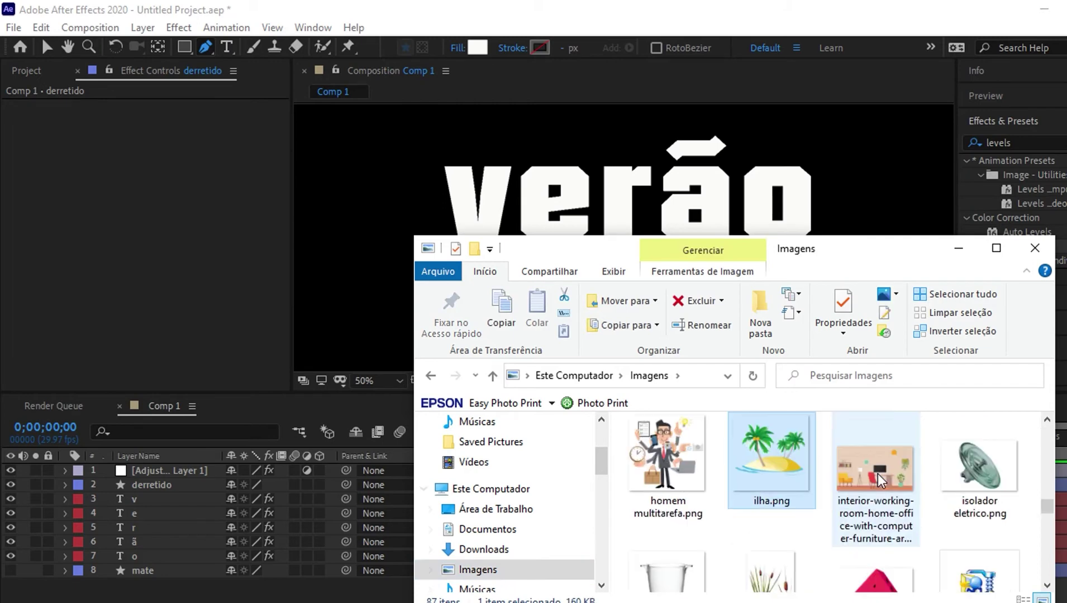
{"action": "left_click", "coordinate": [772, 461]}
{"action": "mouse_move", "coordinate": [772, 460]}
{"action": "left_mouse_down"}
{"action": "mouse_move", "coordinate": [66, 601]}
{"action": "mouse_move", "coordinate": [234, 580]}
{"action": "left_mouse_up"}
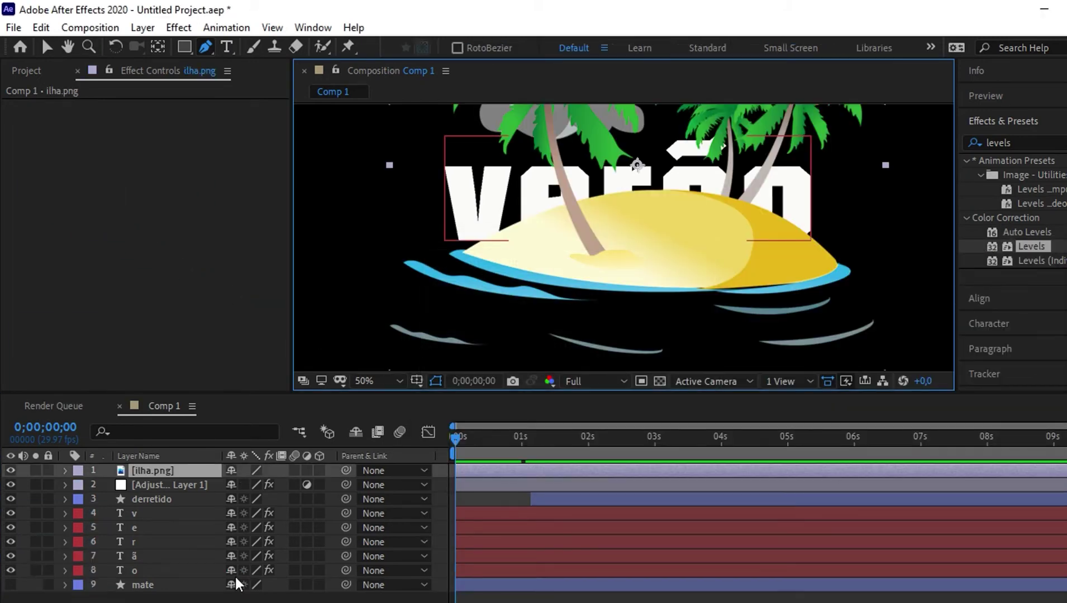
{"action": "scroll", "coordinate": [690, 243], "scroll_direction": "down", "scroll_amount": 2}
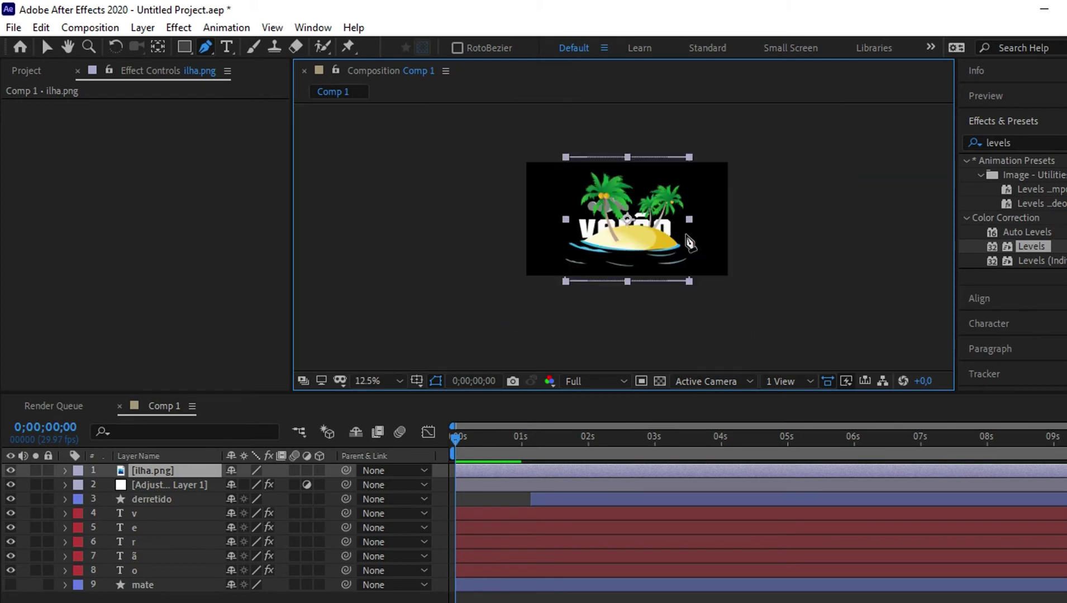
{"action": "scroll", "coordinate": [690, 243], "scroll_direction": "up", "scroll_amount": 1}
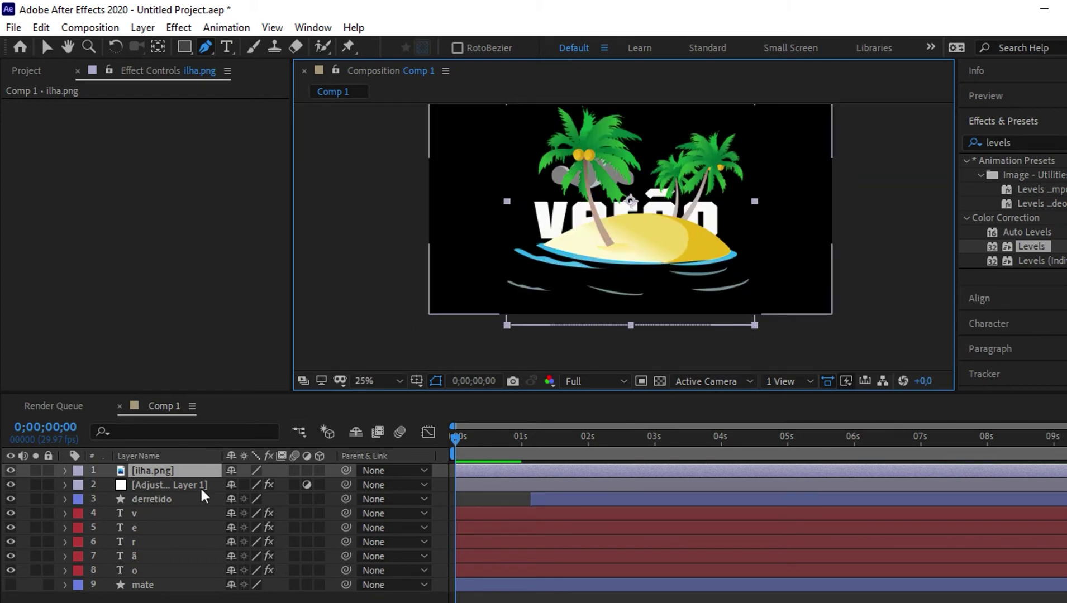
{"action": "left_click", "coordinate": [176, 469]}
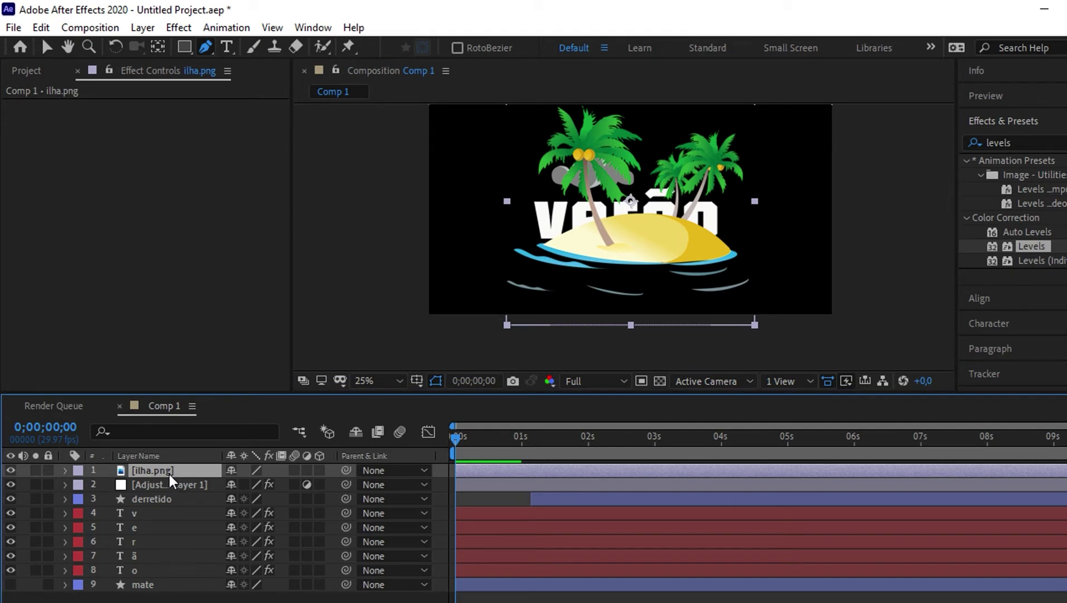
- Scale the ilha.png island to 75% and move it up slightly left
{"action": "key", "text": "s"}
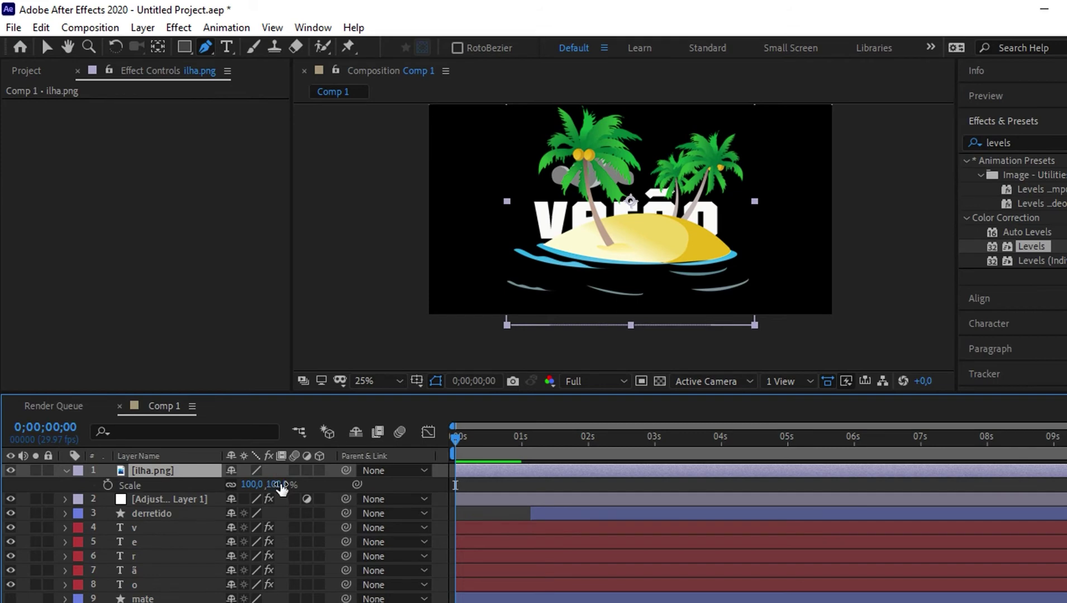
{"action": "left_click_drag", "start_coordinate": [282, 489], "coordinate": [269, 488]}
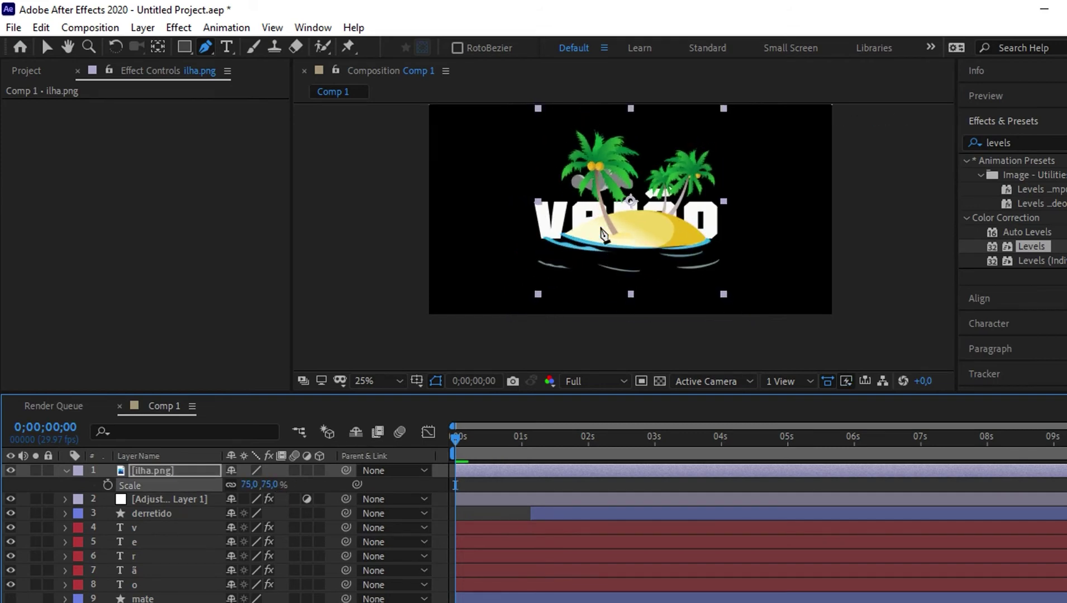
{"action": "key", "text": "v"}
{"action": "left_click", "coordinate": [626, 238]}
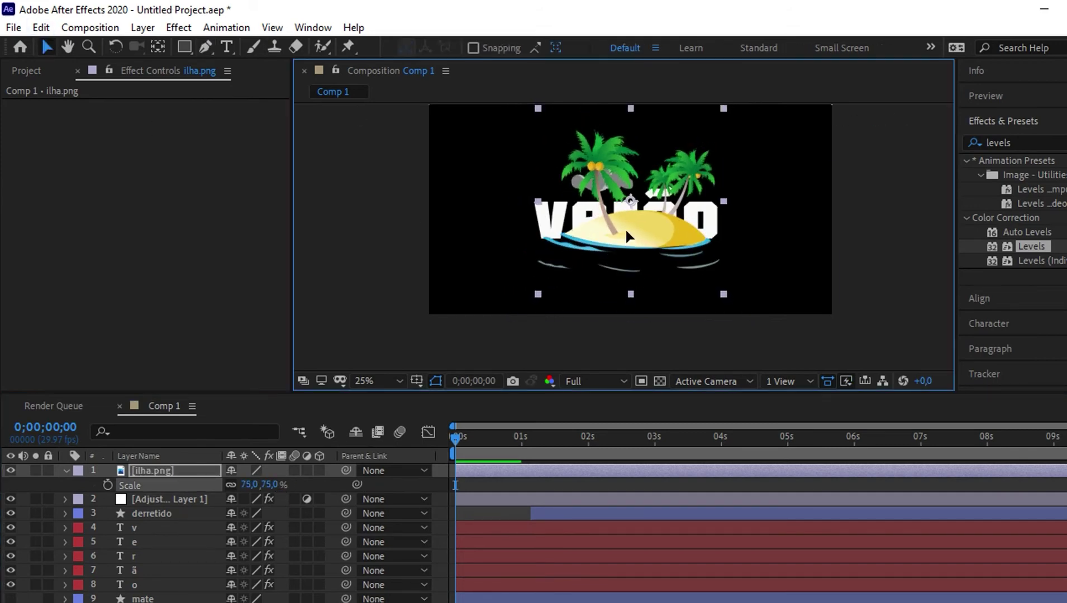
{"action": "left_click_drag", "start_coordinate": [627, 237], "coordinate": [610, 230]}
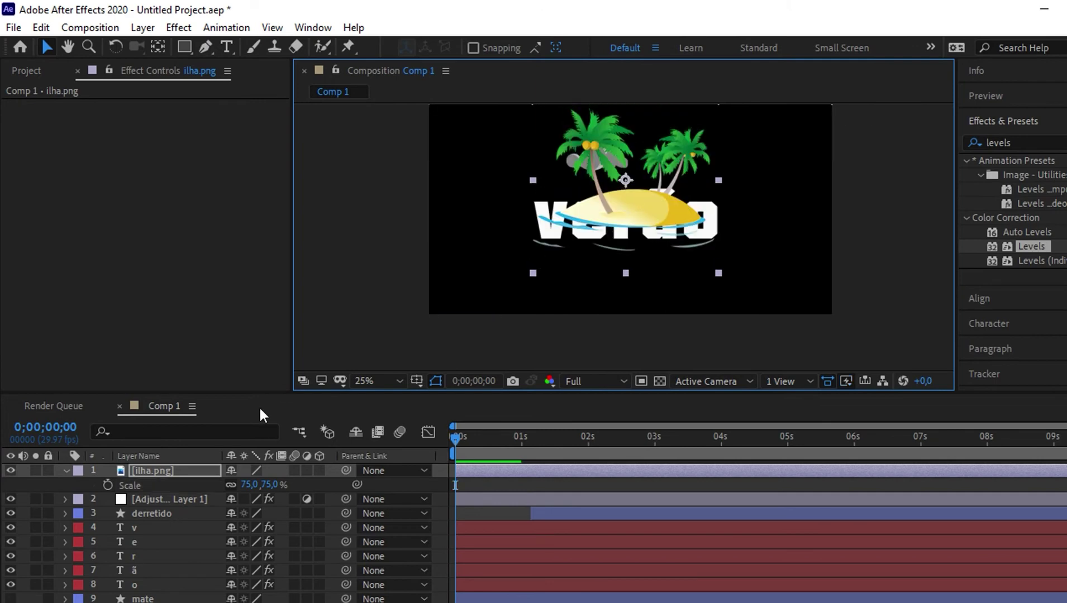
- Place ilha.png beneath the Adjustment Layer so the island melts too
{"action": "left_click", "coordinate": [66, 471]}
{"action": "left_click_drag", "start_coordinate": [154, 470], "coordinate": [152, 491]}
{"action": "left_click_drag", "start_coordinate": [455, 442], "coordinate": [614, 440]}
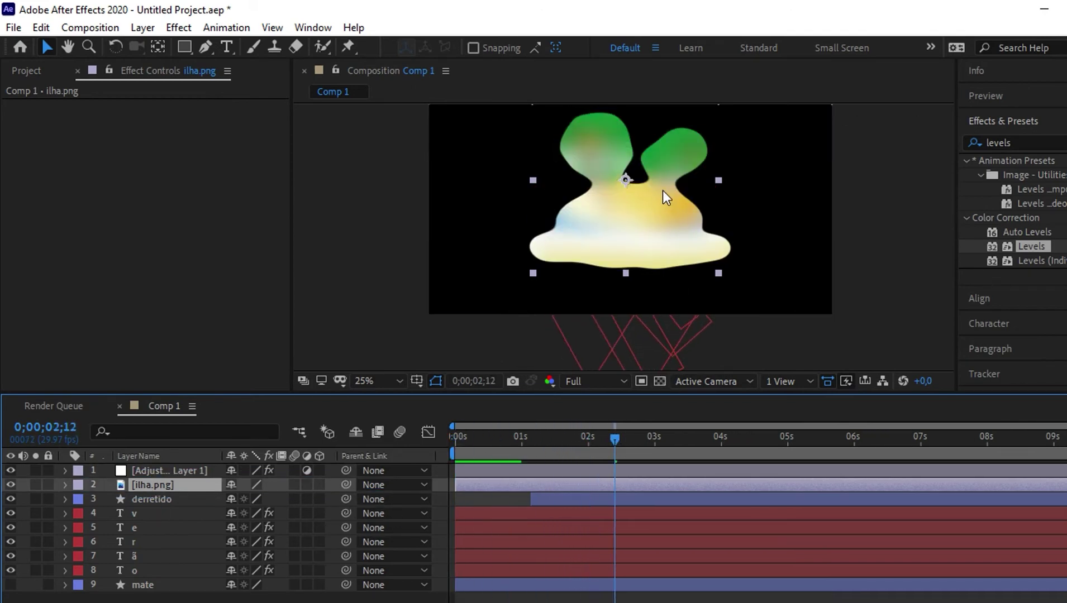
- Reduce ilha.png's scale to 59% and drag it down toward the frame bottom
{"action": "mouse_move", "coordinate": [612, 438]}
{"action": "left_mouse_down"}
{"action": "mouse_move", "coordinate": [540, 457]}
{"action": "mouse_move", "coordinate": [634, 440]}
{"action": "left_mouse_up"}
{"action": "key", "text": "comma"}
{"action": "scroll", "coordinate": [646, 210], "scroll_direction": "up", "scroll_amount": 2}
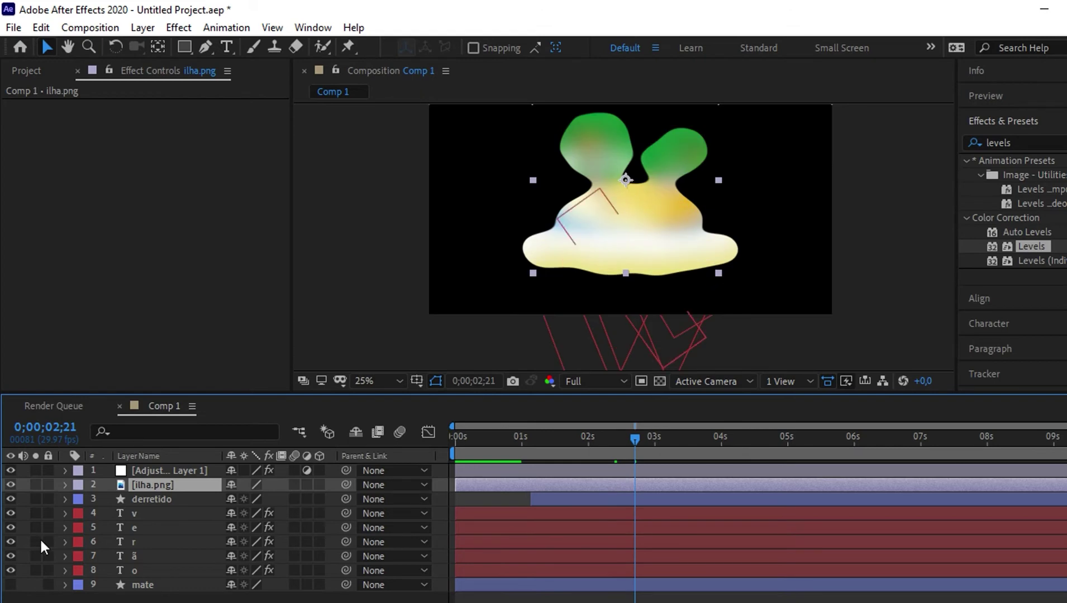
{"action": "key", "text": "s"}
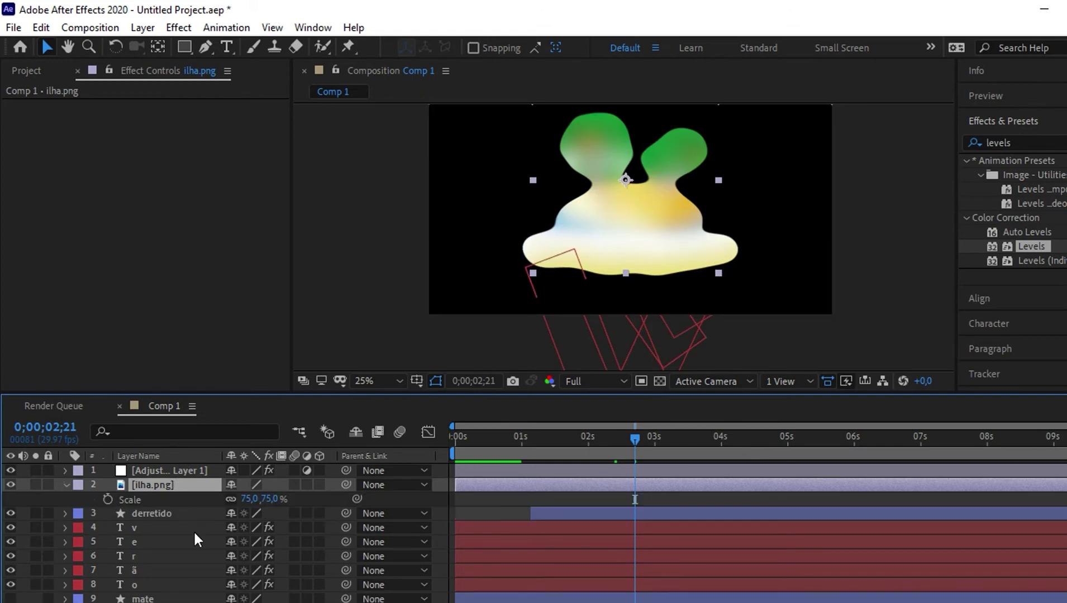
{"action": "left_click_drag", "start_coordinate": [268, 504], "coordinate": [252, 499]}
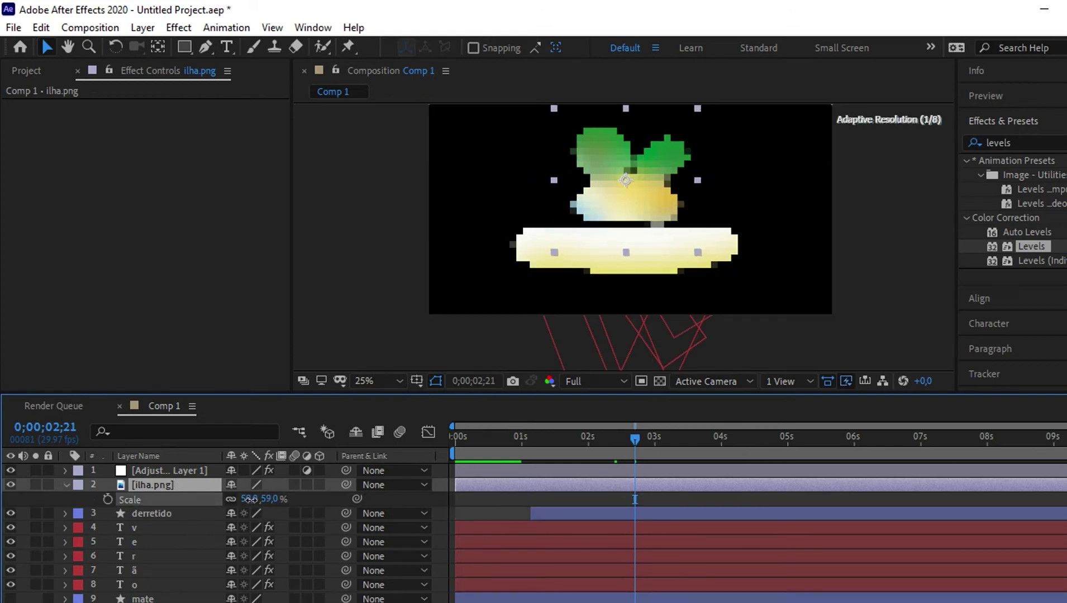
{"action": "left_click_drag", "start_coordinate": [626, 180], "coordinate": [629, 288]}
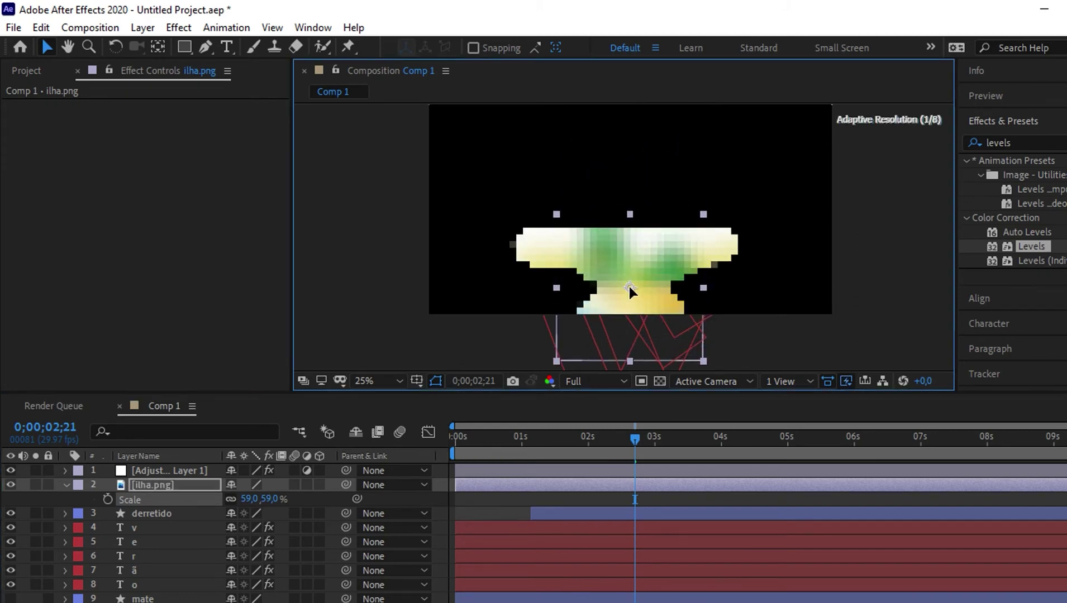
{"action": "mouse_move", "coordinate": [635, 439]}
{"action": "left_mouse_down"}
{"action": "mouse_move", "coordinate": [499, 473]}
{"action": "mouse_move", "coordinate": [756, 456]}
{"action": "mouse_move", "coordinate": [478, 483]}
{"action": "mouse_move", "coordinate": [644, 469]}
{"action": "mouse_move", "coordinate": [600, 480]}
{"action": "mouse_move", "coordinate": [617, 480]}
{"action": "left_mouse_up"}
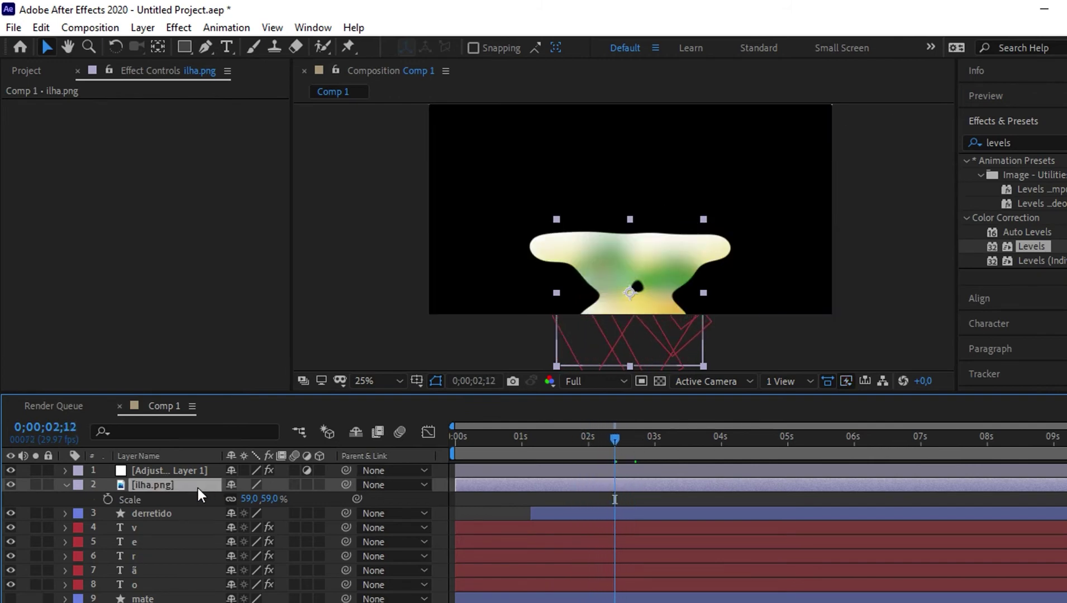
- Keyframe the island's Position so it rises upward by about four seconds
{"action": "key", "text": "p"}
{"action": "left_click", "coordinate": [108, 498]}
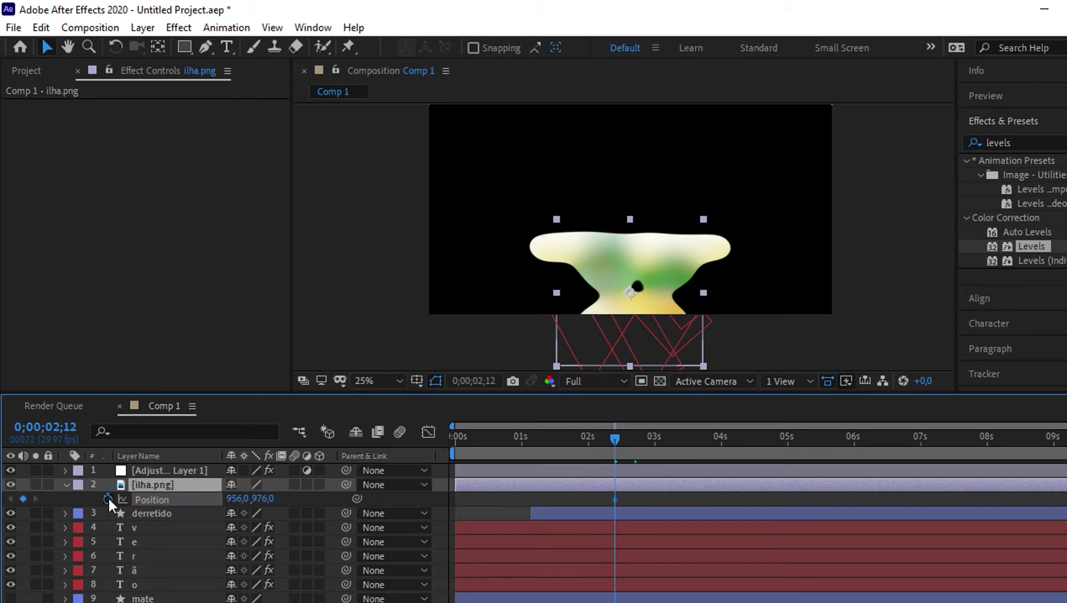
{"action": "left_click_drag", "start_coordinate": [616, 439], "coordinate": [723, 447]}
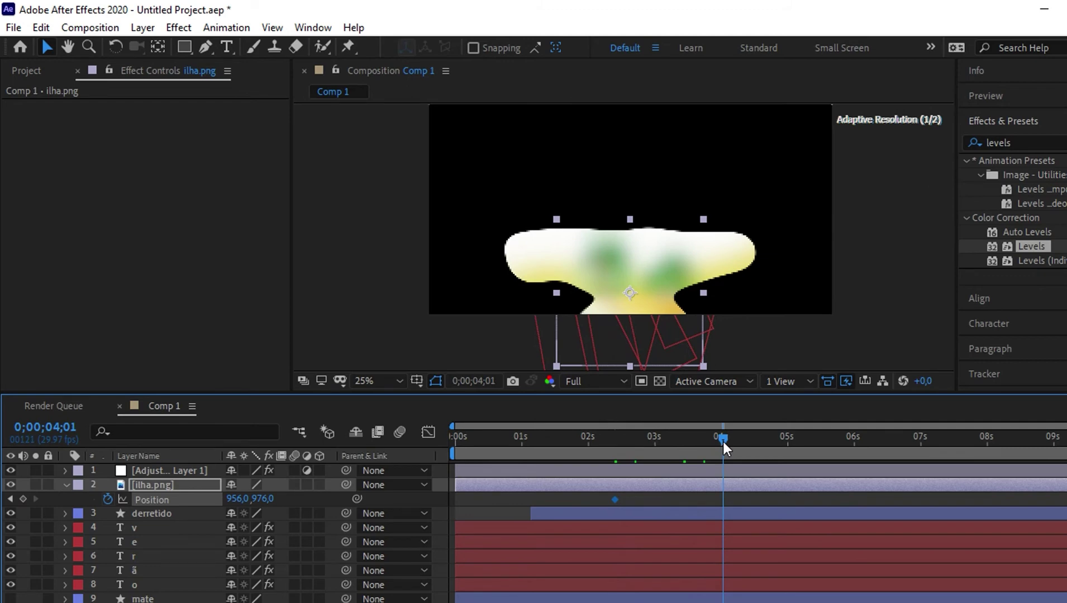
{"action": "left_click_drag", "start_coordinate": [650, 331], "coordinate": [648, 211]}
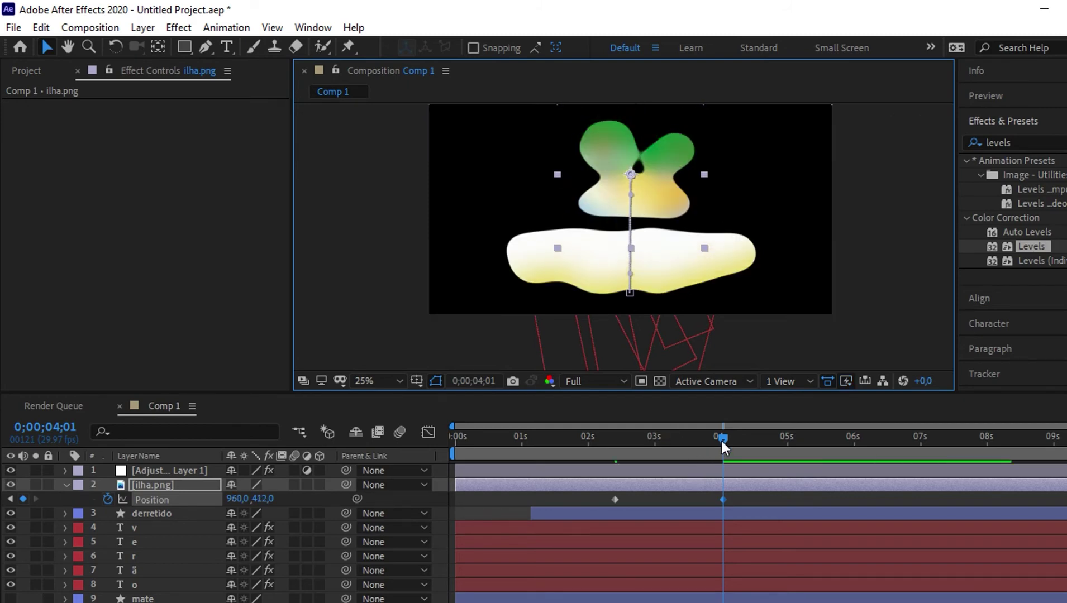
- Shift the ilha.png layer bar so it starts at 0;00;02;17
{"action": "left_click_drag", "start_coordinate": [723, 439], "coordinate": [592, 479]}
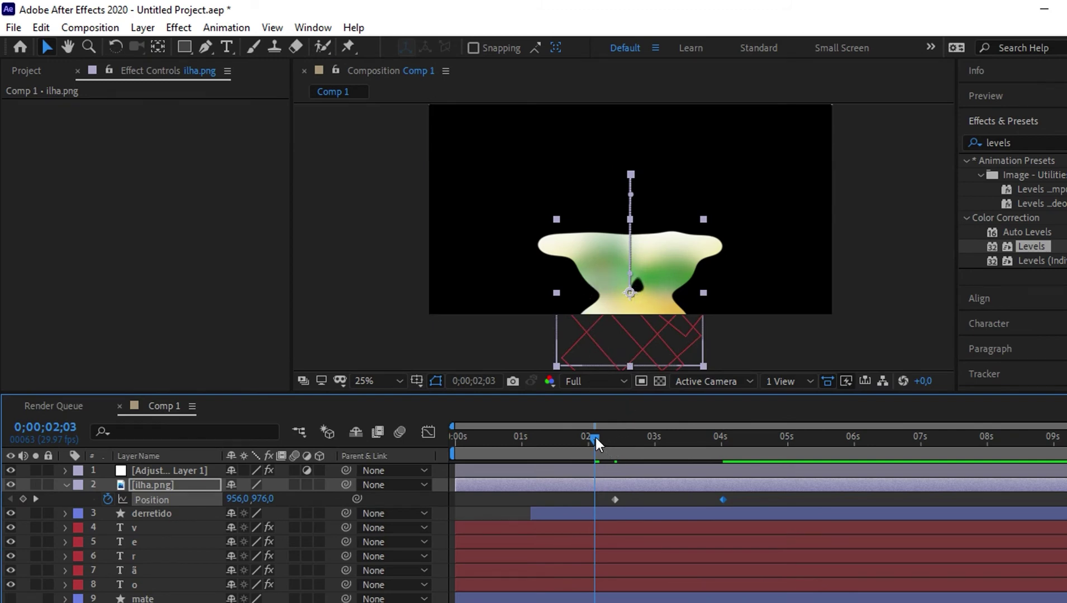
{"action": "mouse_move", "coordinate": [595, 437]}
{"action": "left_mouse_down"}
{"action": "mouse_move", "coordinate": [617, 458]}
{"action": "mouse_move", "coordinate": [521, 467]}
{"action": "mouse_move", "coordinate": [627, 466]}
{"action": "left_mouse_up"}
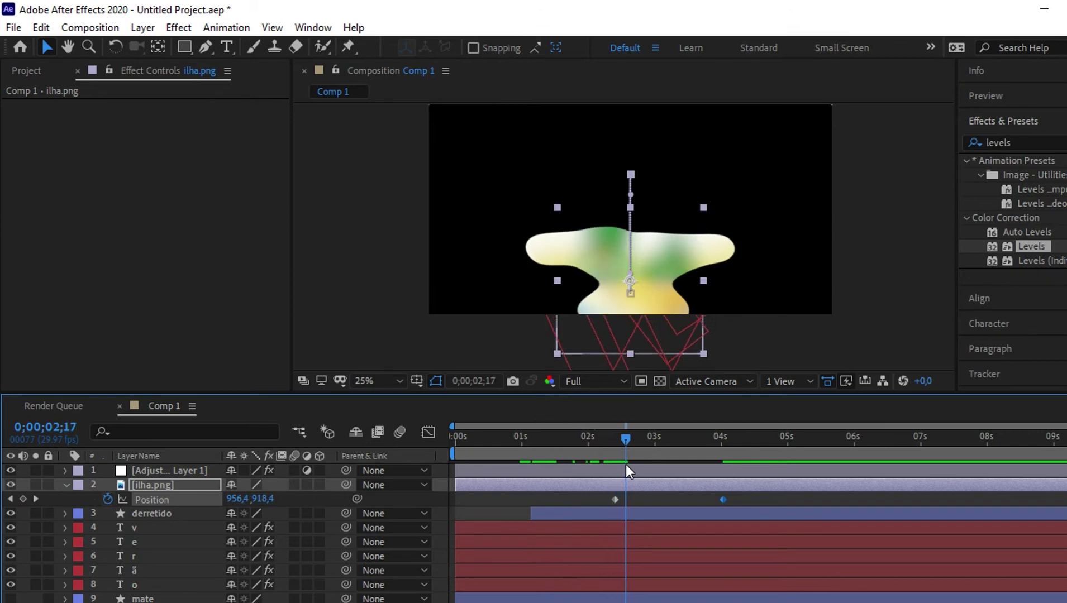
{"action": "left_click", "coordinate": [539, 487]}
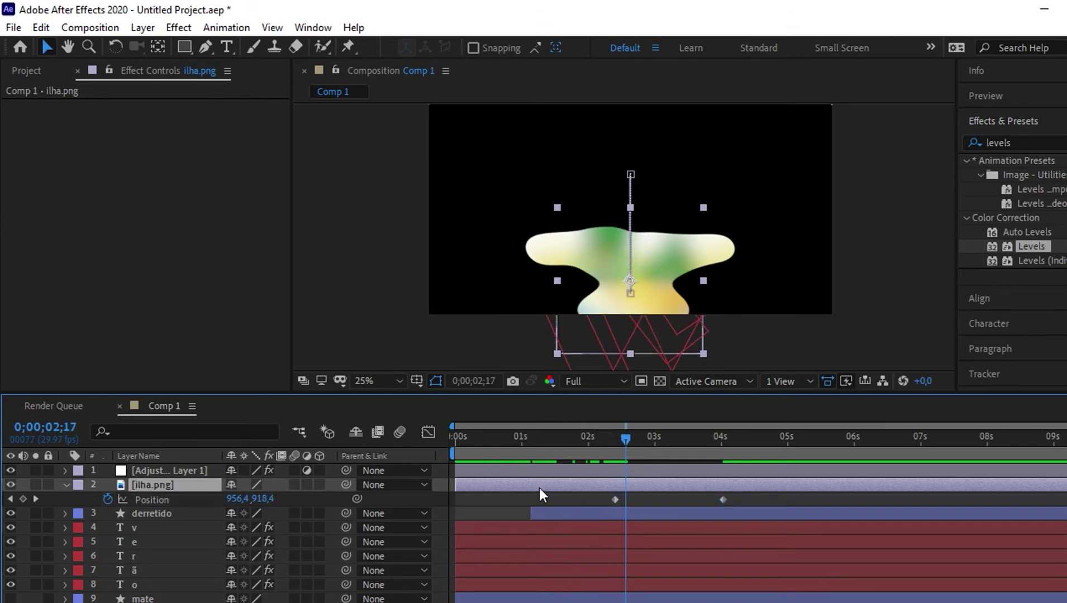
{"action": "left_click_drag", "start_coordinate": [501, 491], "coordinate": [676, 483]}
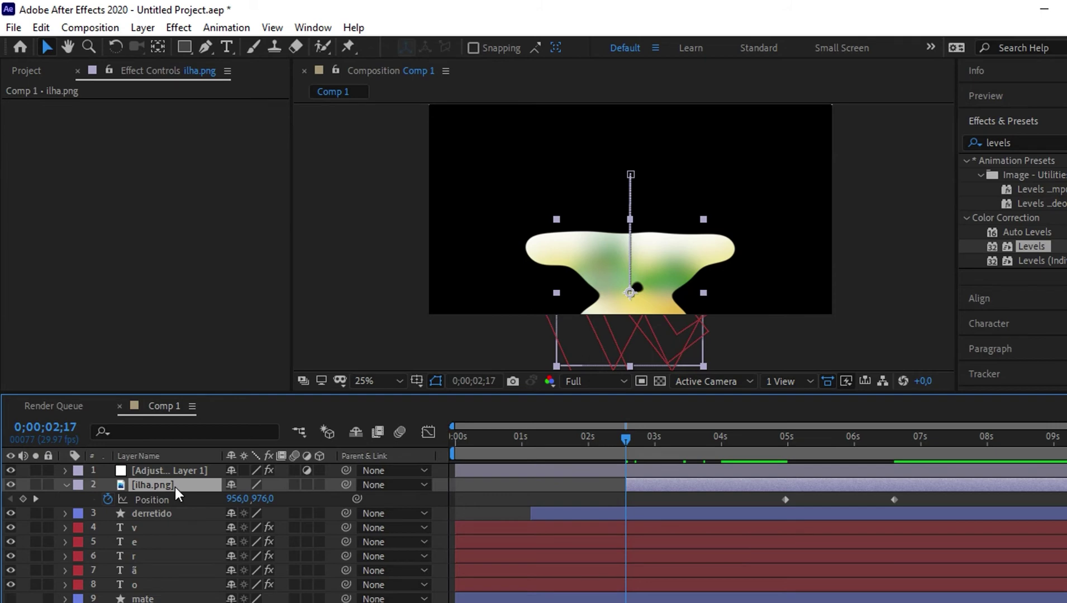
- Add a Scale keyframe on ilha.png at 2;17 set to 20%
{"action": "key", "text": "s"}
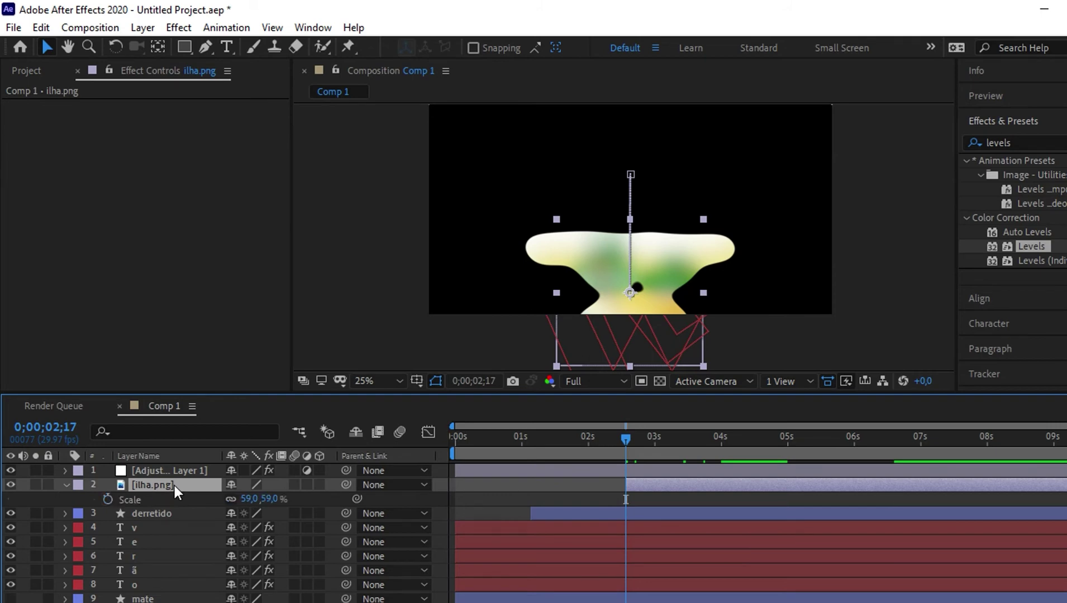
{"action": "left_click", "coordinate": [108, 501]}
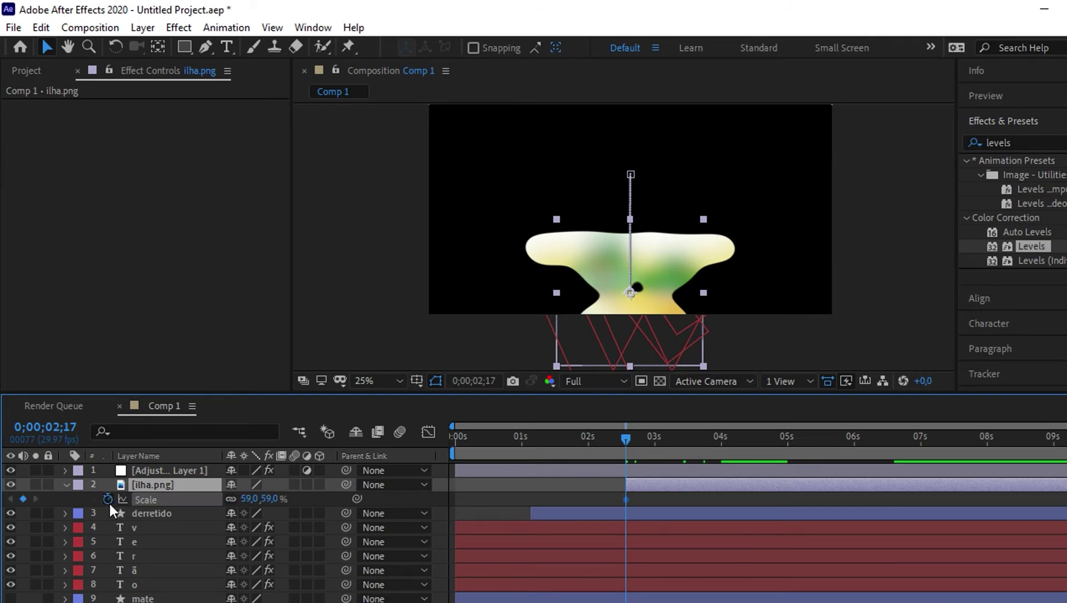
{"action": "left_click_drag", "start_coordinate": [270, 498], "coordinate": [245, 499]}
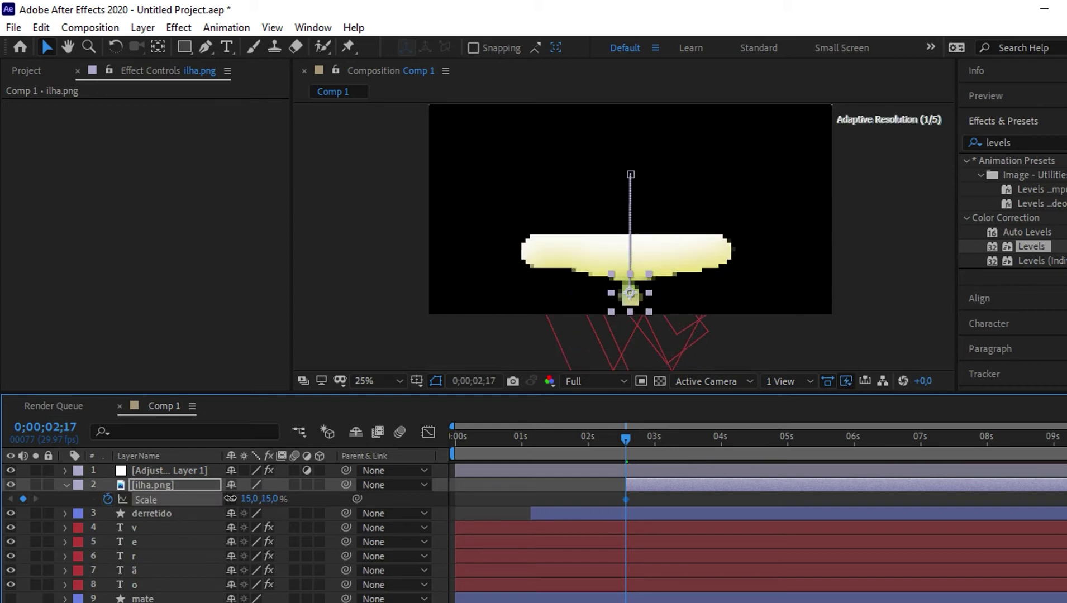
{"action": "left_click_drag", "start_coordinate": [230, 499], "coordinate": [232, 498]}
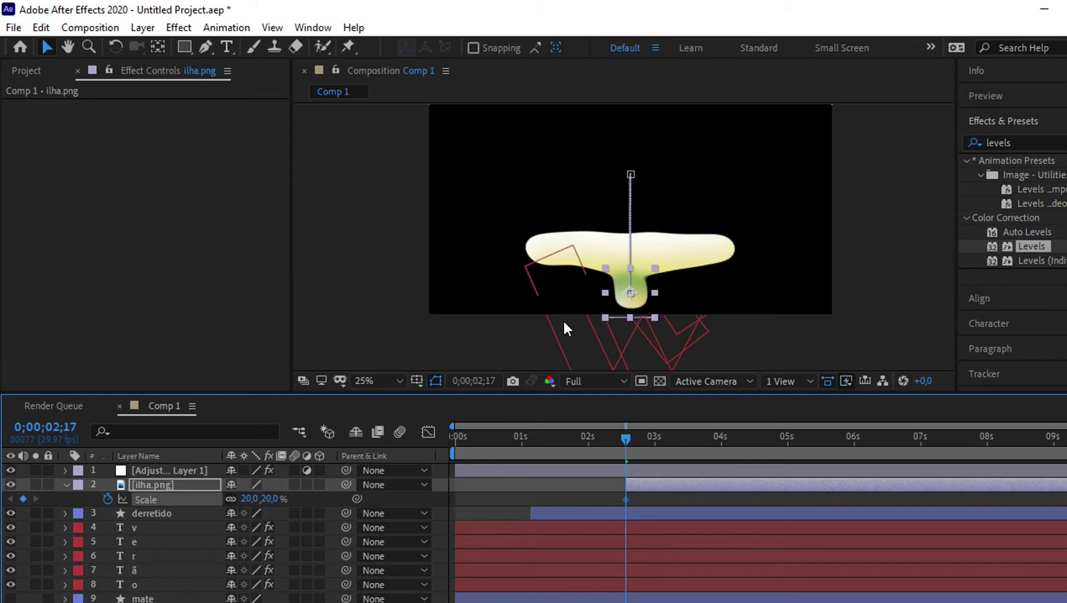
- Nudge the island upward to add a Position keyframe, then review motion through 6;18
{"action": "left_click", "coordinate": [633, 292]}
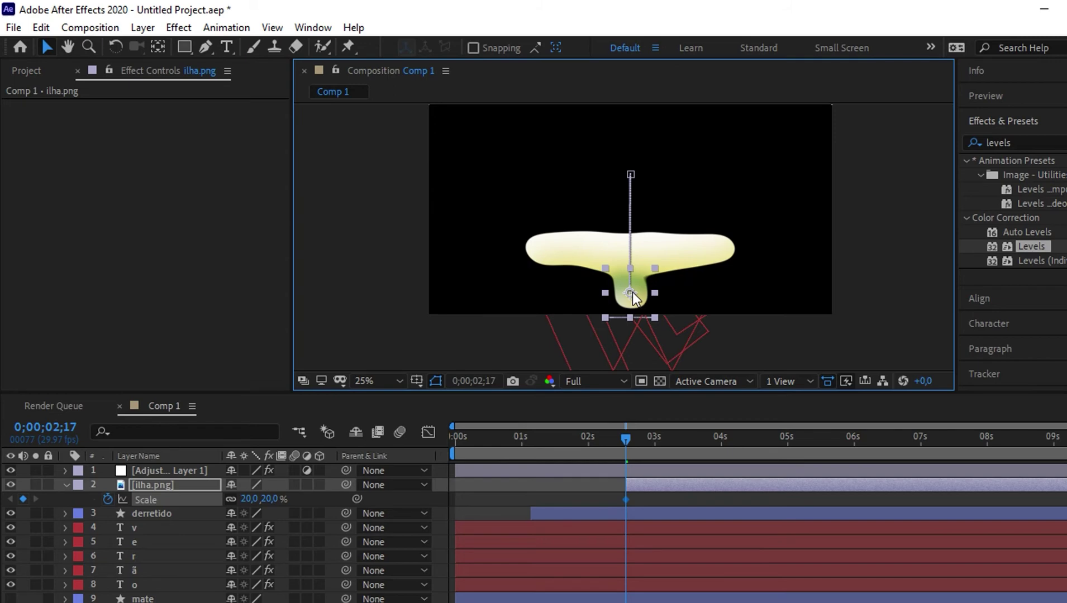
{"action": "left_click", "coordinate": [172, 486]}
{"action": "key", "text": "p"}
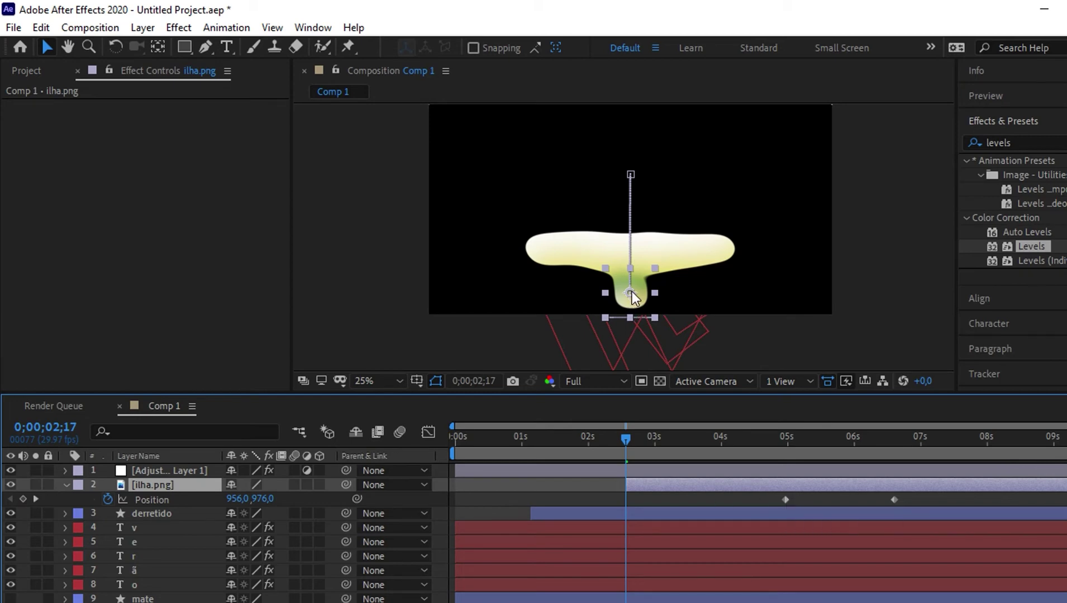
{"action": "left_click_drag", "start_coordinate": [632, 291], "coordinate": [628, 256]}
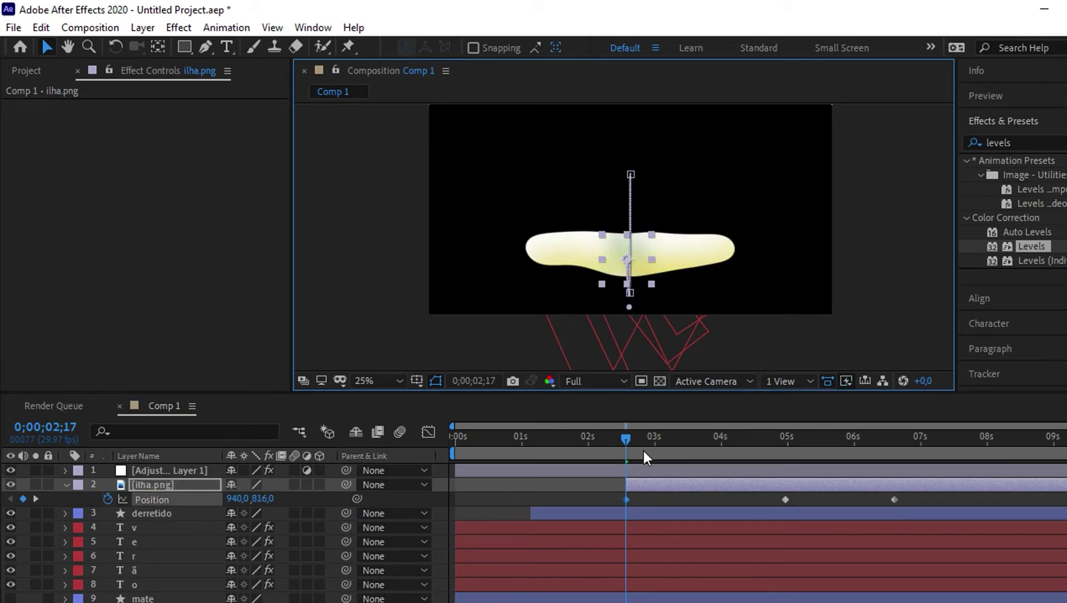
{"action": "mouse_move", "coordinate": [629, 439]}
{"action": "left_mouse_down"}
{"action": "mouse_move", "coordinate": [874, 458]}
{"action": "mouse_move", "coordinate": [707, 484]}
{"action": "mouse_move", "coordinate": [848, 481]}
{"action": "left_mouse_up"}
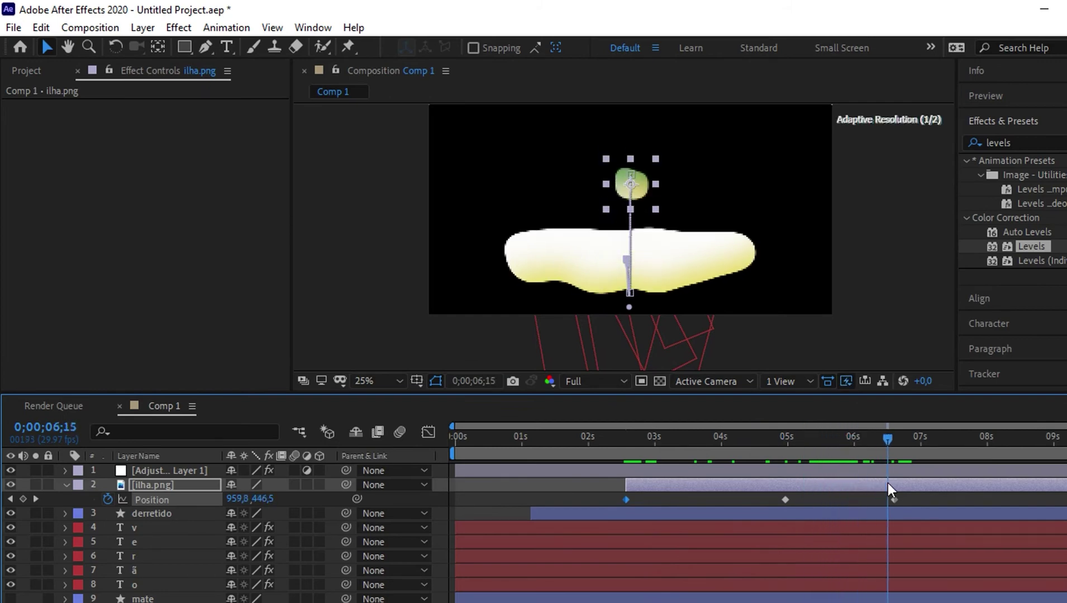
{"action": "left_click_drag", "start_coordinate": [848, 480], "coordinate": [897, 483]}
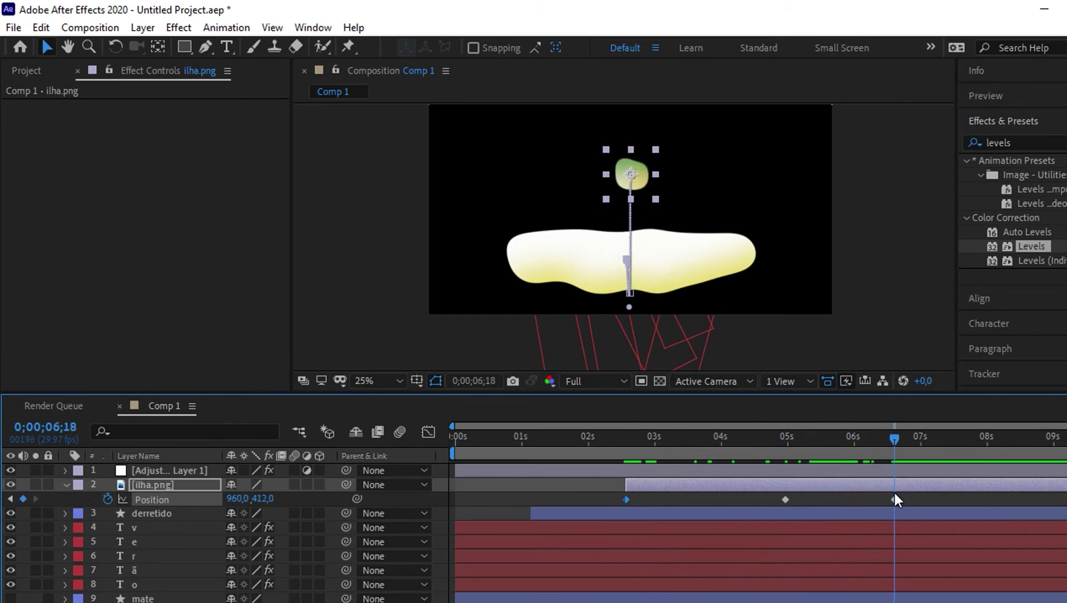
{"action": "left_click", "coordinate": [894, 500]}
{"action": "left_click_drag", "start_coordinate": [891, 447], "coordinate": [786, 460]}
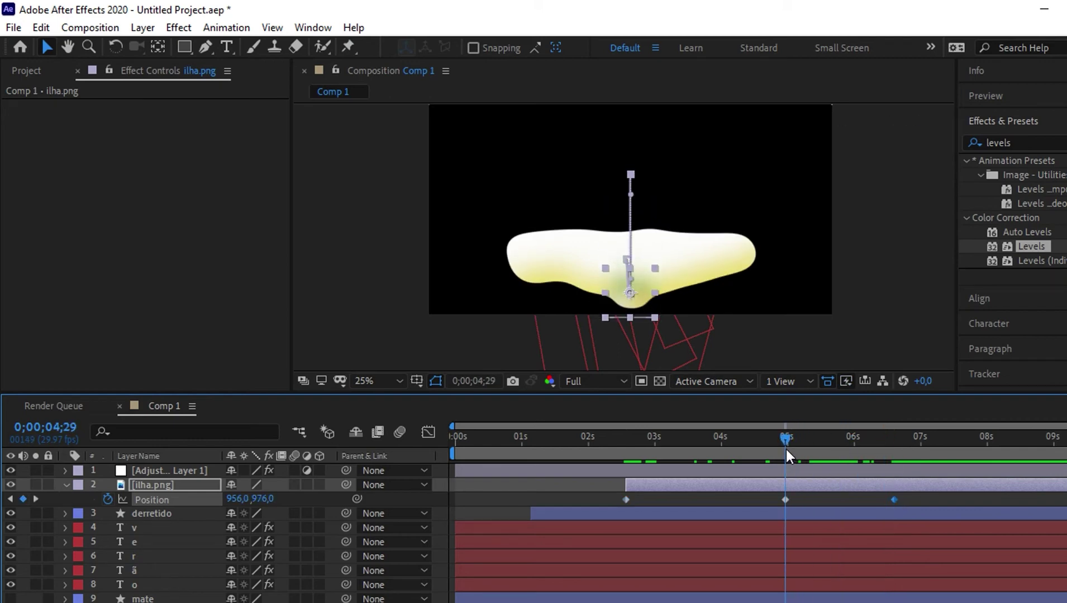
- Keyframe ilha.png Scale to hold 20% at 4;29 and reach 69% at 6;29, then scrub to review
{"action": "left_click", "coordinate": [170, 483]}
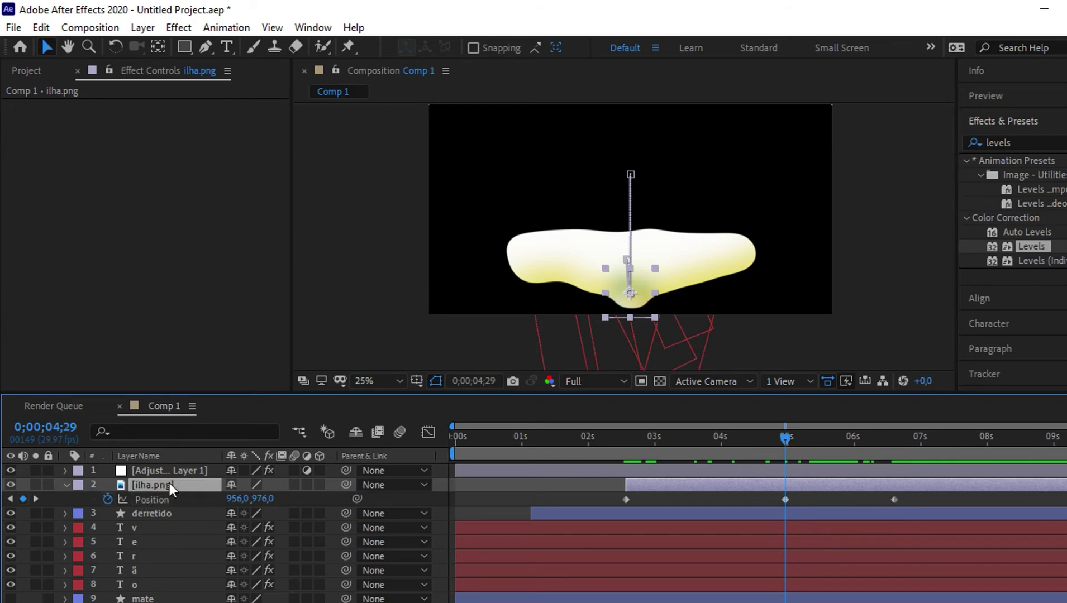
{"action": "key", "text": "s"}
{"action": "left_click", "coordinate": [23, 498]}
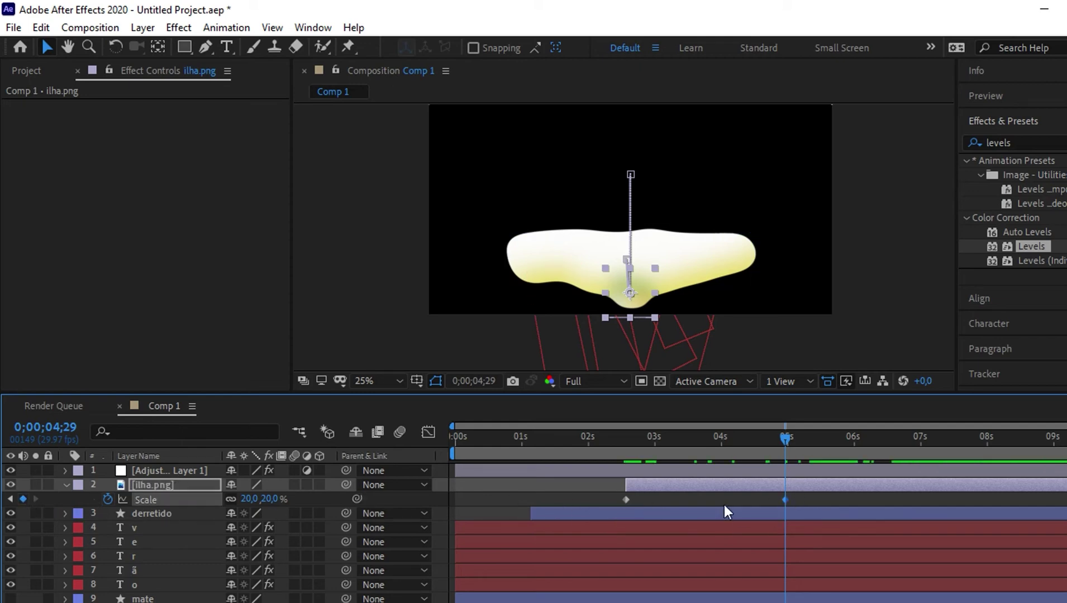
{"action": "left_click_drag", "start_coordinate": [787, 438], "coordinate": [921, 442]}
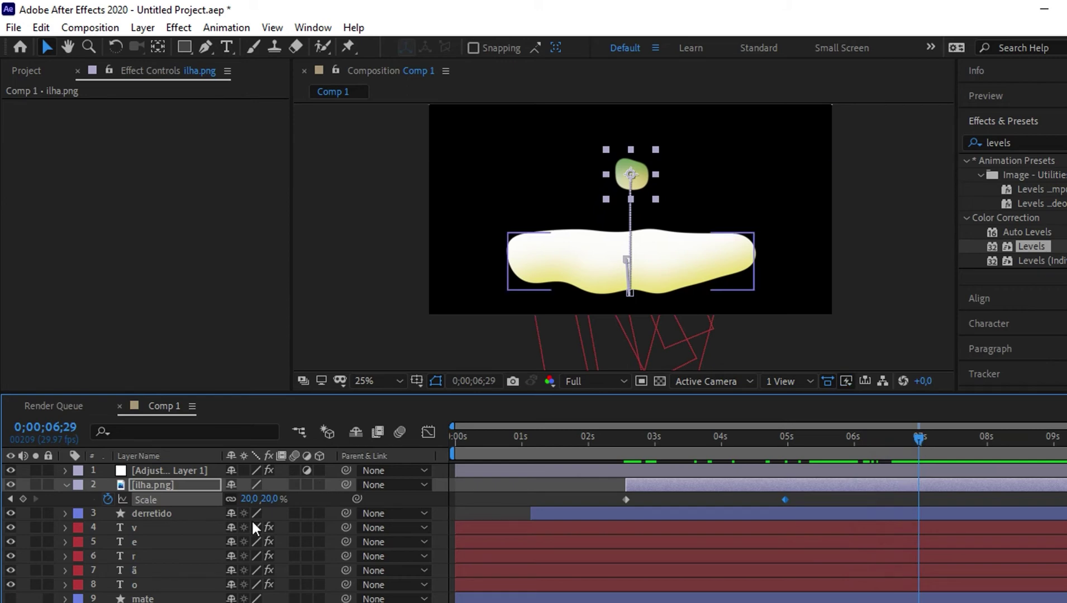
{"action": "left_click_drag", "start_coordinate": [269, 499], "coordinate": [311, 496]}
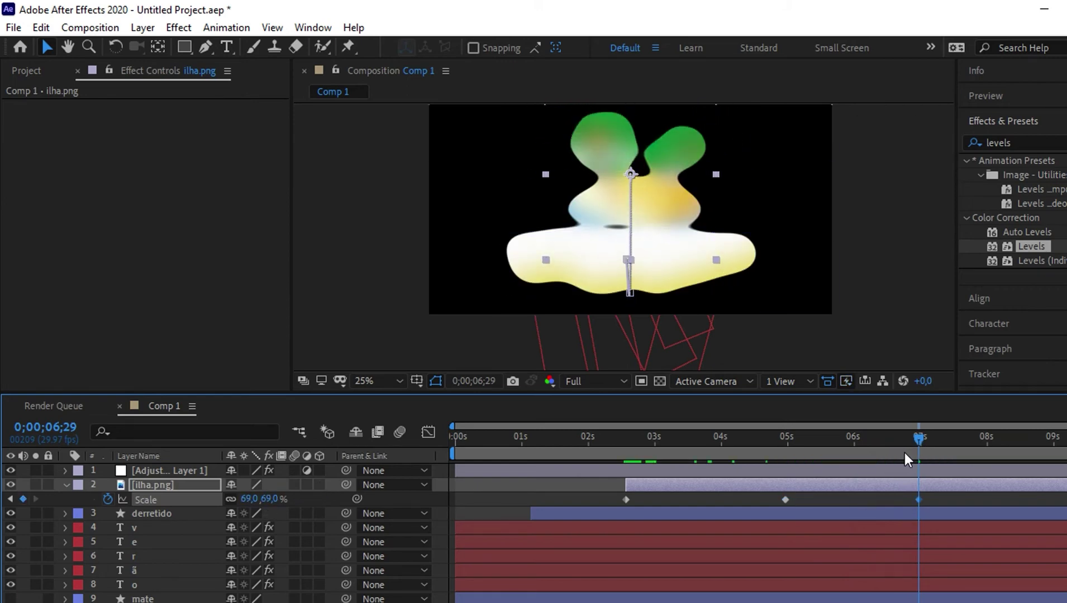
{"action": "mouse_move", "coordinate": [904, 444]}
{"action": "left_mouse_down"}
{"action": "mouse_move", "coordinate": [622, 481]}
{"action": "mouse_move", "coordinate": [790, 469]}
{"action": "left_mouse_up"}
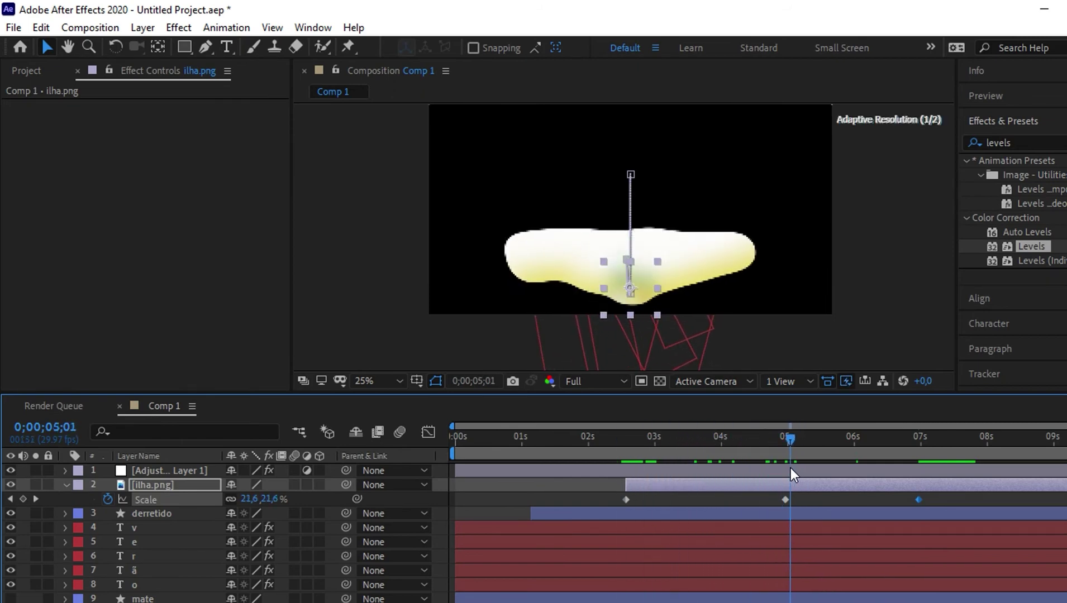
- Keyframe ilha.png Opacity from 0% at 5;01 to 100% at 5;13 and scrub the fade-in
{"action": "left_click", "coordinate": [181, 489]}
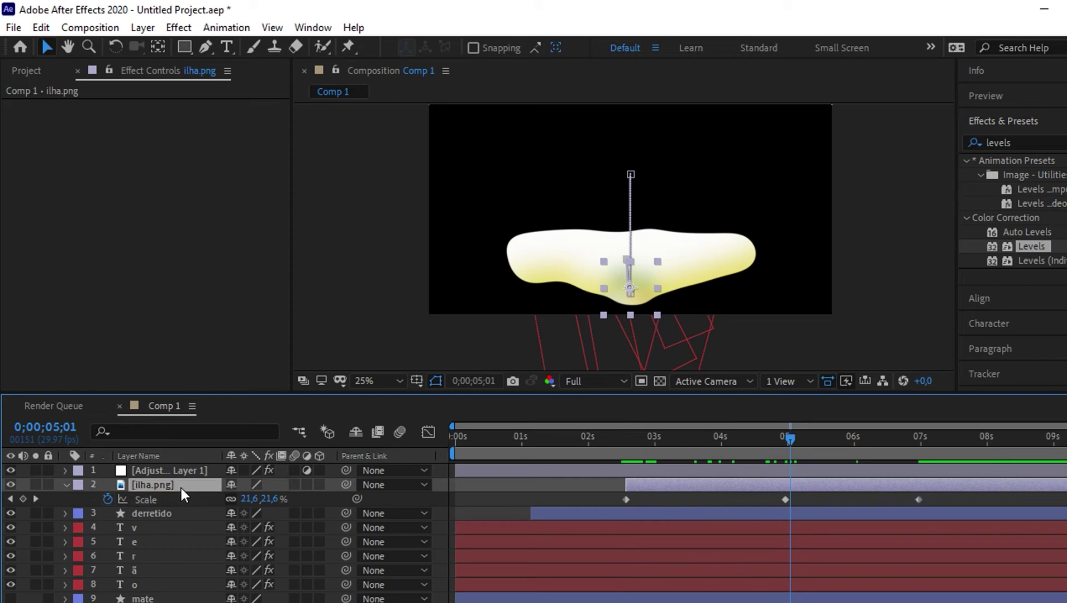
{"action": "key", "text": "t"}
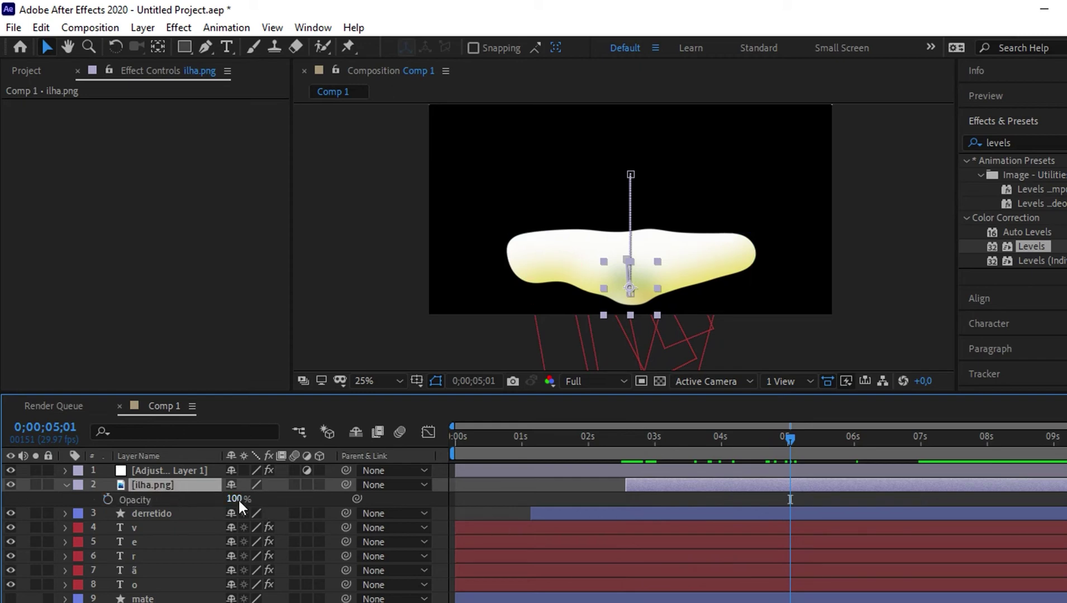
{"action": "mouse_move", "coordinate": [237, 498]}
{"action": "left_mouse_down"}
{"action": "mouse_move", "coordinate": [174, 502]}
{"action": "mouse_move", "coordinate": [184, 500]}
{"action": "left_mouse_up"}
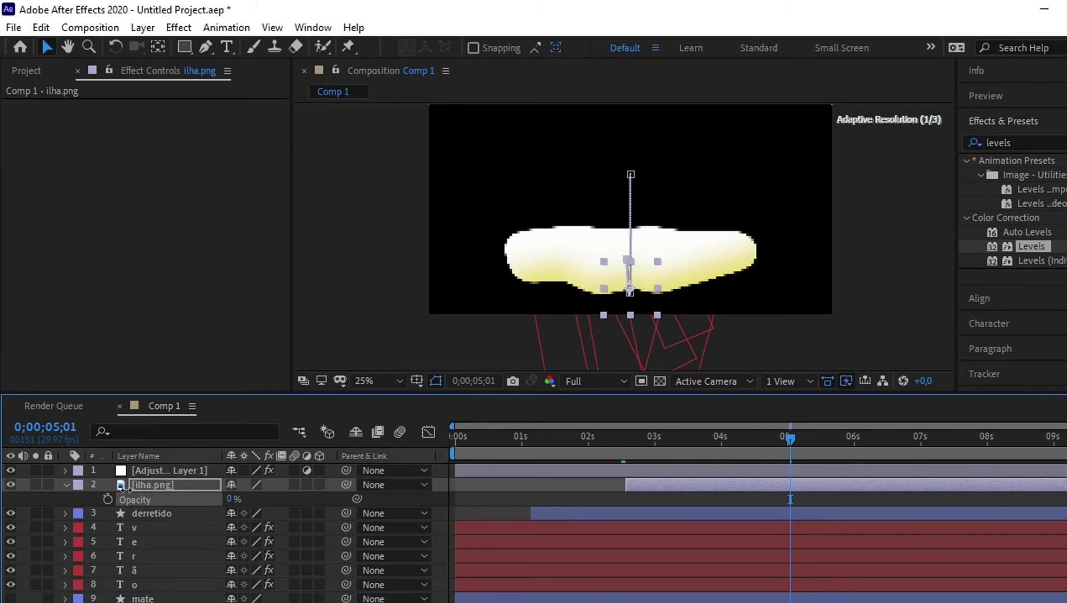
{"action": "left_click", "coordinate": [108, 499]}
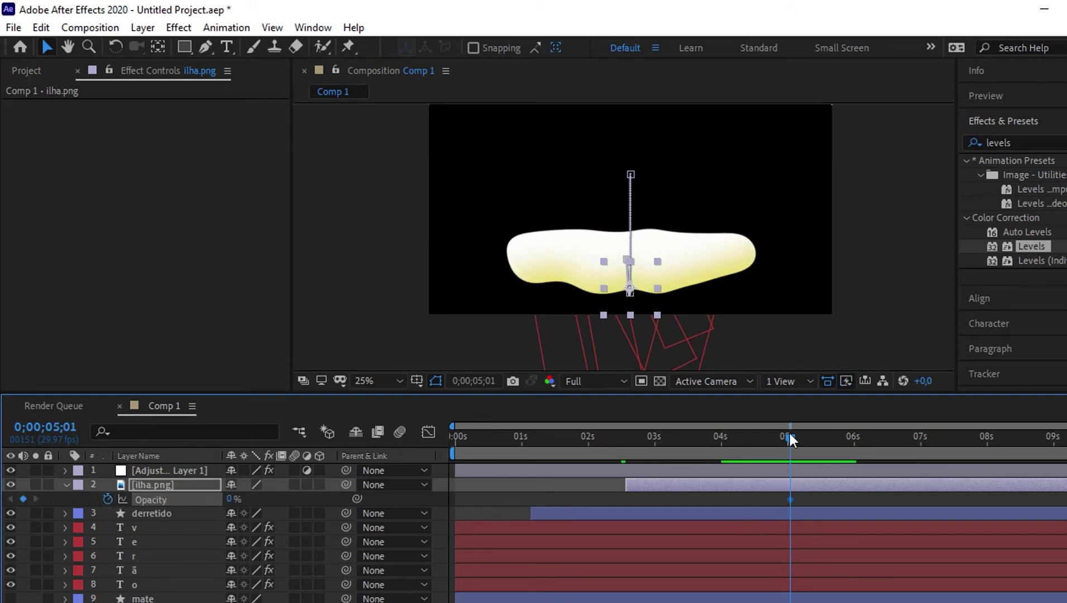
{"action": "left_click_drag", "start_coordinate": [789, 434], "coordinate": [815, 436]}
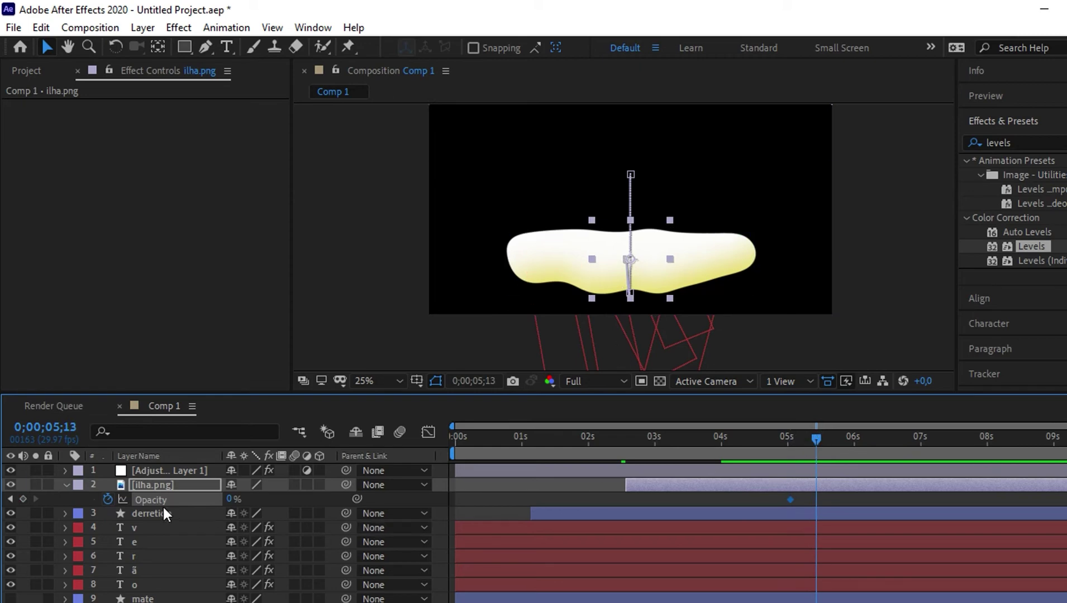
{"action": "left_click_drag", "start_coordinate": [231, 504], "coordinate": [287, 503]}
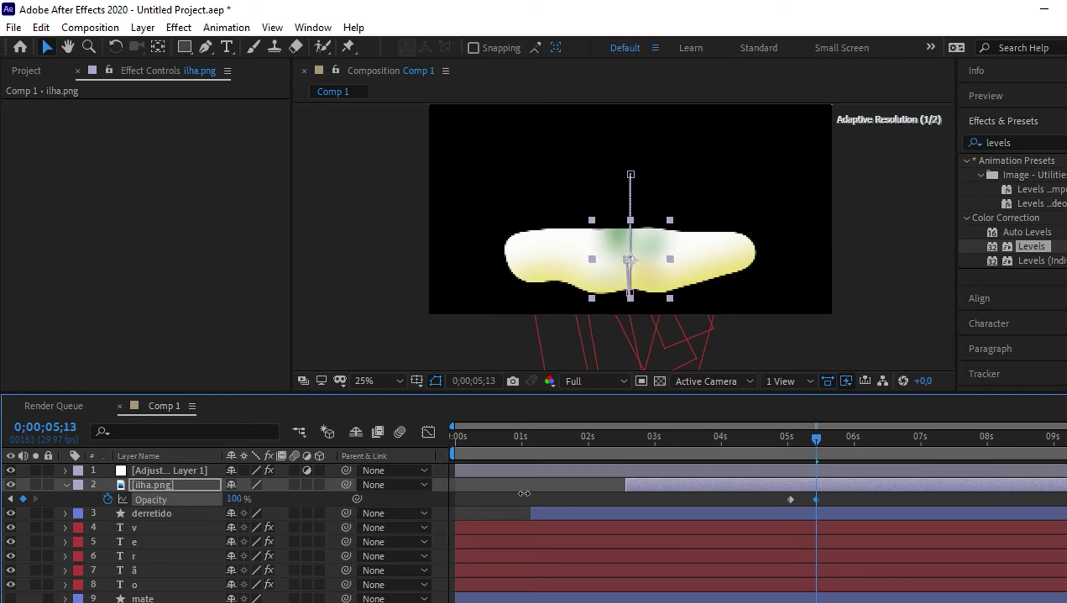
{"action": "mouse_move", "coordinate": [816, 439]}
{"action": "left_mouse_down"}
{"action": "mouse_move", "coordinate": [945, 439]}
{"action": "mouse_move", "coordinate": [643, 490]}
{"action": "left_mouse_up"}
- Collapse the island layer's properties and preview the animation from the start
{"action": "left_click", "coordinate": [65, 486]}
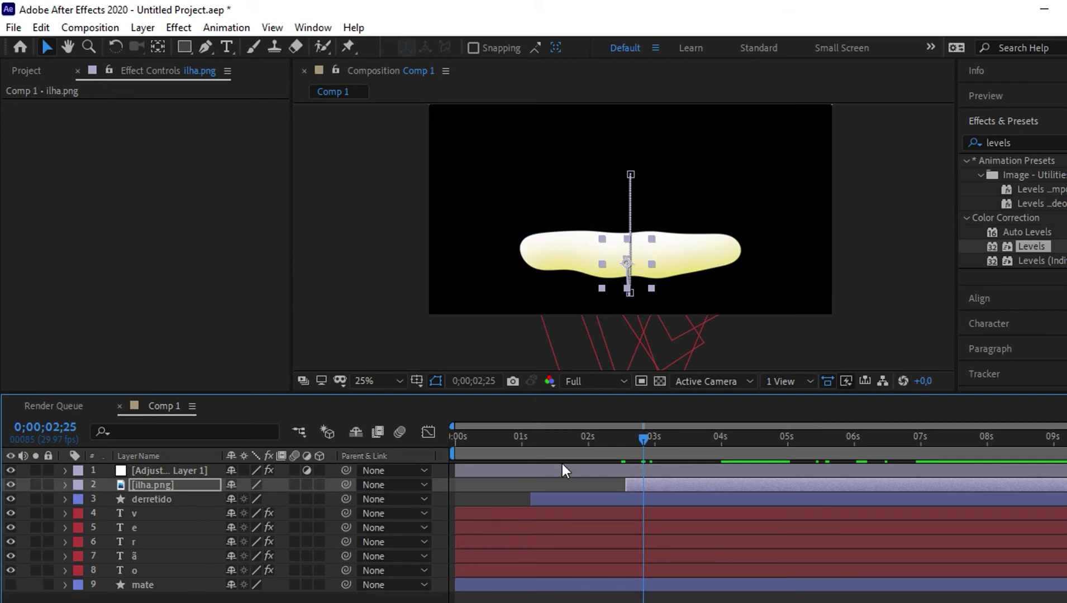
{"action": "left_click_drag", "start_coordinate": [643, 437], "coordinate": [369, 492]}
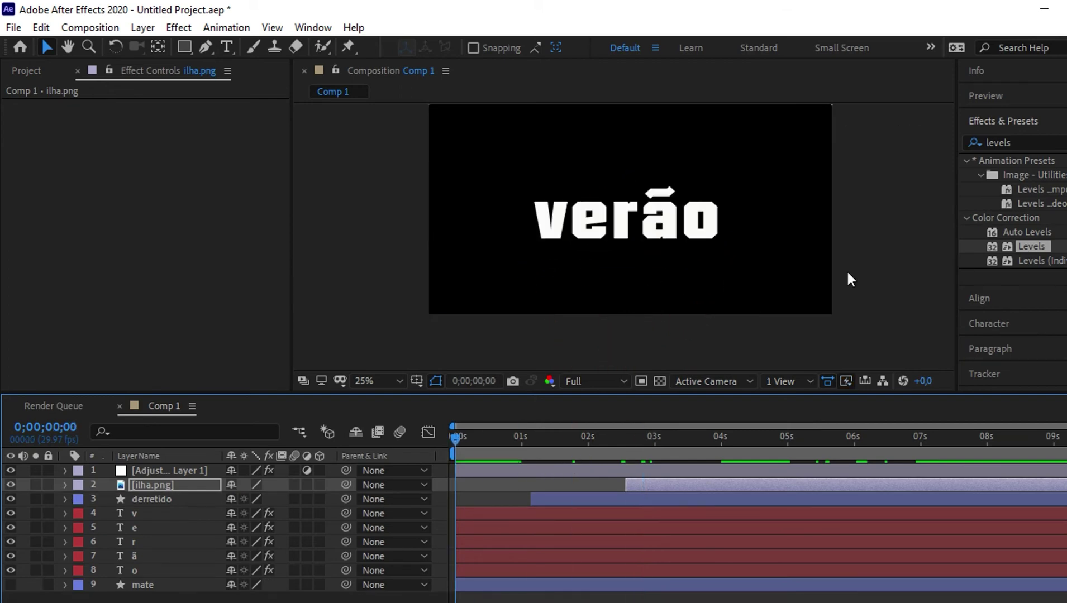
{"action": "key", "text": "space"}
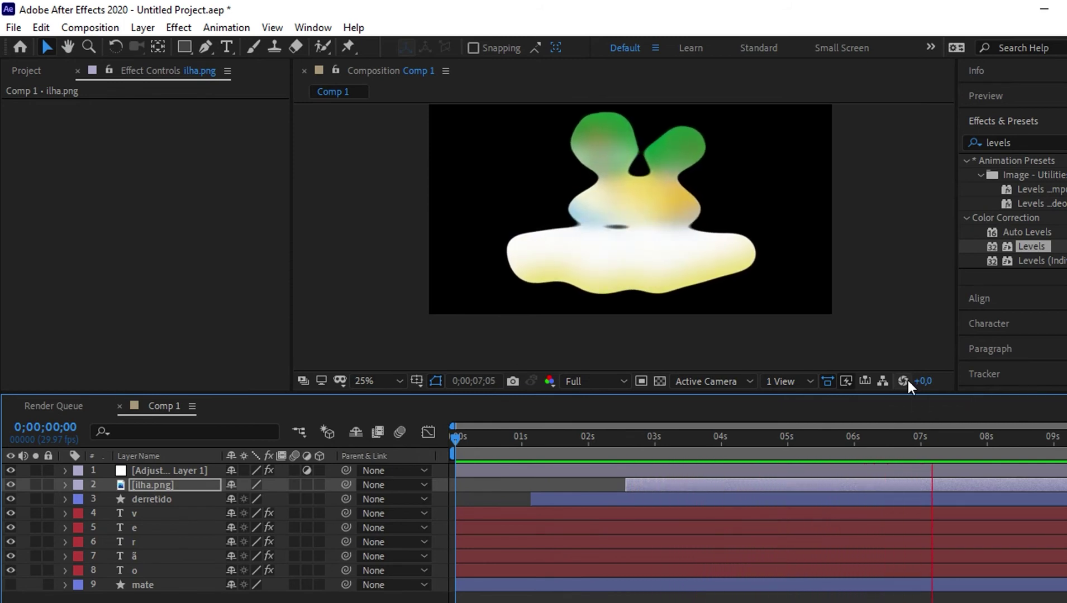
{"action": "key", "text": "space"}
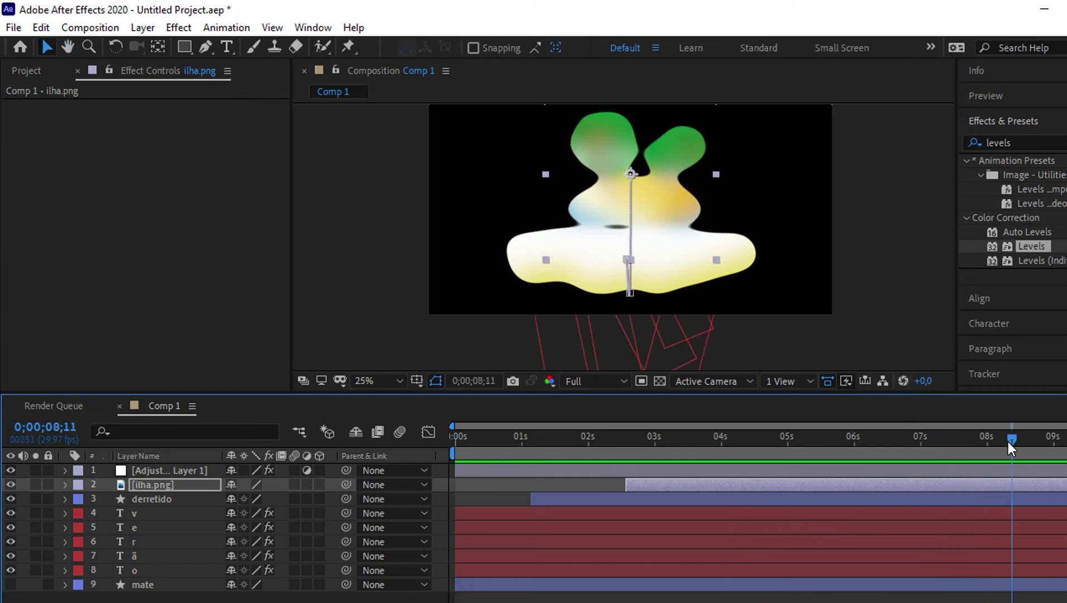
- Drag the ilha.png layer bar earlier in the timeline and scrub to check the morph timing
{"action": "left_click_drag", "start_coordinate": [1011, 442], "coordinate": [638, 480]}
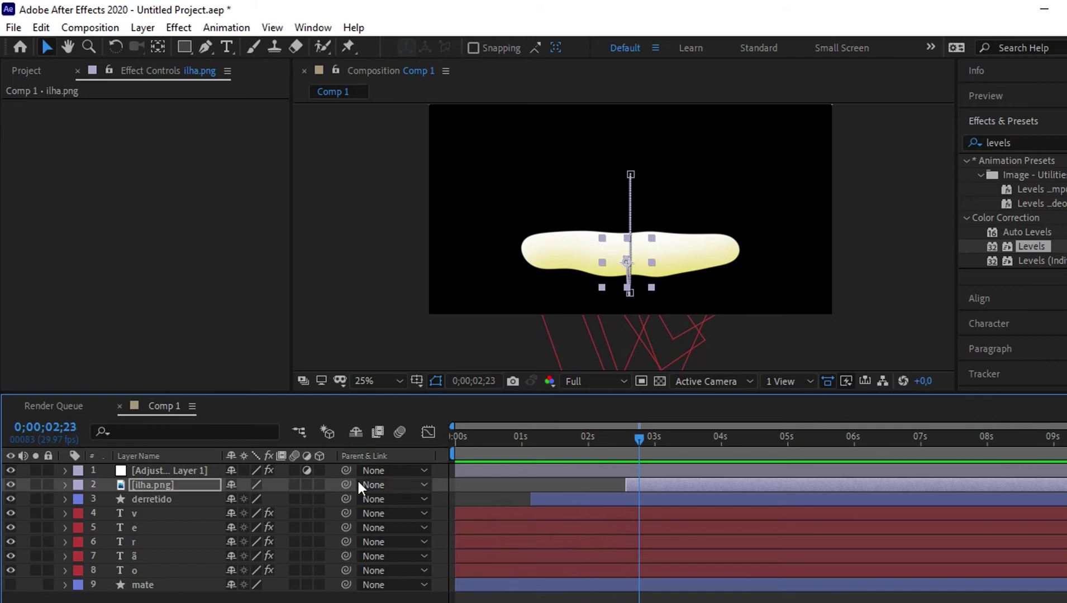
{"action": "left_click", "coordinate": [671, 482]}
{"action": "left_click_drag", "start_coordinate": [670, 482], "coordinate": [492, 485]}
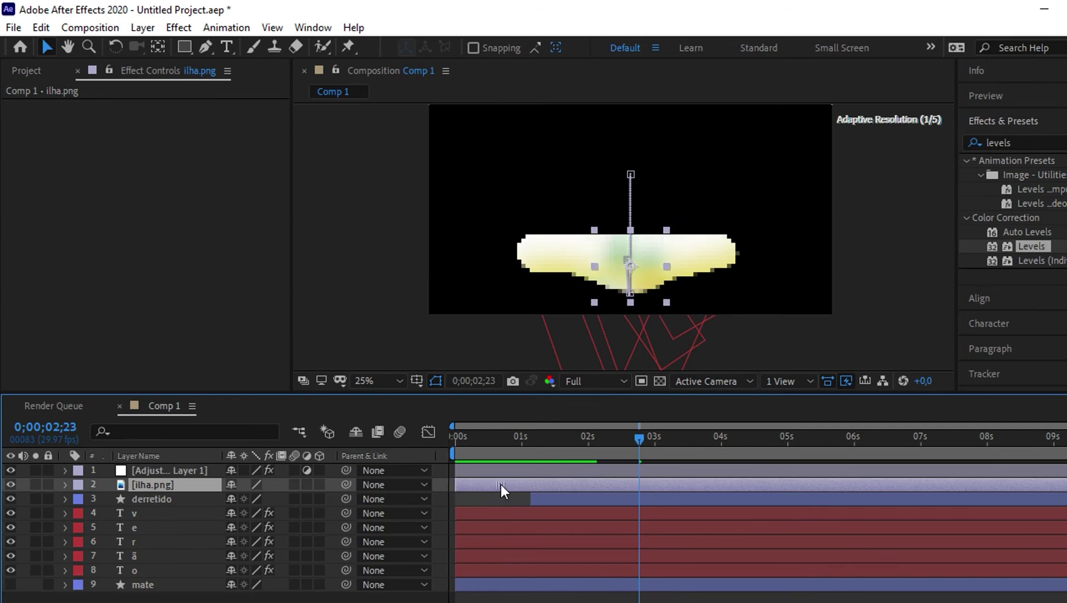
{"action": "left_click_drag", "start_coordinate": [641, 441], "coordinate": [474, 480]}
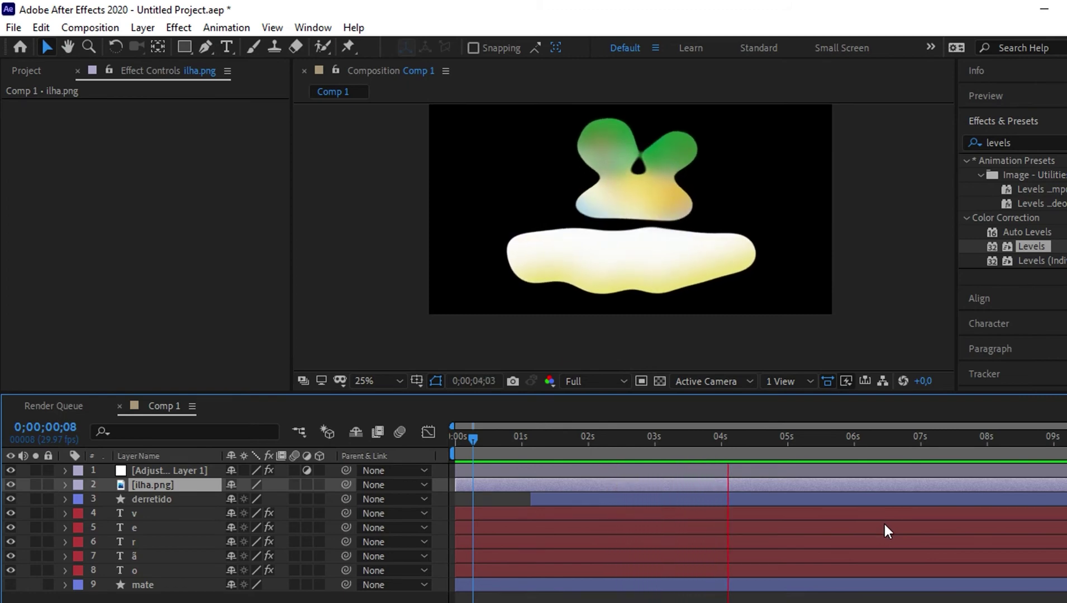
{"action": "left_click", "coordinate": [817, 485]}
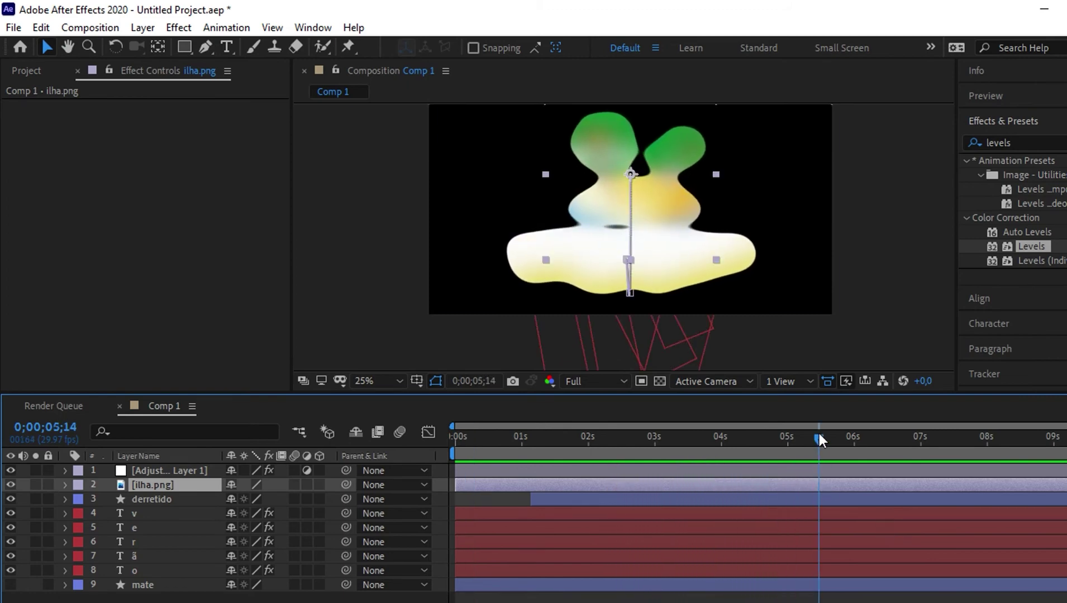
{"action": "mouse_move", "coordinate": [819, 438]}
{"action": "left_mouse_down"}
{"action": "mouse_move", "coordinate": [714, 468]}
{"action": "mouse_move", "coordinate": [723, 463]}
{"action": "left_mouse_up"}
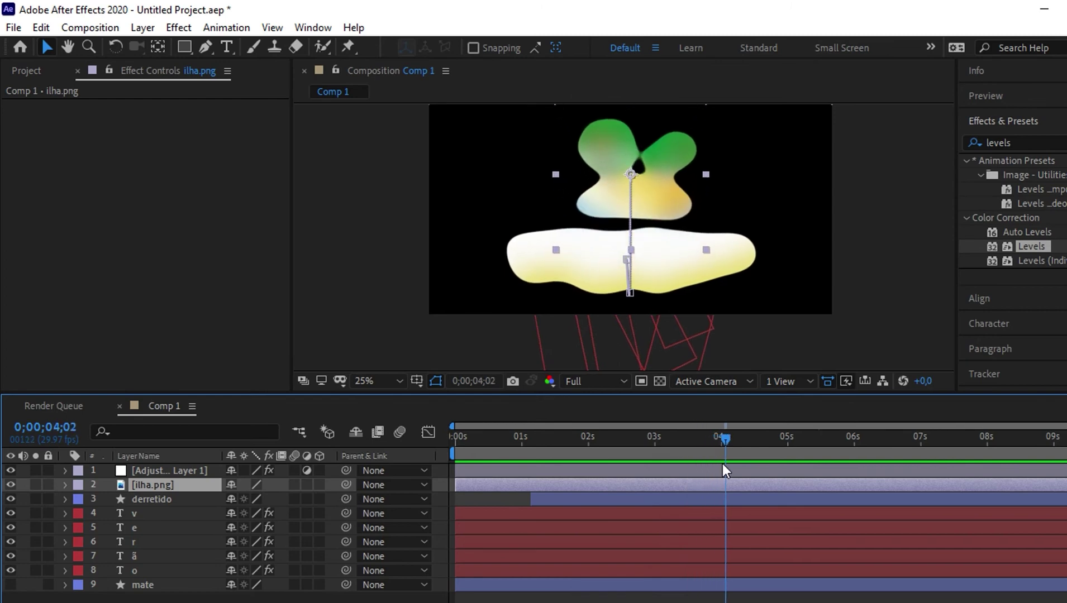
- Add a Gaussian Blur Blurriness keyframe at 4s on Adjustment Layer 1
{"action": "left_click", "coordinate": [173, 472]}
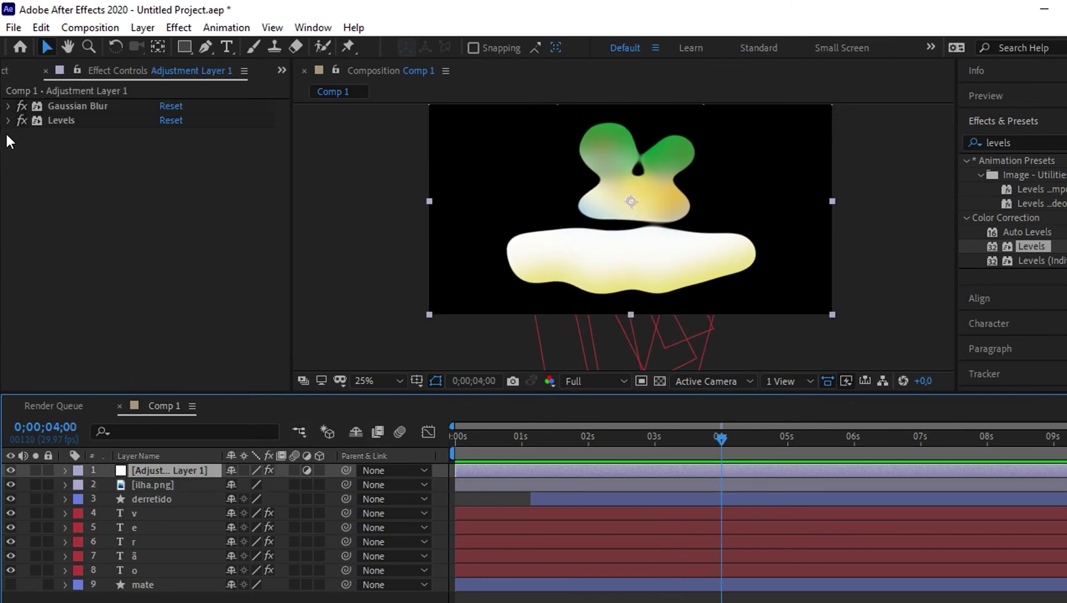
{"action": "left_click", "coordinate": [8, 105]}
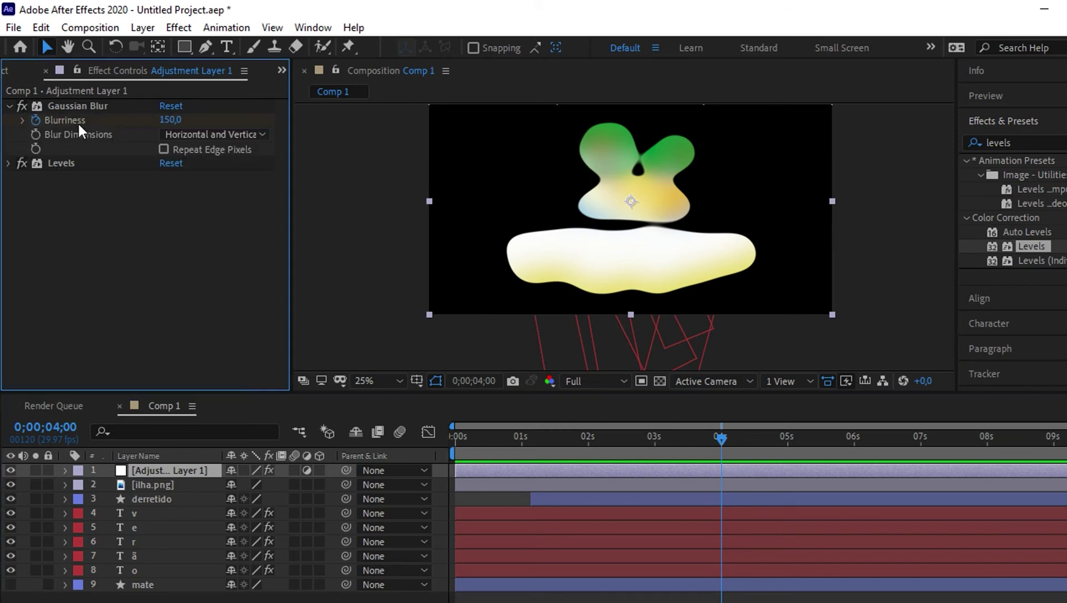
{"action": "left_click", "coordinate": [178, 469]}
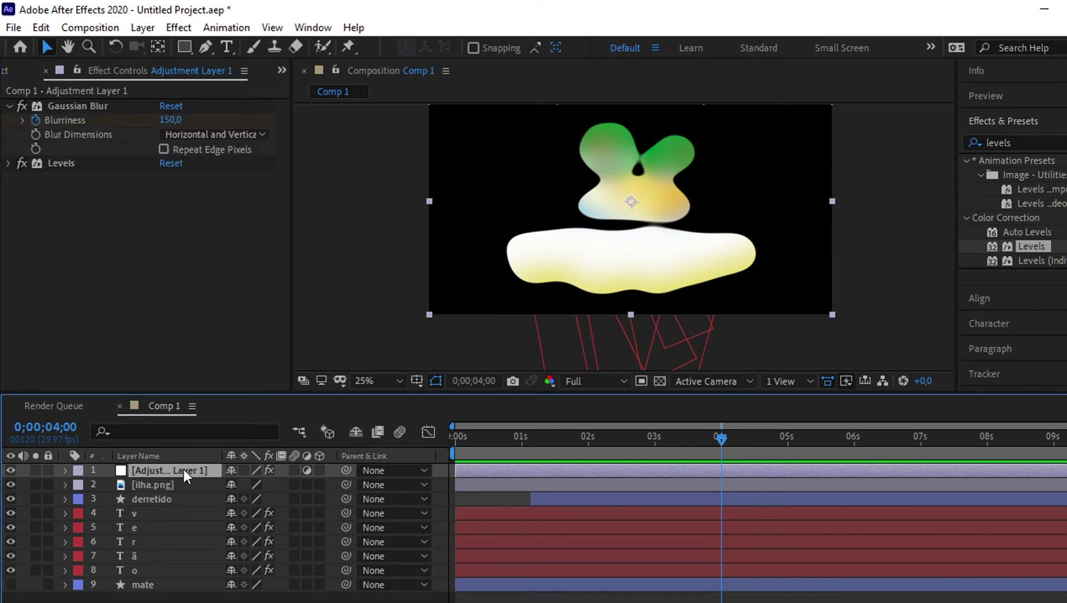
{"action": "key", "text": "u"}
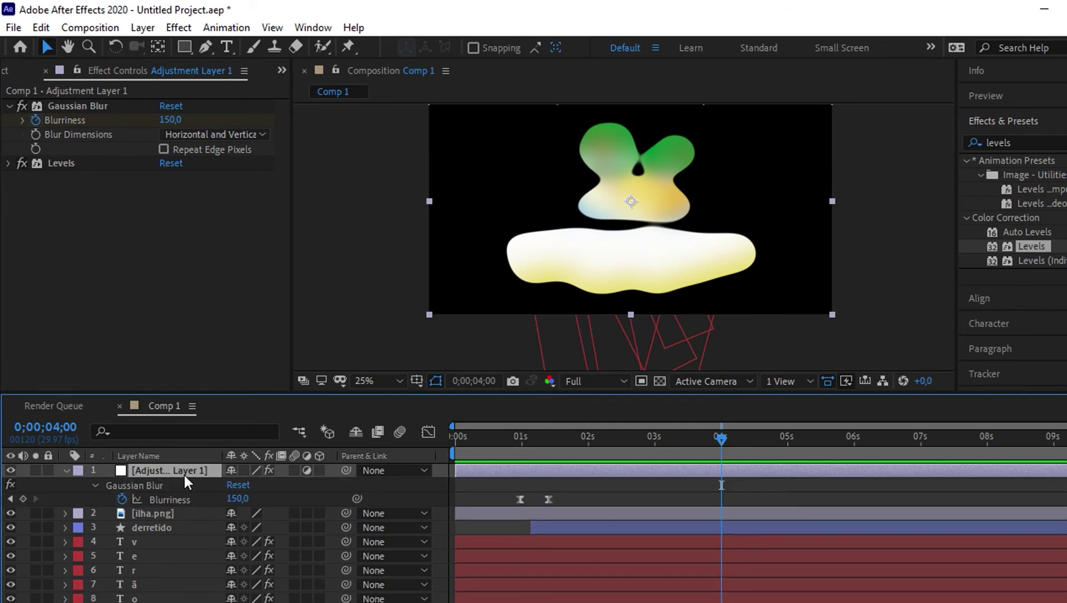
{"action": "left_click", "coordinate": [23, 499]}
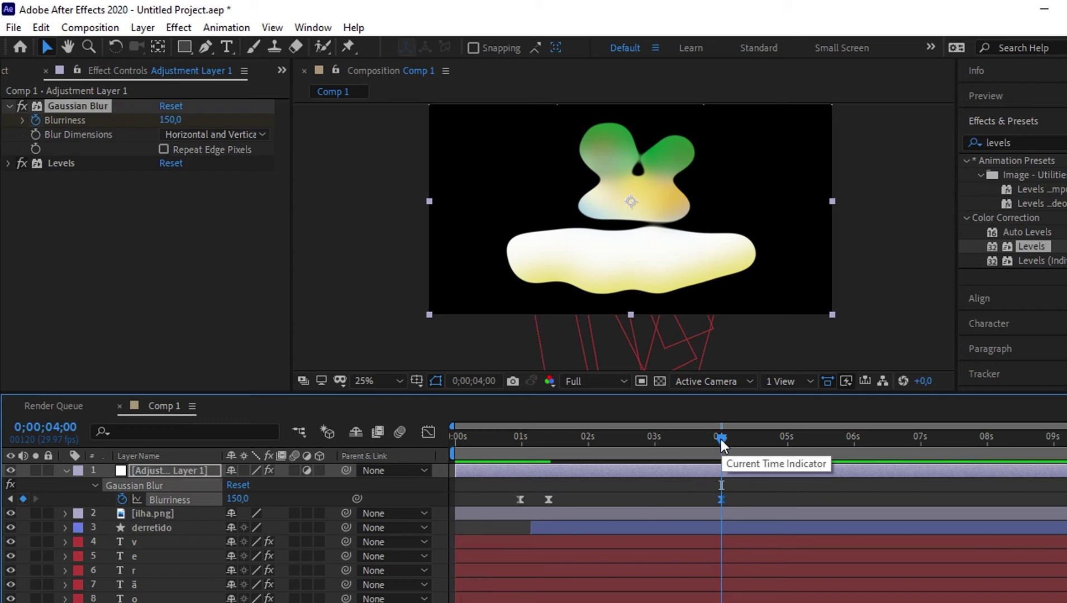
- Set Blurriness to 0 at 4;12 and preview the animation from the start
{"action": "left_click_drag", "start_coordinate": [723, 438], "coordinate": [750, 447]}
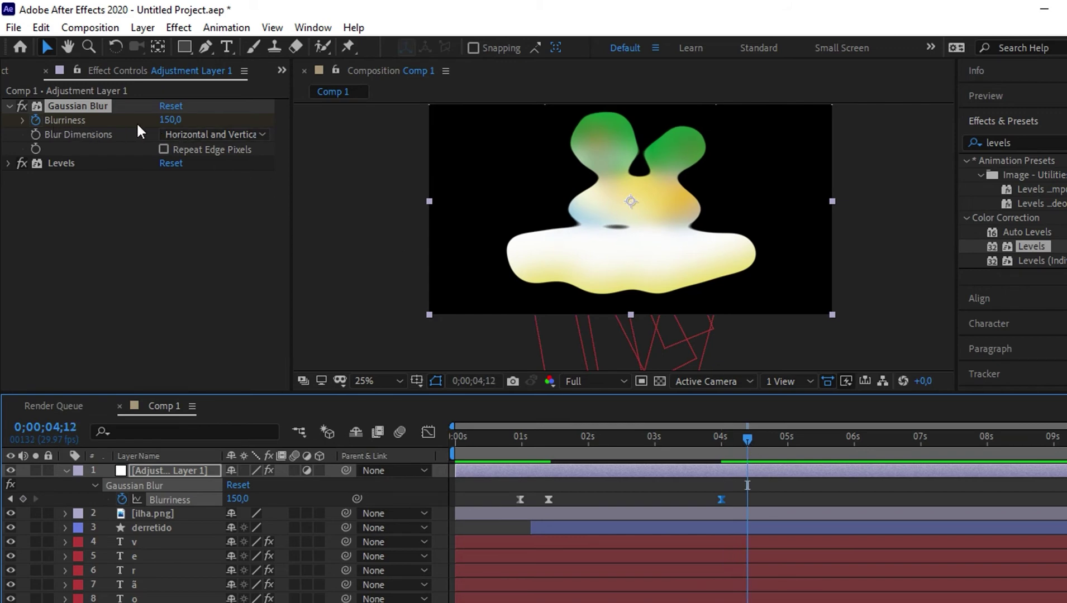
{"action": "left_click_drag", "start_coordinate": [170, 119], "coordinate": [3, 124]}
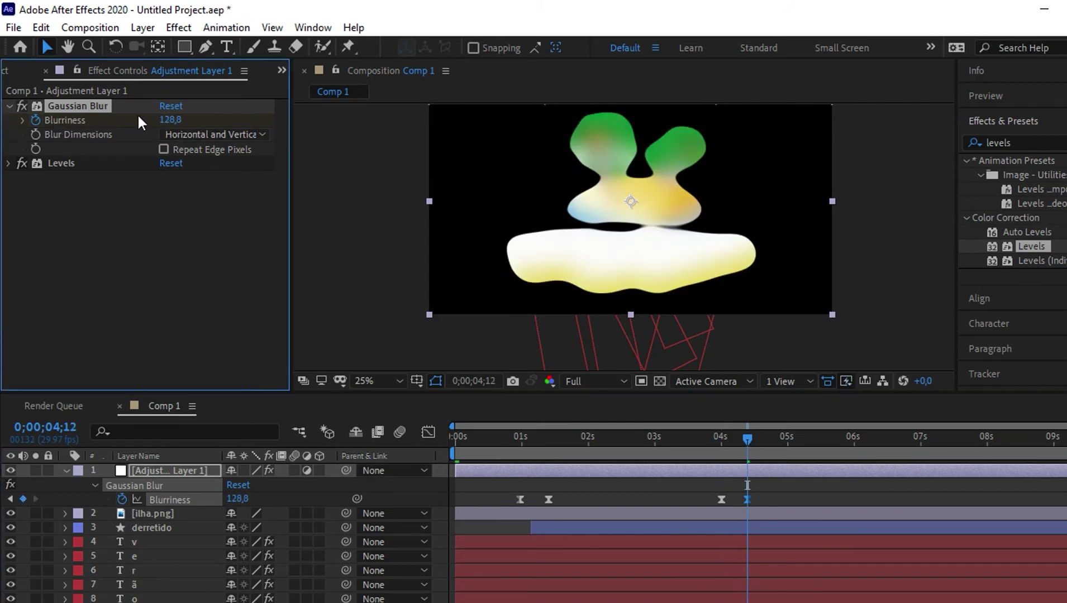
{"action": "left_click", "coordinate": [170, 120]}
{"action": "type", "text": "0"}
{"action": "key", "text": "Return"}
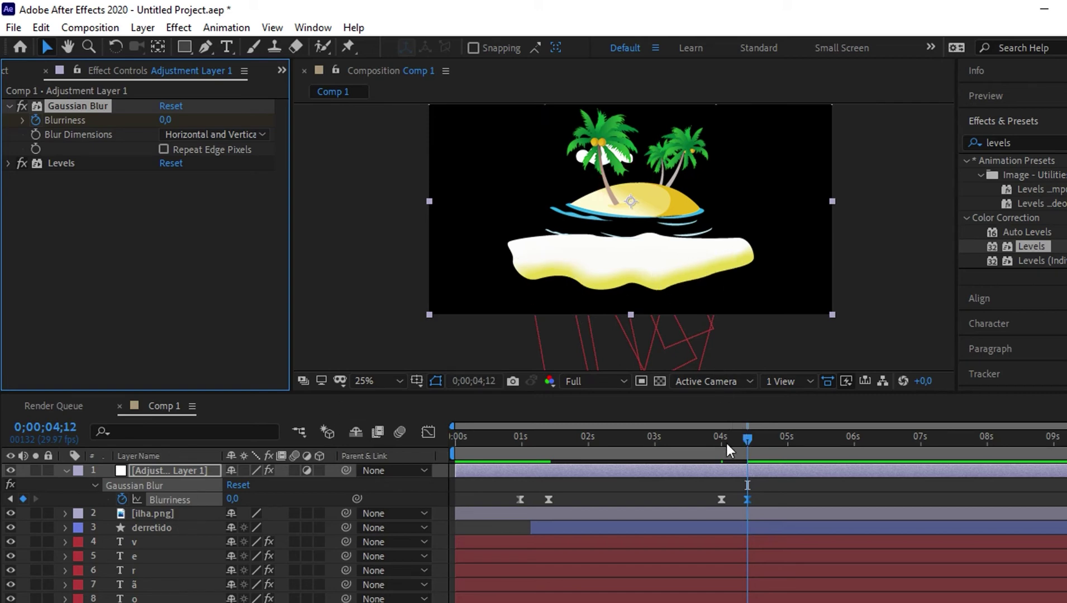
{"action": "left_click_drag", "start_coordinate": [744, 442], "coordinate": [447, 495]}
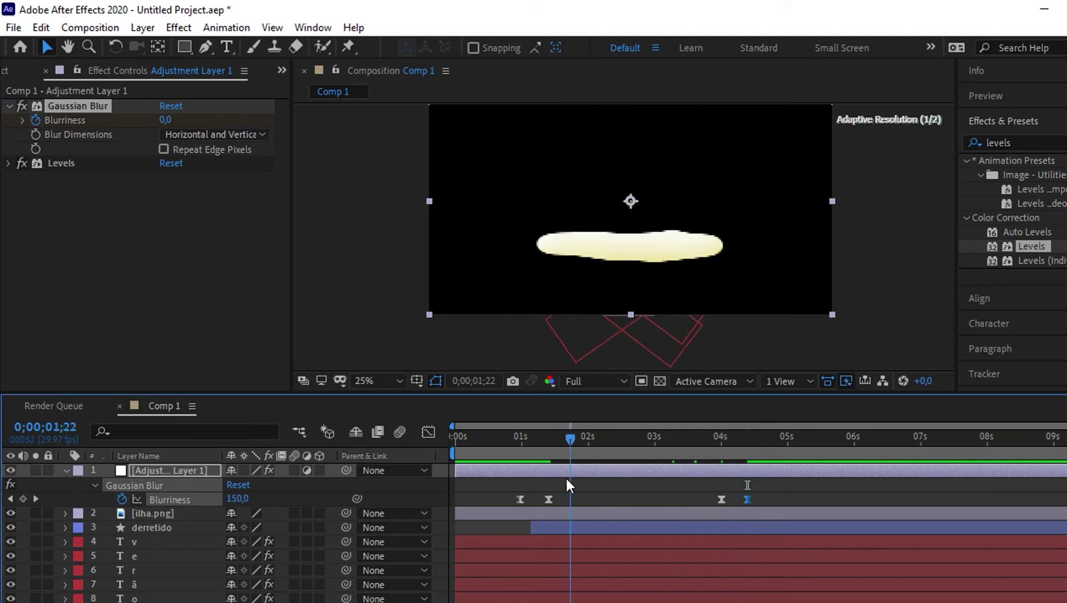
{"action": "key", "text": "space"}
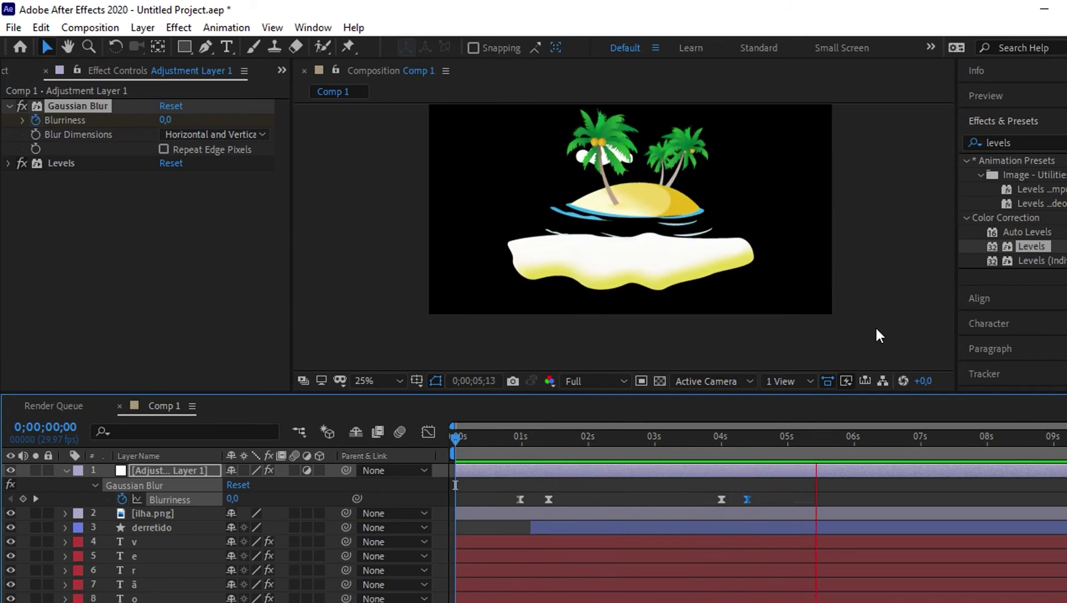
- Stop the preview, enlarge the composition viewer and pan the view down
{"action": "key", "text": "space"}
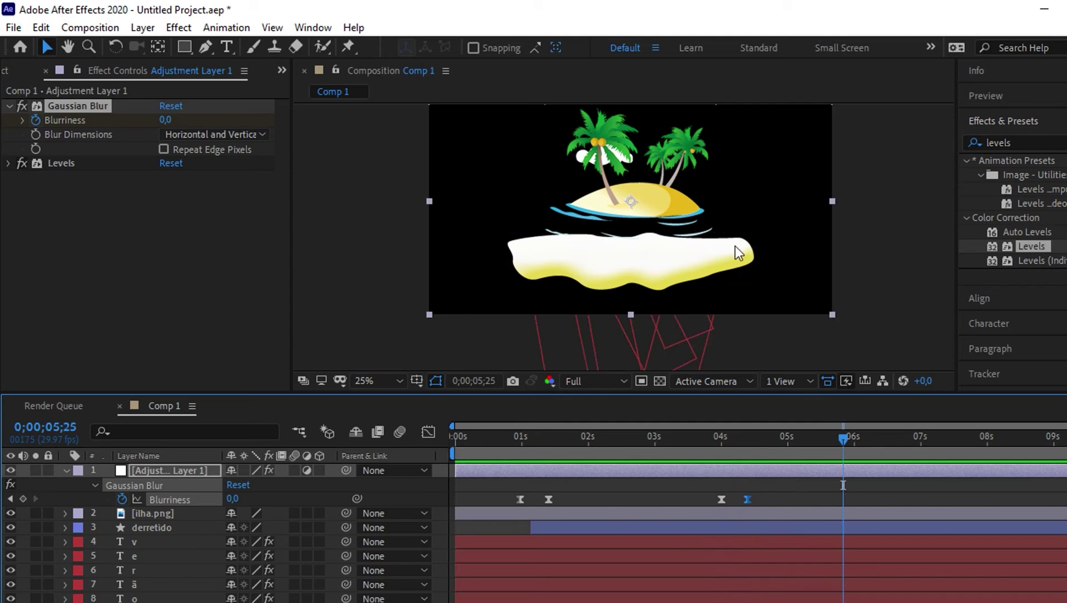
{"action": "scroll", "coordinate": [736, 246], "scroll_direction": "down", "scroll_amount": 2}
{"action": "scroll", "coordinate": [733, 246], "scroll_direction": "up", "scroll_amount": 2}
{"action": "left_click_drag", "start_coordinate": [752, 393], "coordinate": [751, 416]}
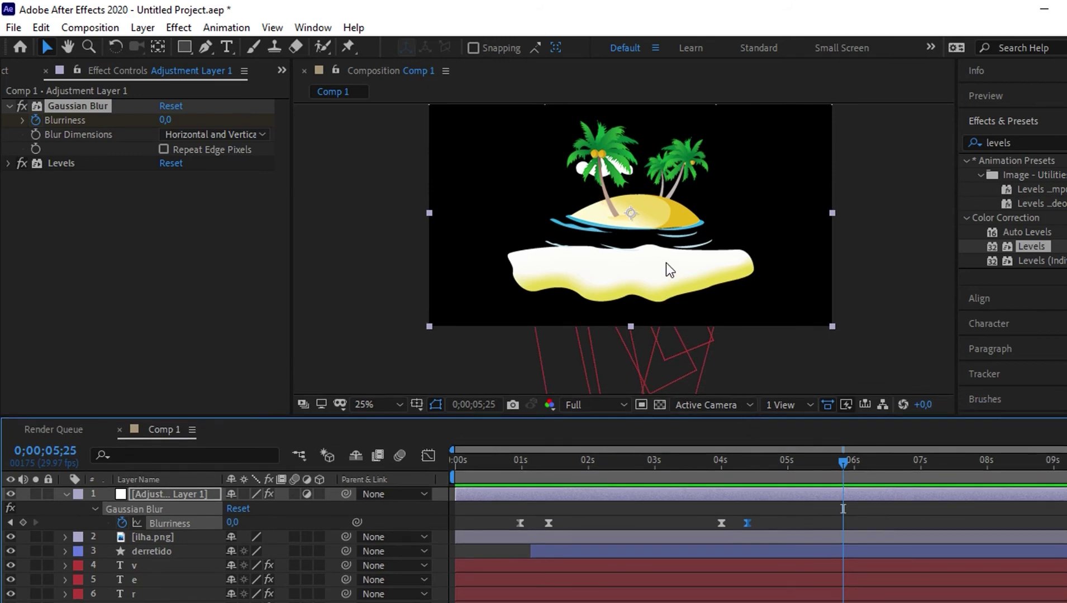
{"action": "scroll", "coordinate": [666, 263], "scroll_direction": "up", "scroll_amount": 1}
{"action": "scroll", "coordinate": [666, 263], "scroll_direction": "down", "scroll_amount": 1}
{"action": "left_click_drag", "start_coordinate": [668, 199], "coordinate": [672, 234]}
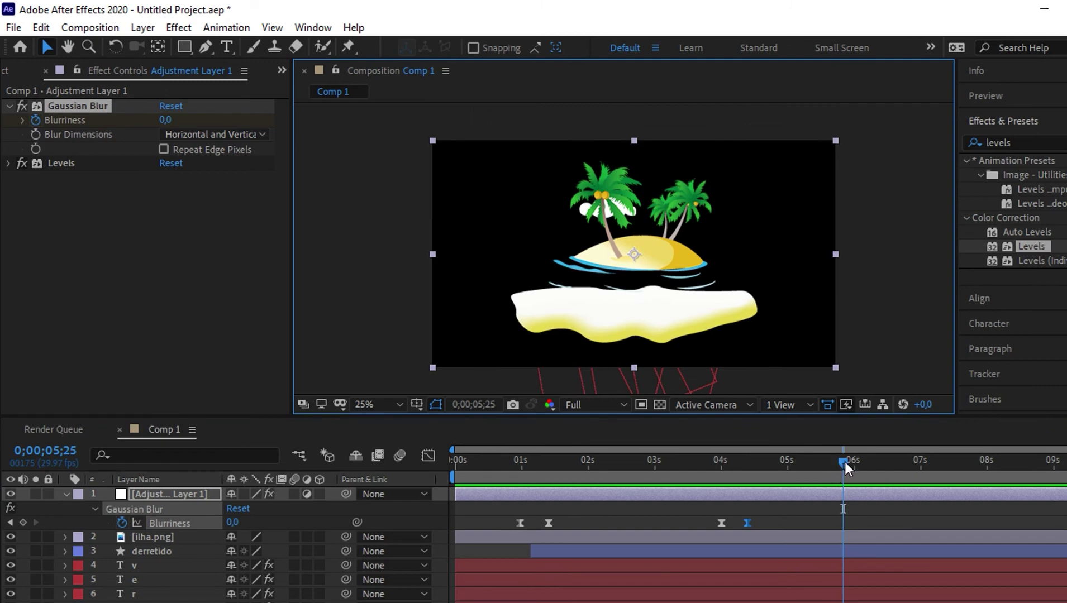
- Collapse the adjustment layer's properties and scrub from the finished island frame back to verão at 0
{"action": "left_click_drag", "start_coordinate": [845, 460], "coordinate": [413, 507]}
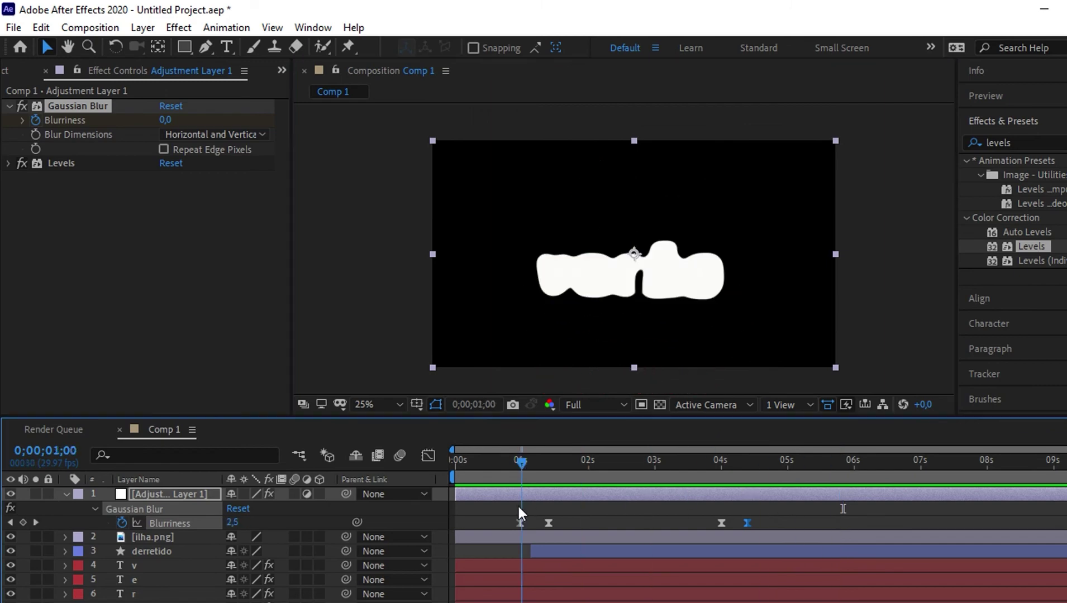
{"action": "left_click", "coordinate": [65, 495]}
{"action": "key", "text": "ctrl+shift+a"}
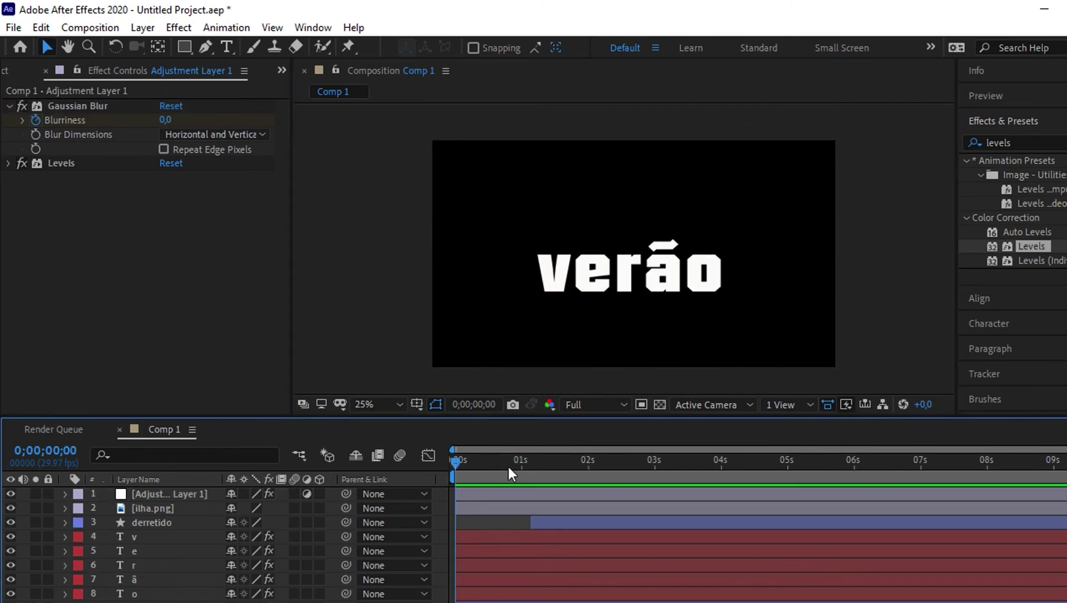
{"action": "left_click_drag", "start_coordinate": [453, 464], "coordinate": [781, 461]}
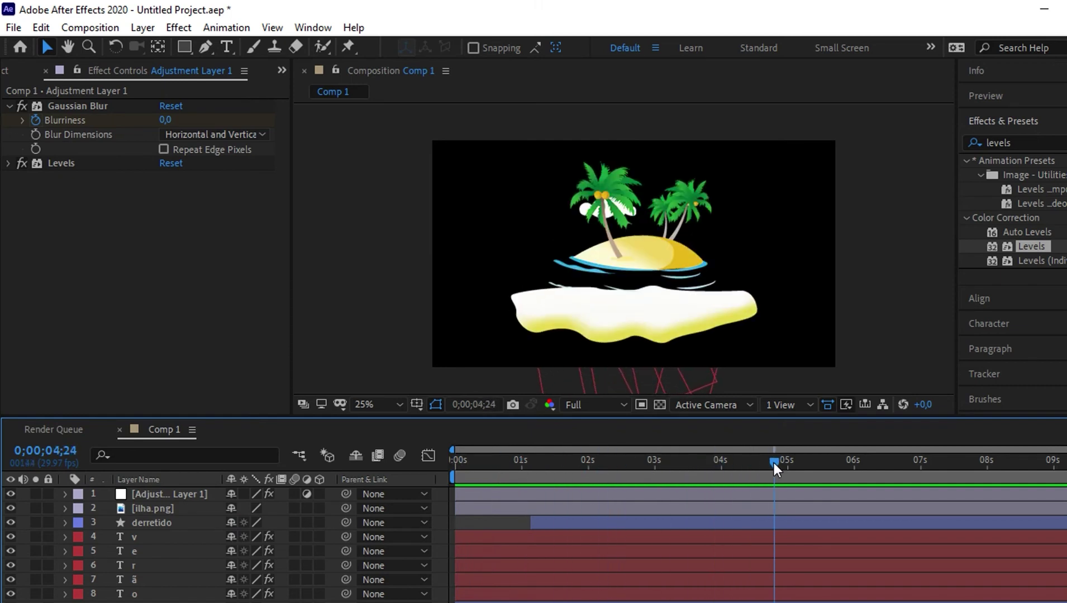
{"action": "left_click", "coordinate": [188, 493]}
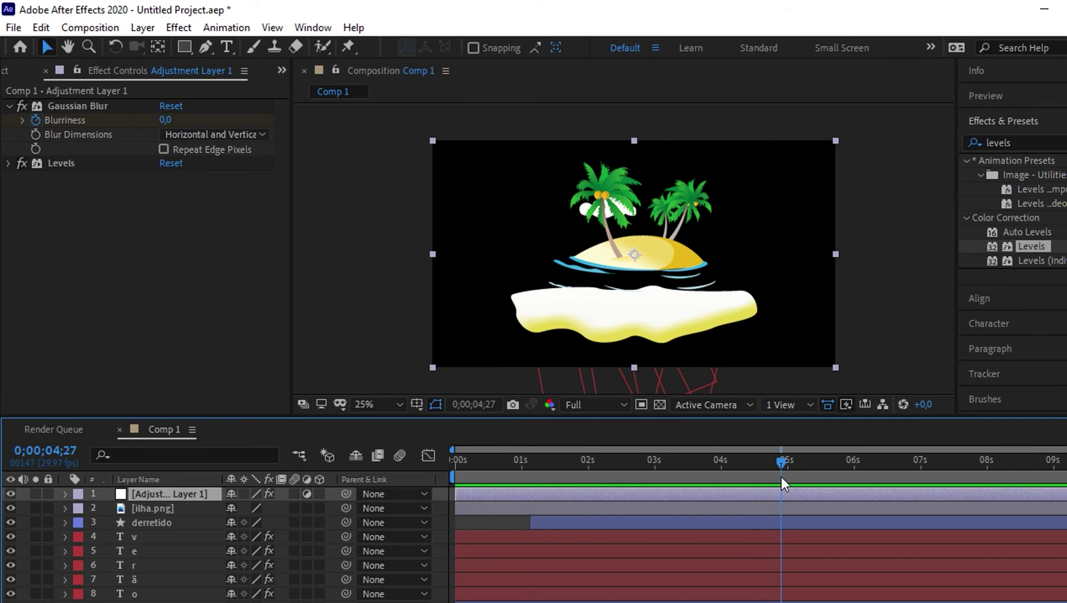
{"action": "left_click_drag", "start_coordinate": [782, 462], "coordinate": [451, 463]}
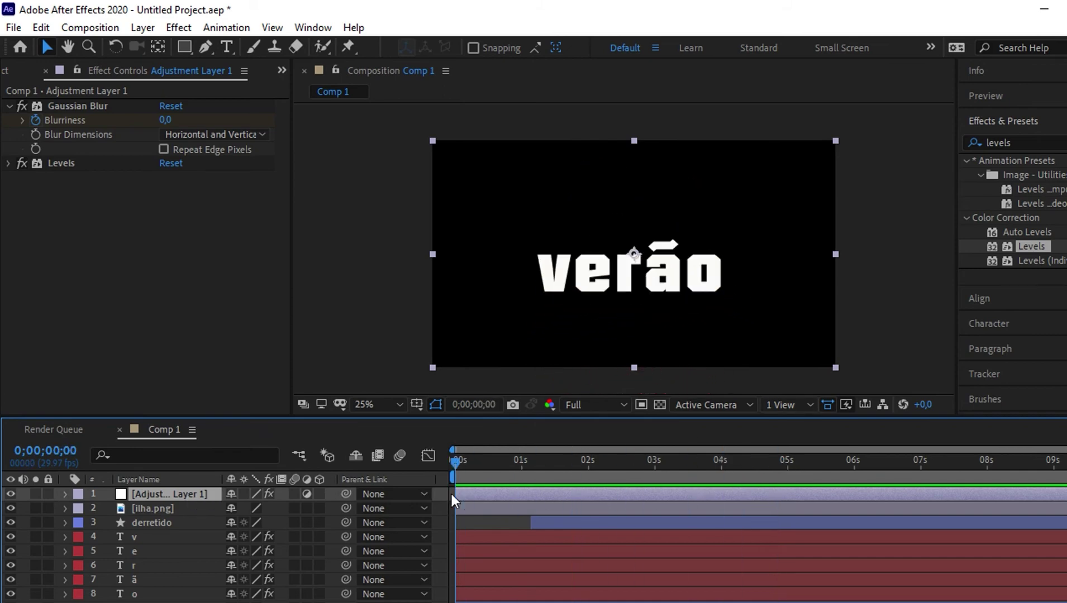
- Select every Comp 1 layer and pre-compose them into a composition named sena1
{"action": "left_click", "coordinate": [199, 596], "text": "shift"}
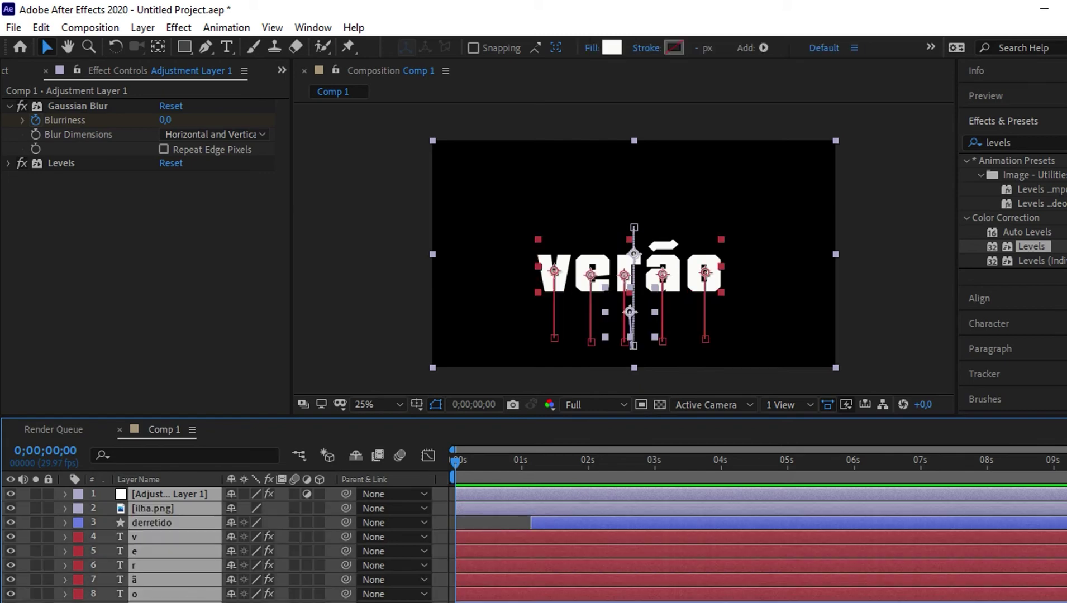
{"action": "right_click", "coordinate": [190, 596]}
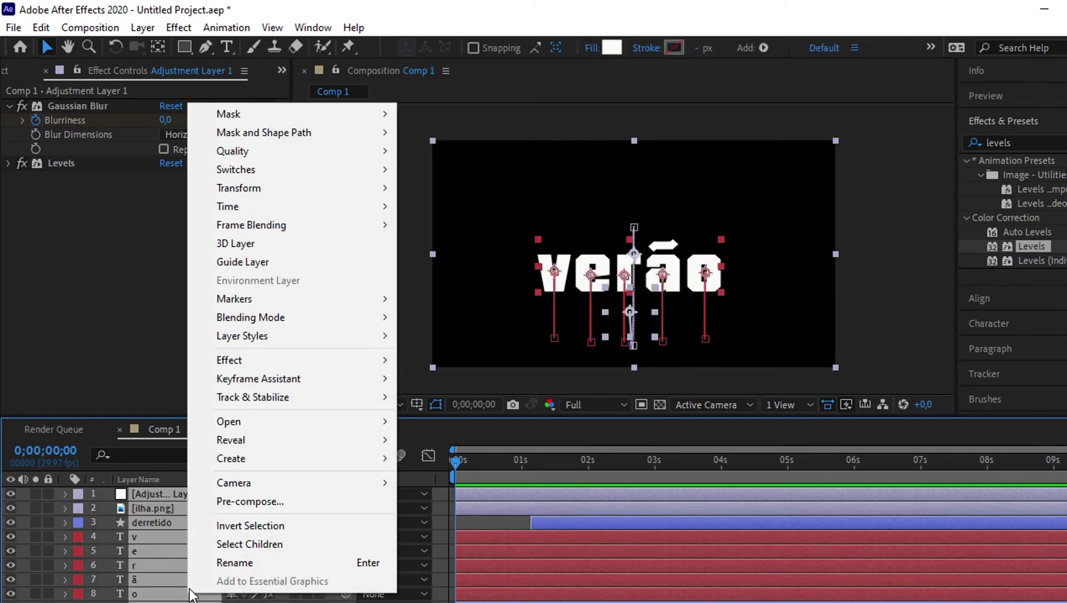
{"action": "left_click", "coordinate": [300, 503]}
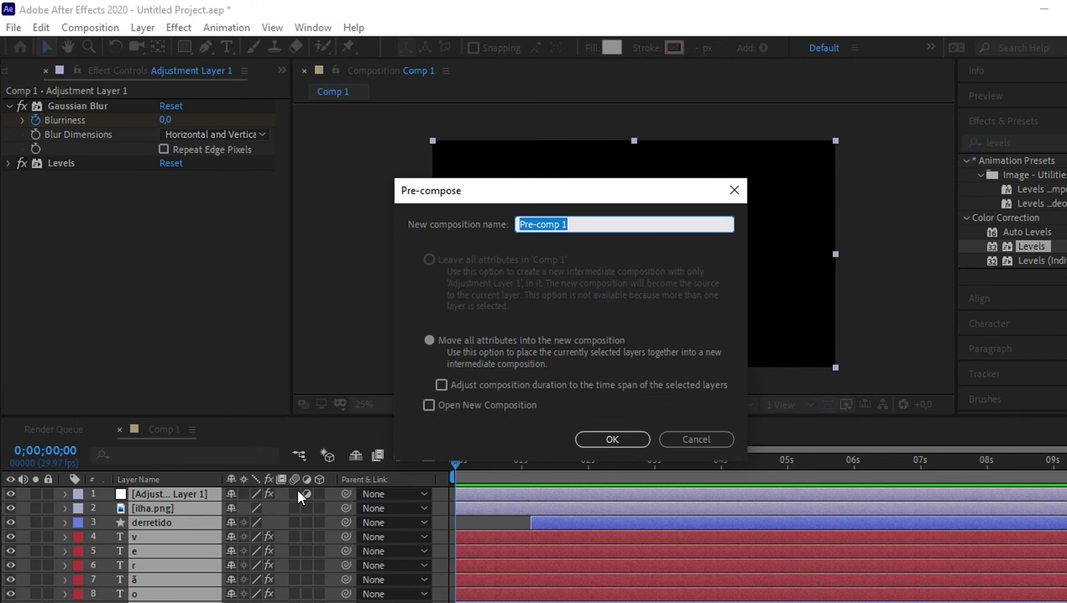
{"action": "type", "text": "sena"}
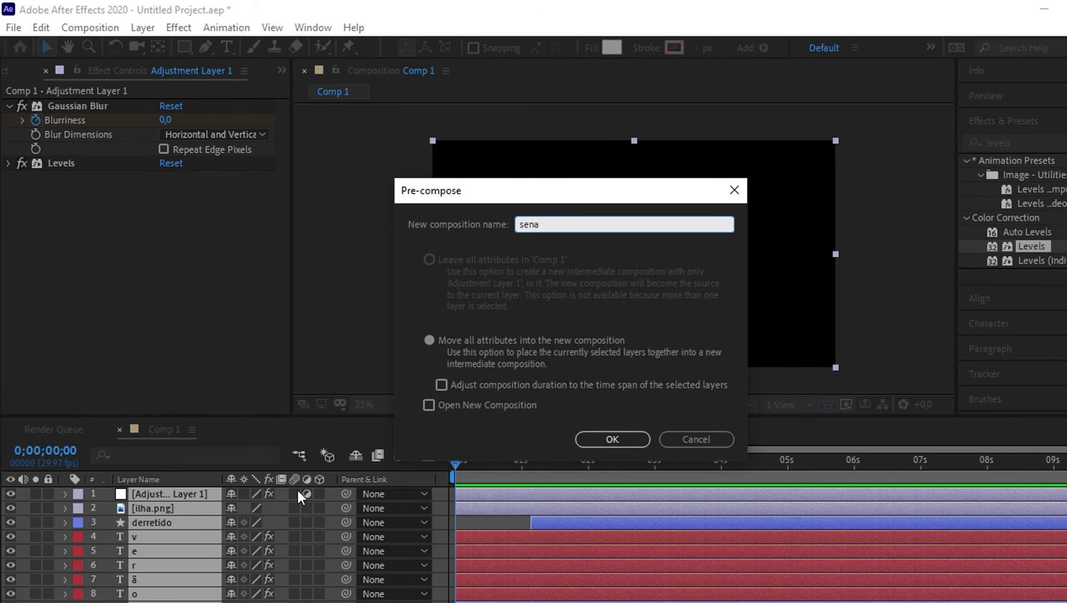
{"action": "type", "text": "1"}
{"action": "left_click", "coordinate": [615, 439]}
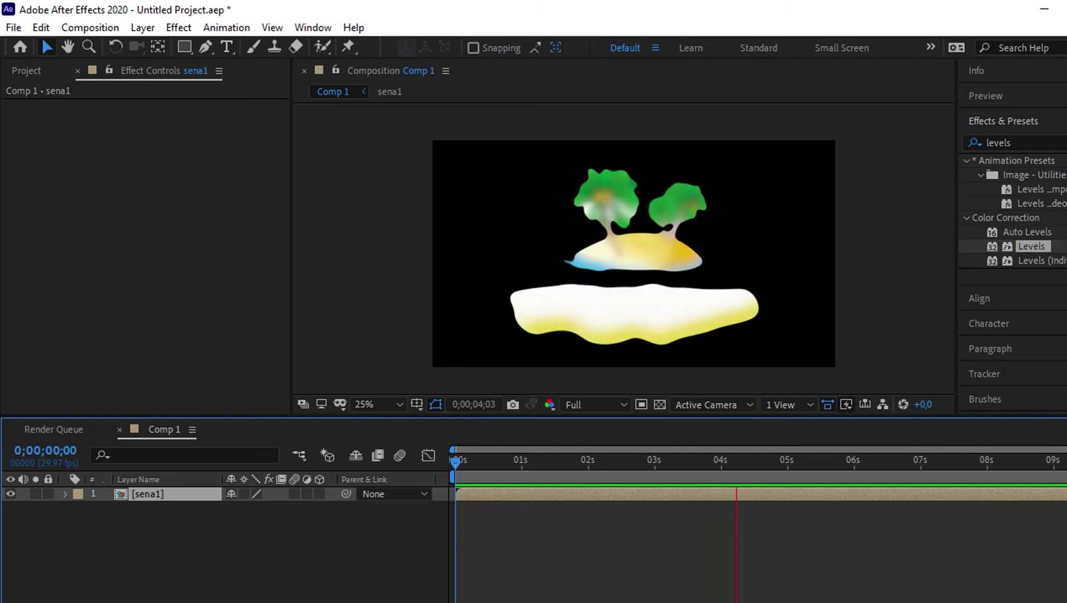
- Deselect sena1 and draw a star with the Star Tool in the frame's top-left corner
{"action": "left_click", "coordinate": [684, 236]}
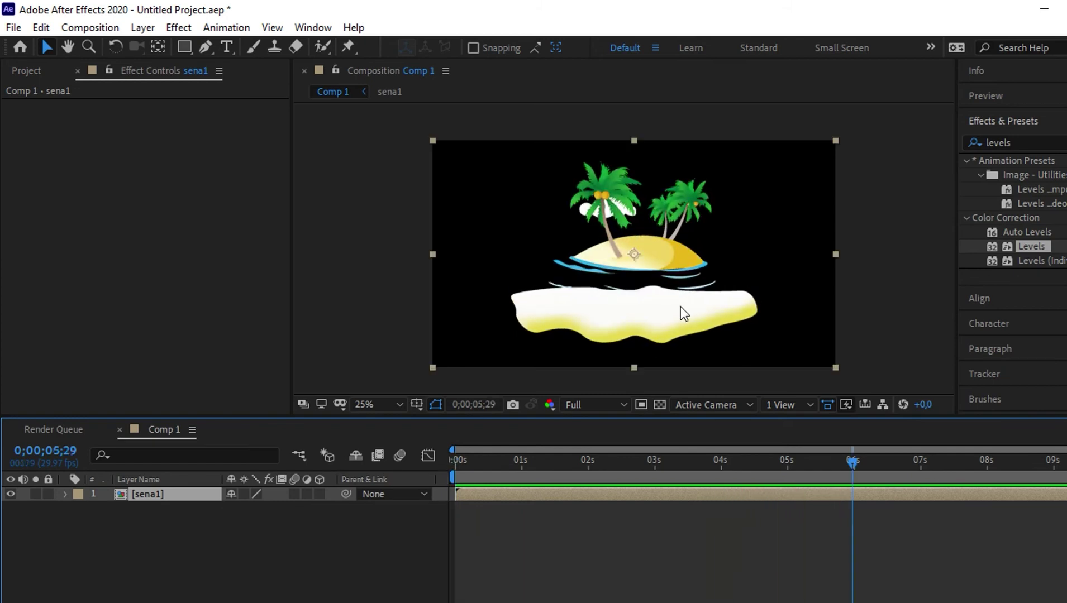
{"action": "mouse_move", "coordinate": [843, 458]}
{"action": "left_mouse_down"}
{"action": "mouse_move", "coordinate": [826, 480]}
{"action": "mouse_move", "coordinate": [790, 479]}
{"action": "left_mouse_up"}
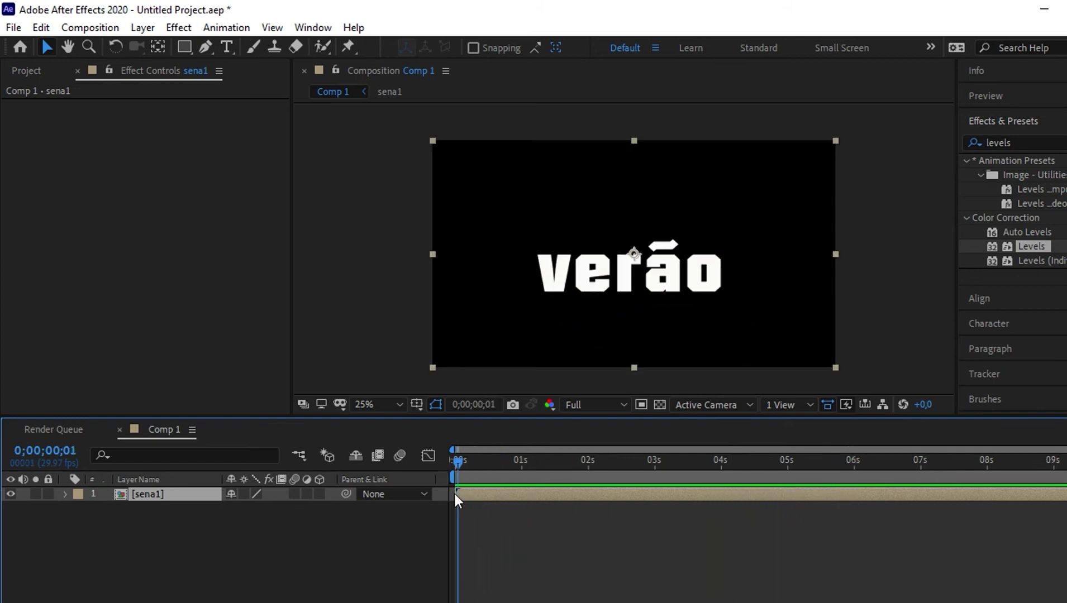
{"action": "left_click", "coordinate": [182, 546]}
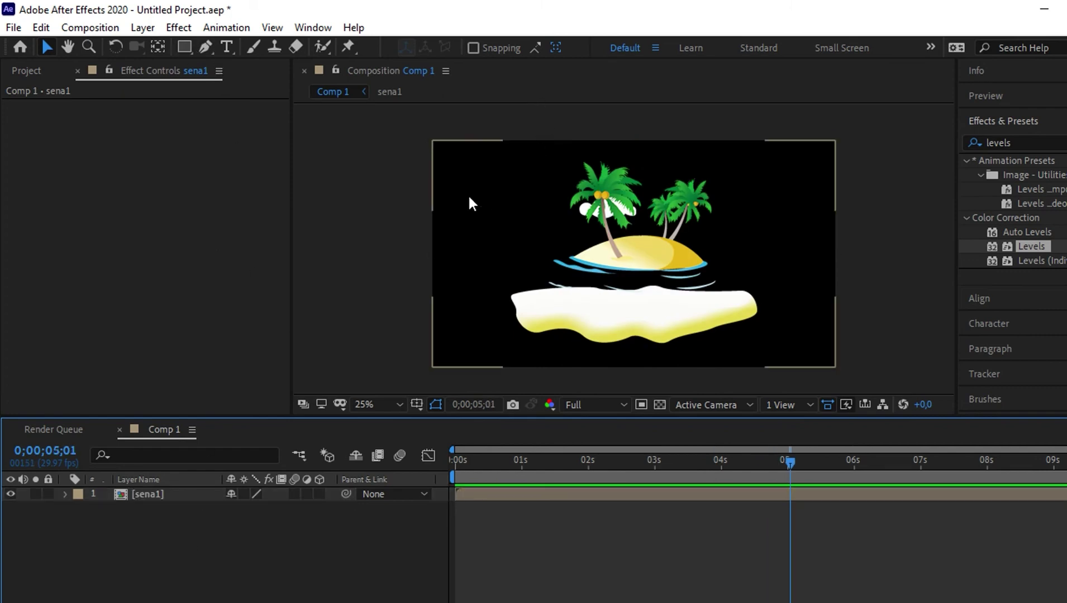
{"action": "left_click", "coordinate": [185, 47]}
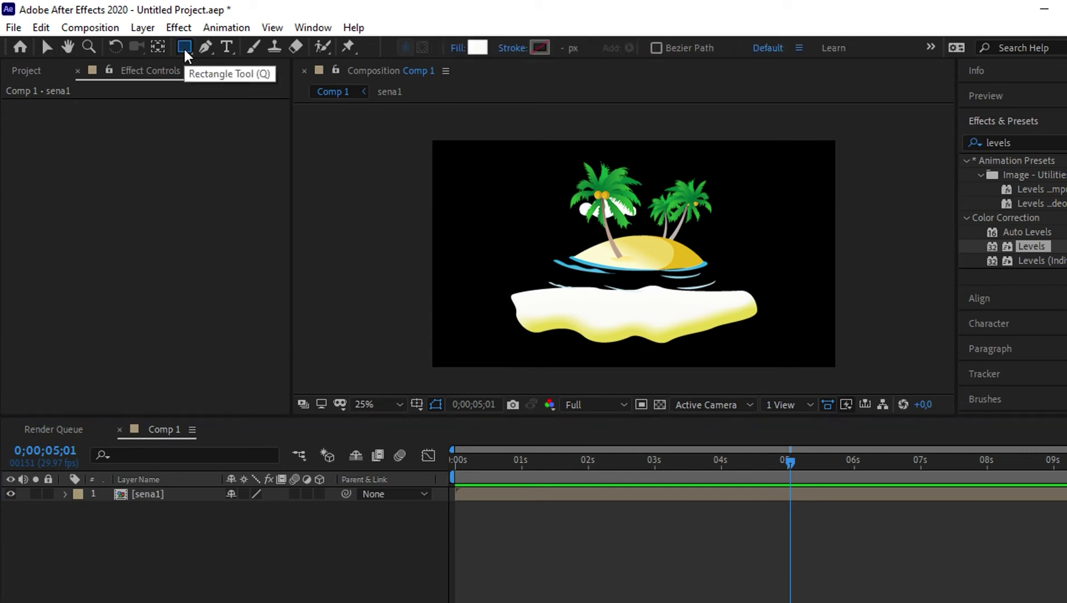
{"action": "left_click", "coordinate": [183, 49]}
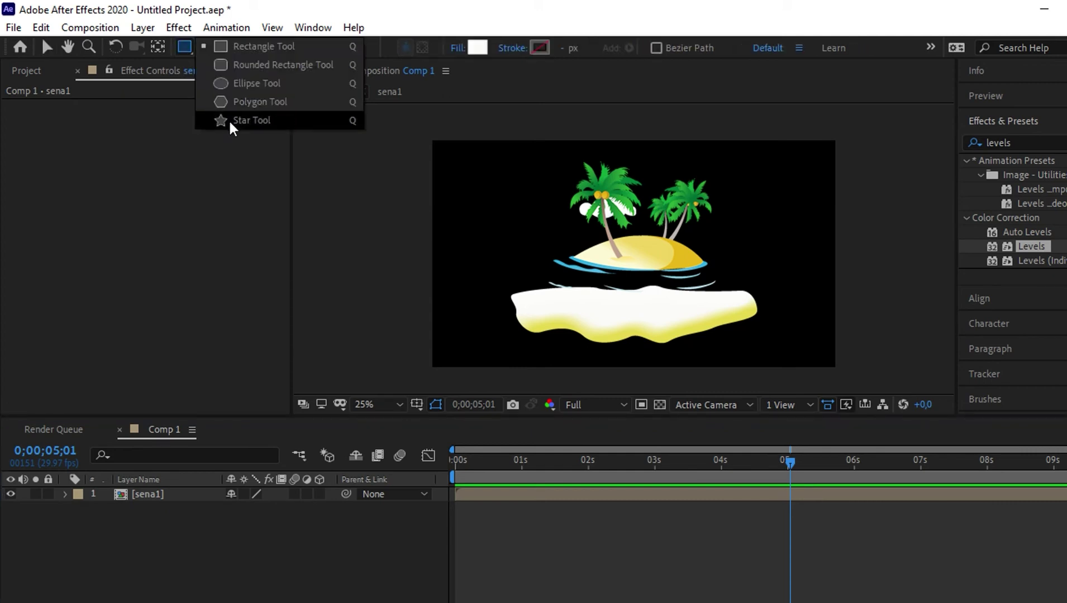
{"action": "left_click", "coordinate": [285, 122]}
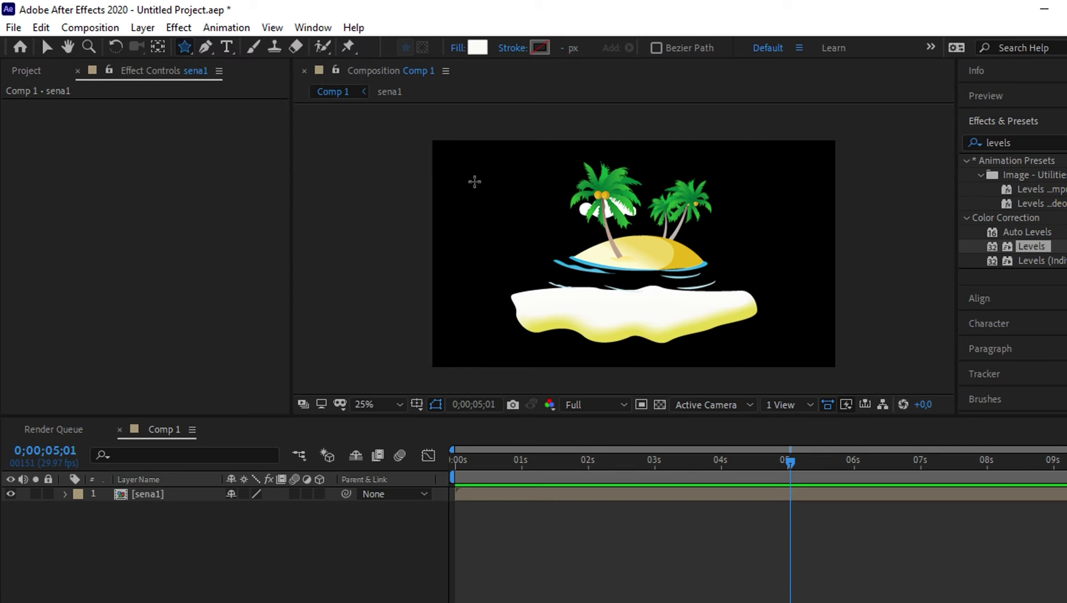
{"action": "left_click_drag", "start_coordinate": [475, 178], "coordinate": [496, 209]}
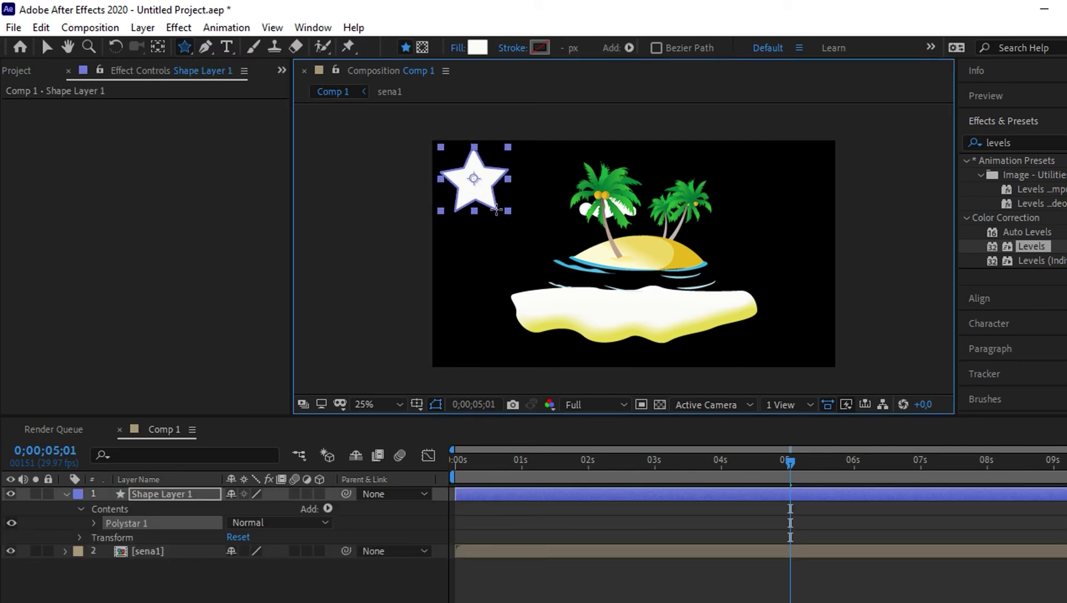
- Set the star's Polystar Path Points to 10
{"action": "left_click", "coordinate": [94, 523]}
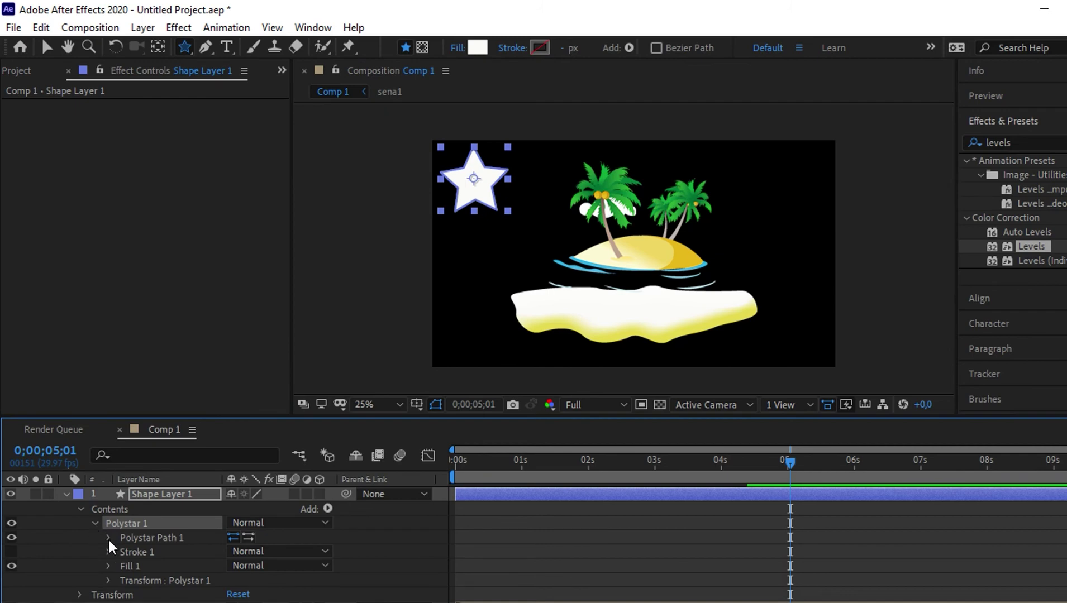
{"action": "left_click", "coordinate": [107, 538]}
{"action": "left_click", "coordinate": [232, 536]}
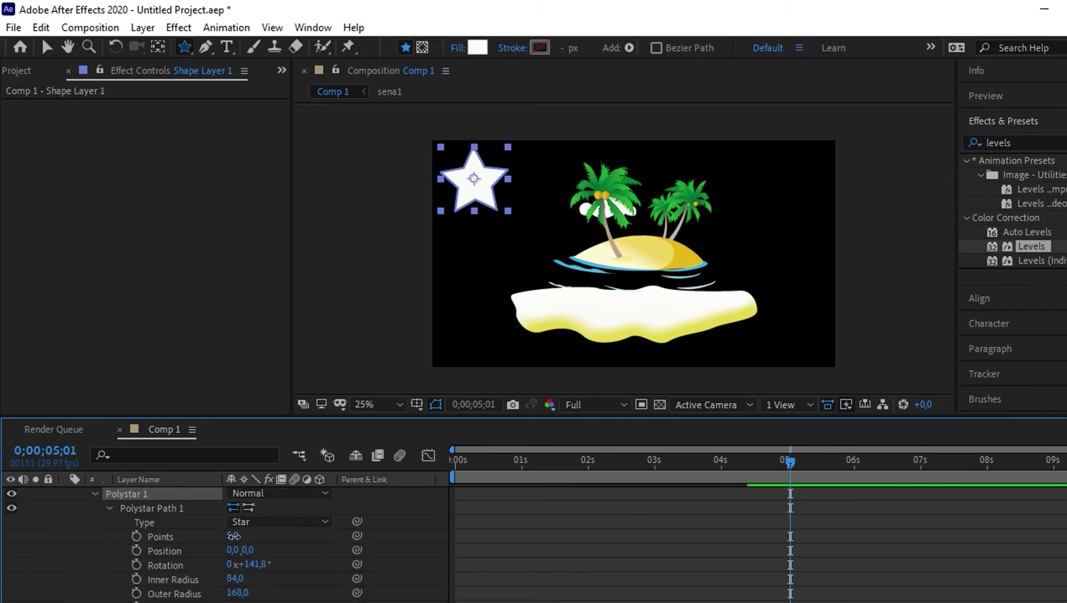
{"action": "type", "text": "10"}
{"action": "key", "text": "Return"}
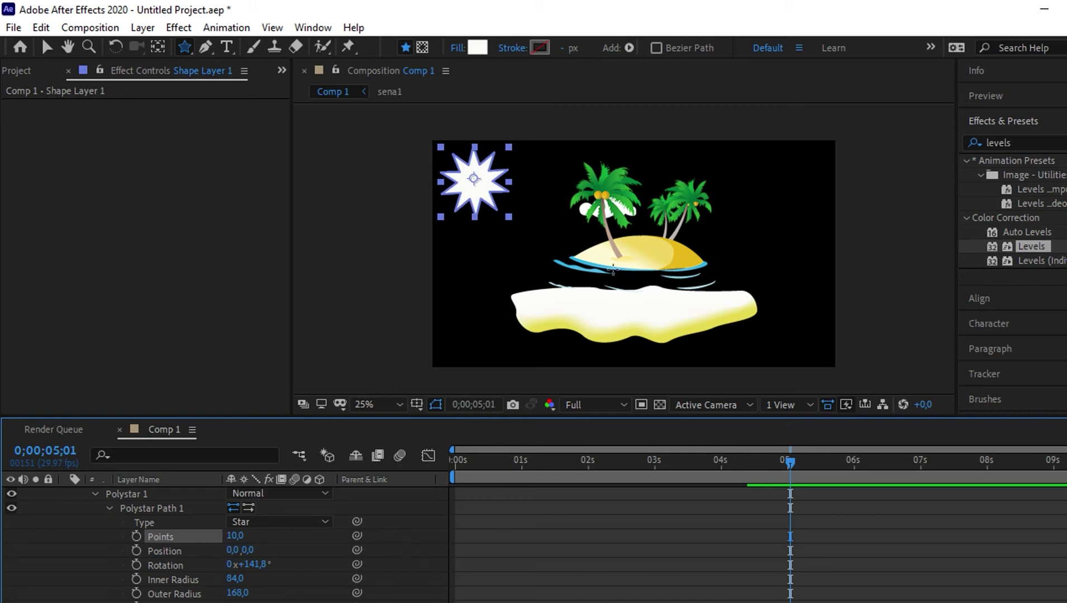
- Fill the star with the island sand's yellow, F0D661, sampled with the eyedropper
{"action": "left_click", "coordinate": [478, 48]}
{"action": "left_click", "coordinate": [436, 290]}
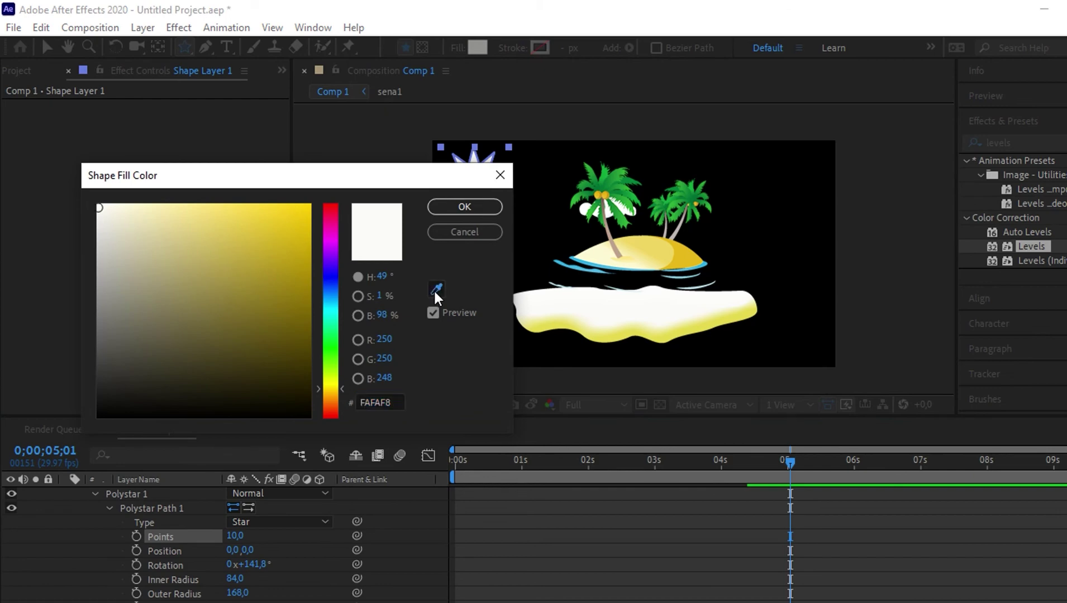
{"action": "left_click", "coordinate": [658, 240]}
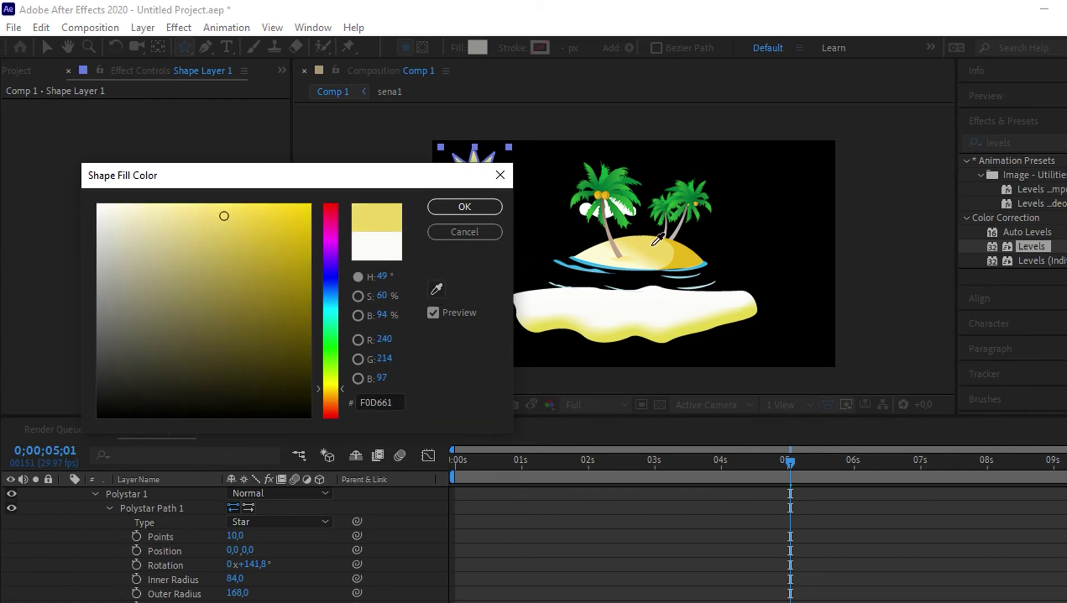
{"action": "left_click", "coordinate": [477, 206]}
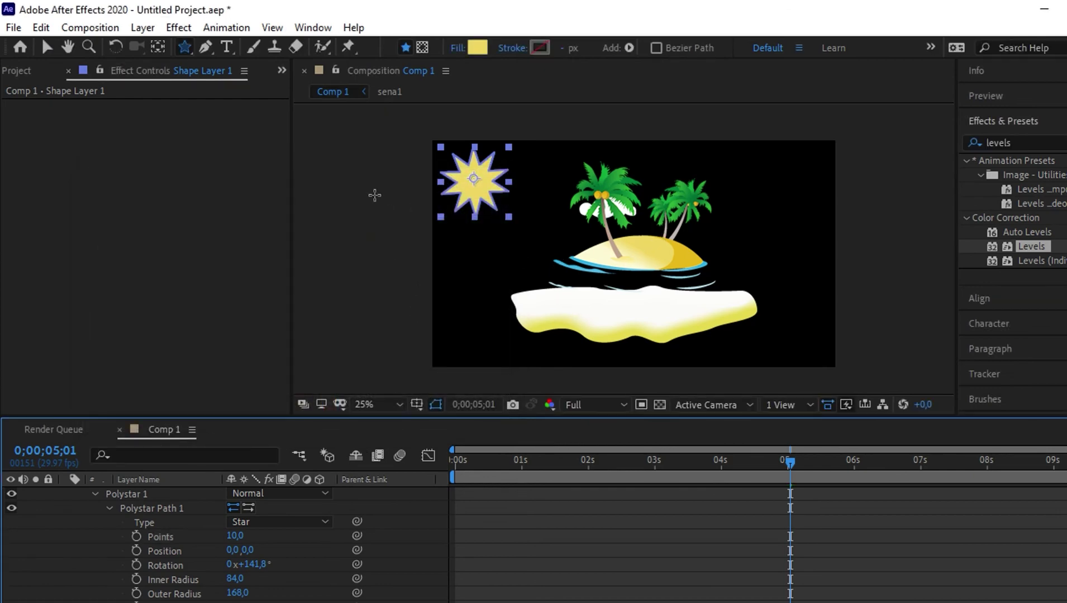
{"action": "left_click", "coordinate": [193, 484]}
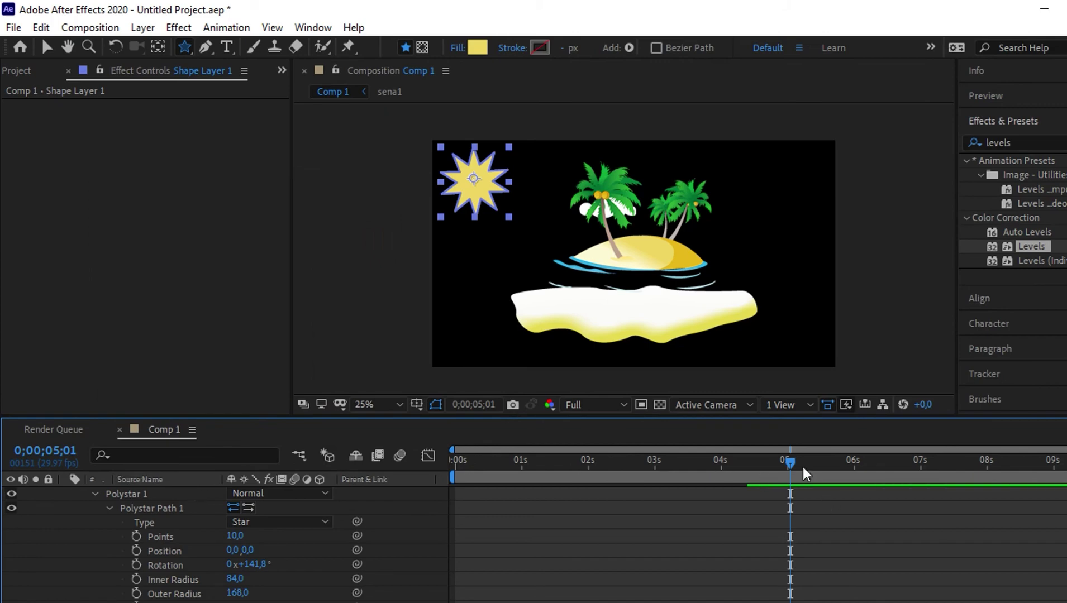
- Reveal the star's Rotation and set a starting keyframe at 0s
{"action": "left_click_drag", "start_coordinate": [791, 462], "coordinate": [413, 476]}
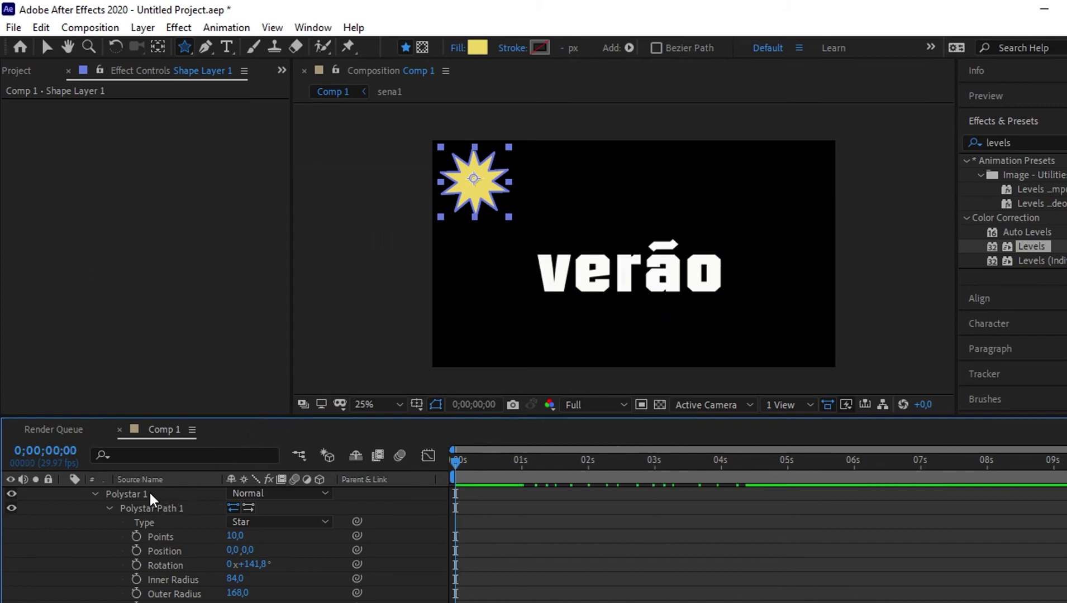
{"action": "scroll", "coordinate": [157, 497], "scroll_direction": "up", "scroll_amount": 1}
{"action": "left_click", "coordinate": [67, 495]}
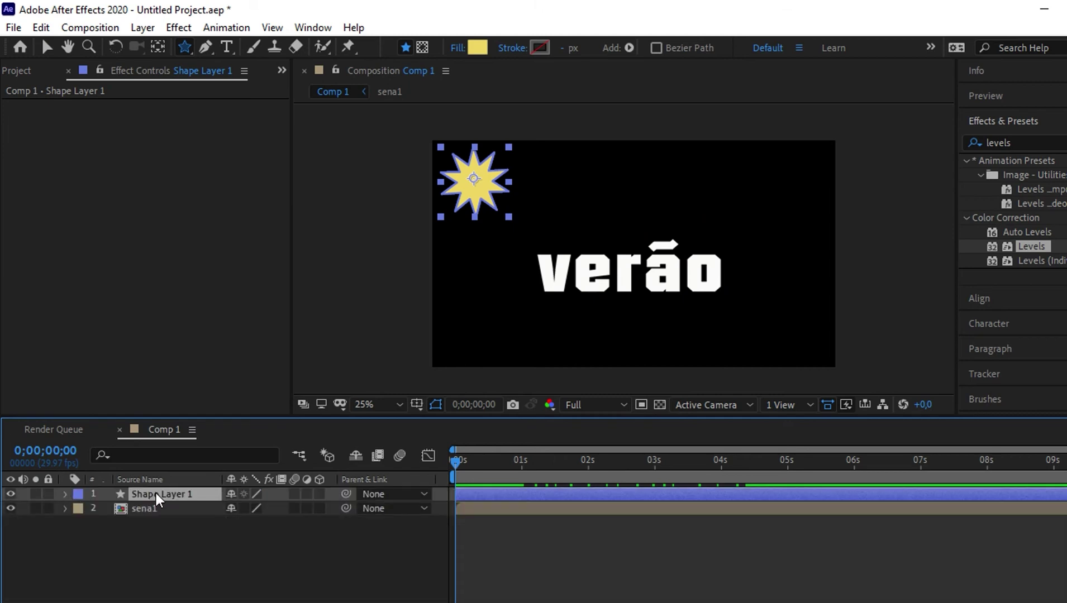
{"action": "key", "text": "r"}
{"action": "left_click", "coordinate": [107, 507]}
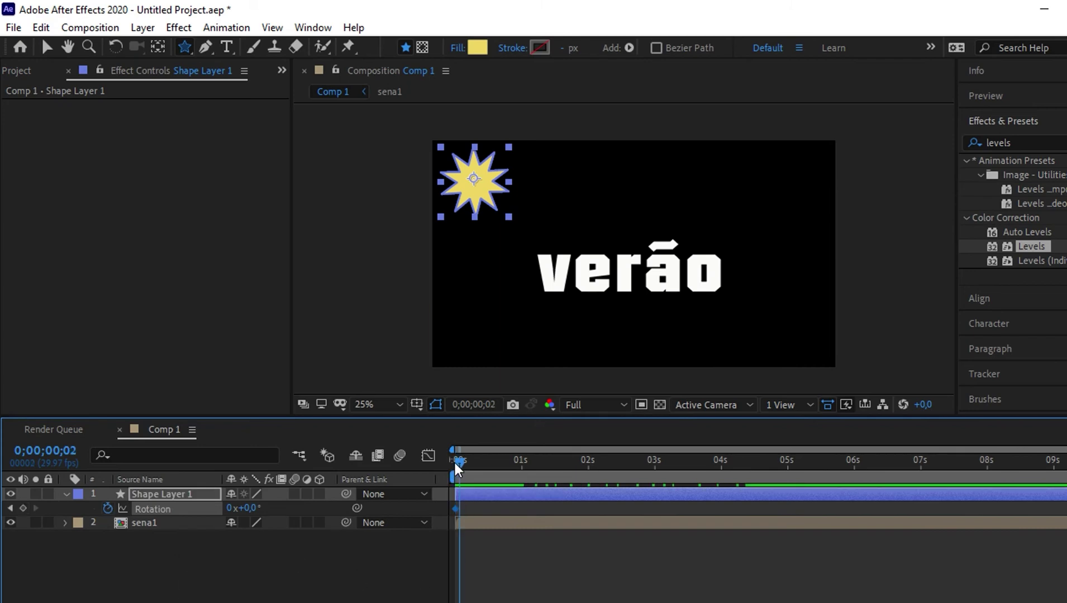
- Set the star's Rotation to 180° at the composition end, check the spin, and duplicate the layer
{"action": "left_click_drag", "start_coordinate": [452, 462], "coordinate": [1056, 444]}
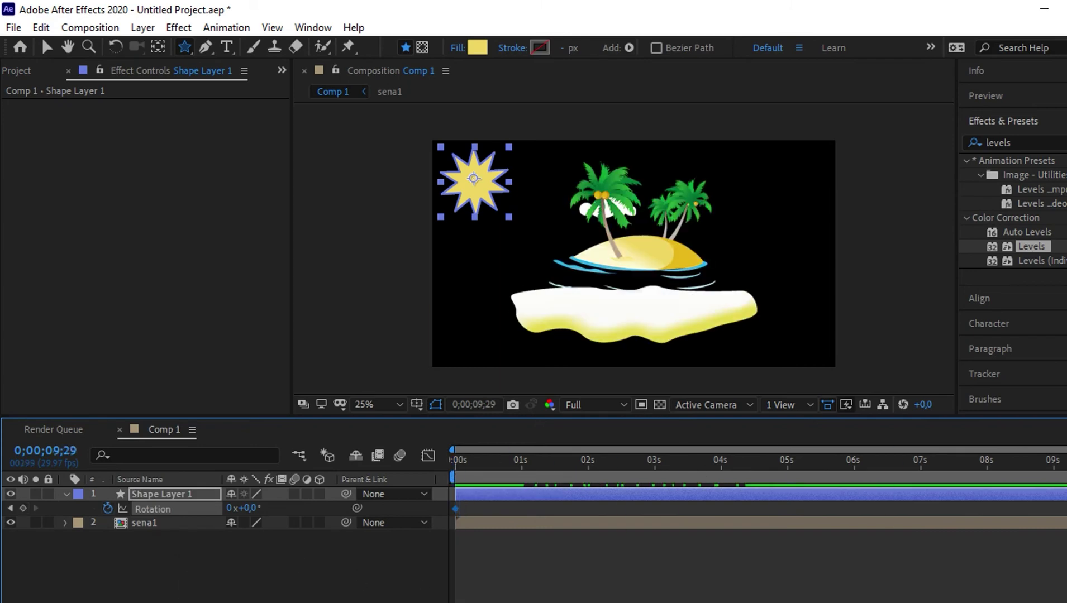
{"action": "left_click", "coordinate": [249, 508]}
{"action": "type", "text": "180"}
{"action": "key", "text": "Return"}
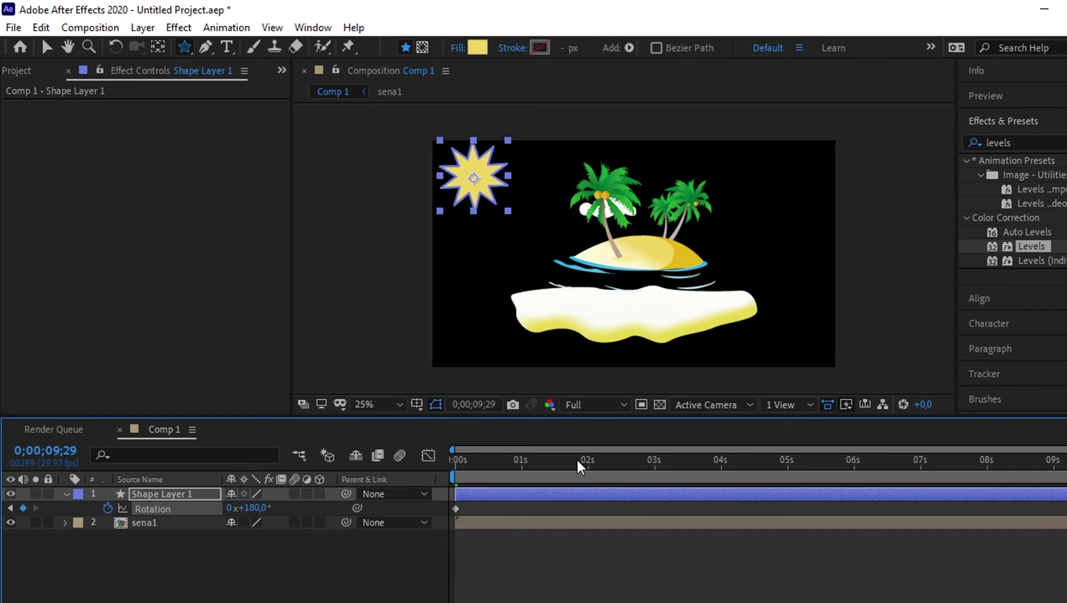
{"action": "left_click_drag", "start_coordinate": [577, 466], "coordinate": [731, 463]}
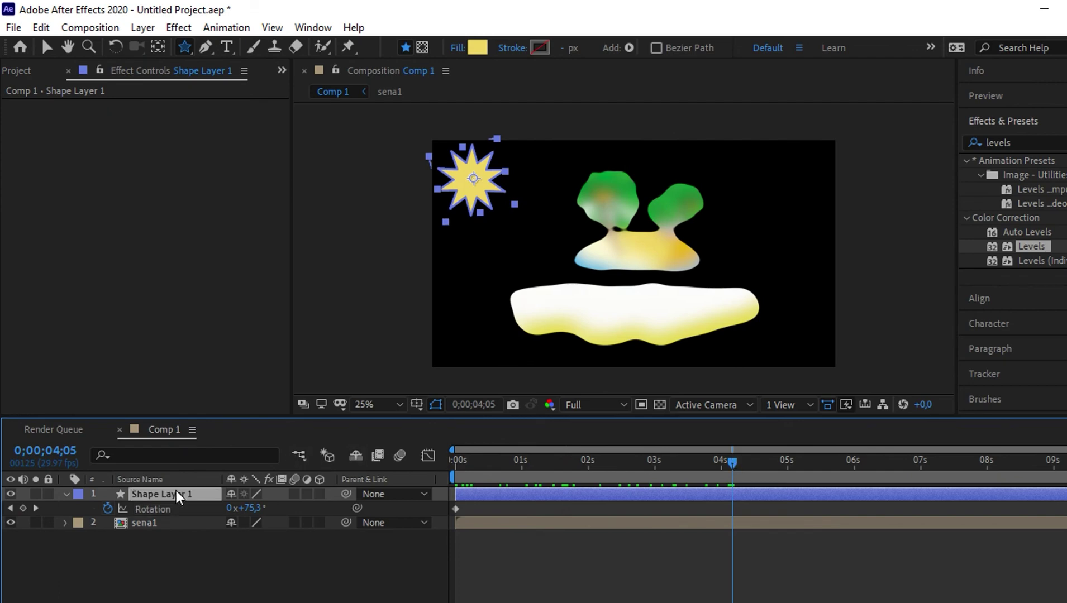
{"action": "left_click_drag", "start_coordinate": [739, 466], "coordinate": [1064, 463]}
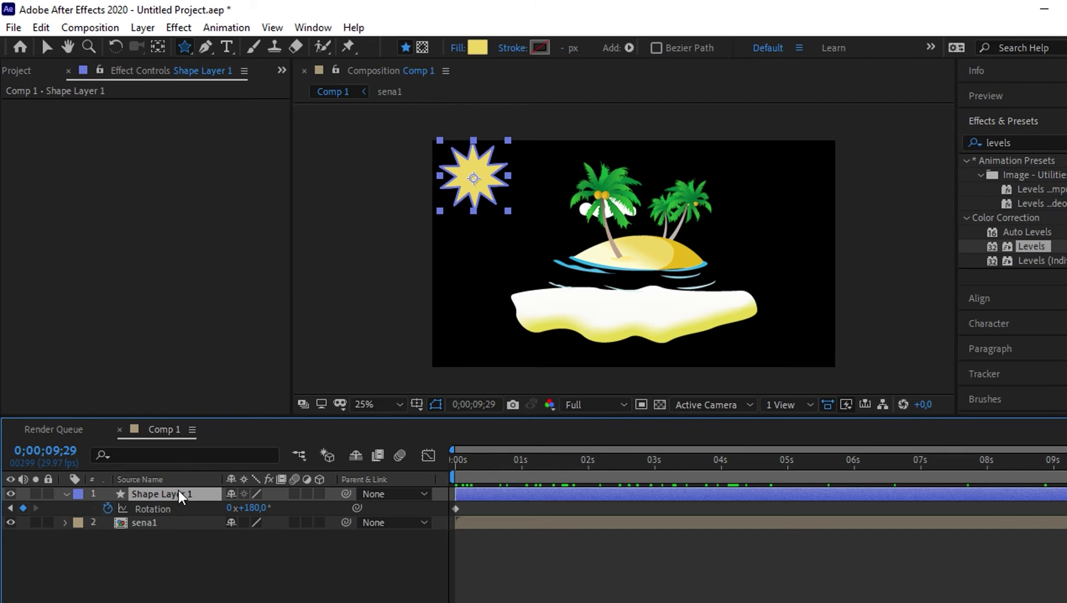
{"action": "key", "text": "ctrl+d"}
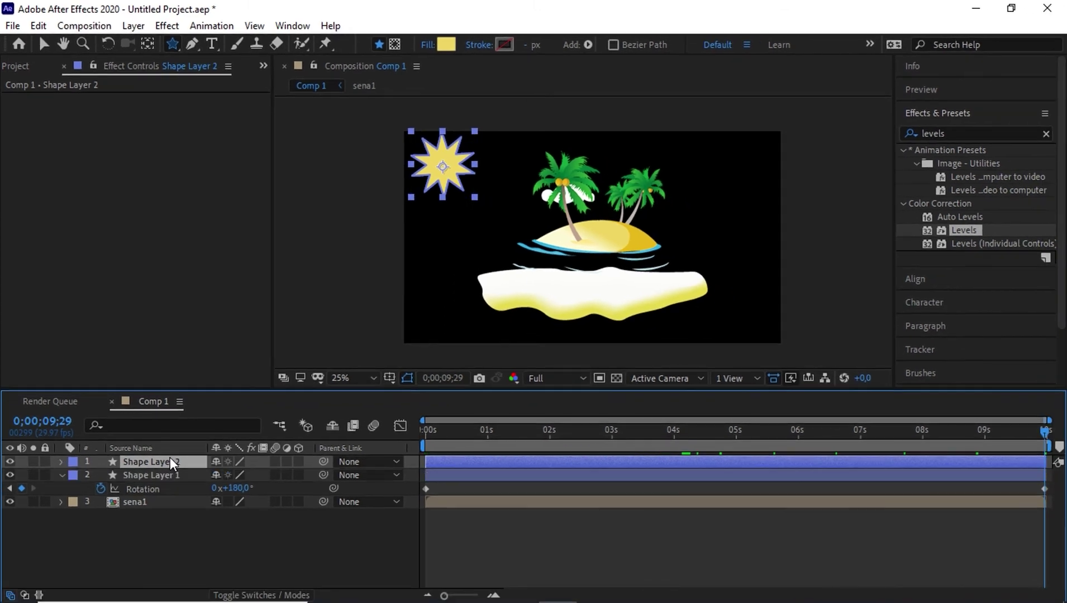
- Change Shape Layer 2's end Rotation keyframe to -180
{"action": "key", "text": "r"}
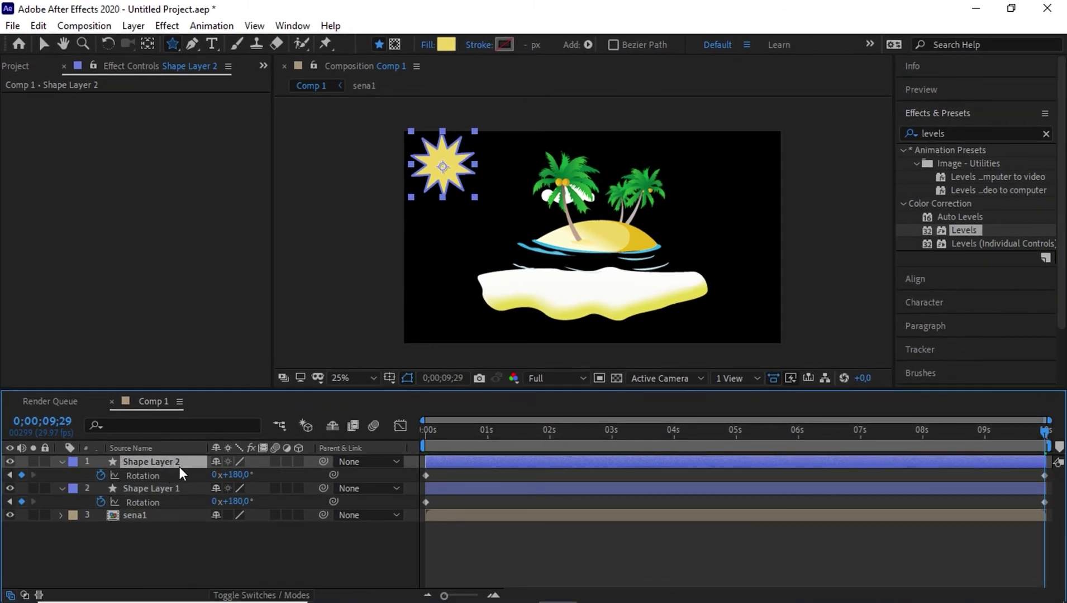
{"action": "left_click", "coordinate": [233, 475]}
{"action": "type", "text": "-180"}
{"action": "left_click", "coordinate": [279, 557]}
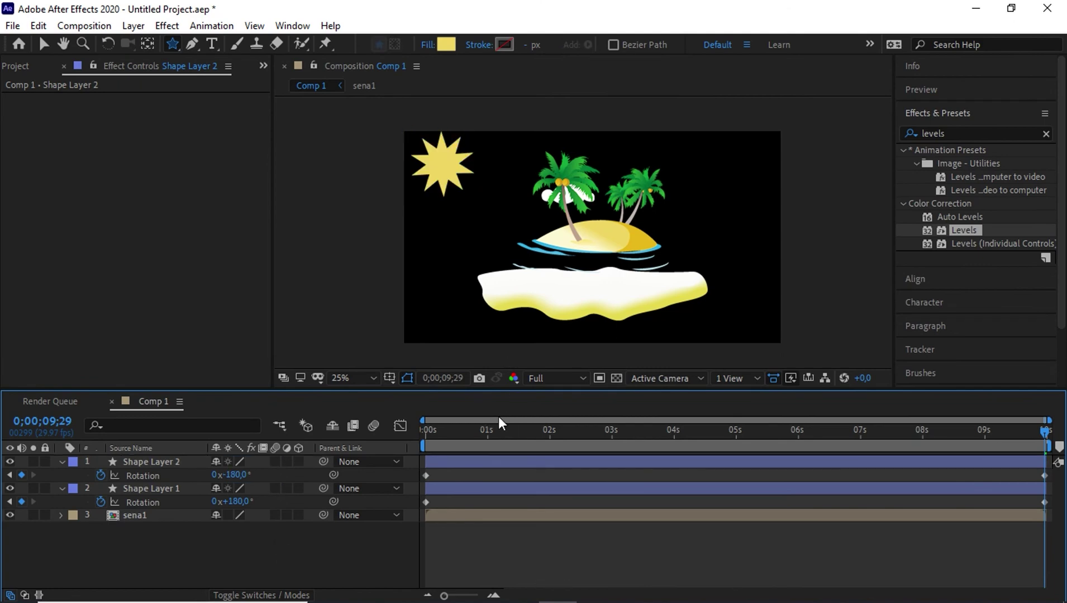
- Preview the counter-rotating stars from the start, then collapse both star layers
{"action": "left_click_drag", "start_coordinate": [494, 424], "coordinate": [413, 450]}
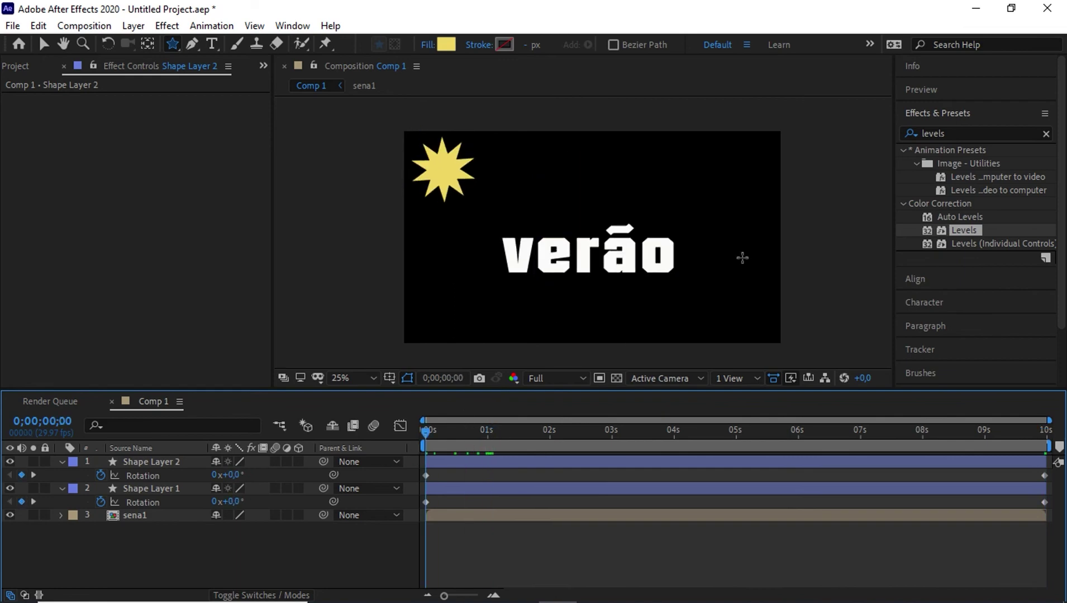
{"action": "key", "text": "space"}
{"action": "scroll", "coordinate": [810, 263], "scroll_direction": "down", "scroll_amount": 4}
{"action": "scroll", "coordinate": [812, 264], "scroll_direction": "up", "scroll_amount": 8}
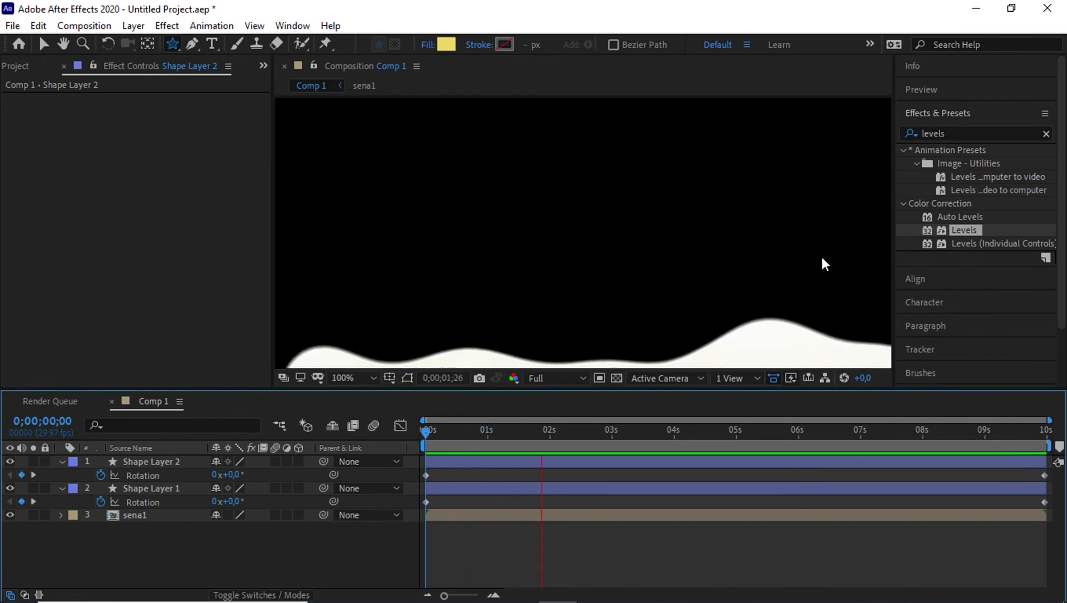
{"action": "scroll", "coordinate": [812, 264], "scroll_direction": "down", "scroll_amount": 4}
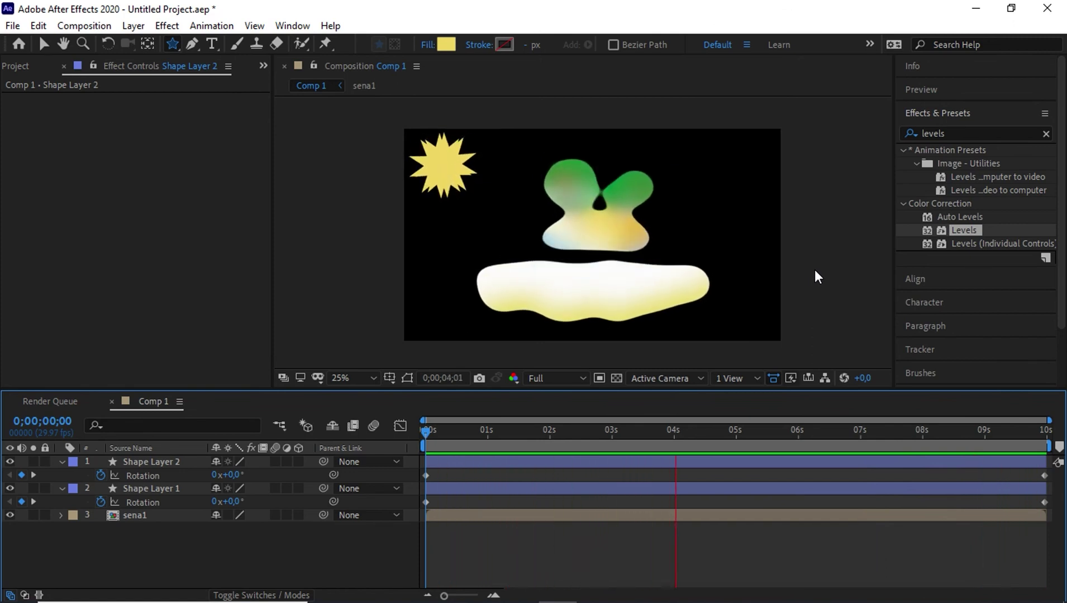
{"action": "key", "text": "space"}
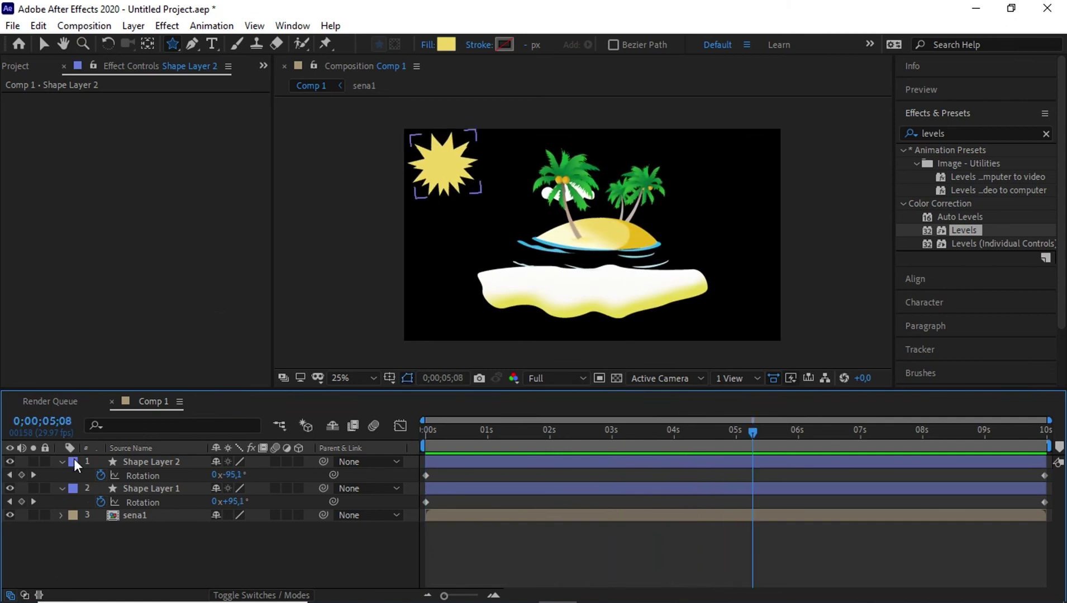
{"action": "left_click", "coordinate": [62, 462]}
{"action": "left_click", "coordinate": [63, 476]}
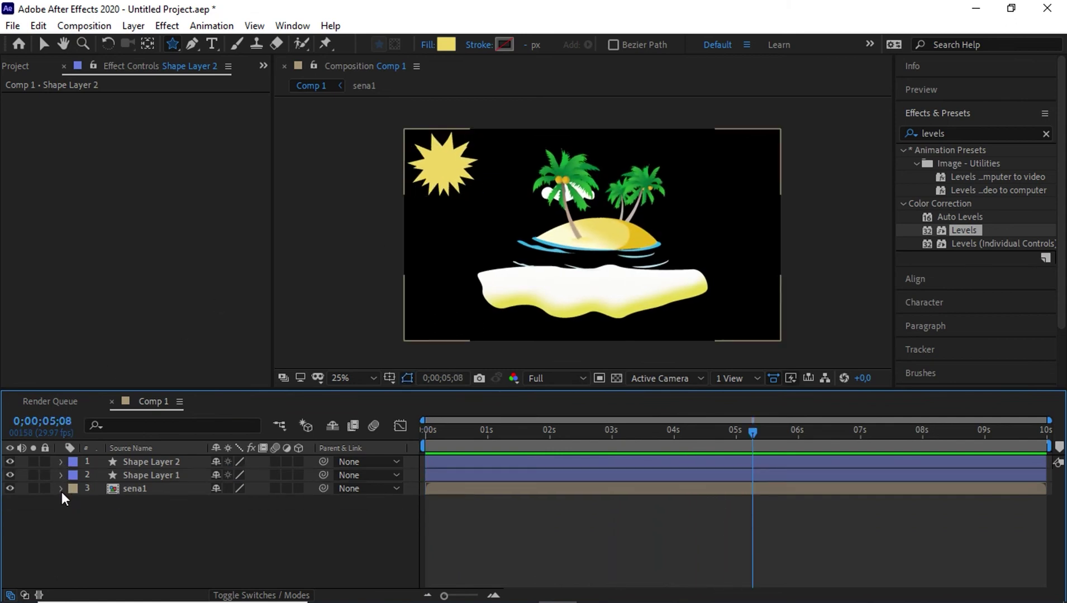
- Create a 1920×1080 Yellow Solid 1 below sena1, then search effects for 'ramp'
{"action": "left_click", "coordinate": [195, 547]}
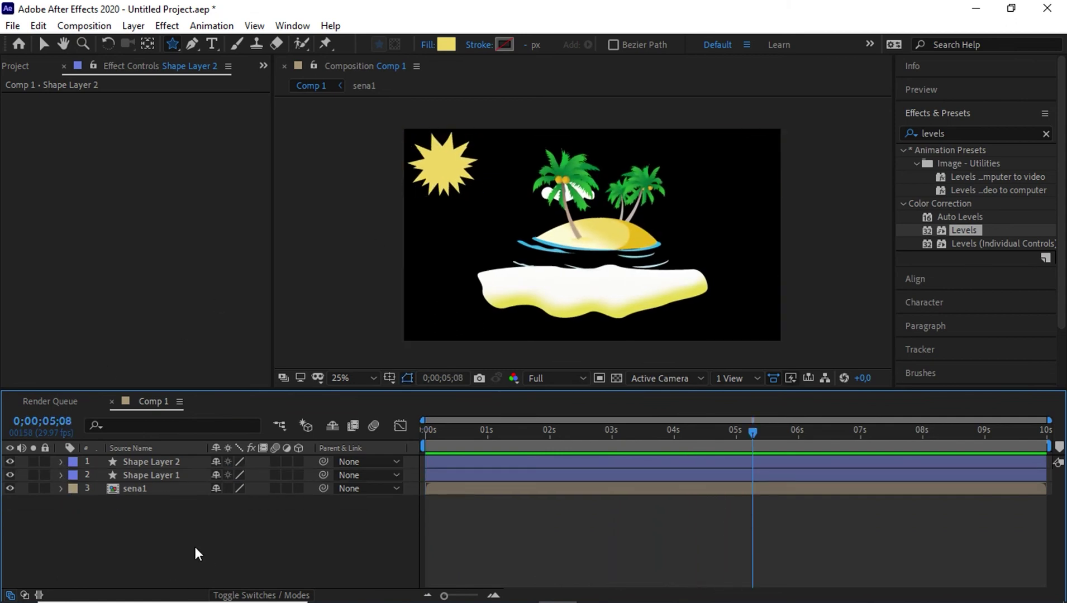
{"action": "left_click", "coordinate": [132, 26]}
{"action": "mouse_move", "coordinate": [280, 52]}
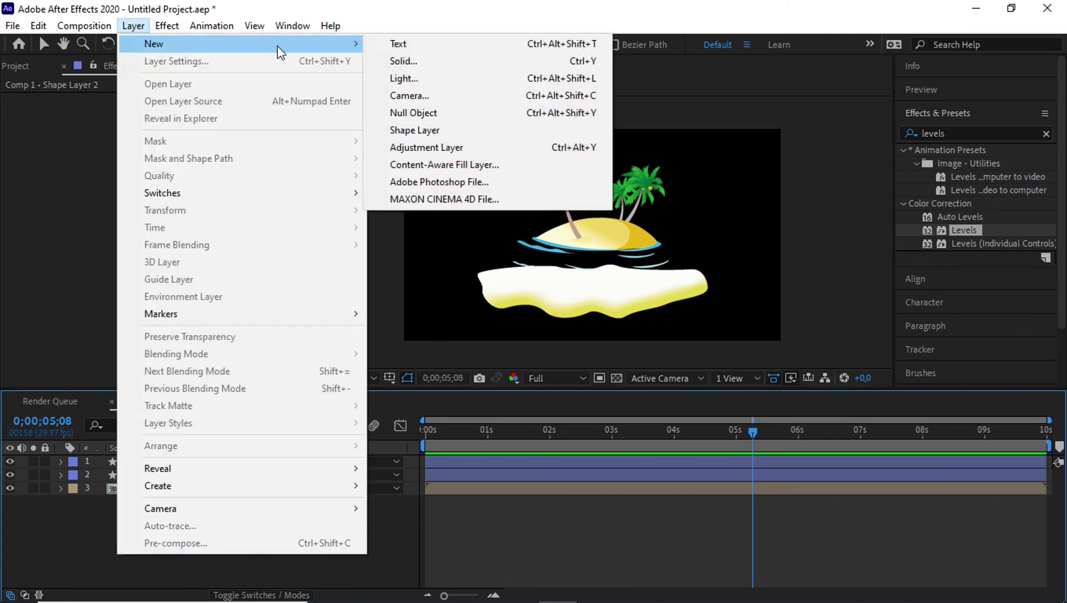
{"action": "left_click", "coordinate": [440, 61]}
{"action": "left_click", "coordinate": [495, 520]}
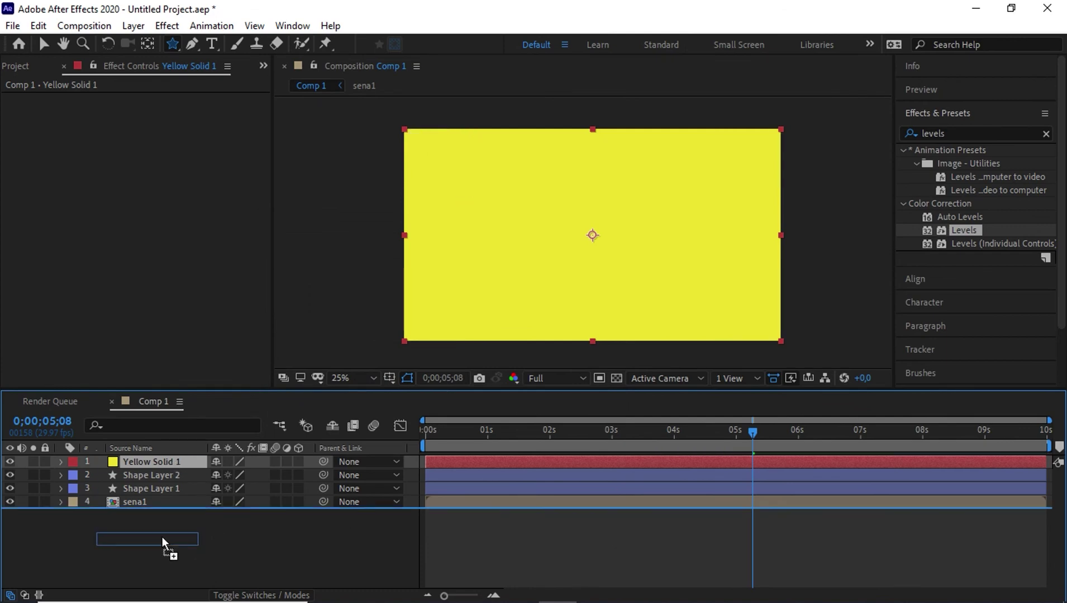
{"action": "left_click_drag", "start_coordinate": [172, 460], "coordinate": [162, 537]}
{"action": "left_click", "coordinate": [958, 137]}
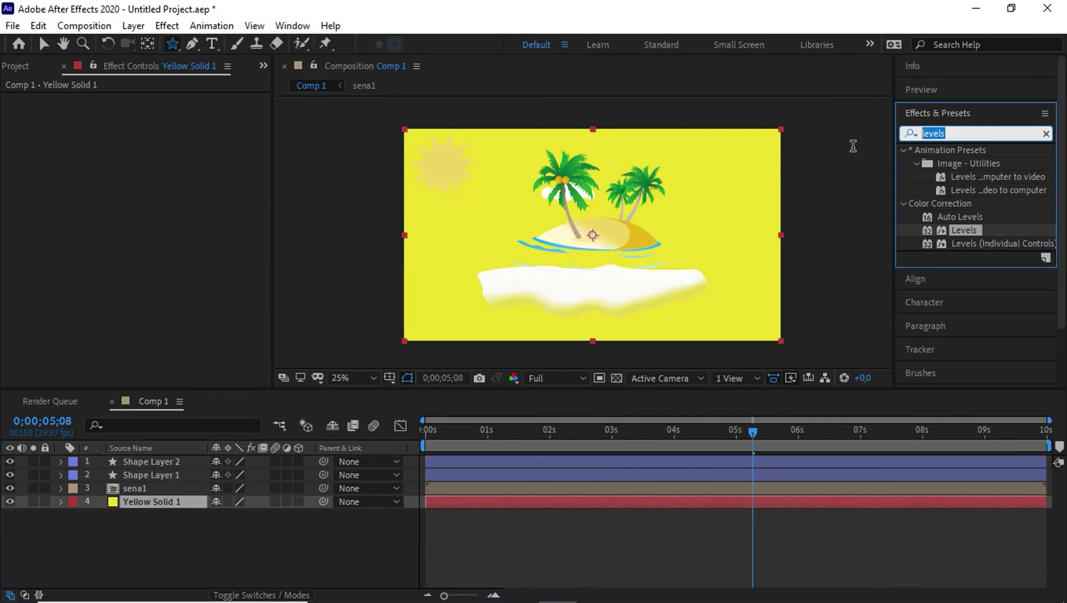
{"action": "type", "text": "ramp"}
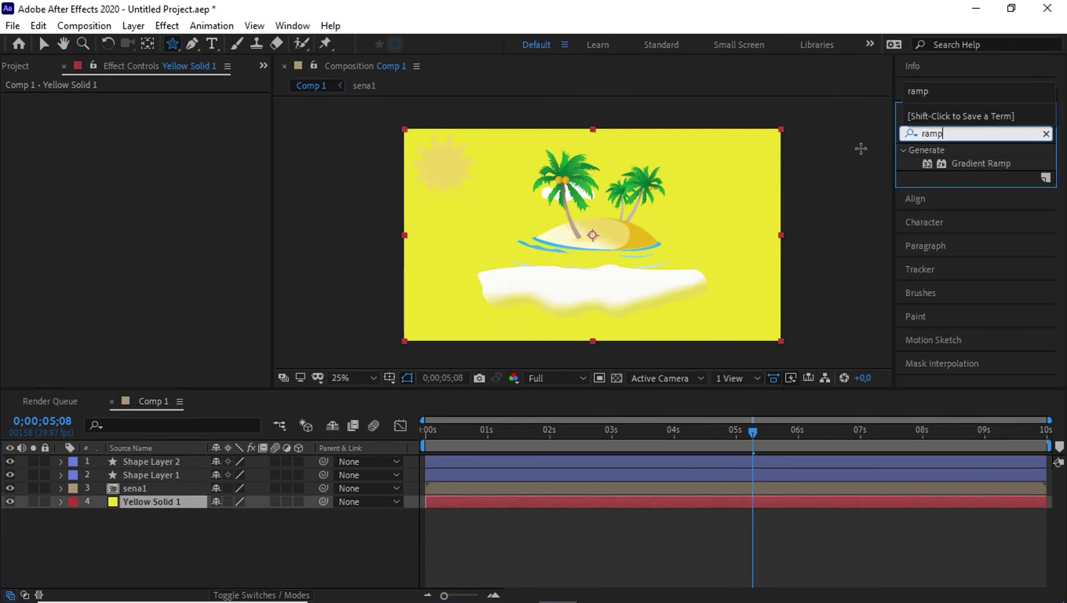
- Apply Gradient Ramp to Yellow Solid 1 with a teal #08A194 start colour
{"action": "left_click", "coordinate": [964, 168]}
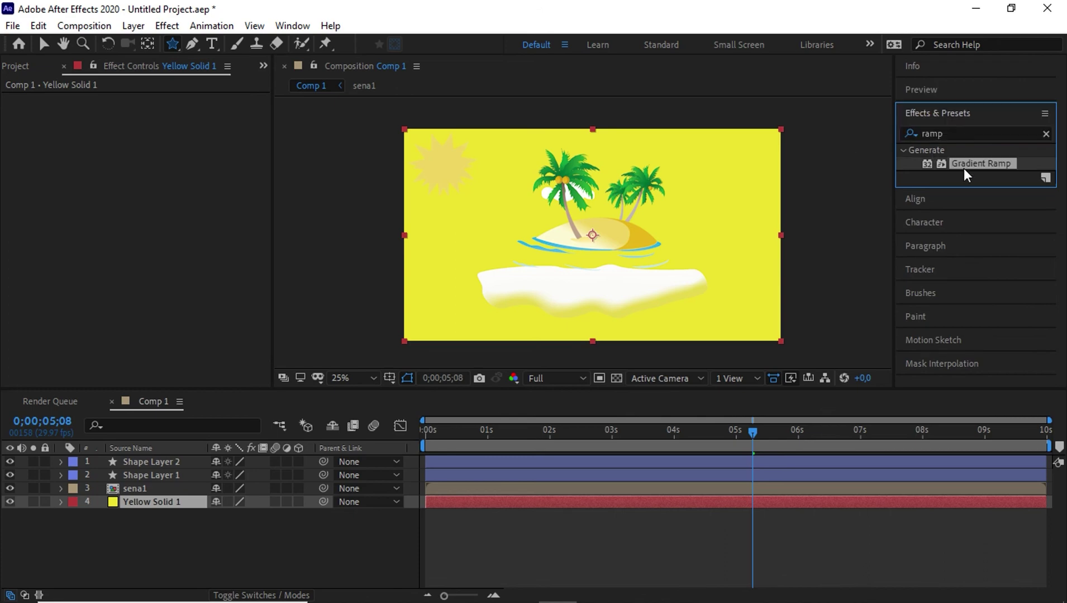
{"action": "left_click_drag", "start_coordinate": [982, 161], "coordinate": [172, 503]}
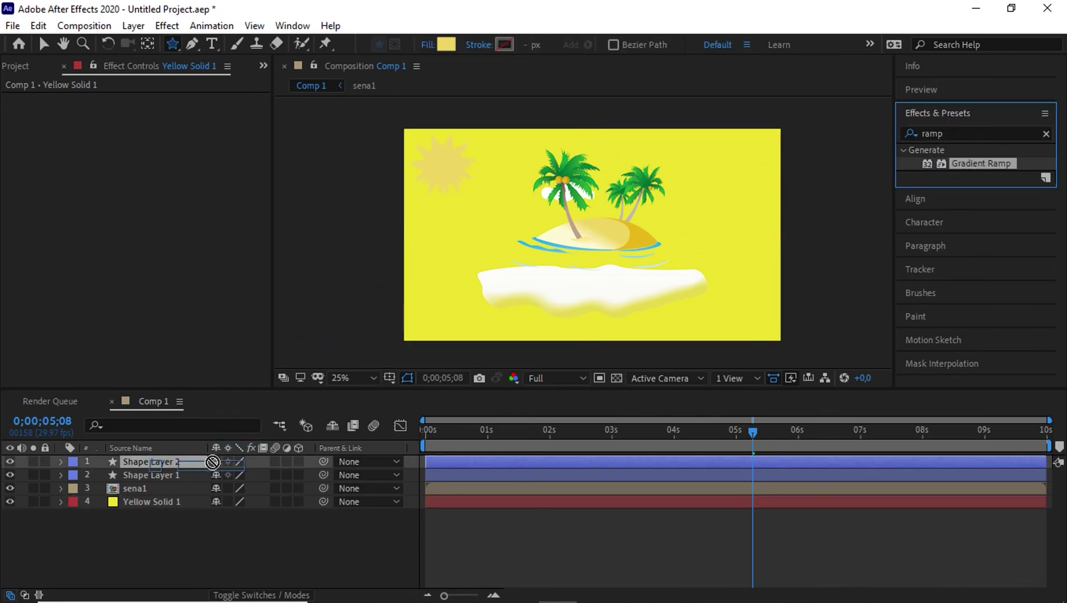
{"action": "key", "text": "v"}
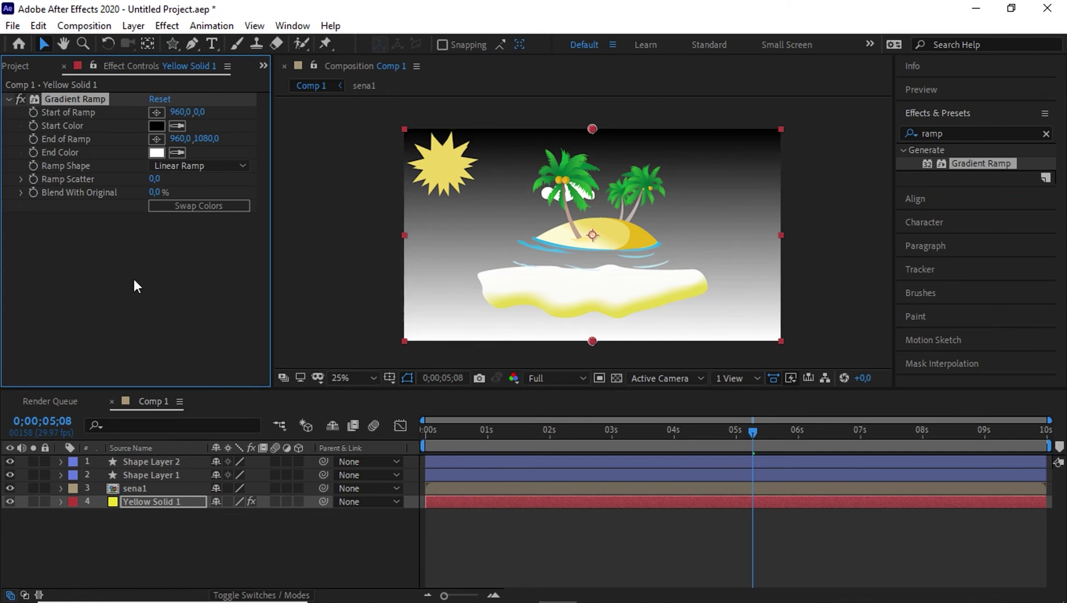
{"action": "left_click", "coordinate": [158, 126]}
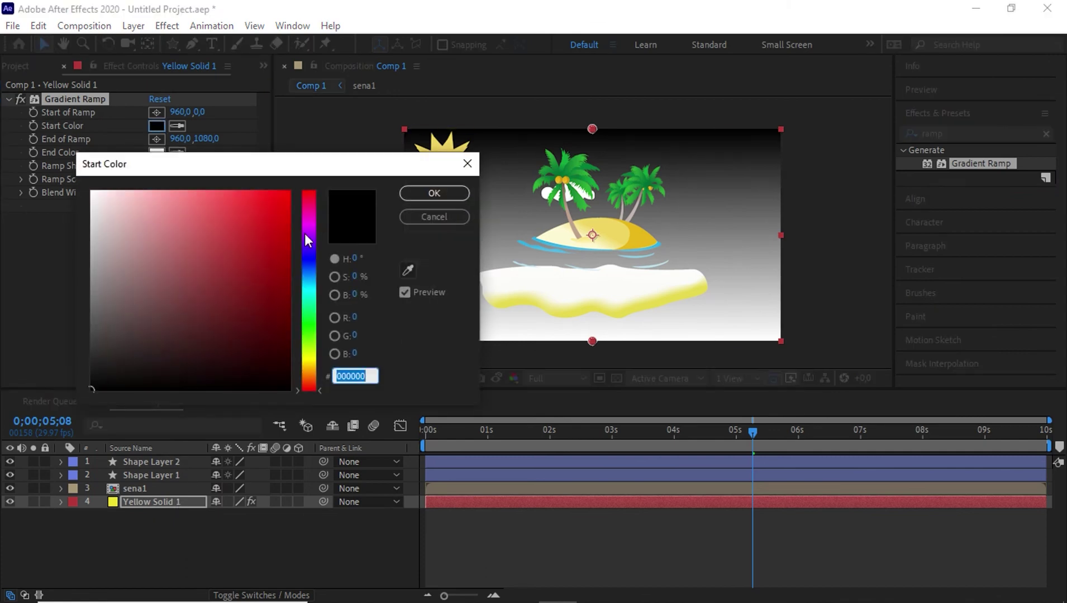
{"action": "left_click", "coordinate": [309, 292]}
{"action": "left_click_drag", "start_coordinate": [270, 220], "coordinate": [279, 263]}
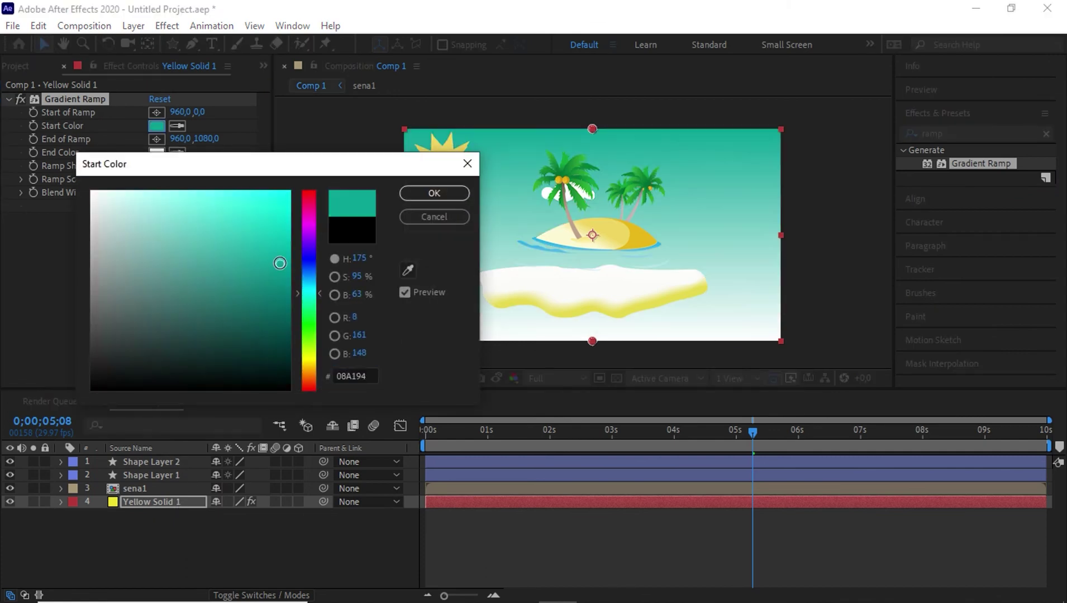
{"action": "left_click", "coordinate": [435, 193]}
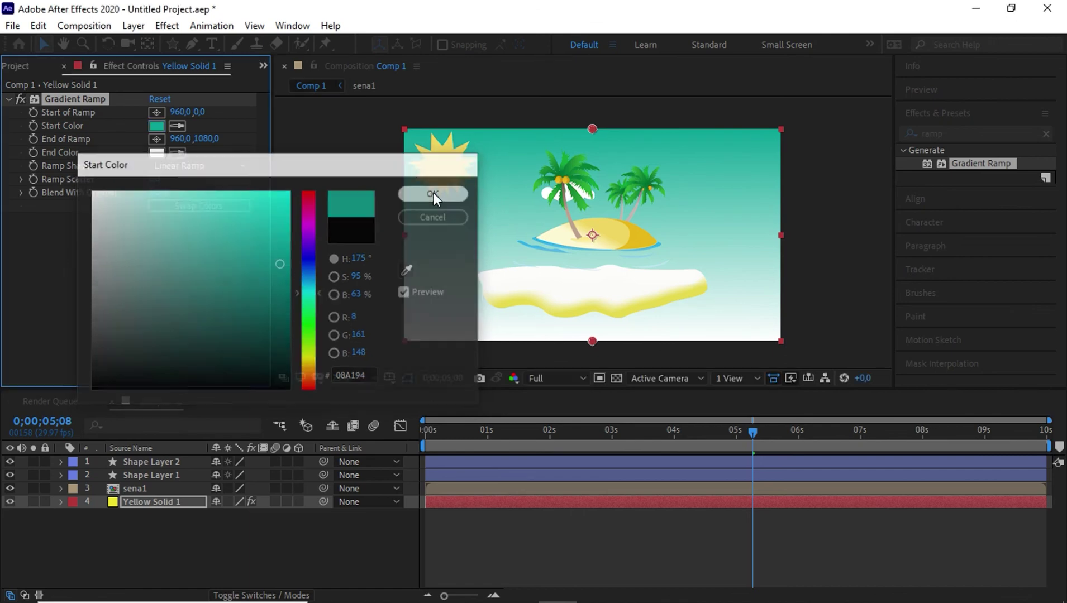
{"action": "left_click_drag", "start_coordinate": [755, 430], "coordinate": [405, 456]}
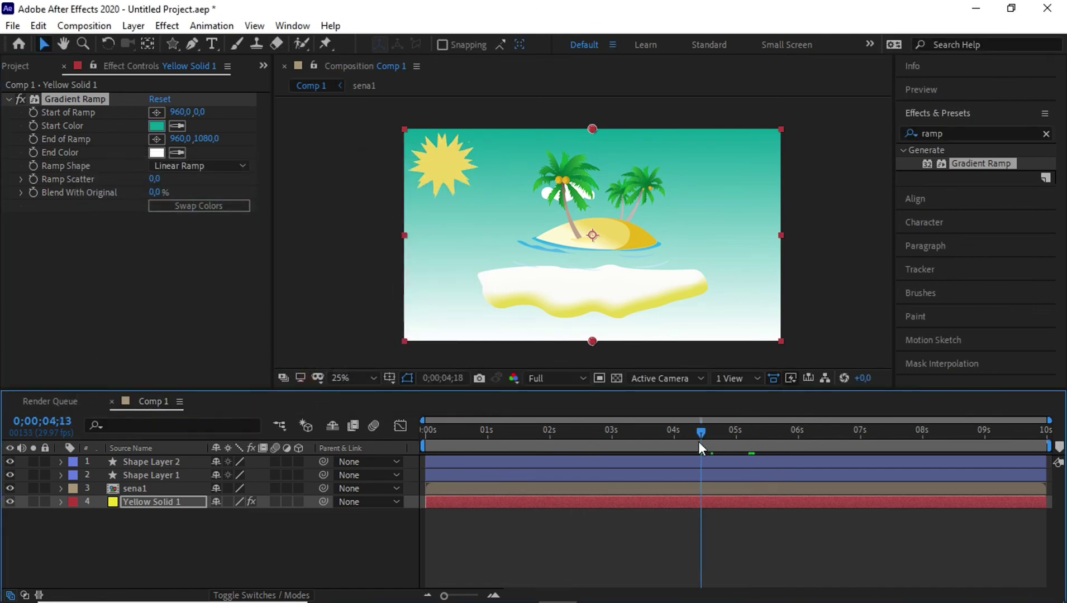
{"action": "key", "text": "space"}
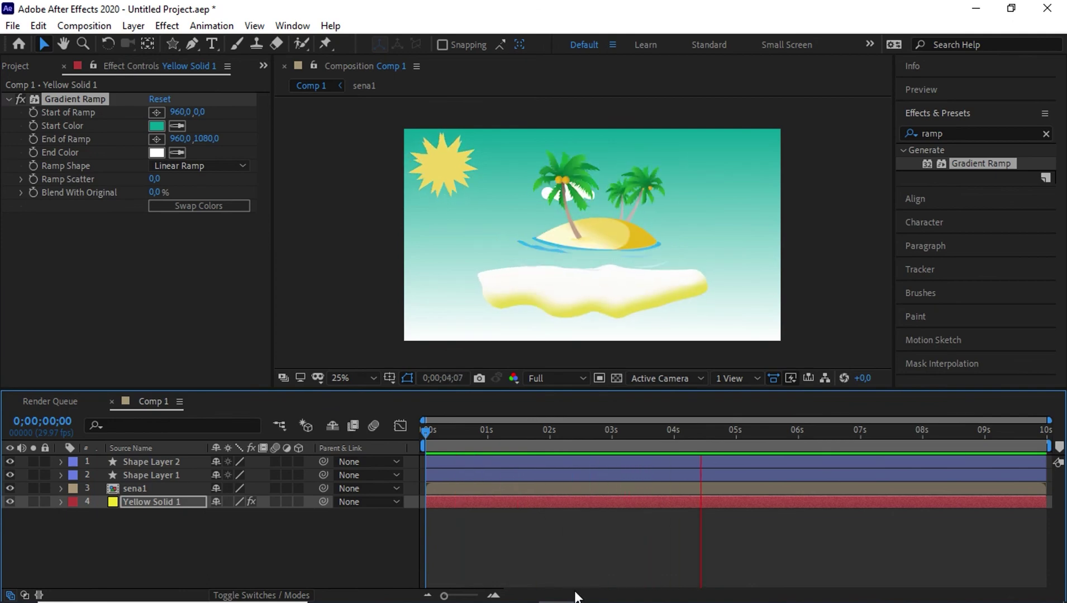
{"action": "left_click", "coordinate": [733, 431]}
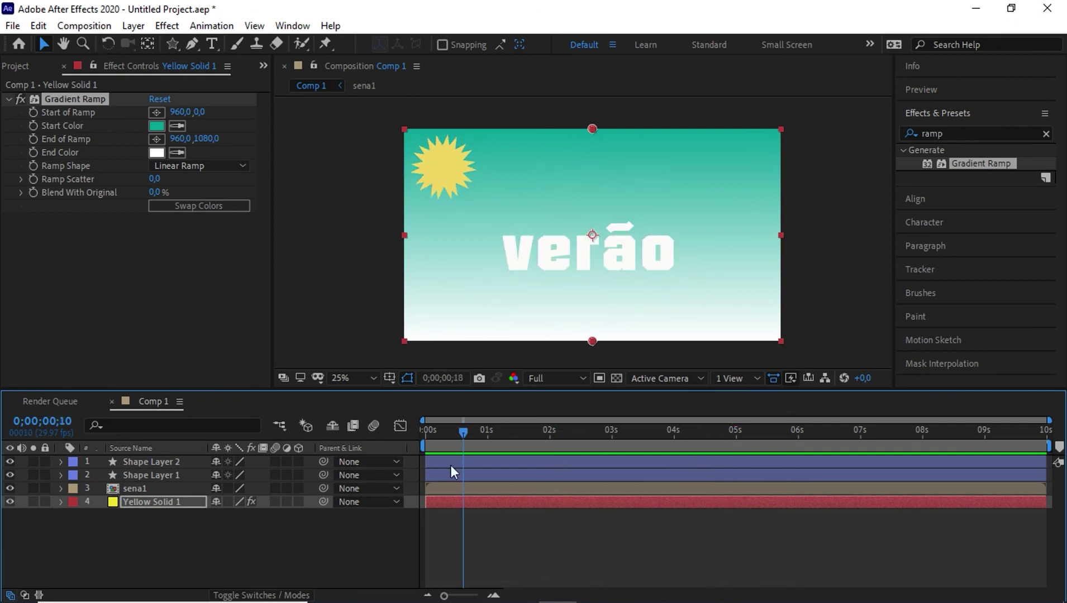
{"action": "left_click_drag", "start_coordinate": [731, 431], "coordinate": [485, 437]}
{"action": "left_click", "coordinate": [121, 552]}
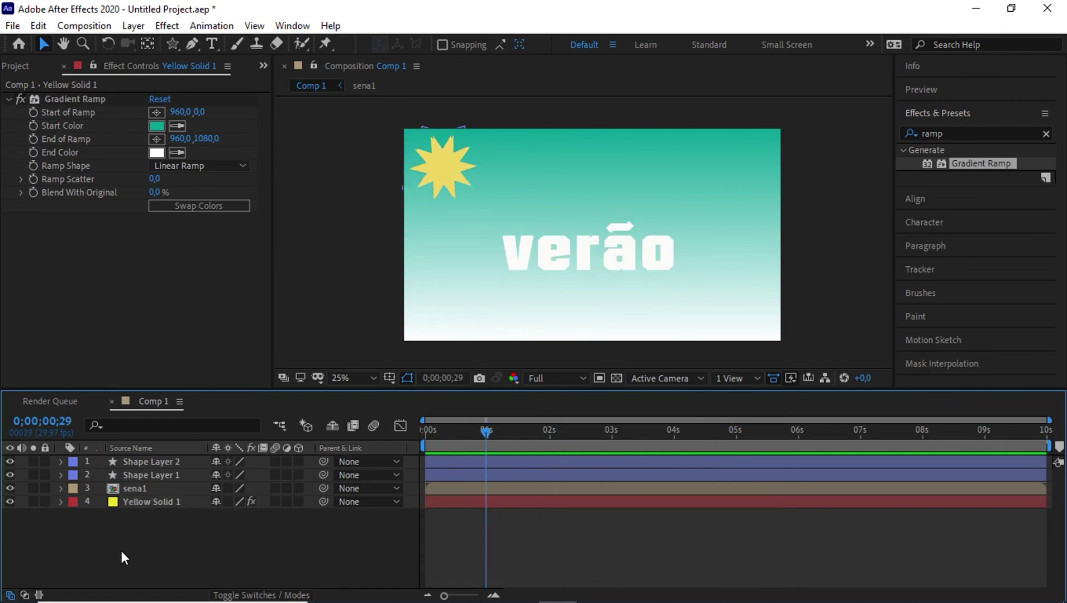
{"action": "left_click", "coordinate": [157, 501]}
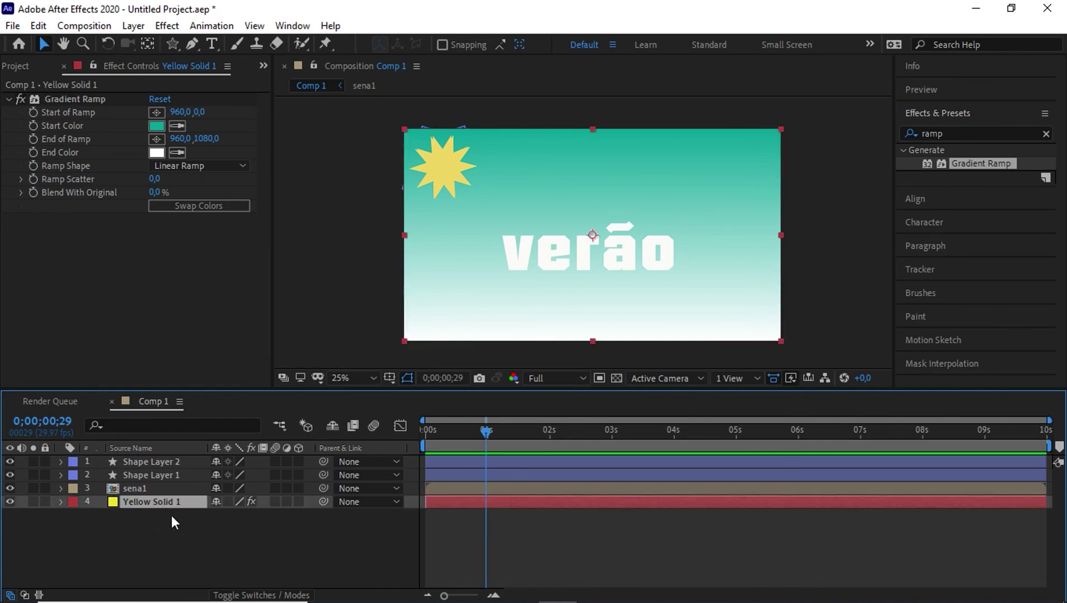
{"action": "left_click", "coordinate": [172, 538]}
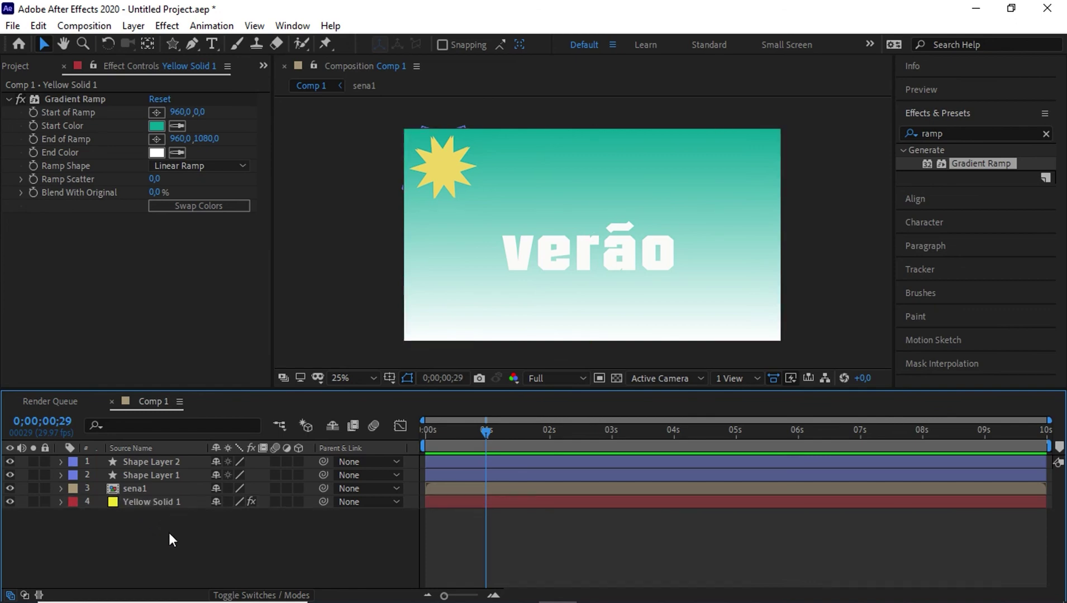
- Add a 1920×1080 Yellow Solid 2 at the top of the layer stack
{"action": "left_click", "coordinate": [130, 26]}
{"action": "mouse_move", "coordinate": [285, 44]}
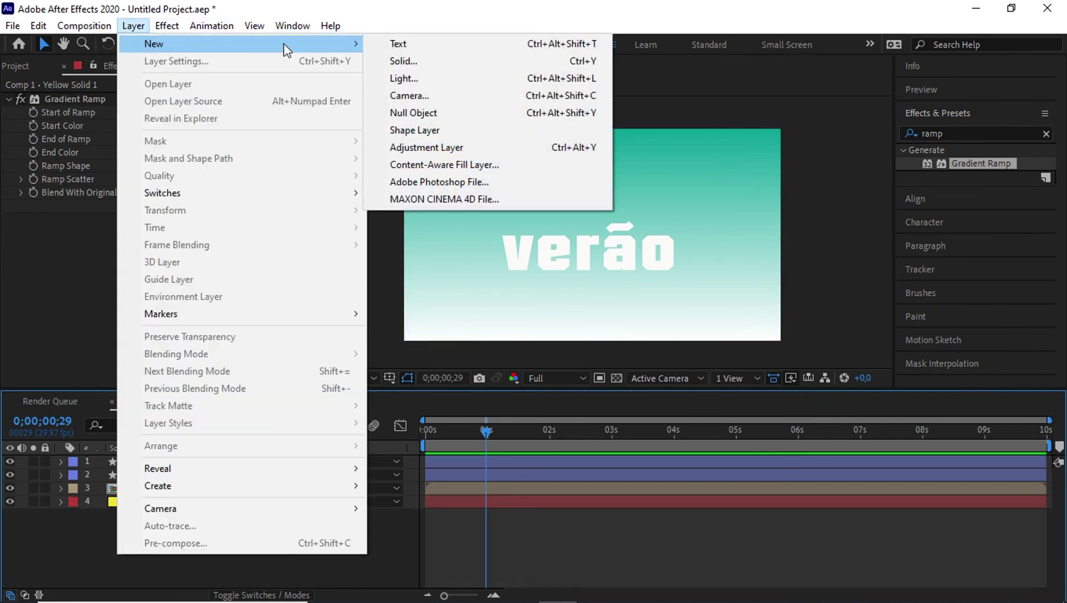
{"action": "left_click", "coordinate": [472, 62]}
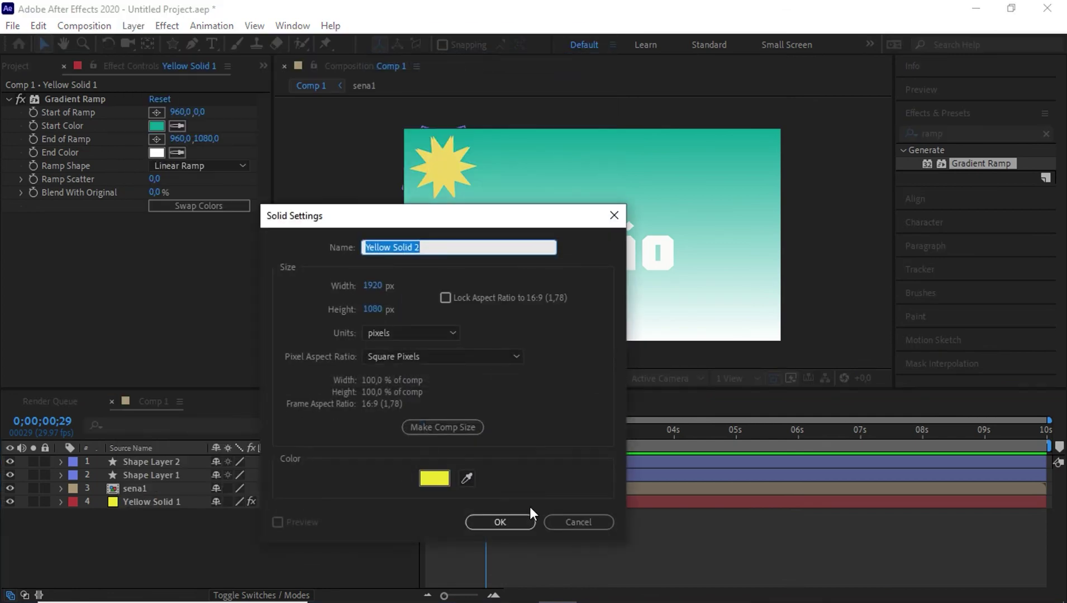
{"action": "left_click", "coordinate": [496, 523]}
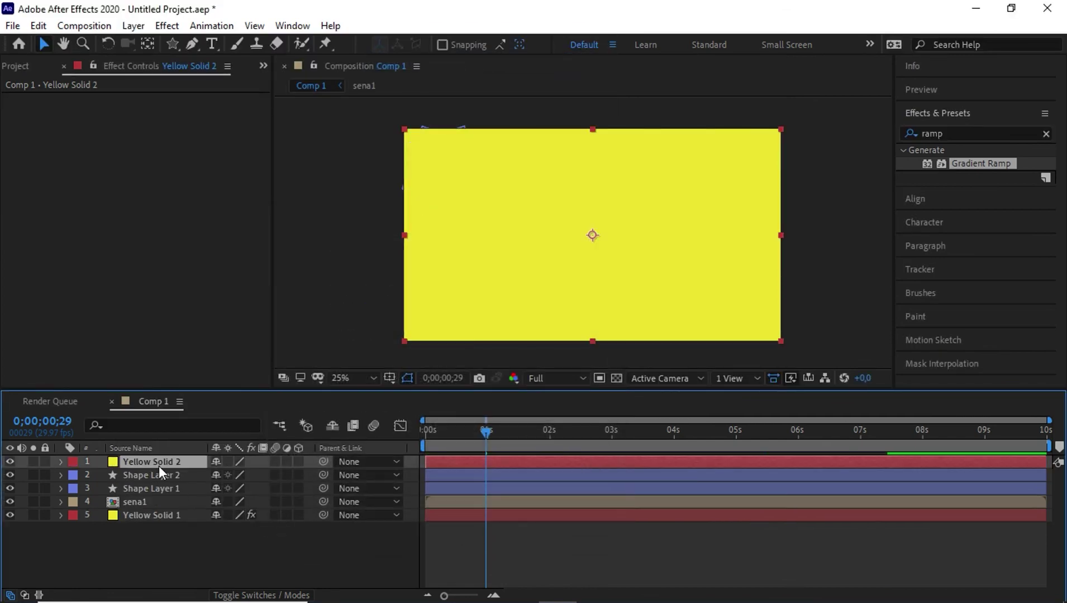
{"action": "left_click", "coordinate": [168, 562]}
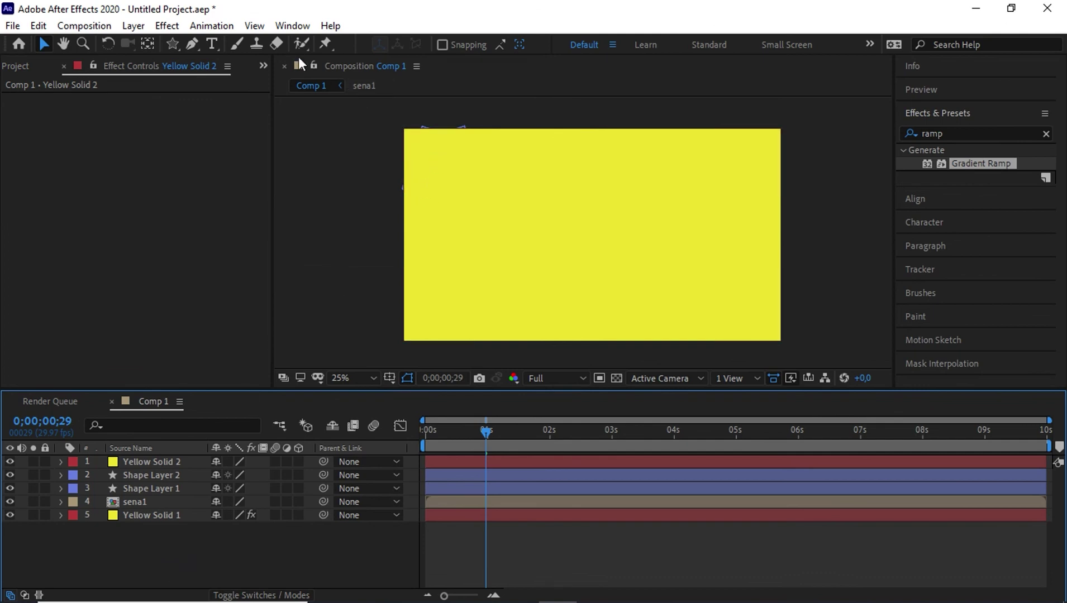
{"action": "left_click", "coordinate": [192, 44]}
- Draw a closed six-point Pen mask on Yellow Solid 2 shaping an angled beam
{"action": "left_click", "coordinate": [162, 462]}
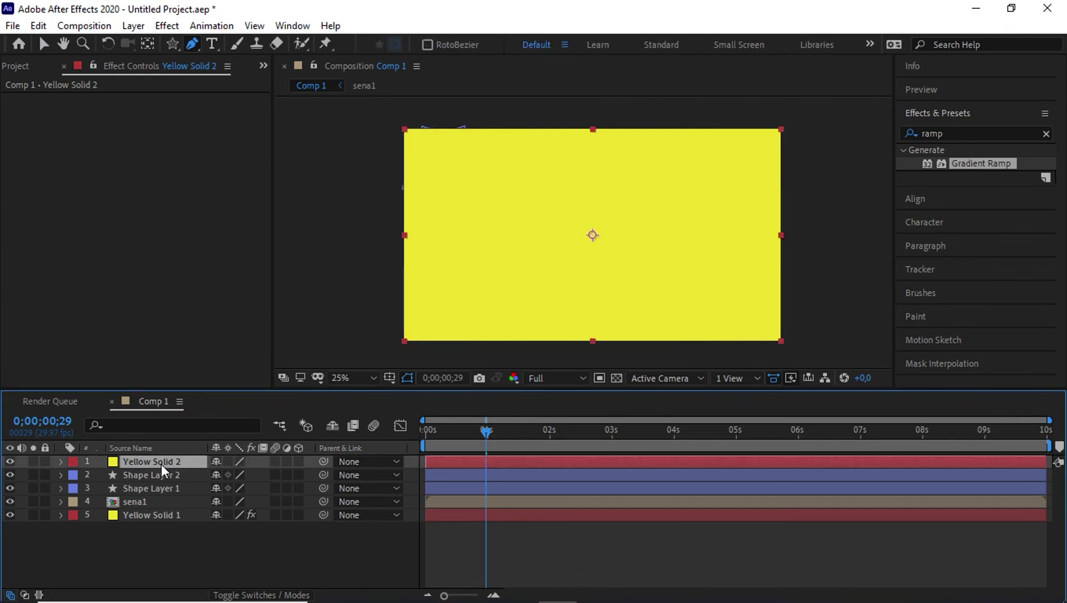
{"action": "left_click", "coordinate": [390, 162]}
{"action": "left_click", "coordinate": [568, 357]}
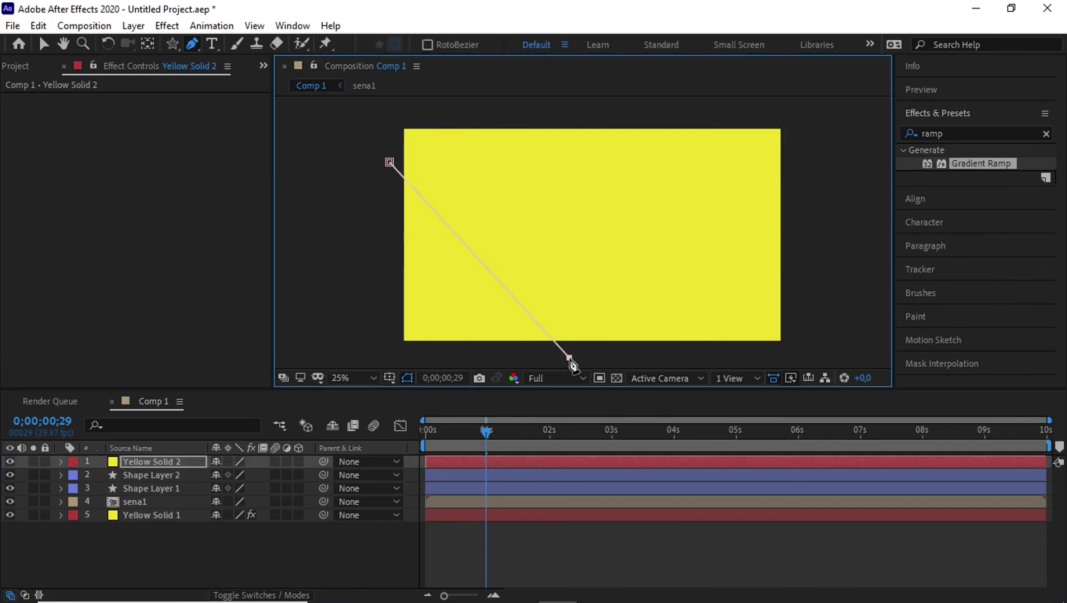
{"action": "left_click", "coordinate": [827, 332]}
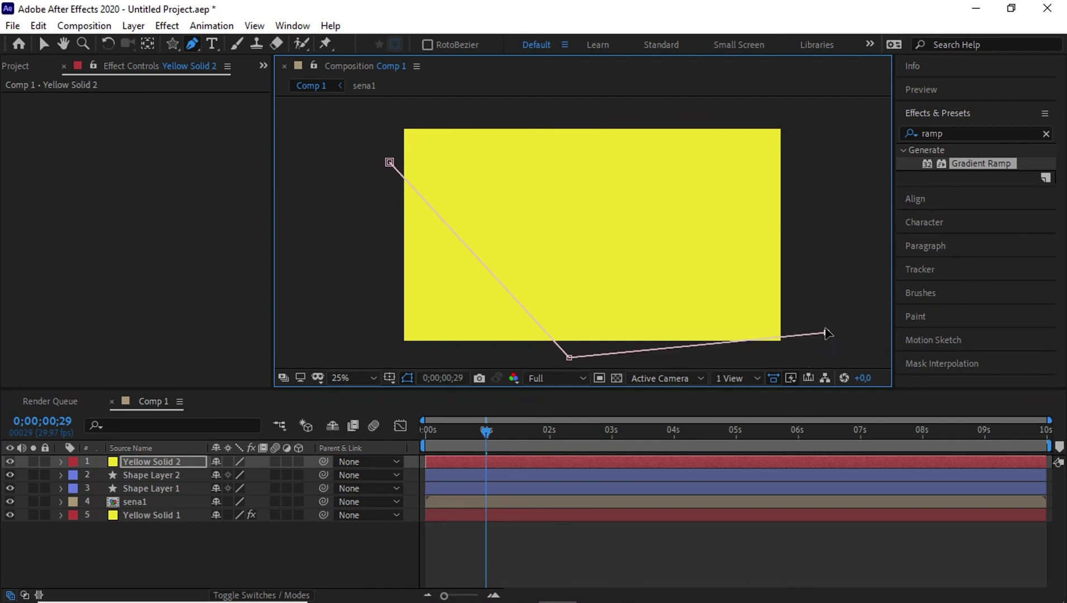
{"action": "left_click", "coordinate": [813, 223]}
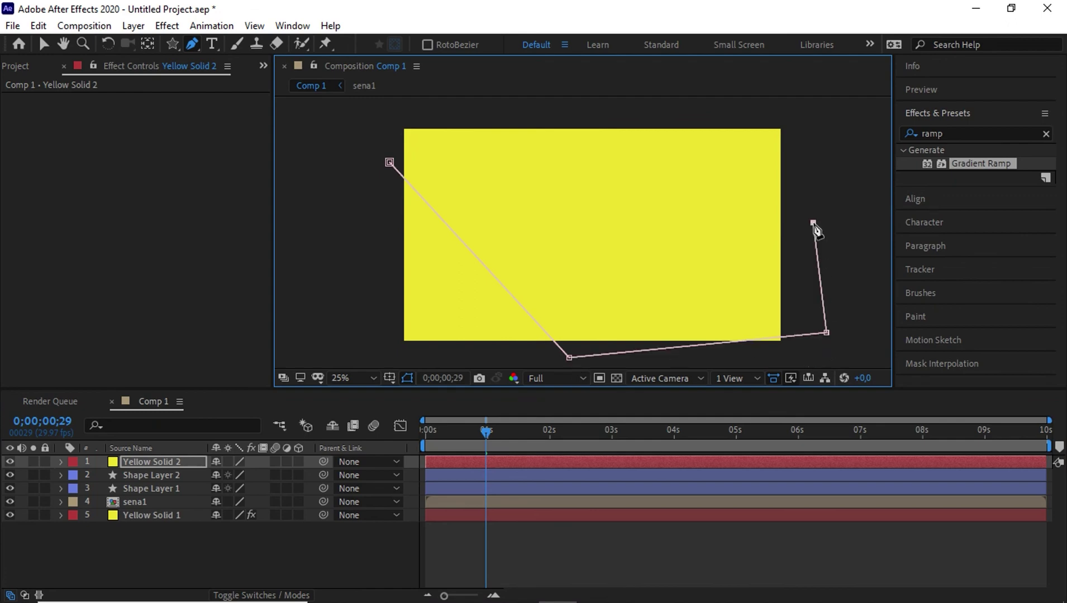
{"action": "left_click", "coordinate": [441, 107]}
{"action": "left_click", "coordinate": [384, 108]}
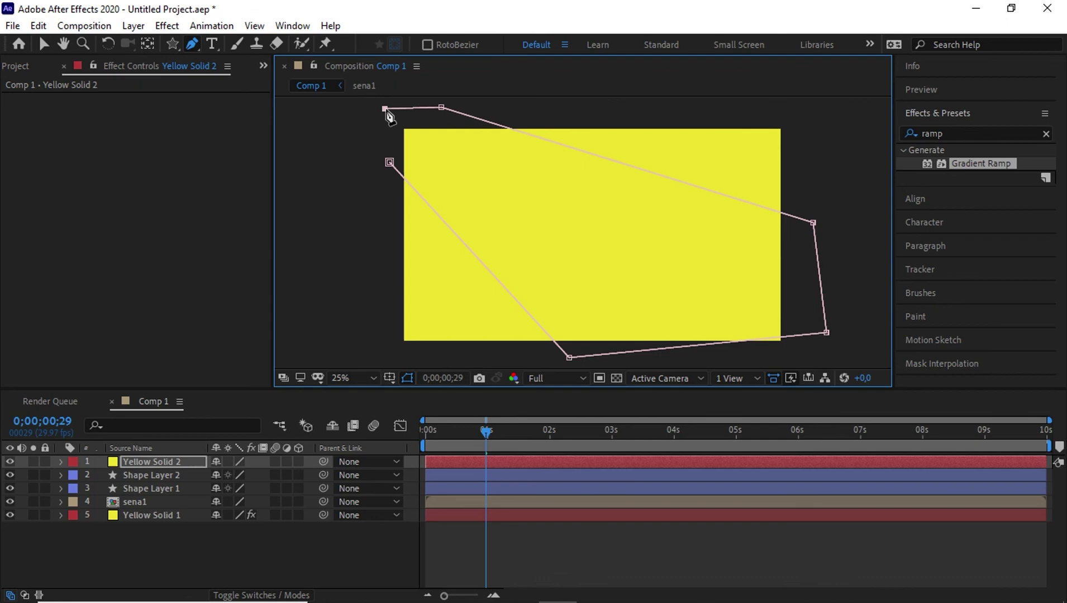
{"action": "left_click", "coordinate": [389, 164]}
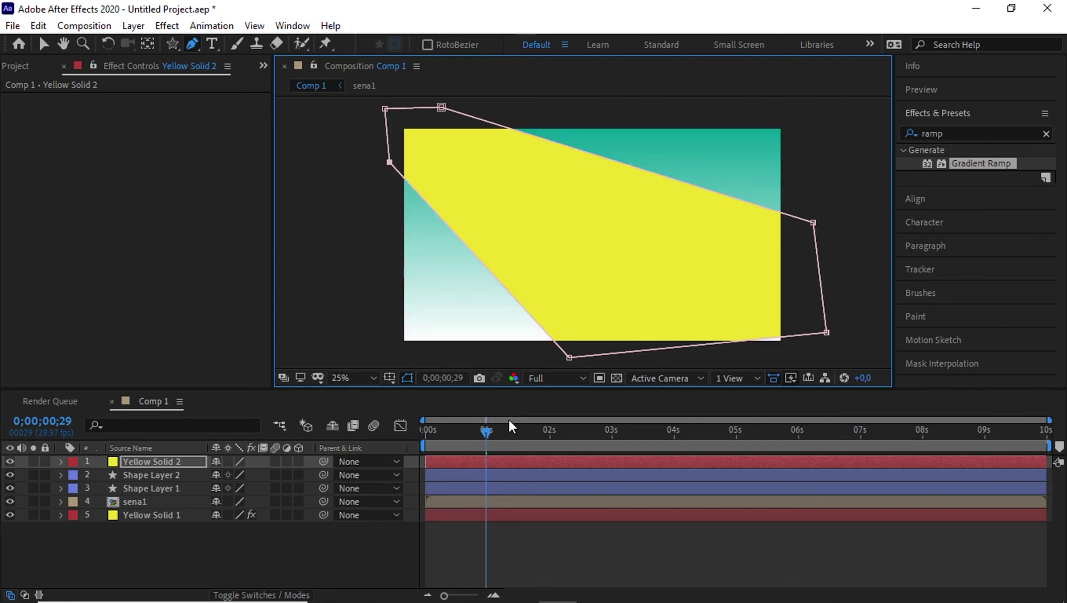
{"action": "left_click_drag", "start_coordinate": [484, 432], "coordinate": [426, 431]}
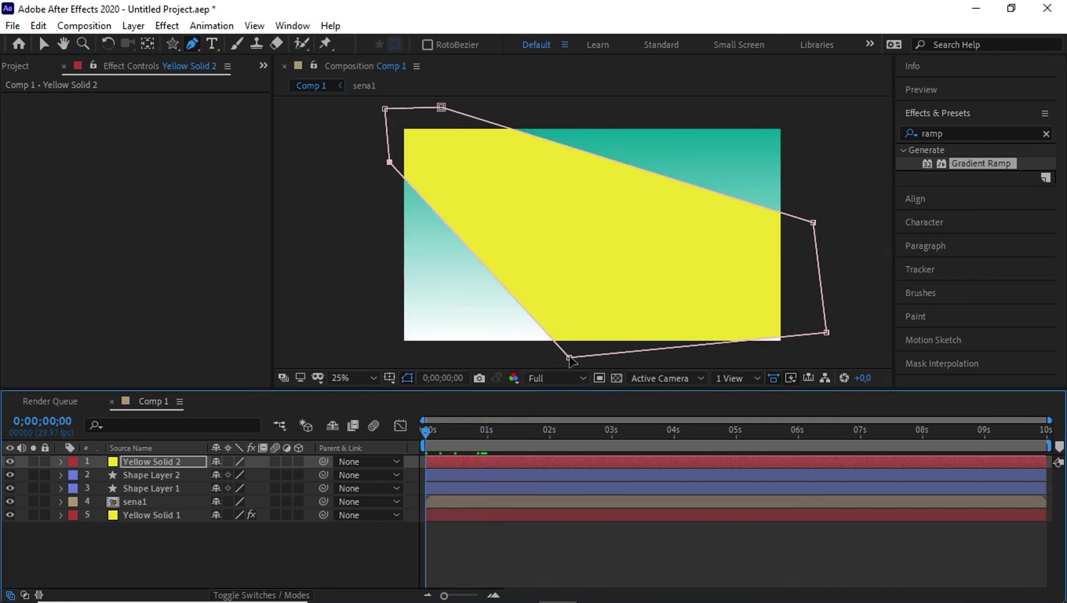
{"action": "left_click", "coordinate": [161, 463]}
- Set Mask Feather on Yellow Solid 2's Mask 1 to 160 pixels
{"action": "key", "text": "m"}
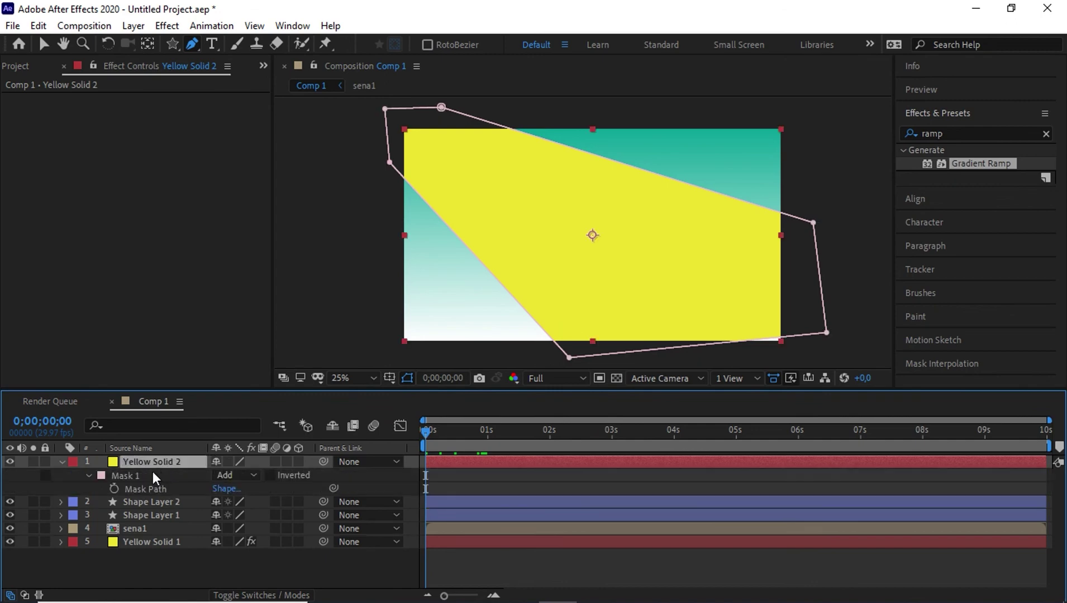
{"action": "left_click", "coordinate": [144, 474]}
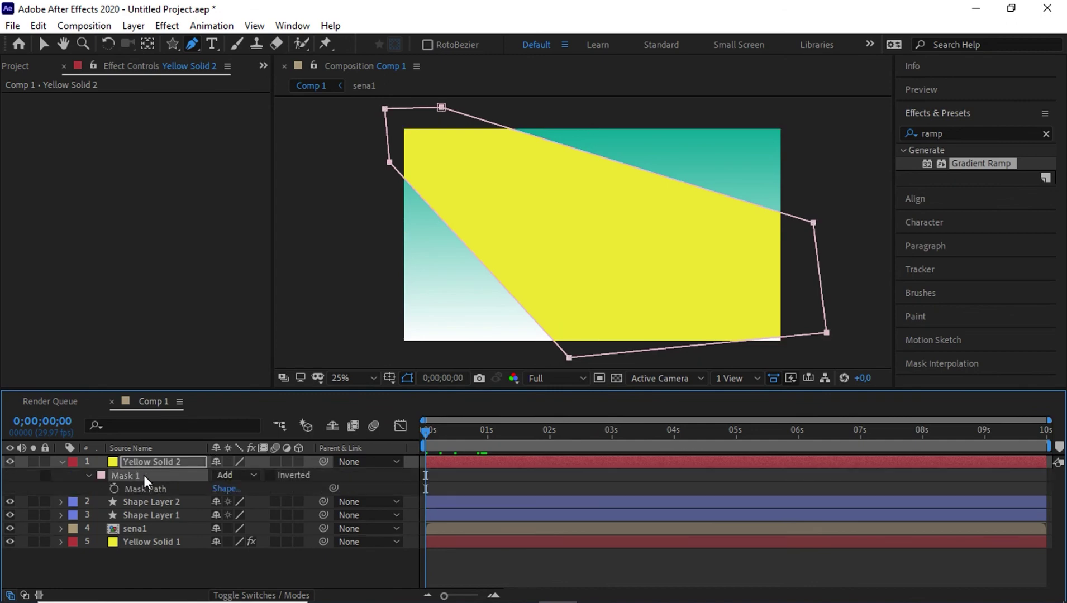
{"action": "key", "text": "f"}
{"action": "left_click_drag", "start_coordinate": [245, 490], "coordinate": [395, 488]}
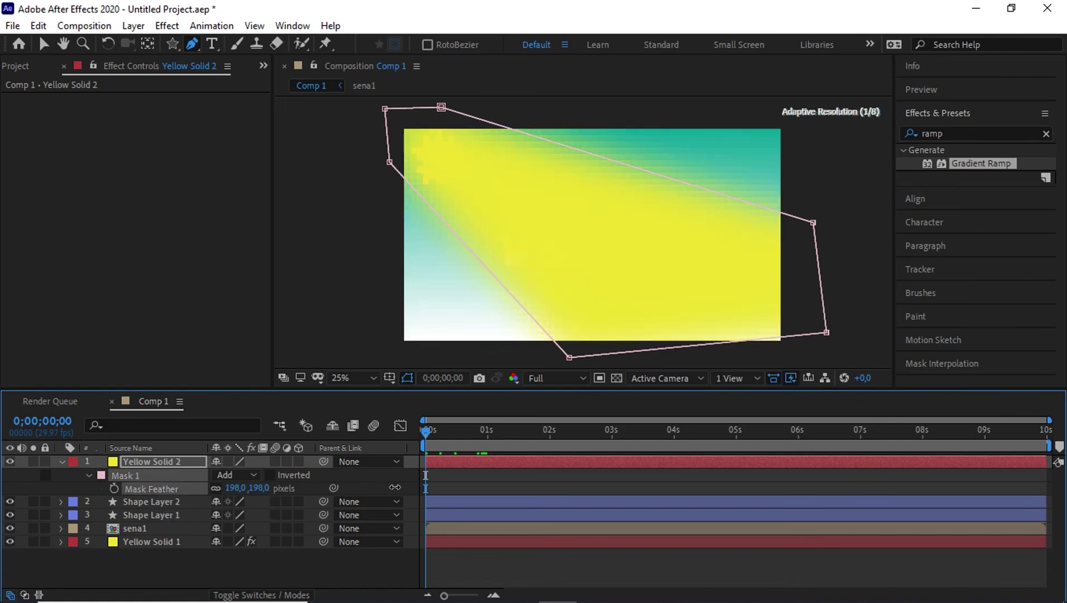
{"action": "left_click_drag", "start_coordinate": [395, 488], "coordinate": [360, 491]}
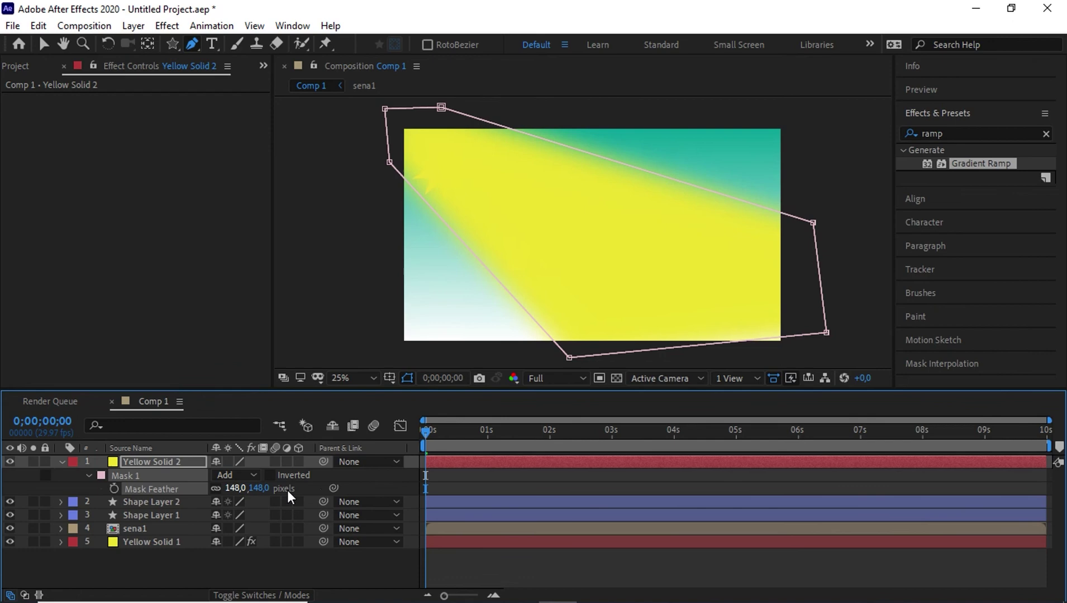
{"action": "left_click", "coordinate": [259, 488]}
{"action": "type", "text": "160"}
{"action": "key", "text": "Return"}
- Pull Mask 1's vertices into the top-left corner around the star, clearing the verão text
{"action": "left_click_drag", "start_coordinate": [569, 358], "coordinate": [417, 203]}
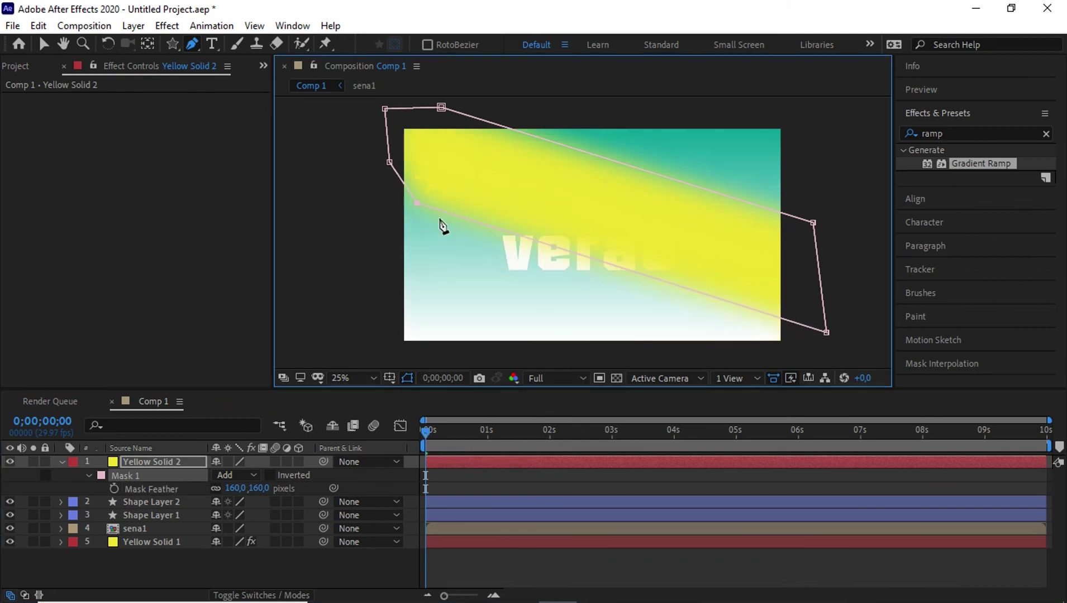
{"action": "mouse_move", "coordinate": [826, 333]}
{"action": "left_mouse_down"}
{"action": "mouse_move", "coordinate": [568, 199]}
{"action": "mouse_move", "coordinate": [518, 201]}
{"action": "left_mouse_up"}
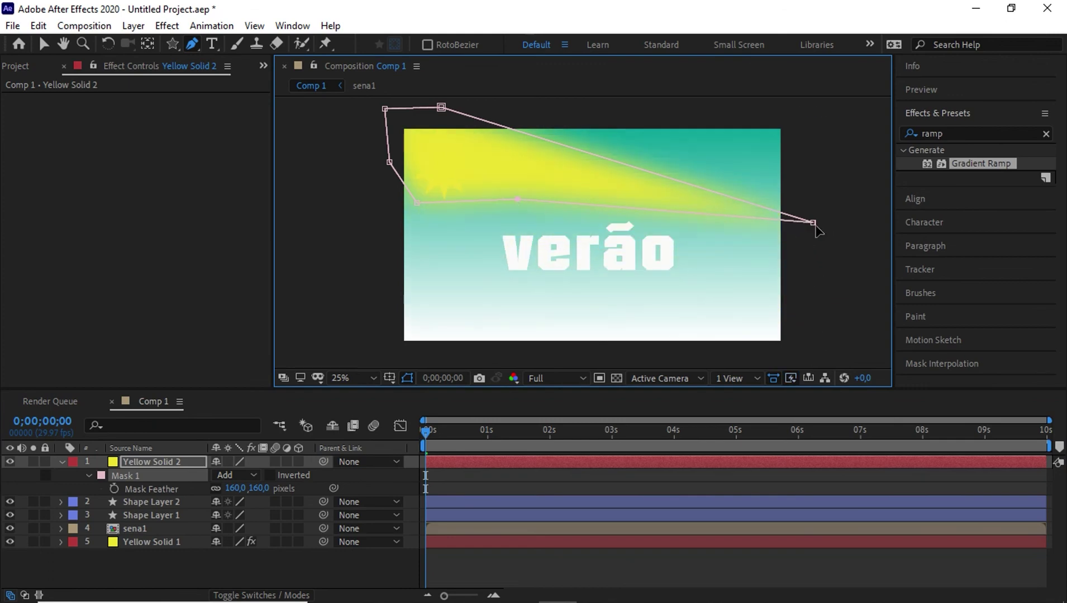
{"action": "left_click_drag", "start_coordinate": [815, 226], "coordinate": [518, 130]}
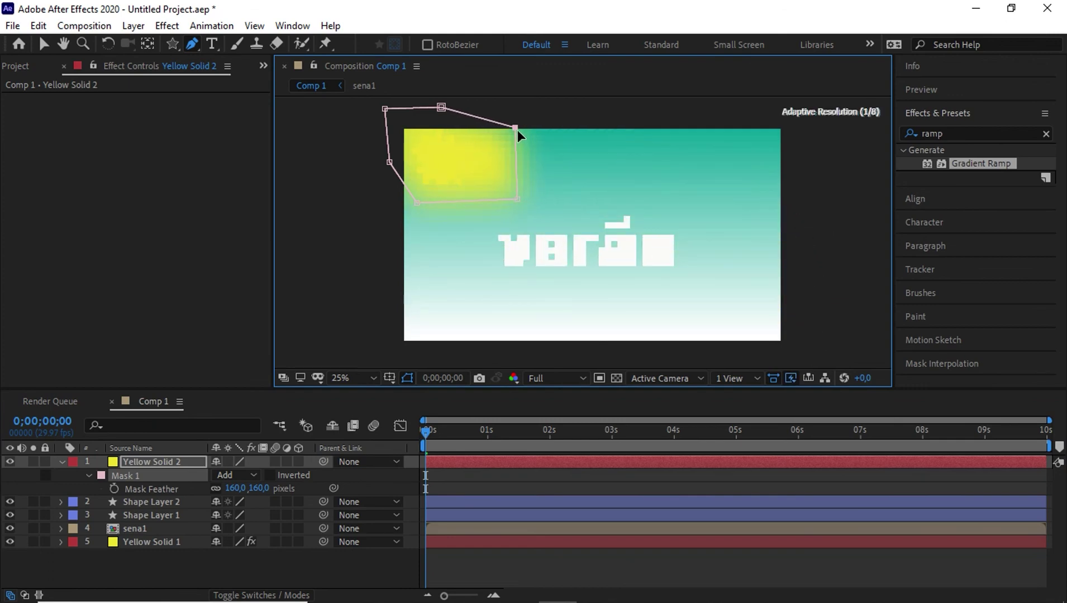
{"action": "left_click_drag", "start_coordinate": [417, 204], "coordinate": [415, 214]}
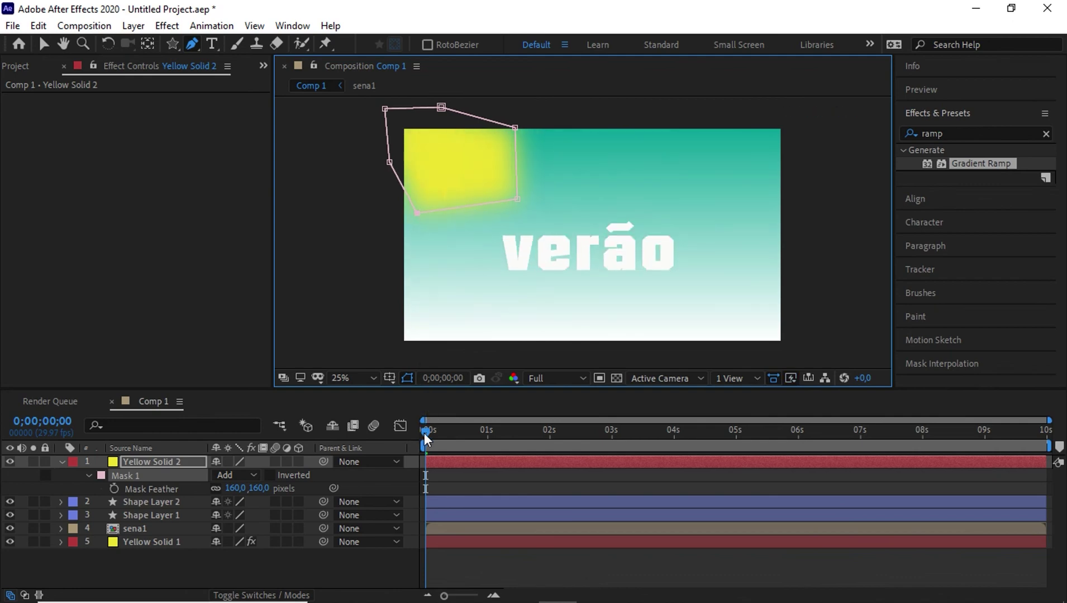
{"action": "left_click_drag", "start_coordinate": [426, 431], "coordinate": [496, 431]}
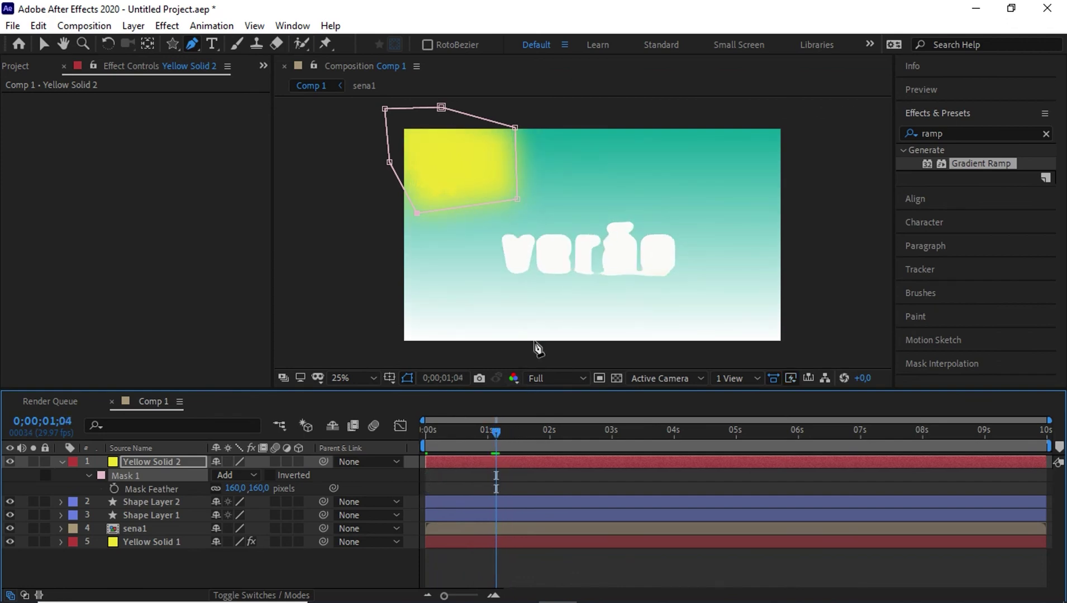
{"action": "mouse_move", "coordinate": [518, 202]}
{"action": "left_mouse_down"}
{"action": "mouse_move", "coordinate": [549, 213]}
{"action": "mouse_move", "coordinate": [528, 199]}
{"action": "left_mouse_up"}
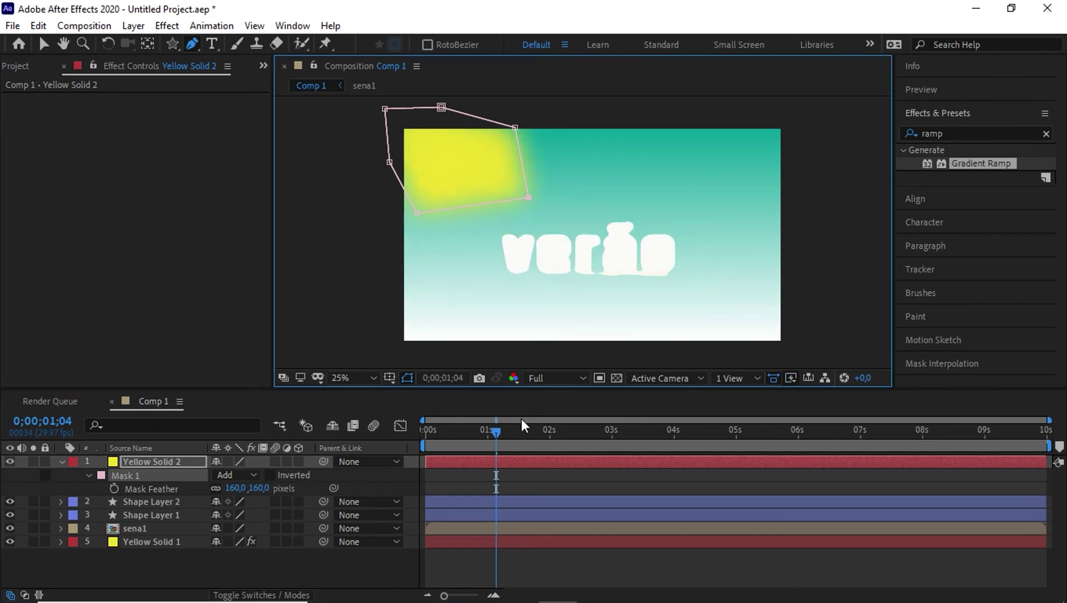
- Keyframe Mask 1's small corner shape, shifting the first Mask Path keyframe to 0;18
{"action": "left_click", "coordinate": [88, 476]}
{"action": "left_click", "coordinate": [86, 473]}
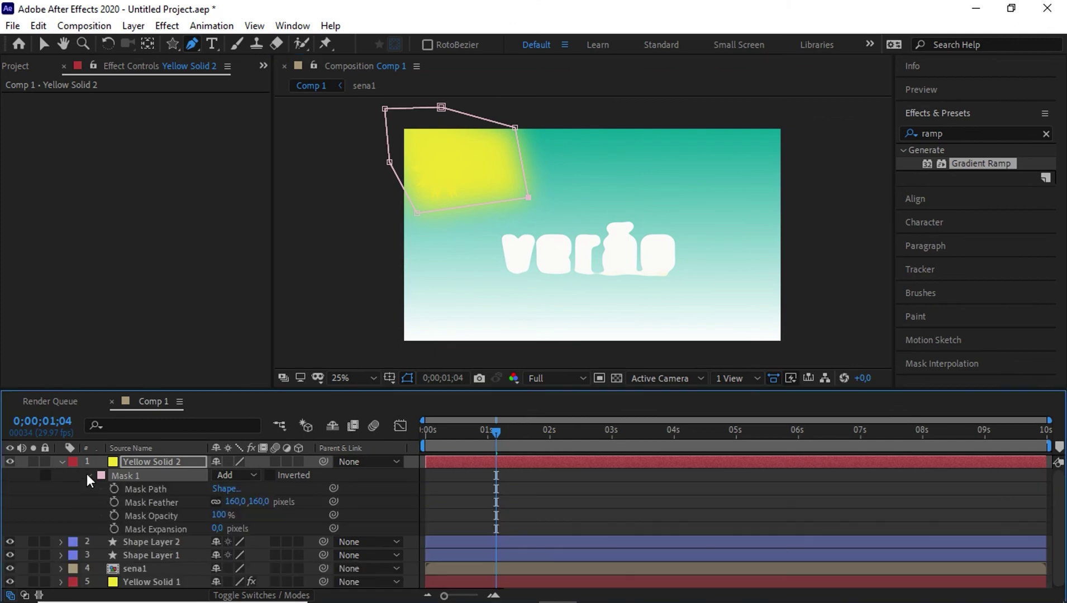
{"action": "left_click", "coordinate": [113, 490]}
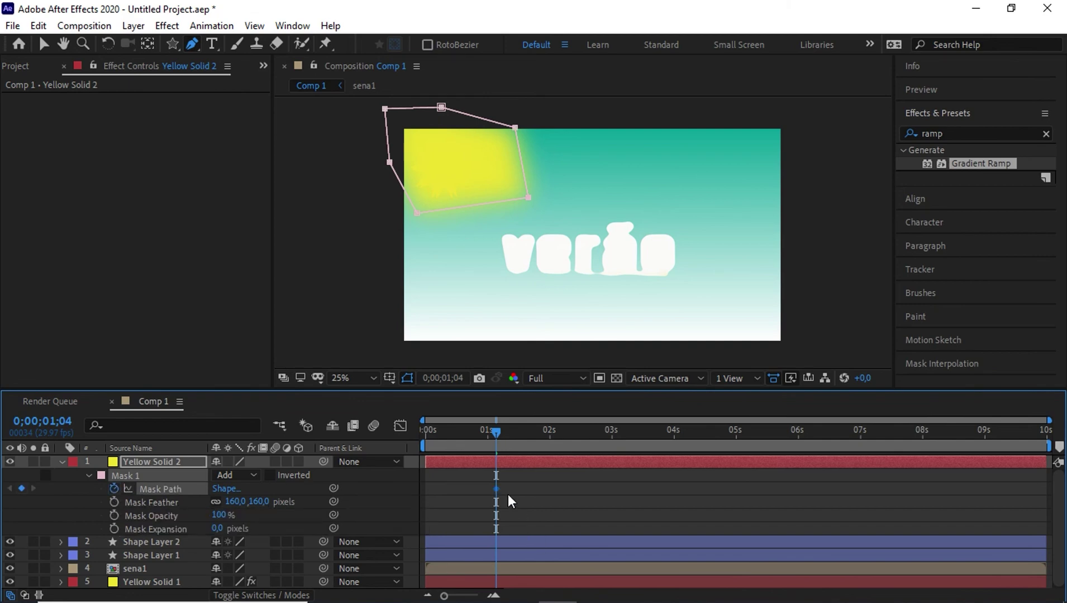
{"action": "left_click_drag", "start_coordinate": [496, 433], "coordinate": [515, 442]}
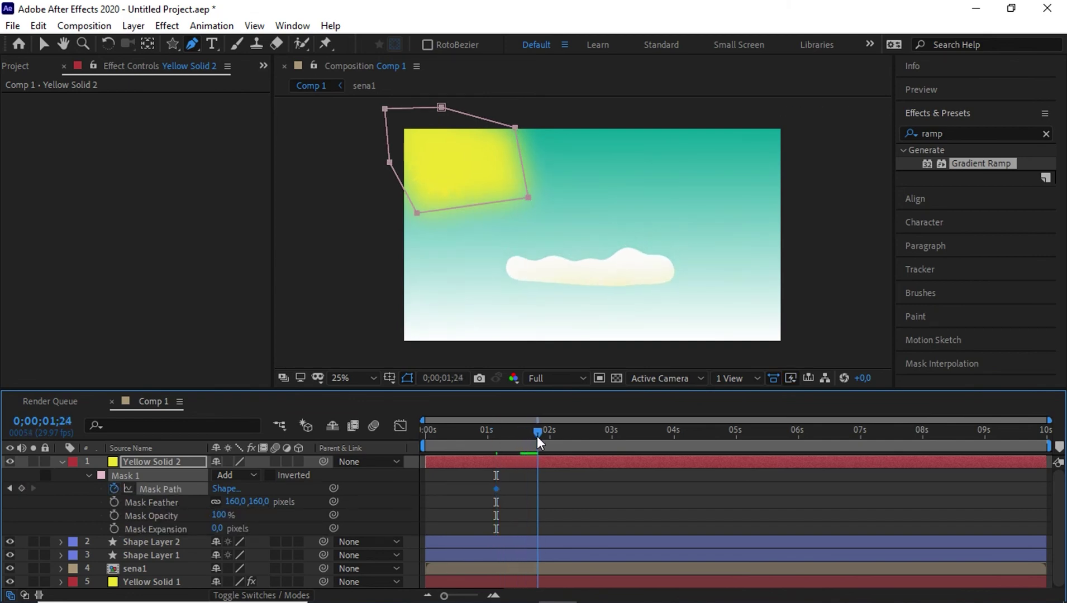
{"action": "left_click_drag", "start_coordinate": [496, 489], "coordinate": [473, 490]}
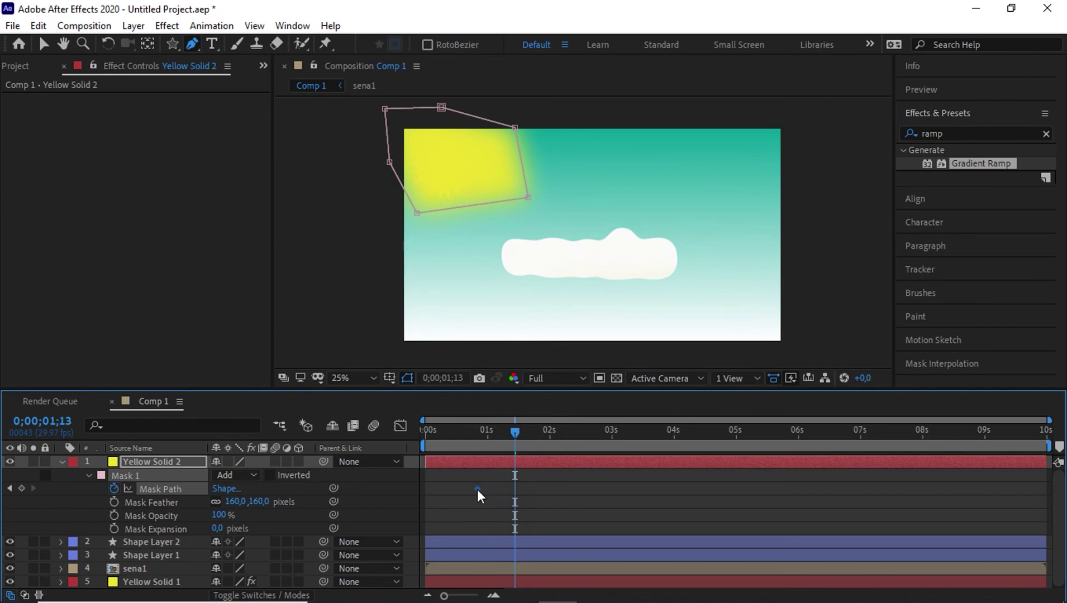
{"action": "mouse_move", "coordinate": [517, 435]}
{"action": "left_mouse_down"}
{"action": "mouse_move", "coordinate": [498, 448]}
{"action": "mouse_move", "coordinate": [515, 435]}
{"action": "left_mouse_up"}
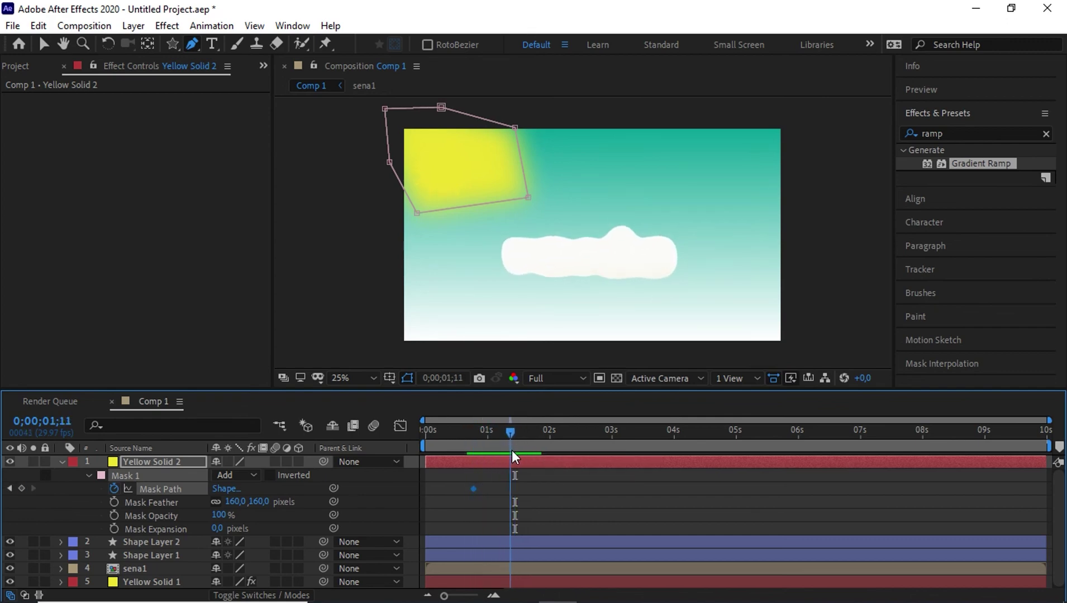
- Stretch the mask into a wide near-full-frame beam by 1;10 and Easy Ease both keyframes
{"action": "left_click_drag", "start_coordinate": [528, 197], "coordinate": [843, 349]}
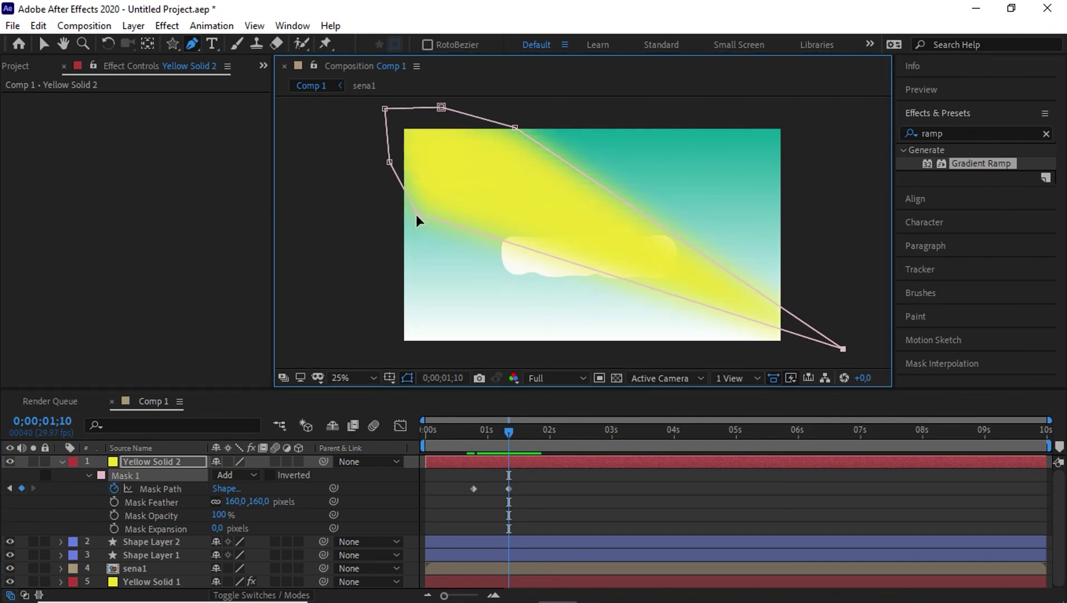
{"action": "left_click_drag", "start_coordinate": [418, 212], "coordinate": [477, 358]}
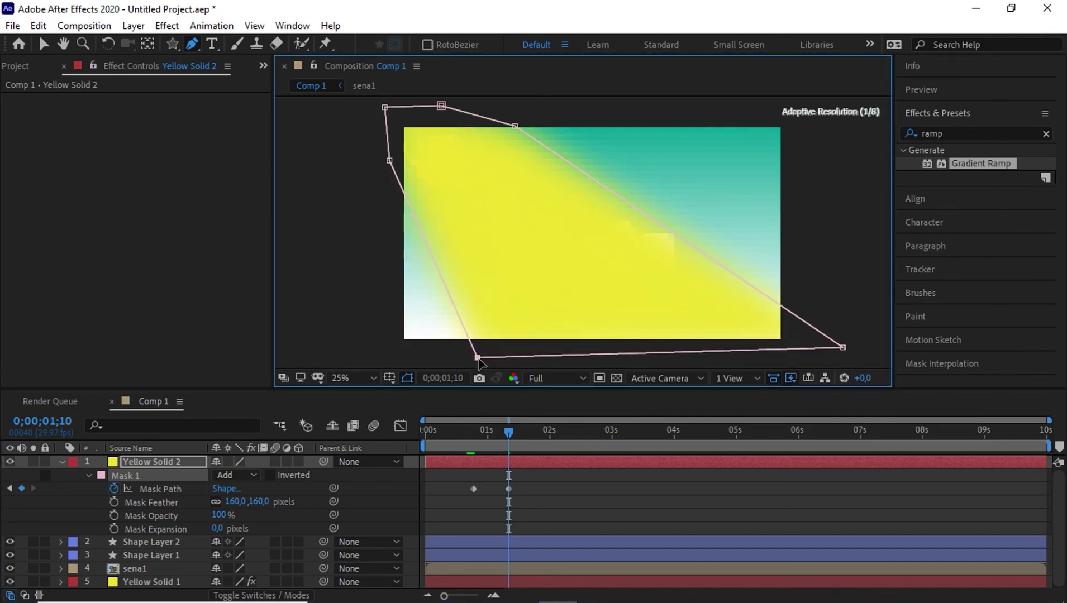
{"action": "left_click_drag", "start_coordinate": [843, 347], "coordinate": [875, 348]}
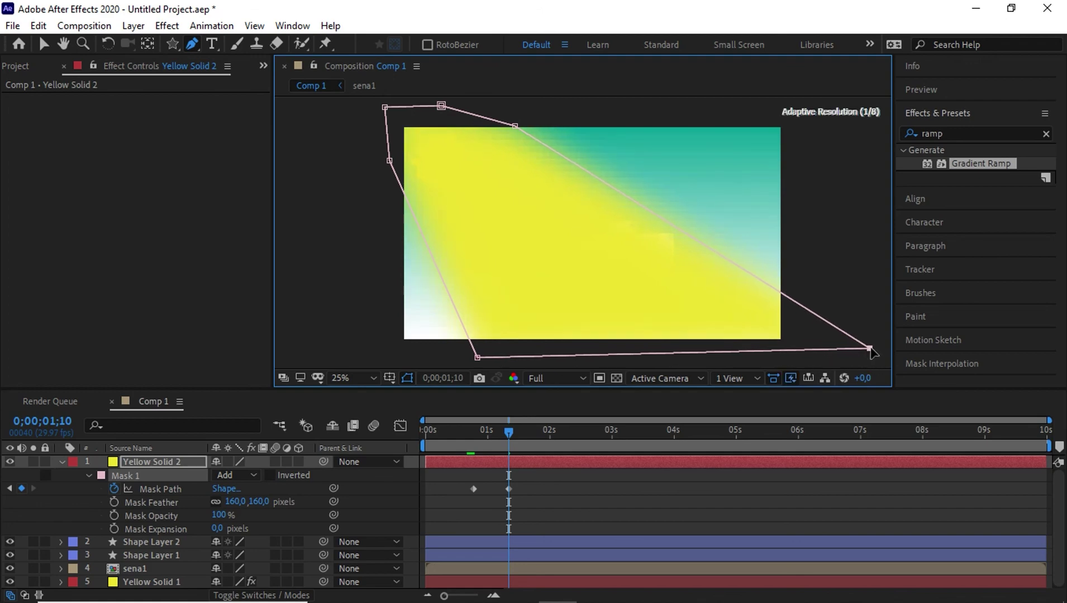
{"action": "left_click_drag", "start_coordinate": [508, 432], "coordinate": [463, 431]}
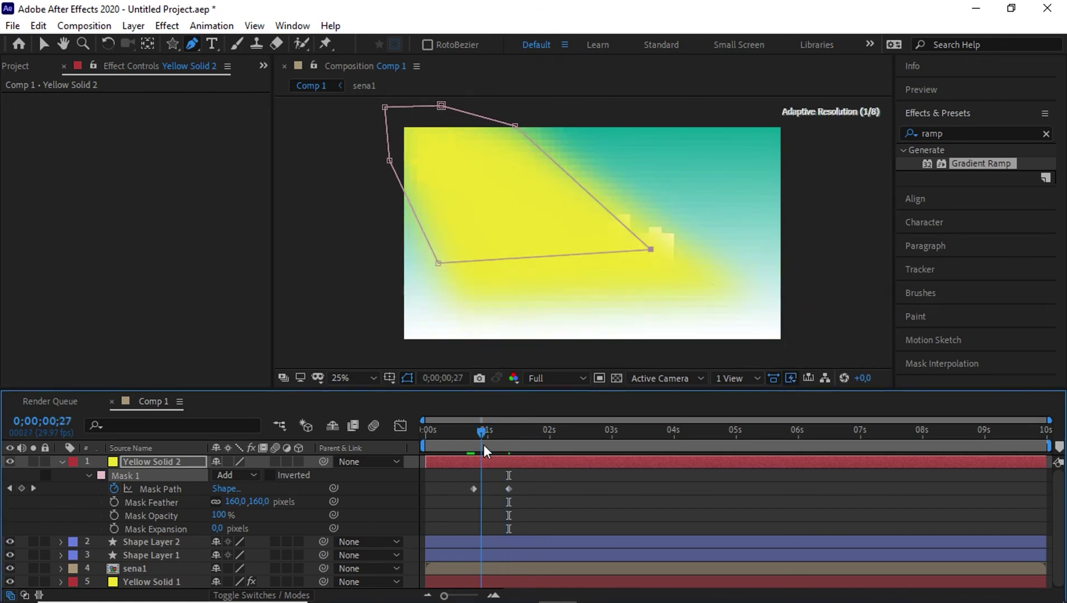
{"action": "left_click_drag", "start_coordinate": [535, 481], "coordinate": [465, 513]}
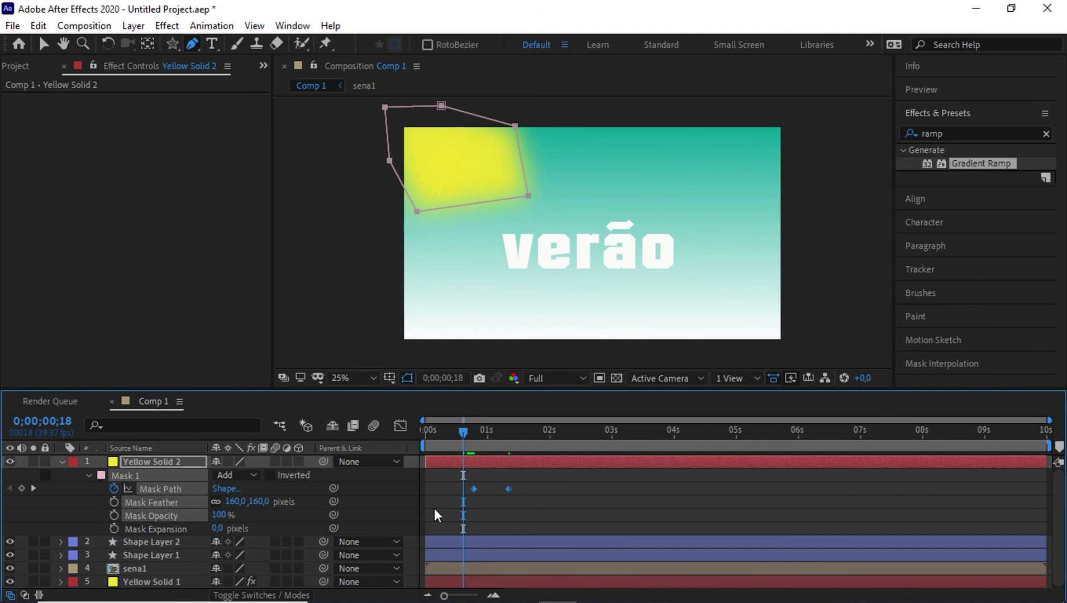
{"action": "key", "text": "F9"}
- Lower Yellow Solid 2's opacity to 31% and preview the animation from the start
{"action": "left_click", "coordinate": [62, 462]}
{"action": "left_click", "coordinate": [144, 460]}
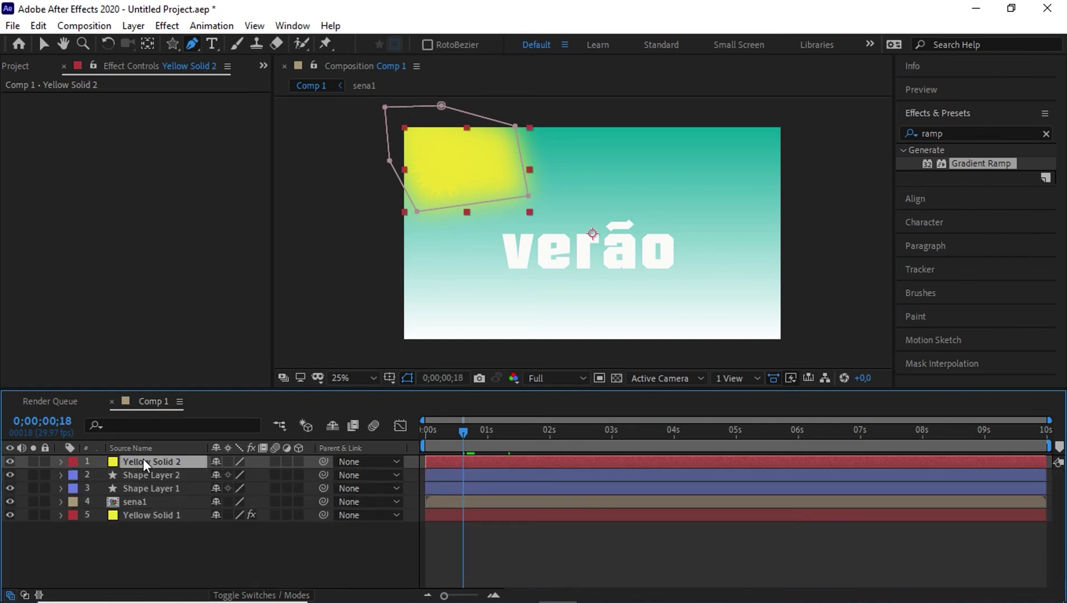
{"action": "key", "text": "t"}
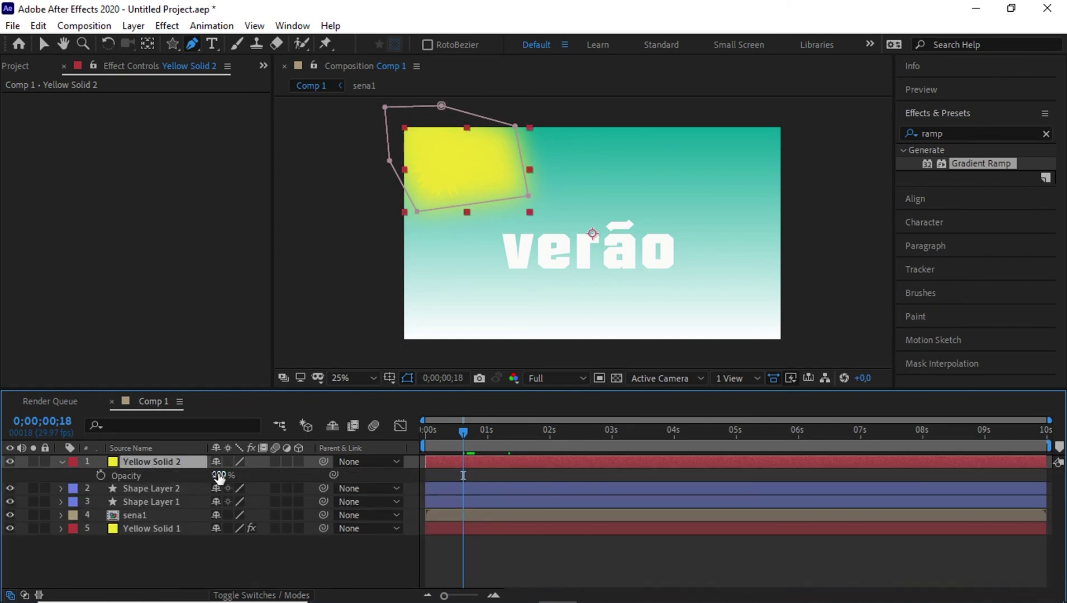
{"action": "left_click", "coordinate": [206, 476]}
{"action": "left_click_drag", "start_coordinate": [355, 474], "coordinate": [286, 478]}
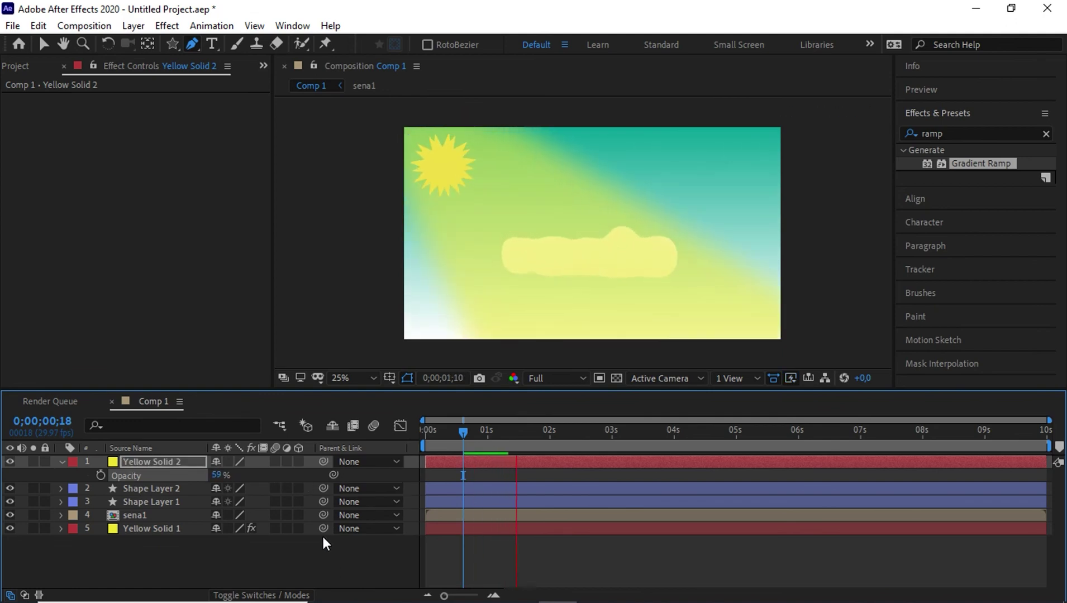
{"action": "key", "text": "space"}
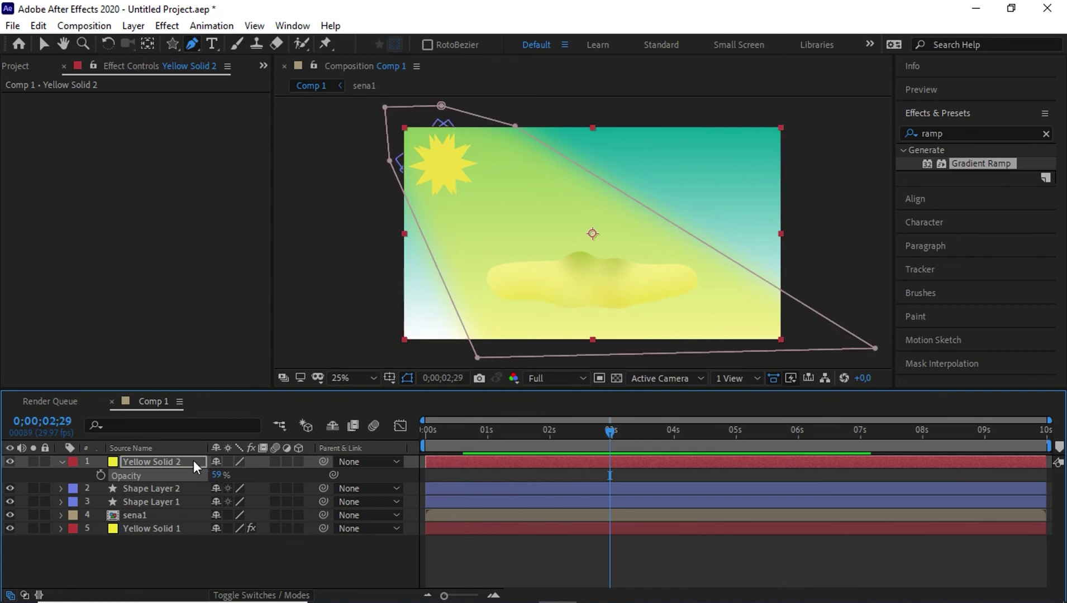
{"action": "left_click_drag", "start_coordinate": [214, 478], "coordinate": [189, 478]}
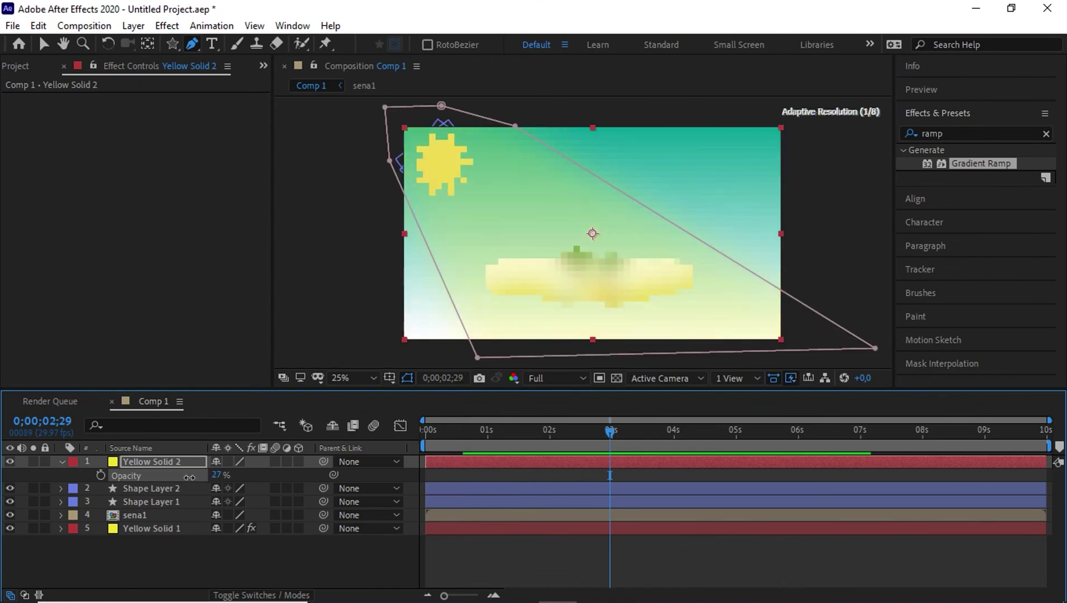
{"action": "key", "text": "Home"}
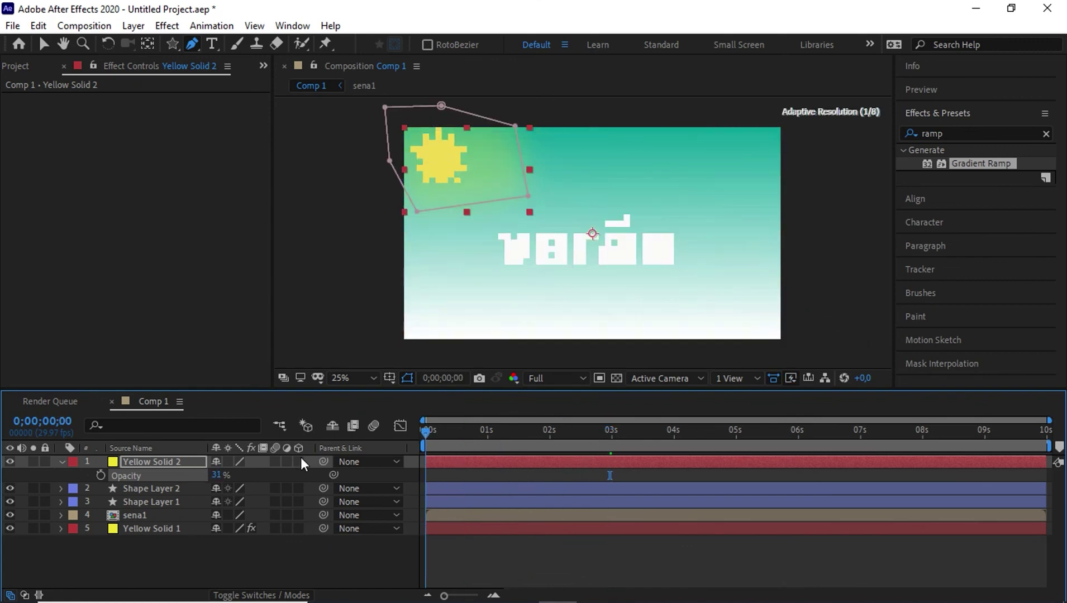
{"action": "key", "text": "space"}
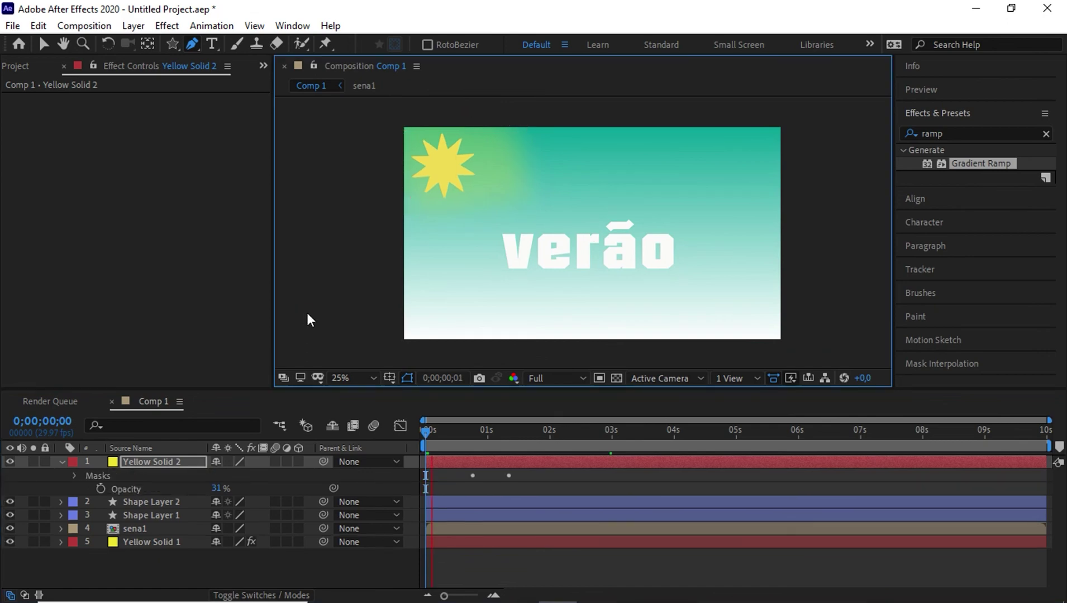